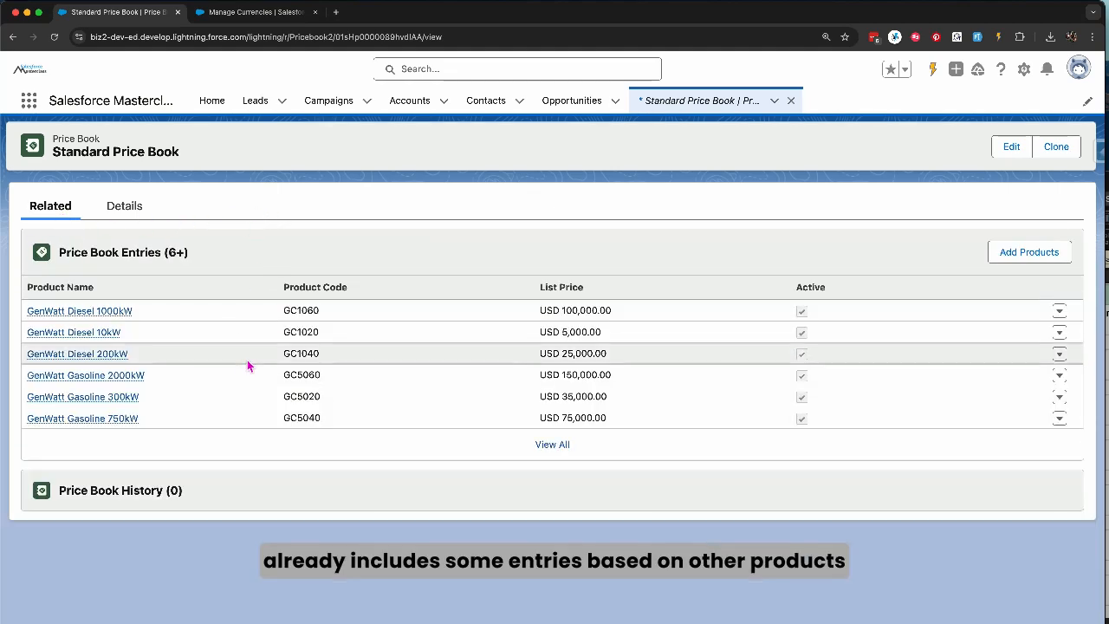
- View the Standard Price Book's details, and bring up the Manage Currencies page
left_click(125, 206)
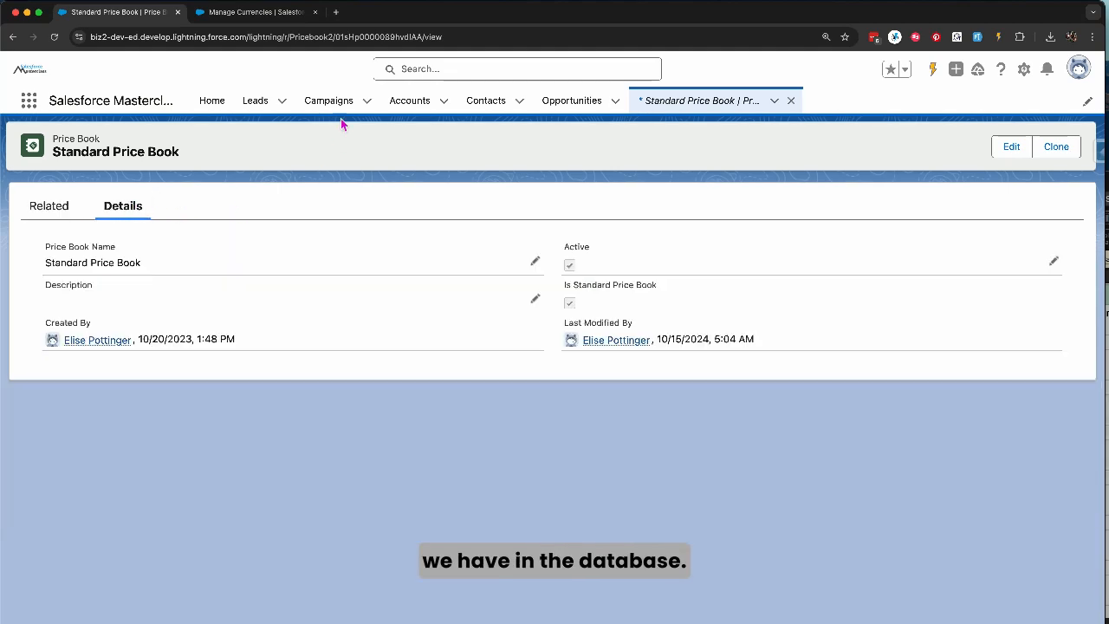
left_click(285, 12)
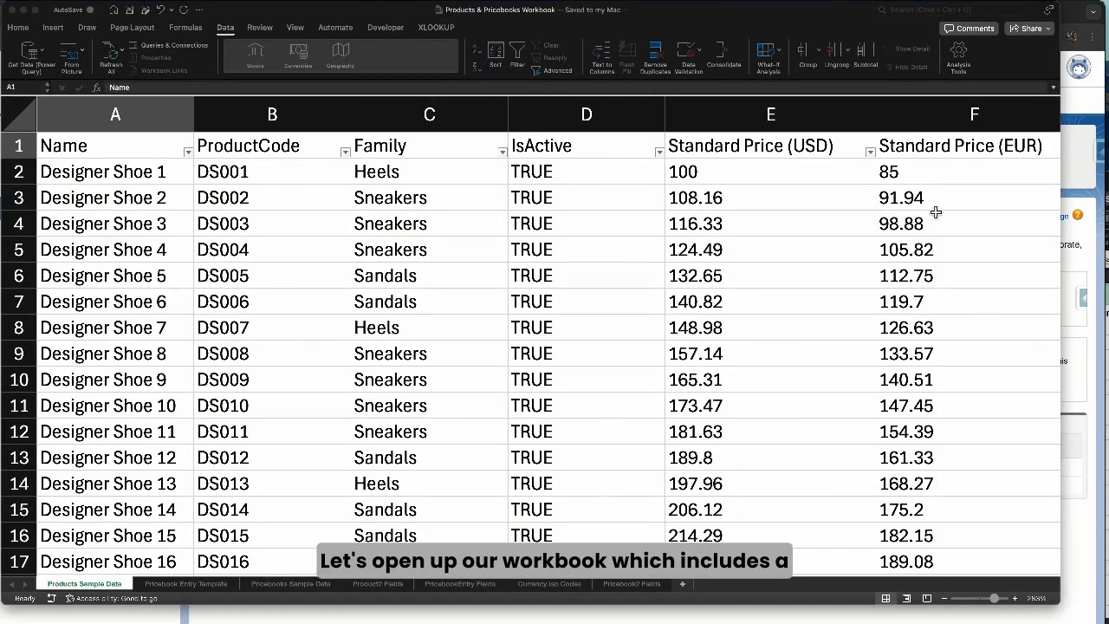
- Examine the product, family, active-status and price columns in the Products & Pricebooks Workbook's sample data, and the Products Prepped CSV copy
left_click(136, 127)
left_click_drag(206, 127, 241, 132)
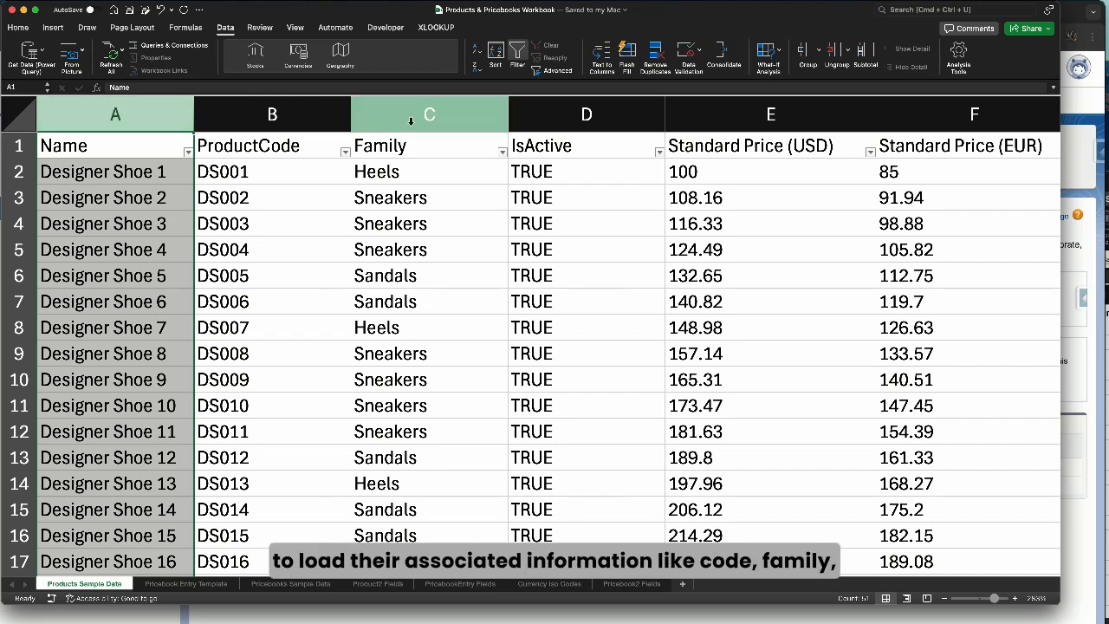
left_click(563, 119)
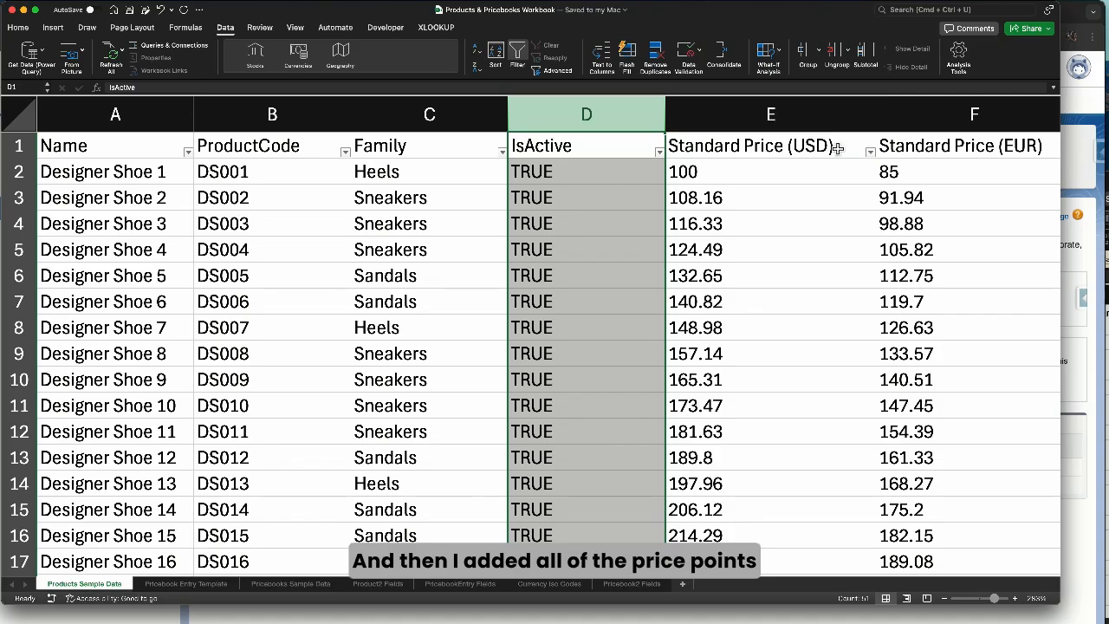
scroll(837, 139, "right", 10)
scroll(838, 150, "right", 2)
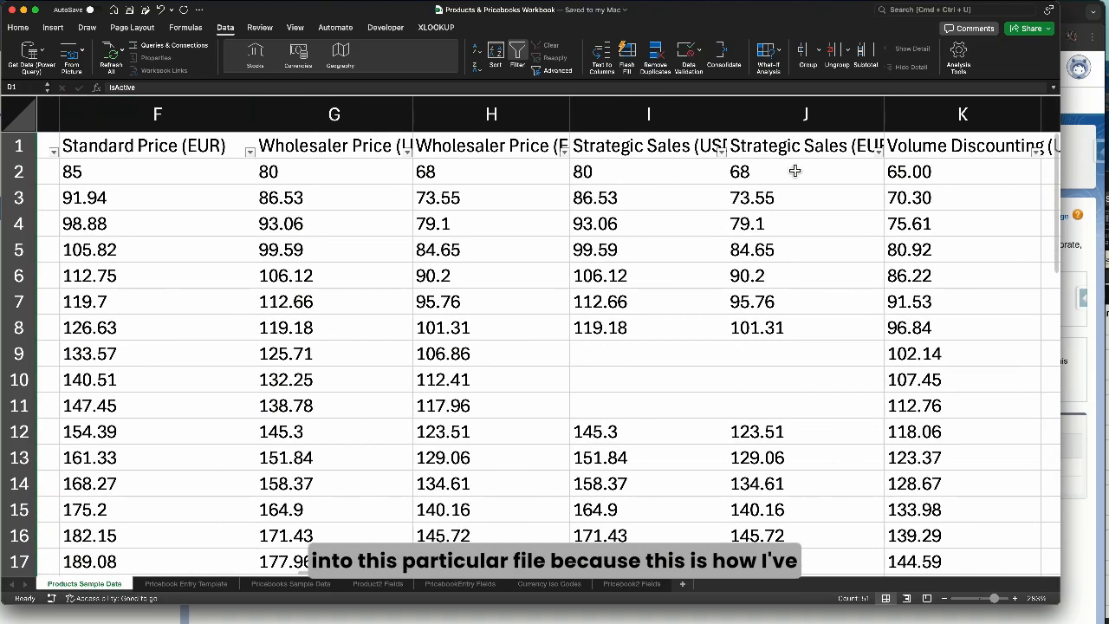
scroll(792, 142, "left", 10)
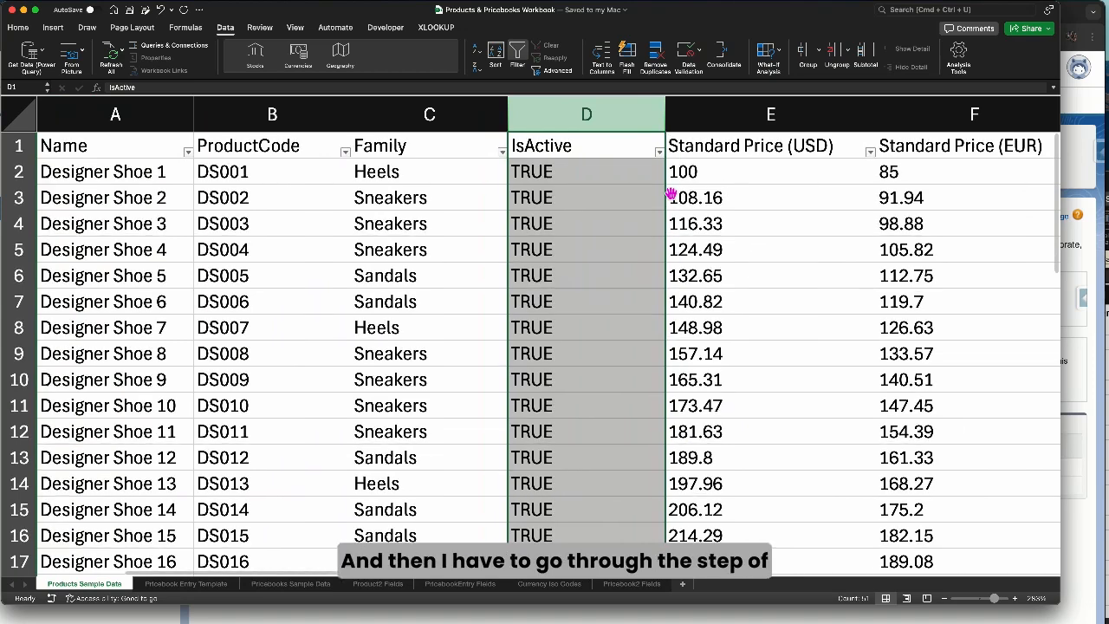
scroll(669, 194, "right", 1)
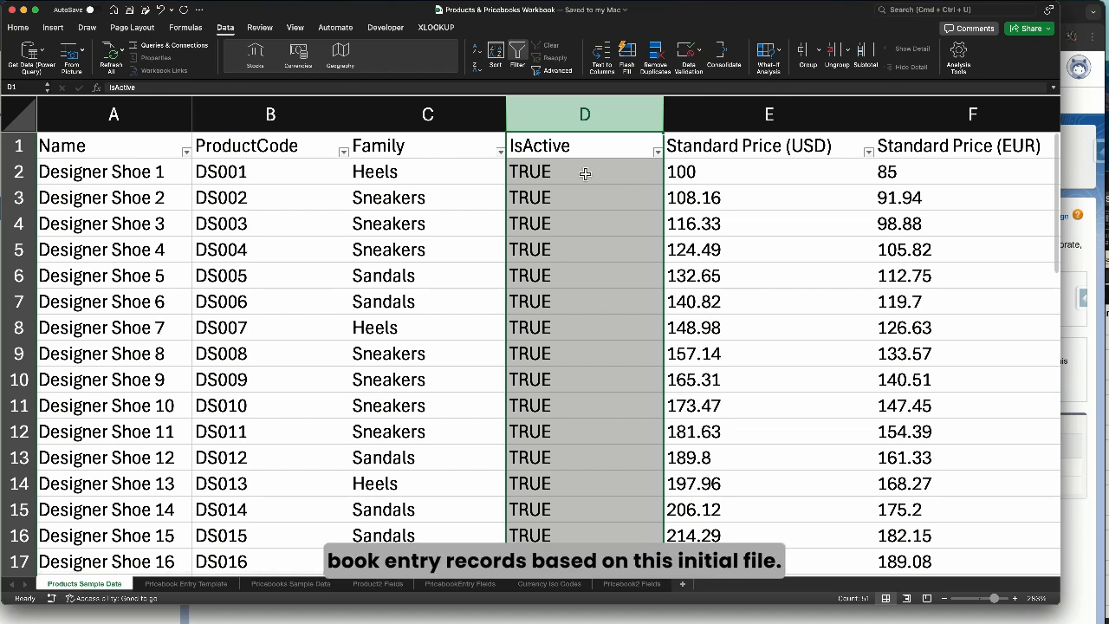
scroll(806, 206, "right", 5)
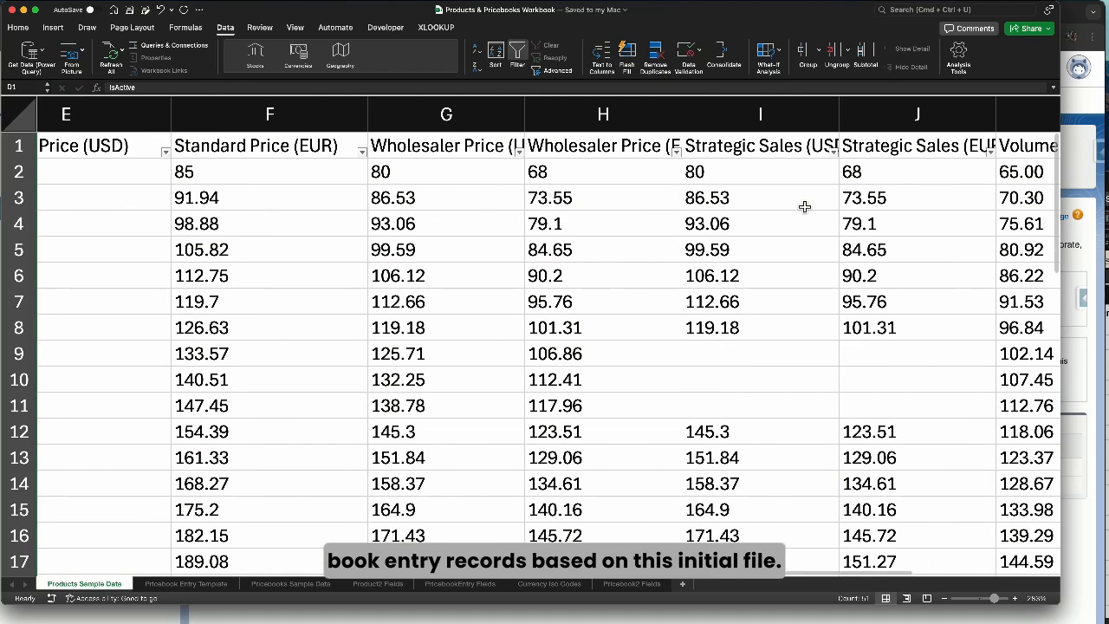
scroll(804, 209, "left", 5)
scroll(805, 209, "right", 2)
scroll(805, 209, "left", 2)
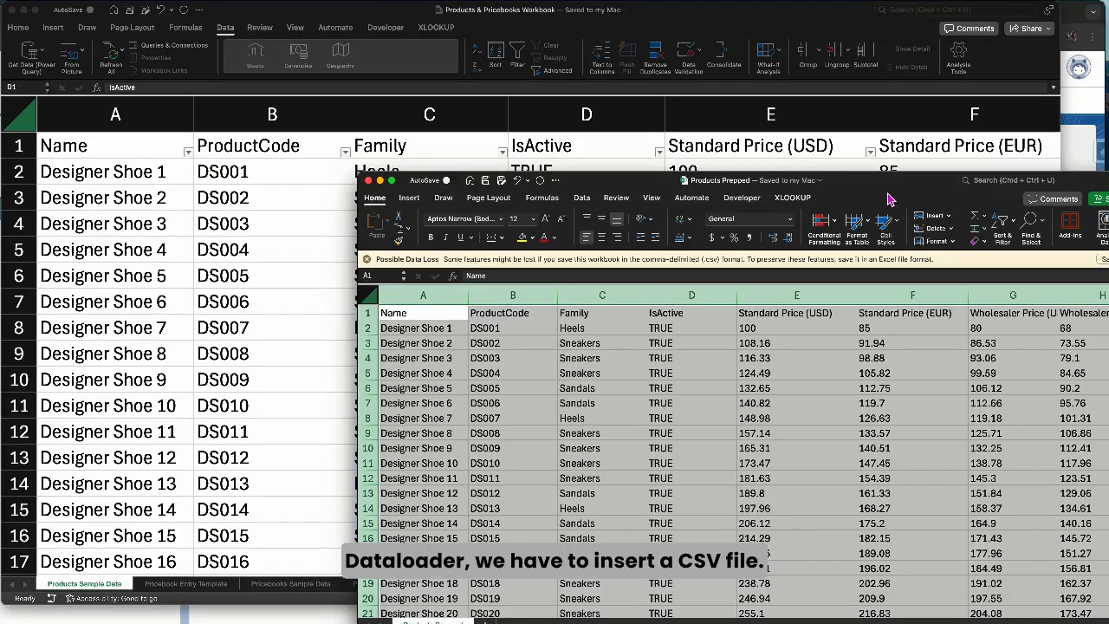
left_click_drag(888, 199, 782, 130)
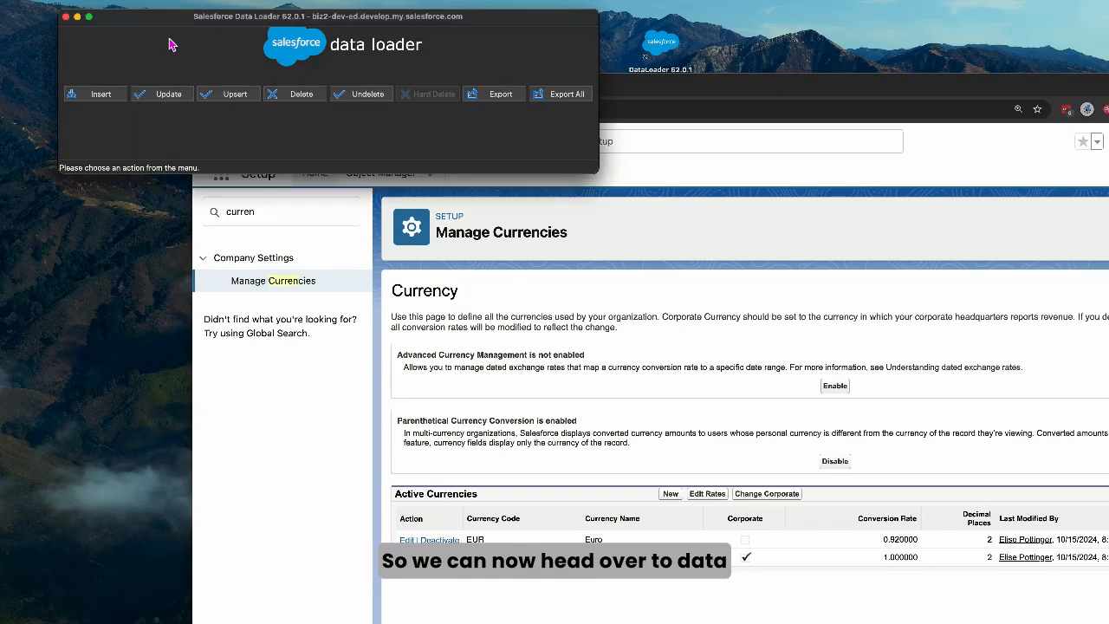
- In Salesforce Data Loader, start an insert on the Product (Product2) object using Products Prepped.csv
left_click(104, 97)
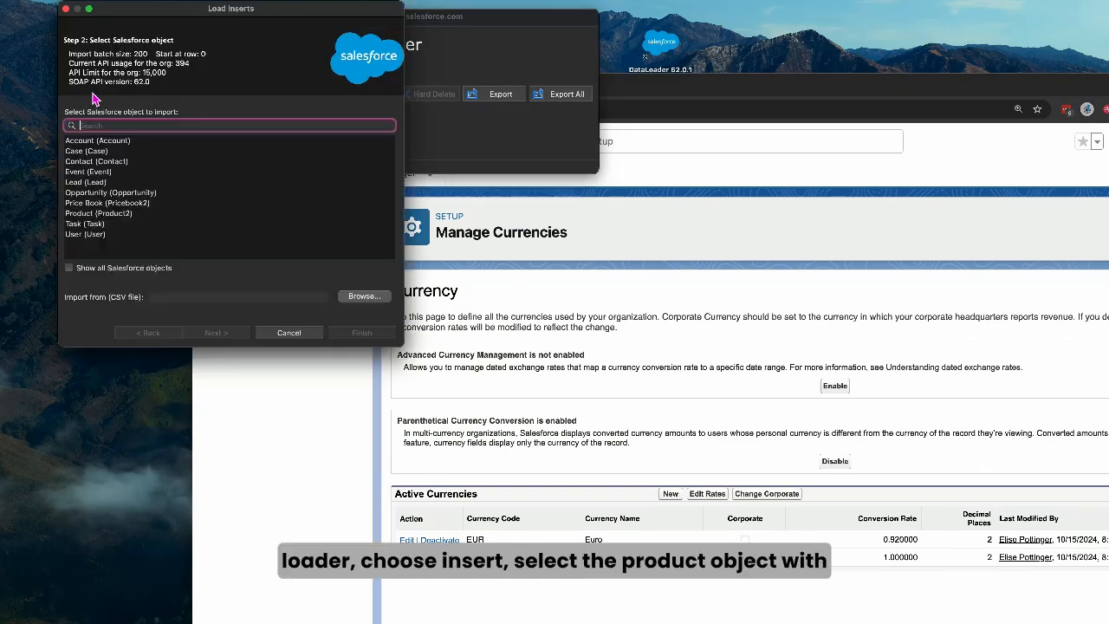
left_click(117, 215)
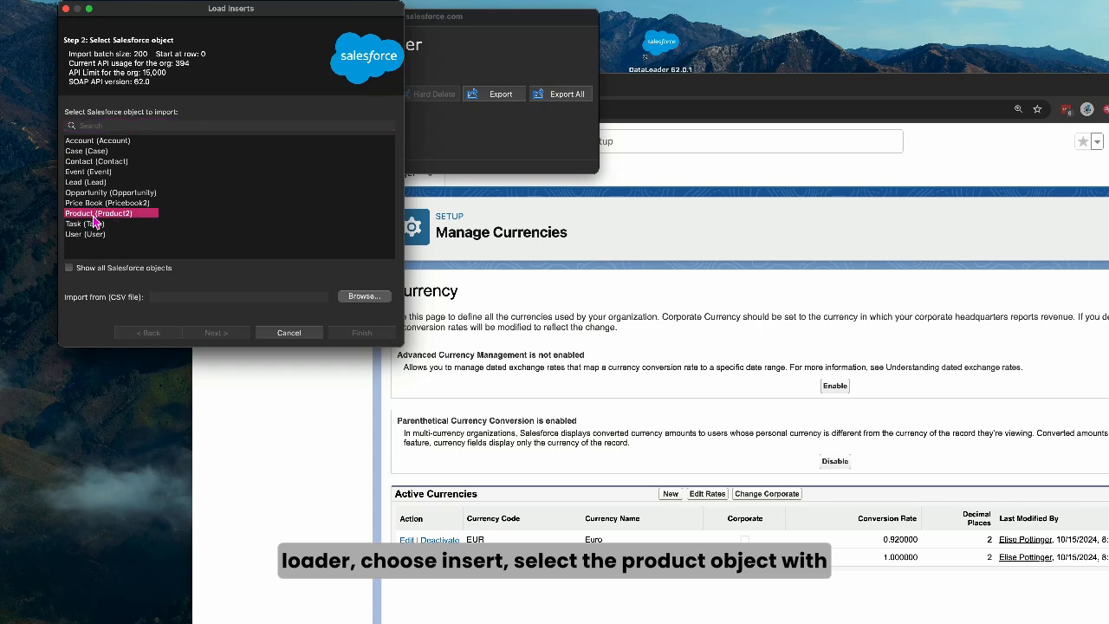
left_click(364, 297)
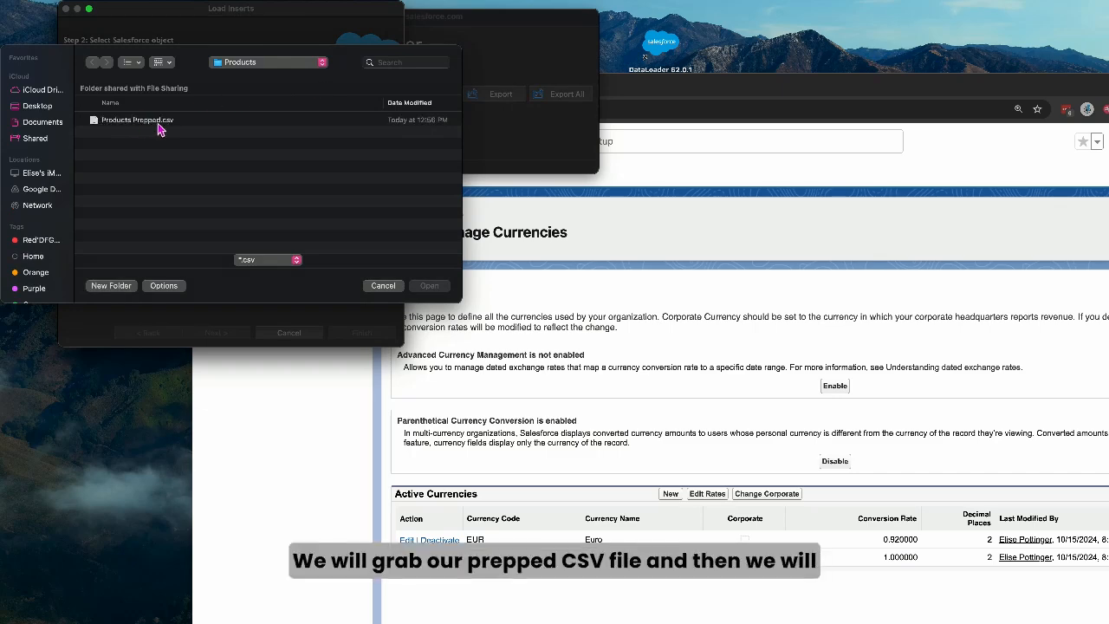
left_click(162, 121)
left_click(435, 291)
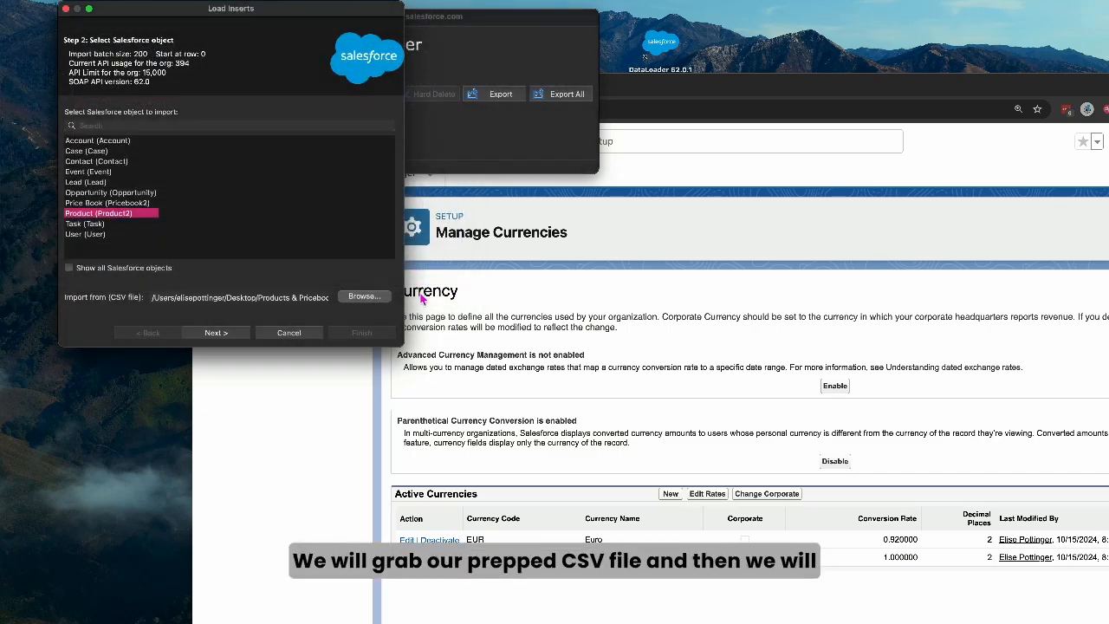
left_click(216, 333)
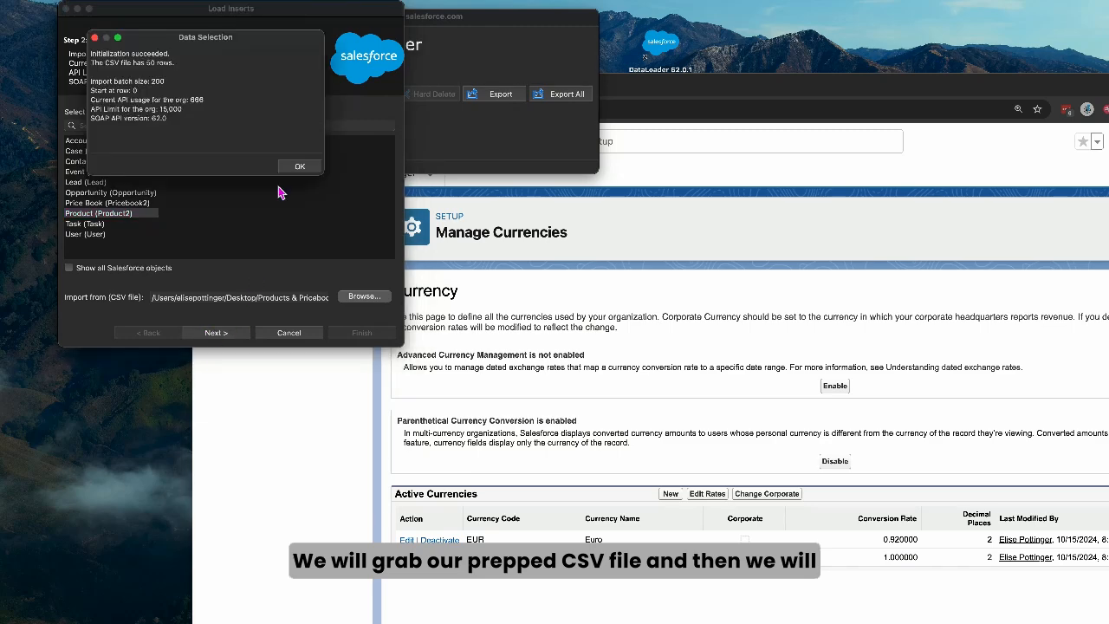
left_click(303, 167)
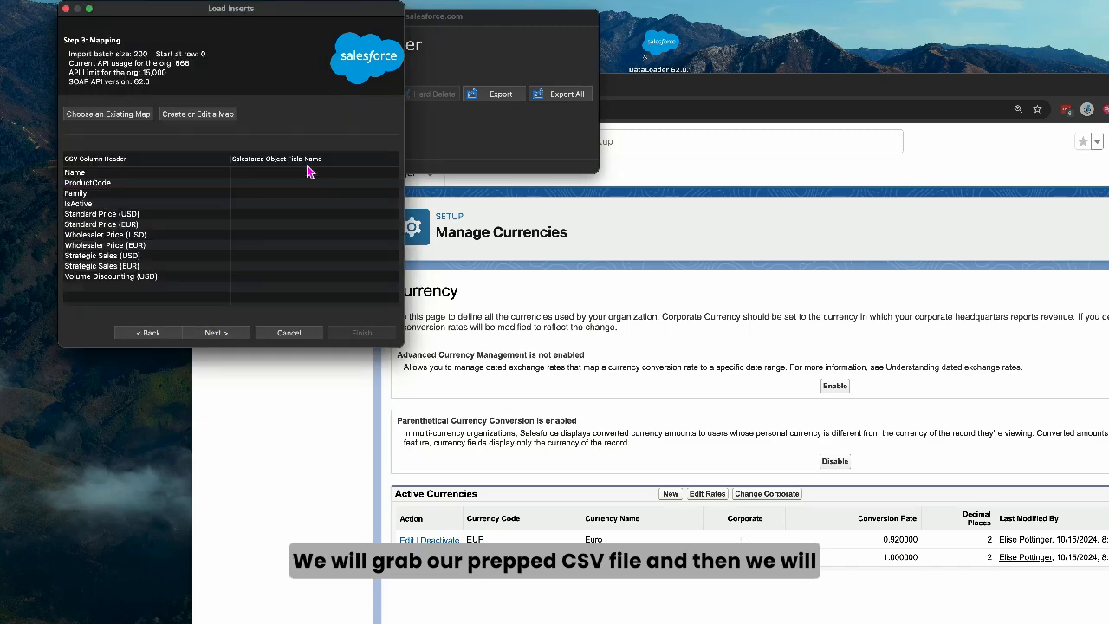
- Create a field map by auto-matching the CSV columns to the Product fields, leaving the price columns unmapped
left_click(207, 114)
left_click(227, 72)
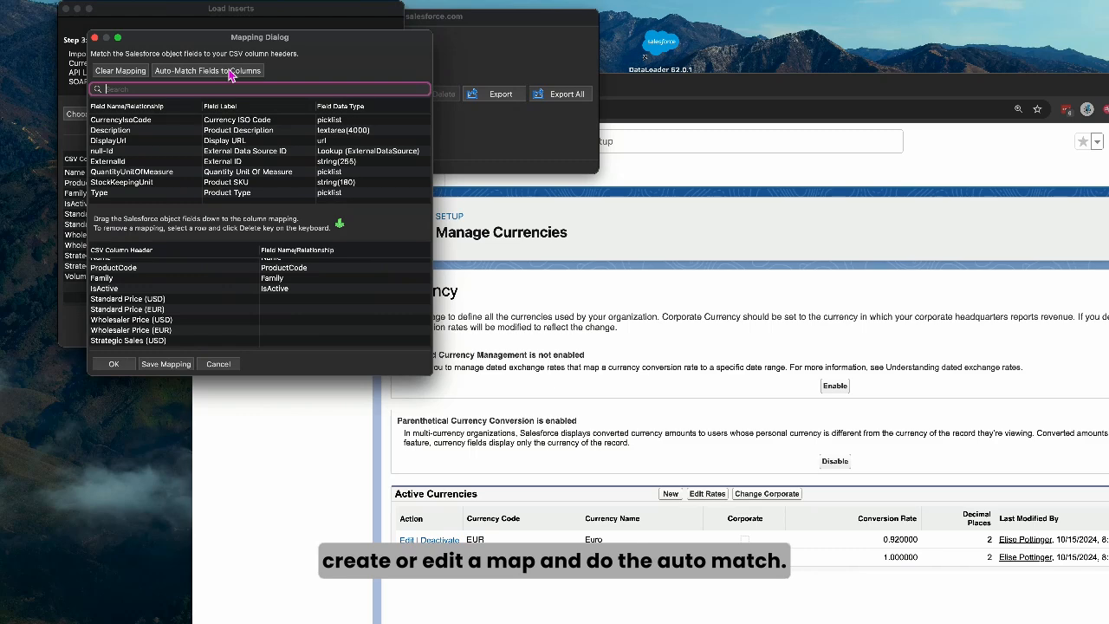
scroll(173, 286, "up", 2)
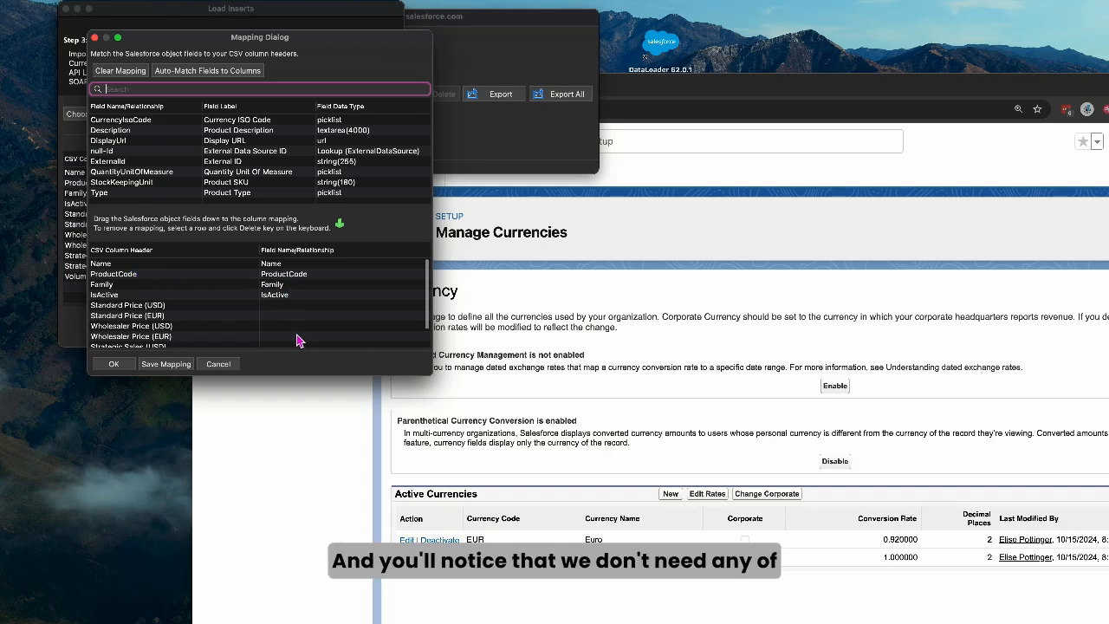
scroll(297, 341, "down", 3)
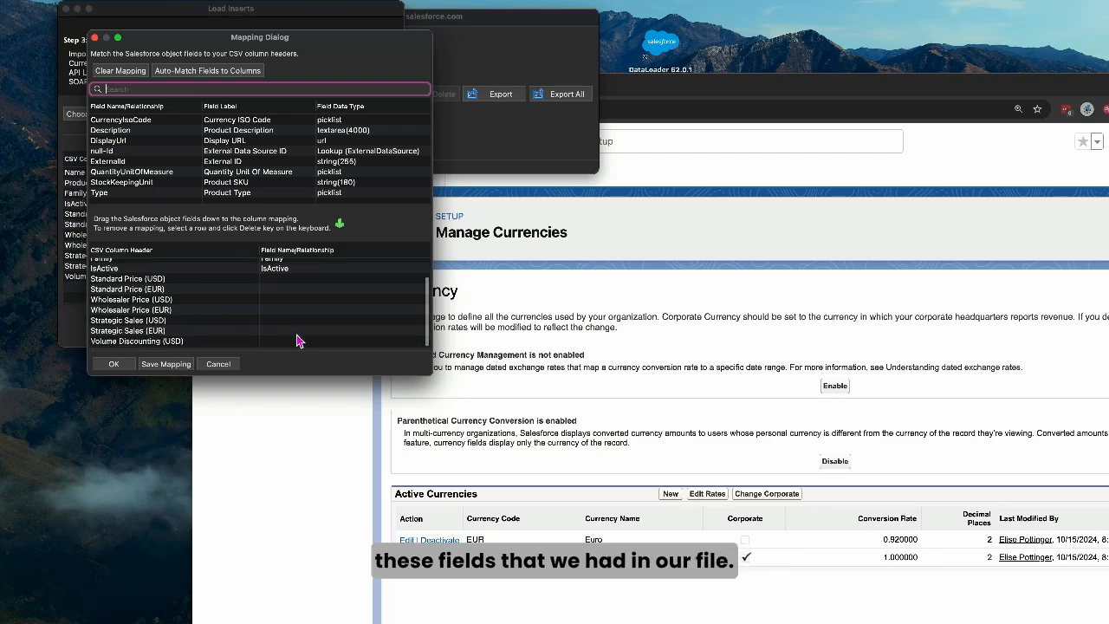
scroll(297, 340, "up", 3)
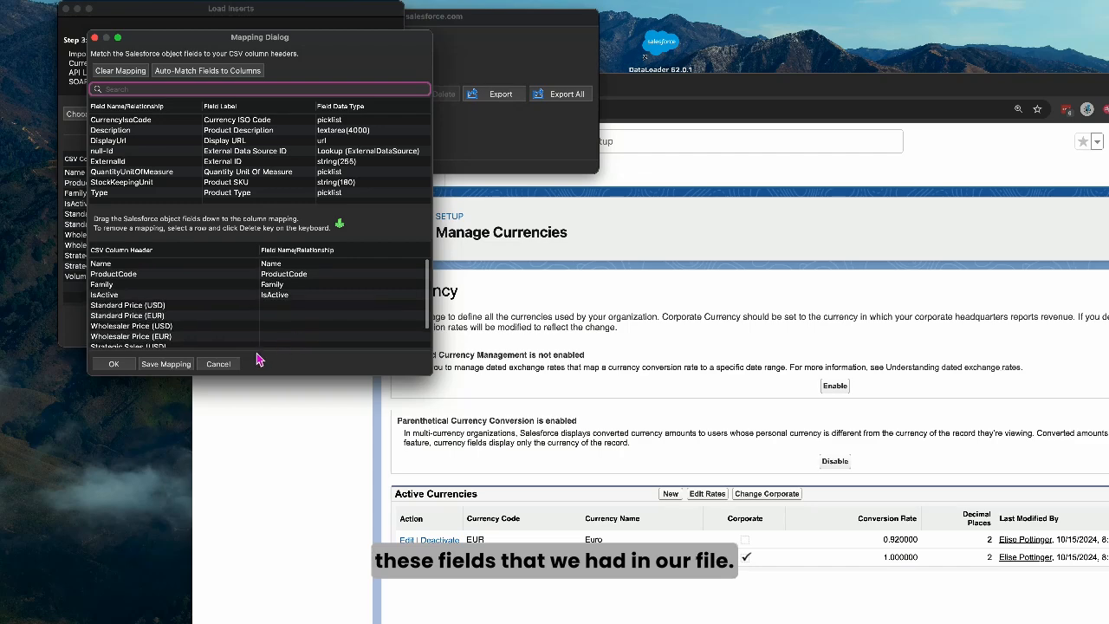
left_click(114, 364)
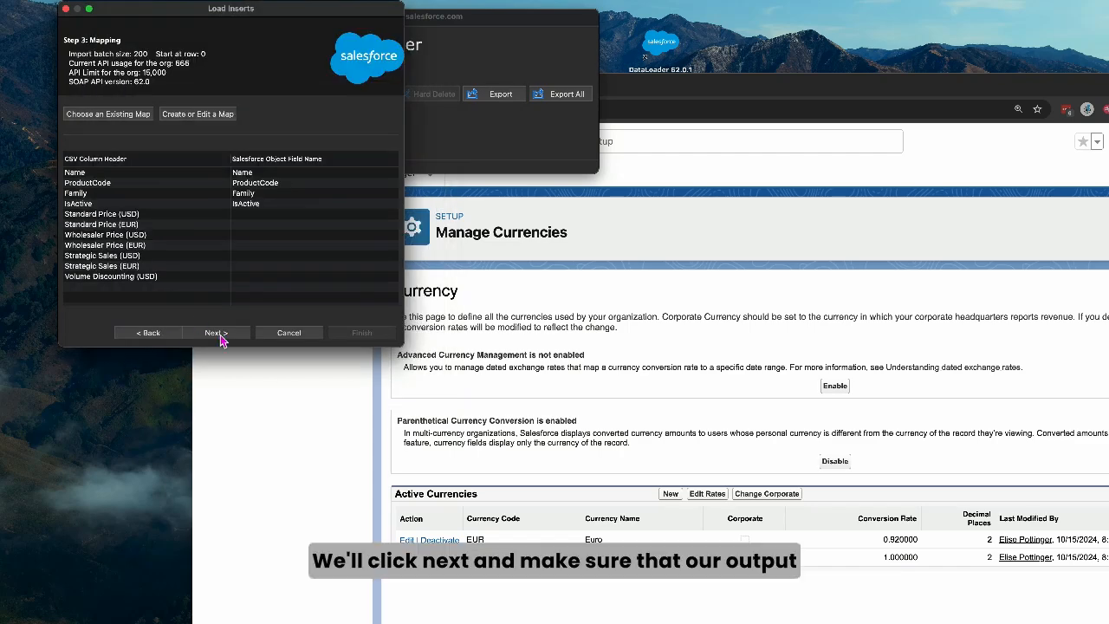
- Set the results folder to Products inside Products & Pricebooks and run the product insert
left_click(217, 331)
left_click(381, 134)
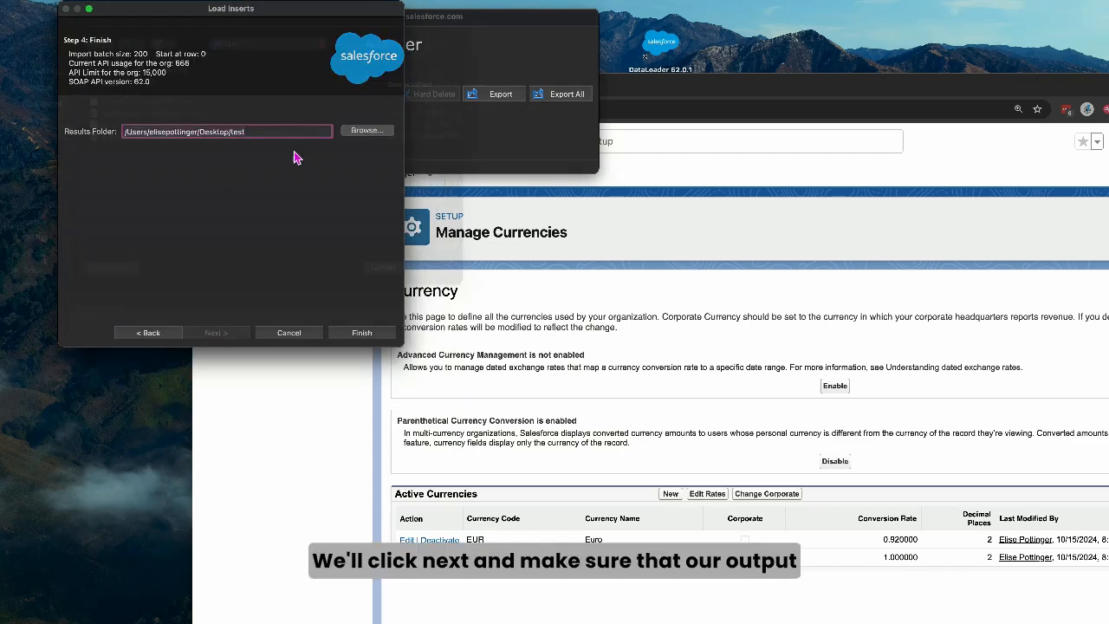
left_click(257, 64)
left_click(260, 122)
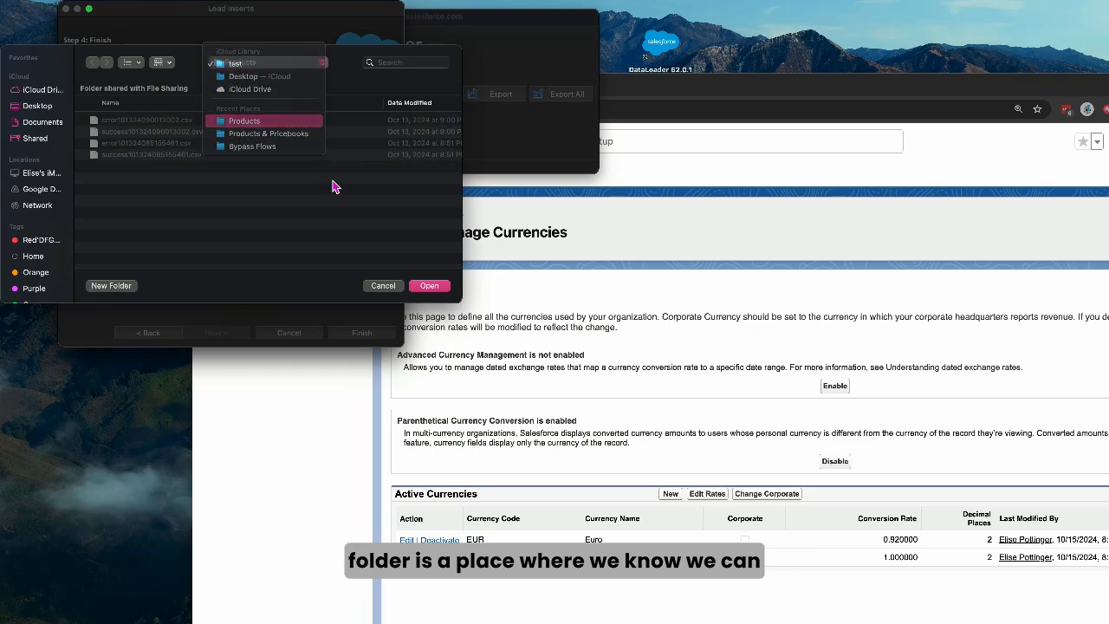
left_click(430, 286)
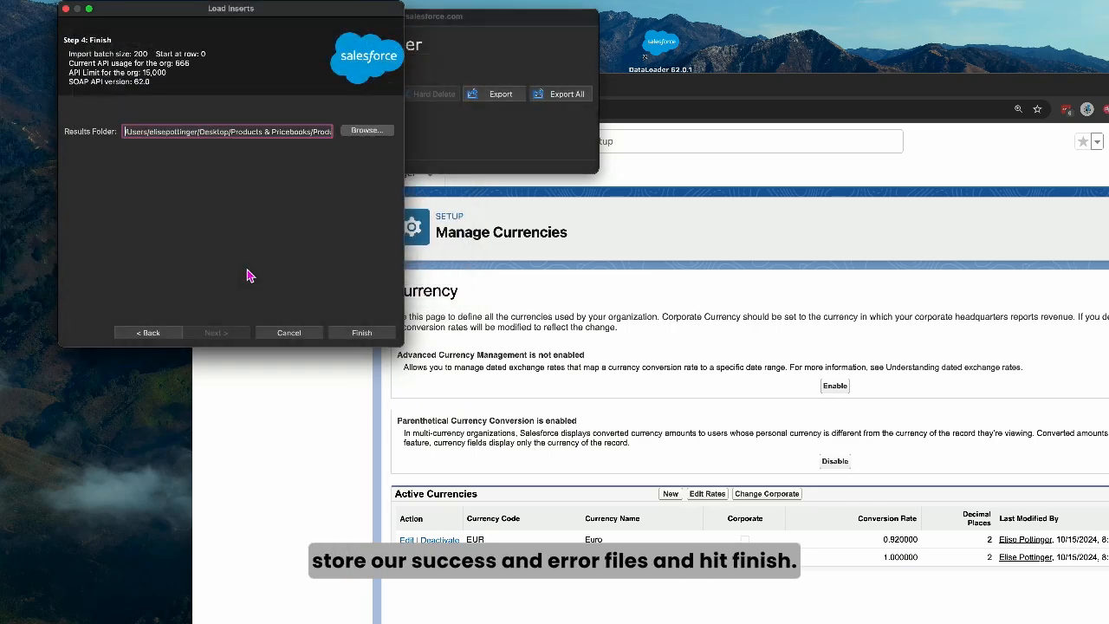
left_click(358, 341)
- In the Products folder in Finder, rename the generated success CSV file as Product Insert Success
left_click(773, 279)
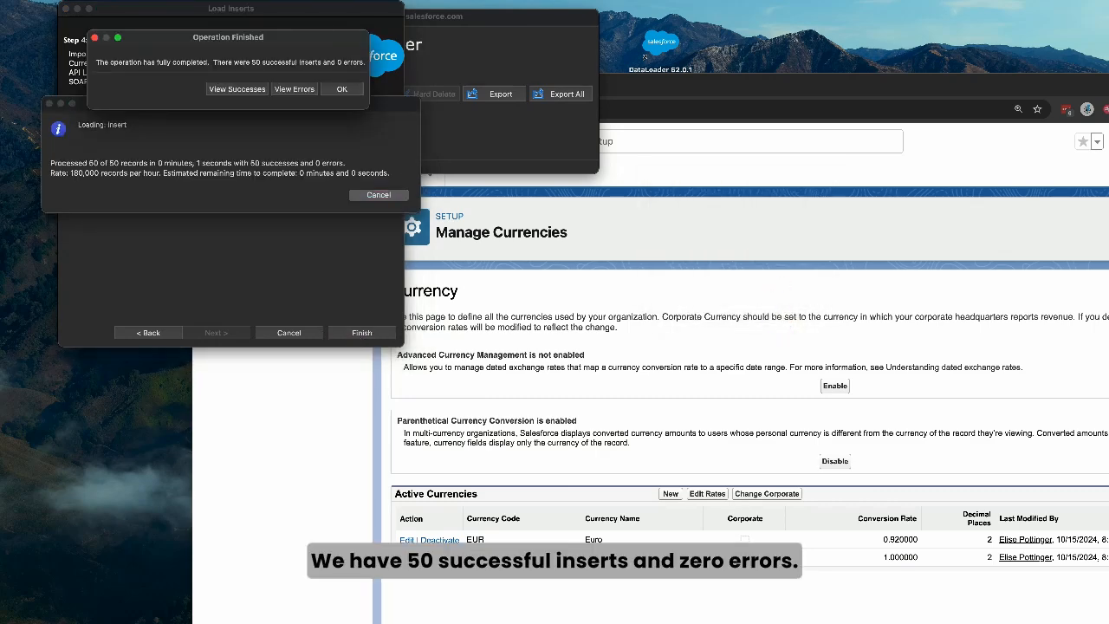
left_click_drag(1108, 65, 938, 29)
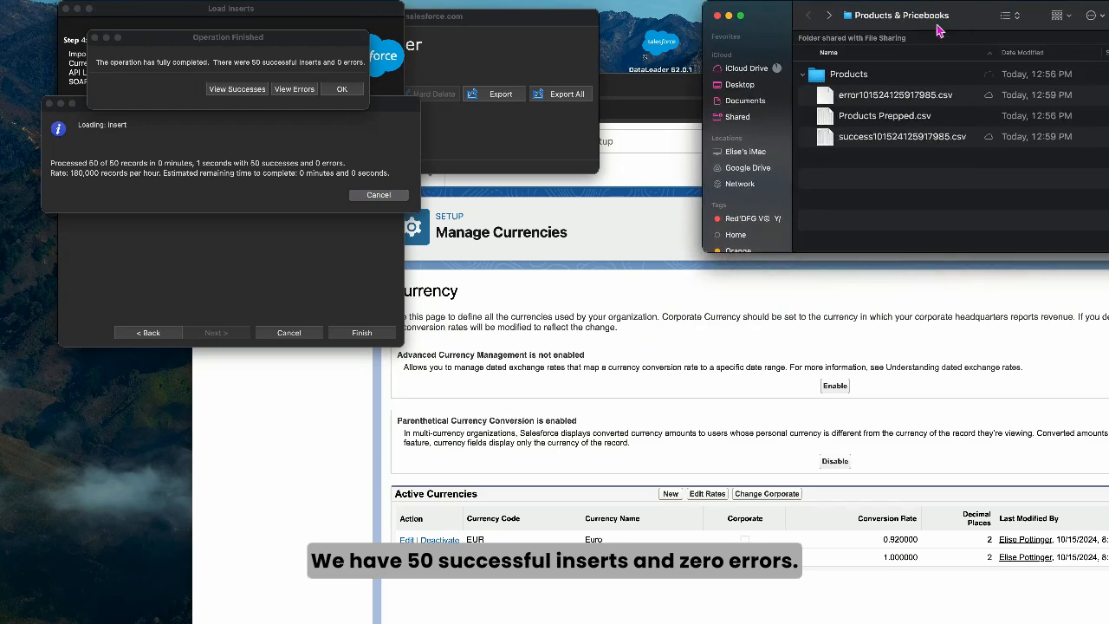
left_click(892, 136)
right_click(893, 132)
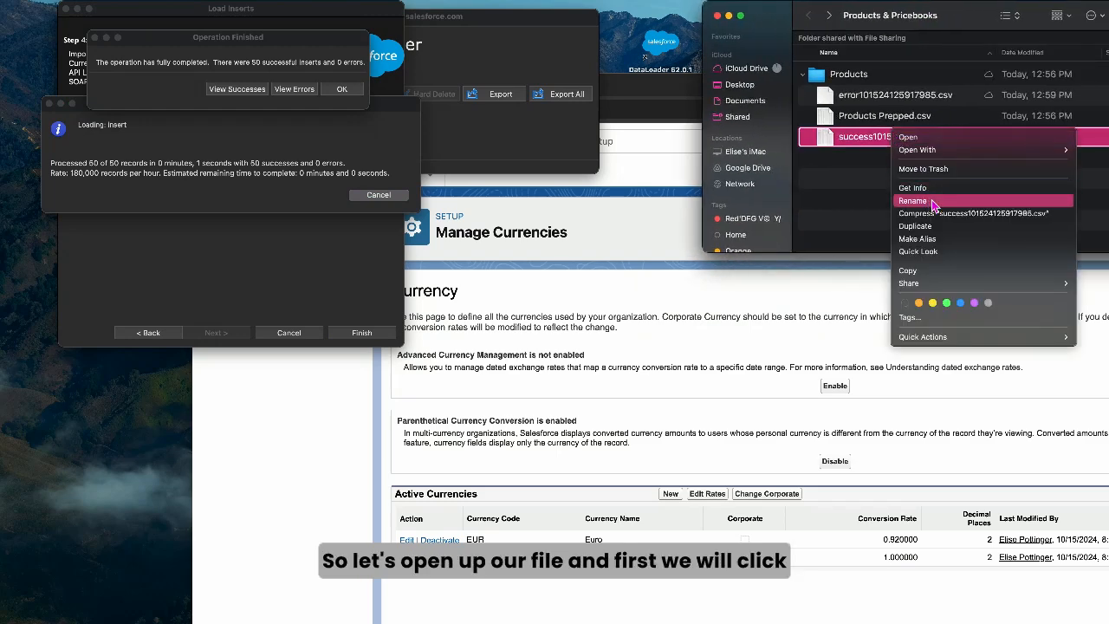
left_click(913, 201)
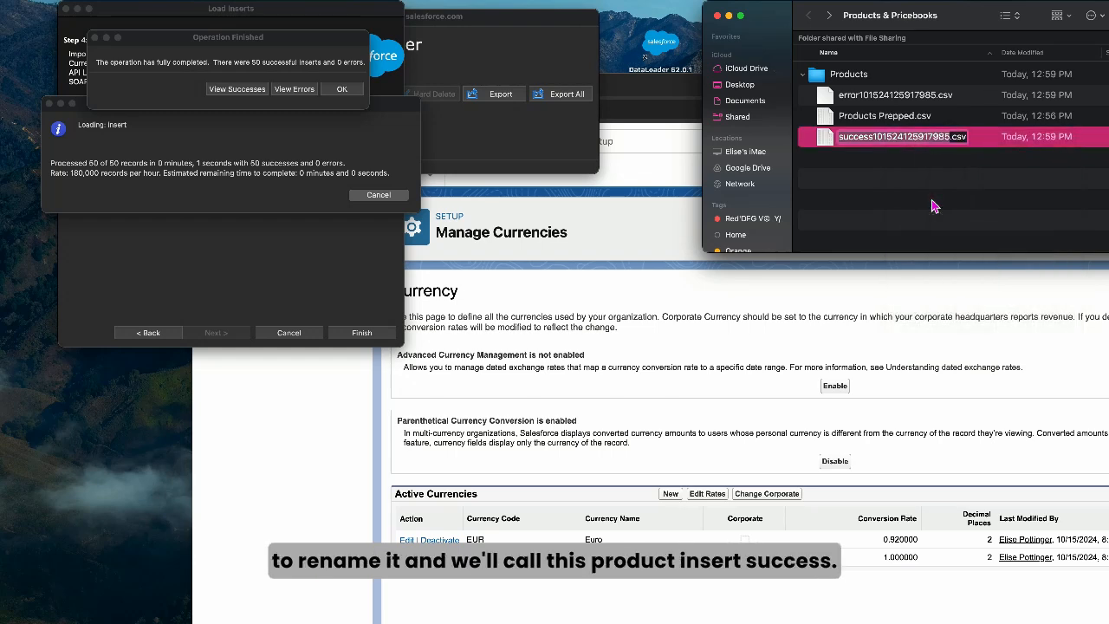
type("Product")
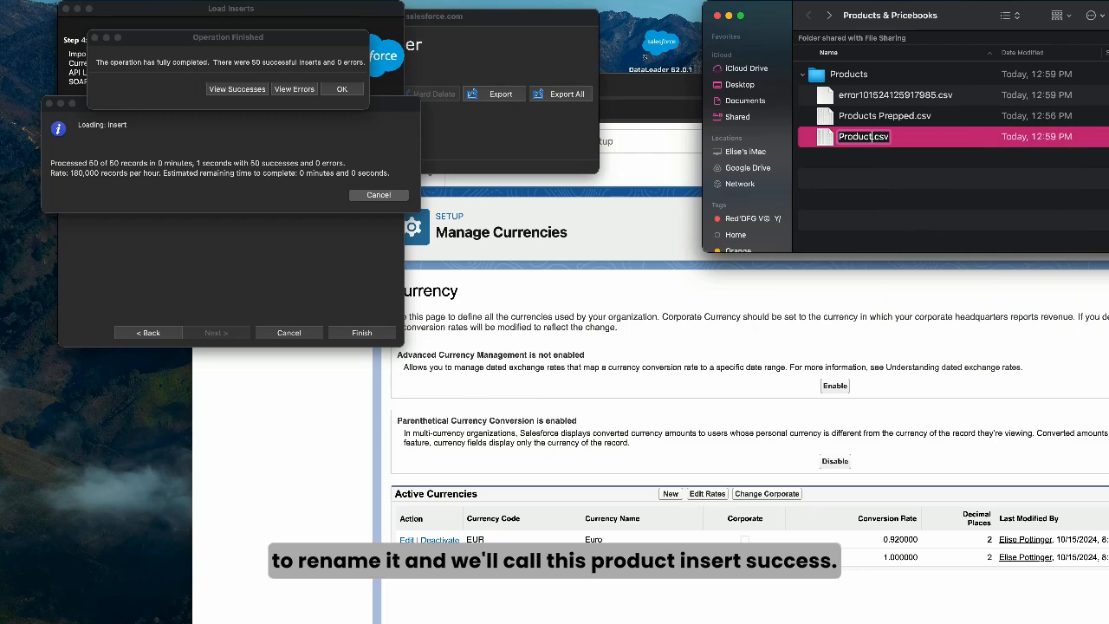
type(" Insert Success")
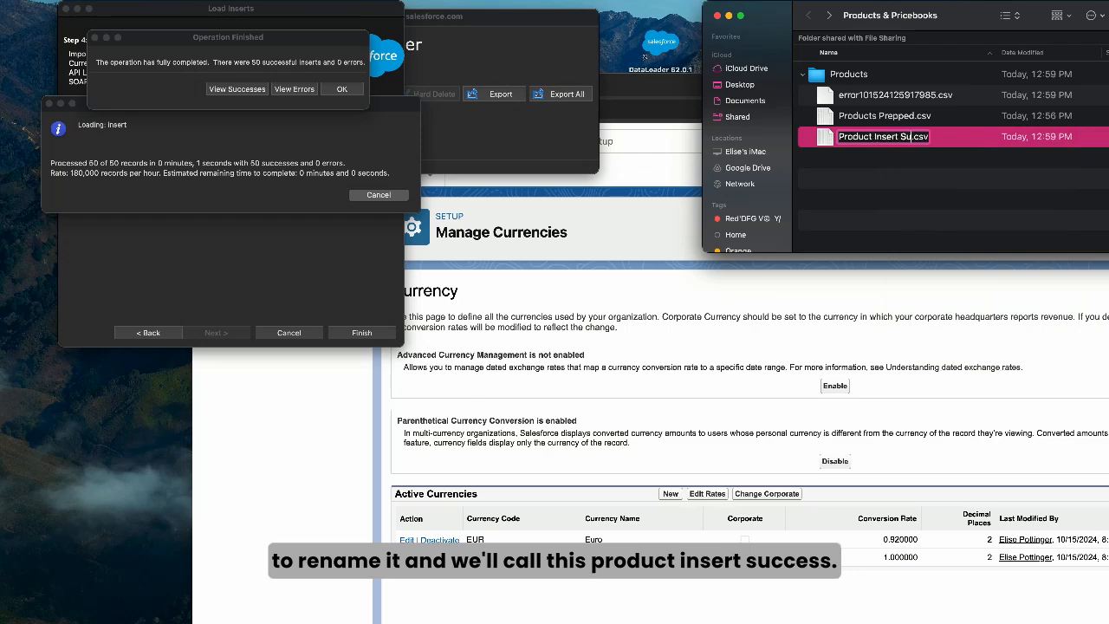
key("Return")
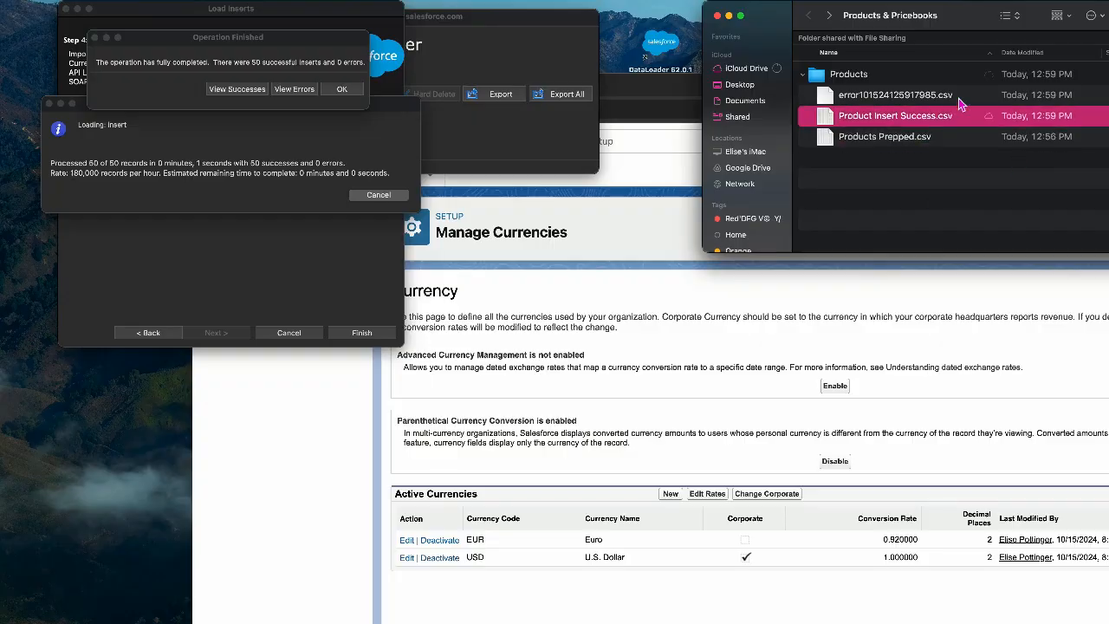
- Open Product Insert Success.csv in Excel and enlarge the sheet to 240% to inspect the ID column
double_click(935, 117)
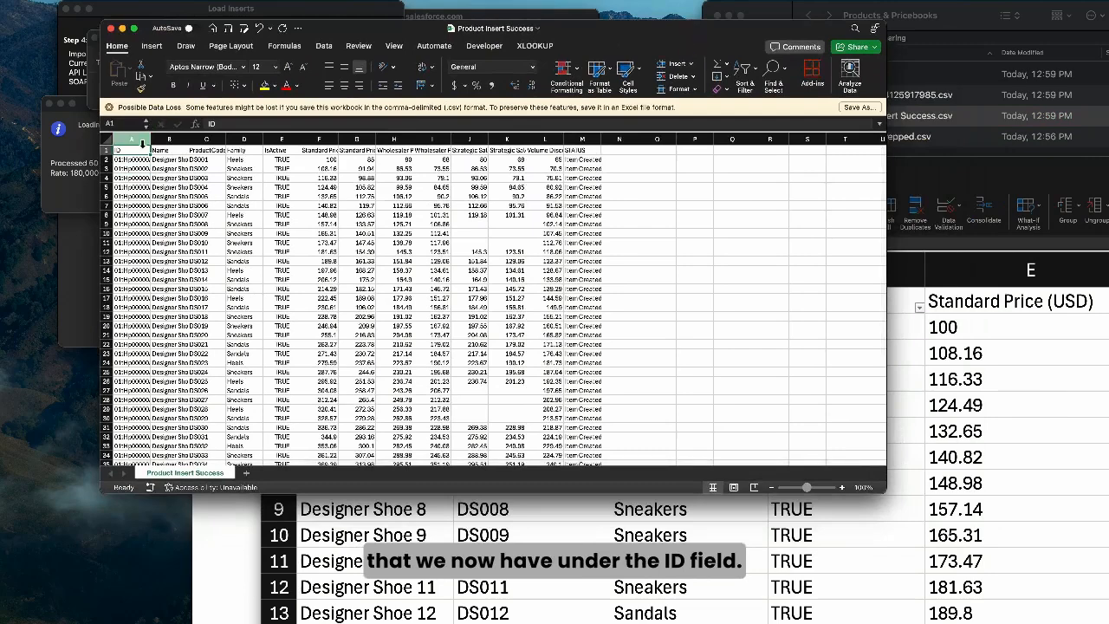
double_click(134, 154)
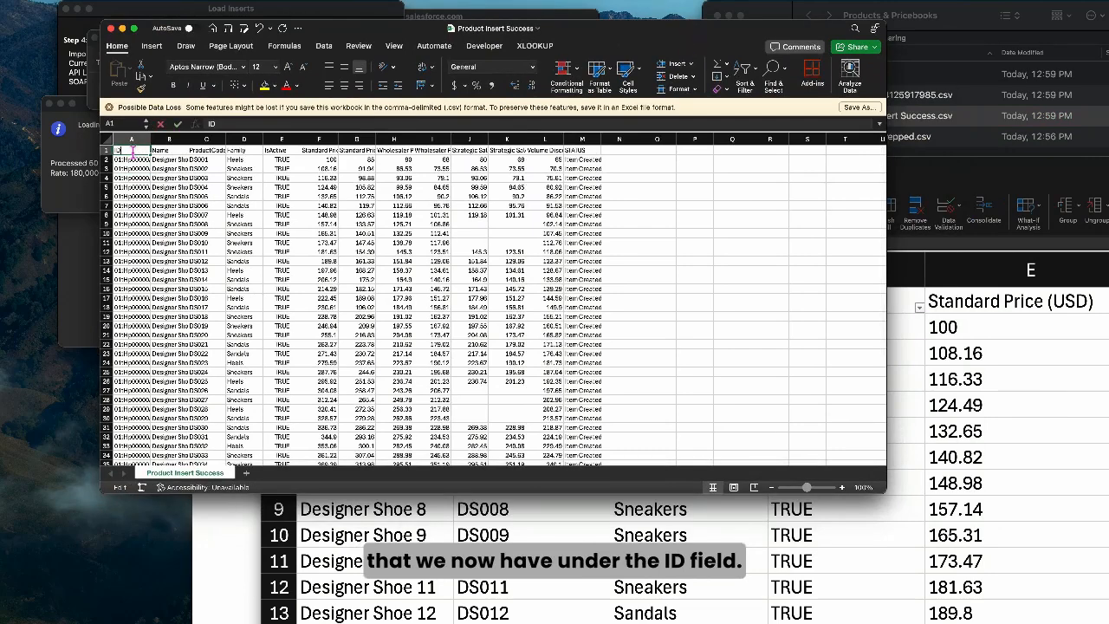
left_click(822, 489)
left_click(246, 168)
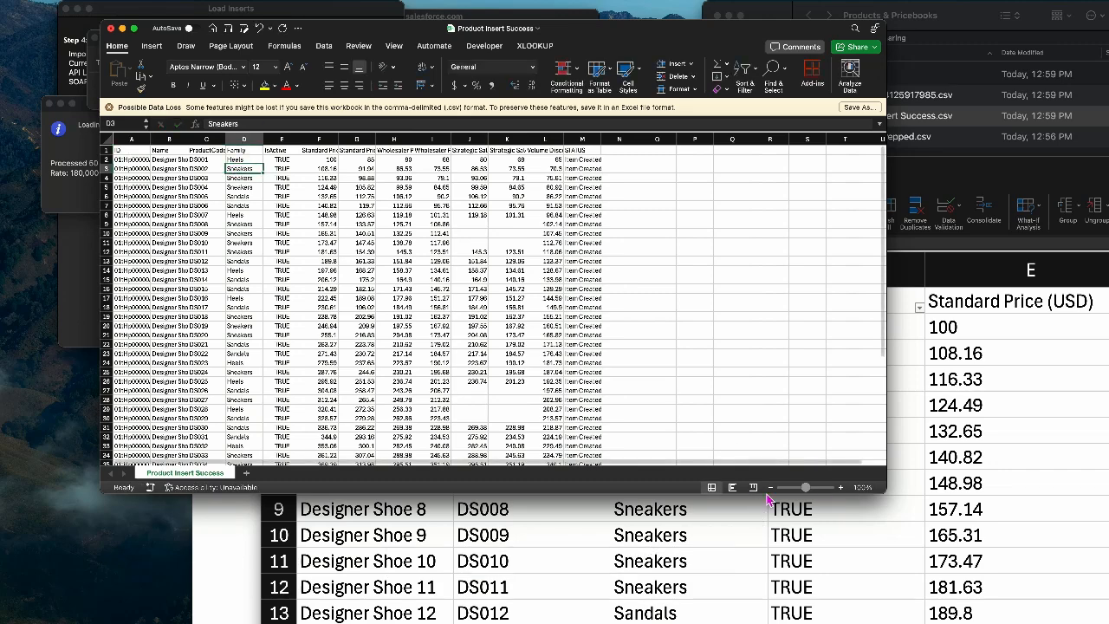
left_click(823, 488)
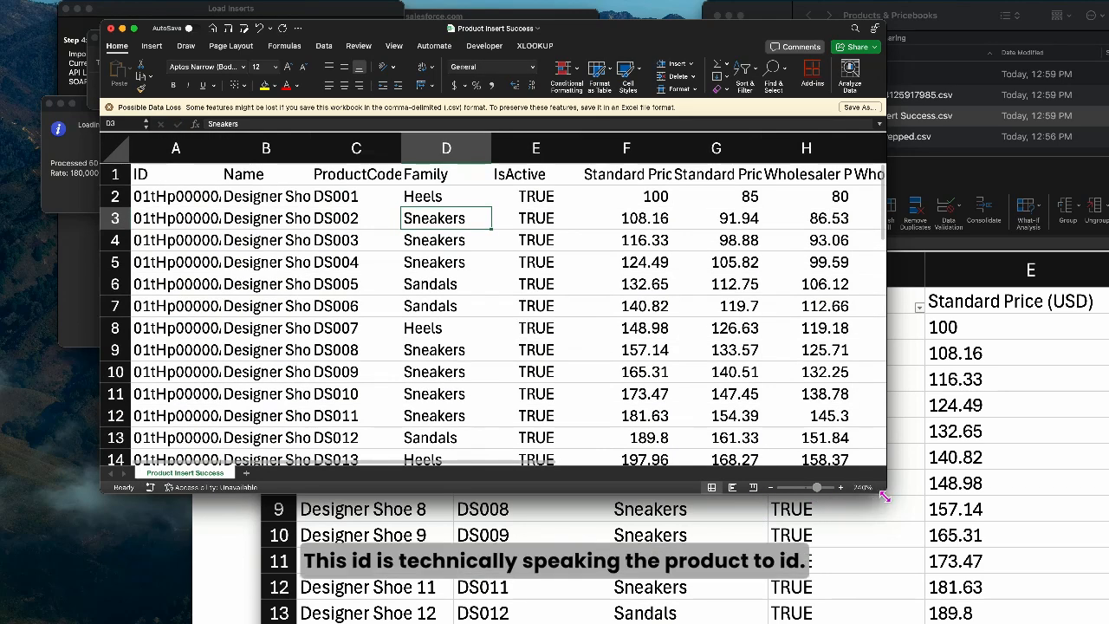
- Enlarge the Product Insert Success window and rename the ID column header in A1 as Product2Id
left_click_drag(894, 496, 1108, 569)
double_click(188, 181)
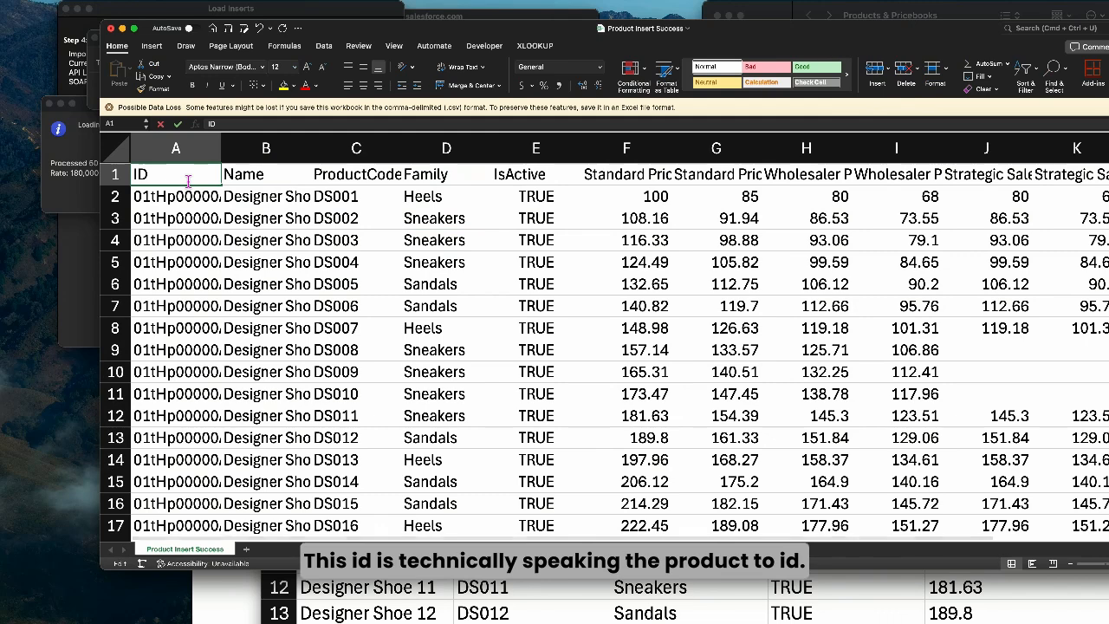
type("Product2Id")
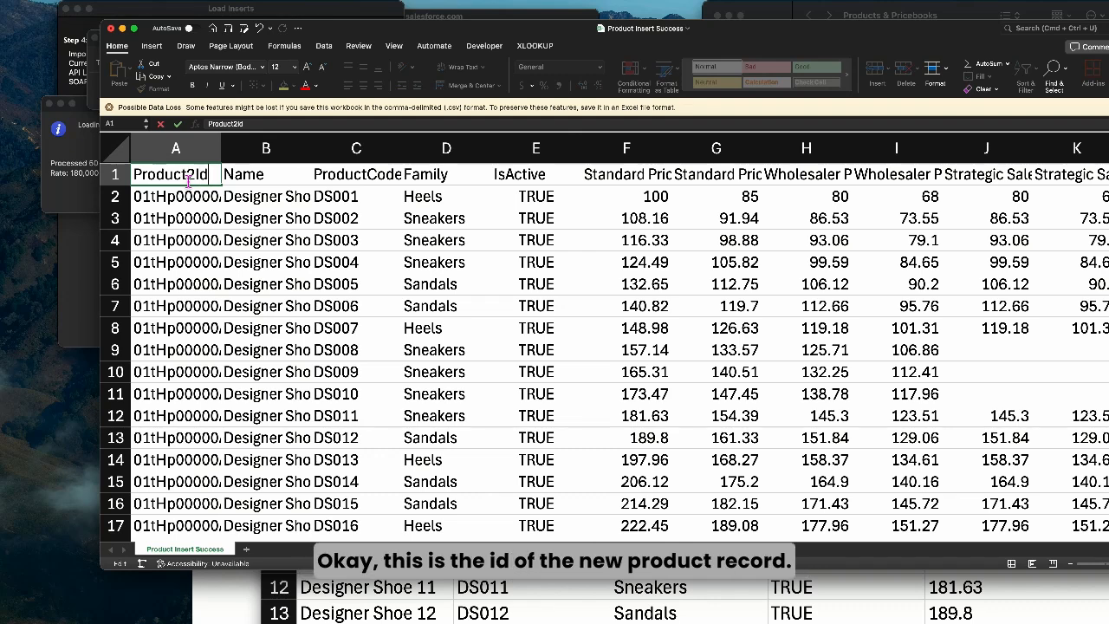
- Copy the first product's ID from A2 and open its record in Salesforce in Chrome by putting the ID after the domain in the URL
left_click(187, 202)
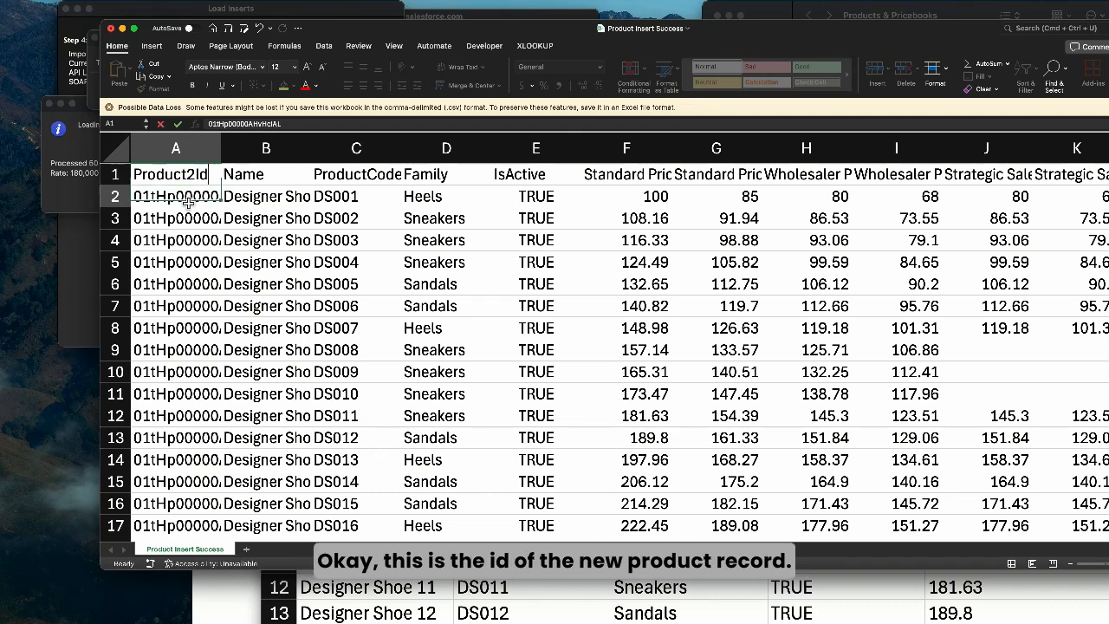
key("super+c")
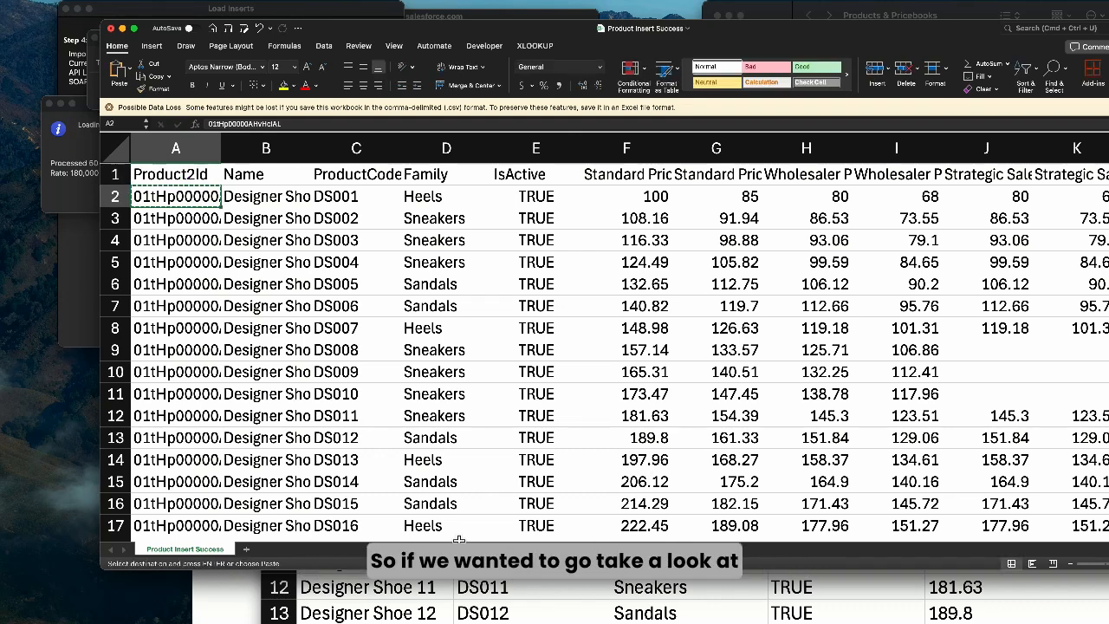
key("super+Tab")
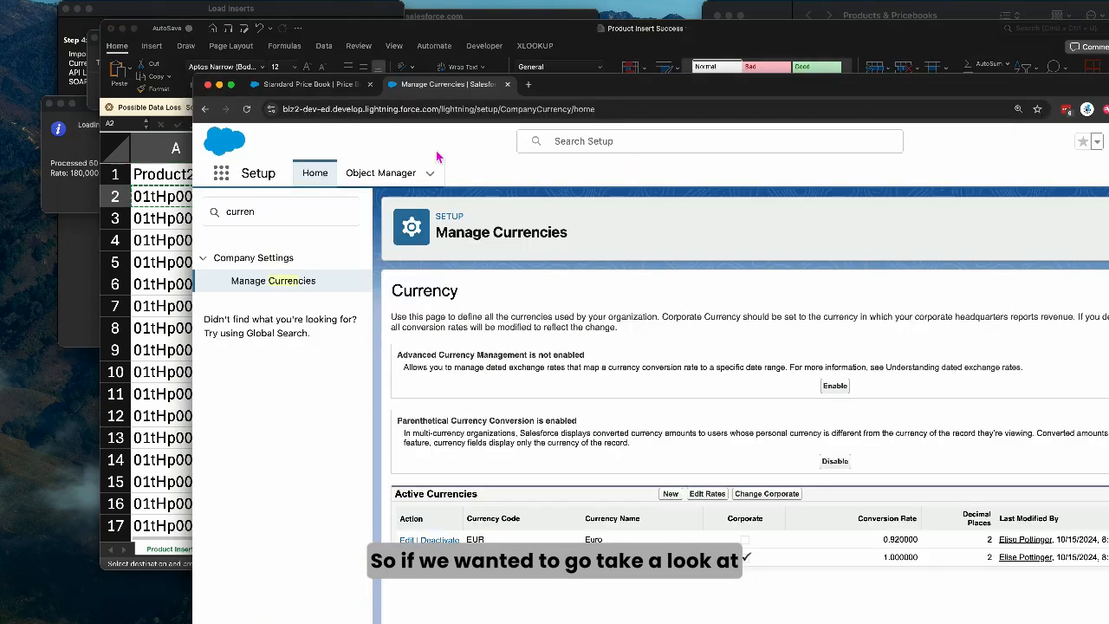
left_click(332, 88)
left_click(442, 114)
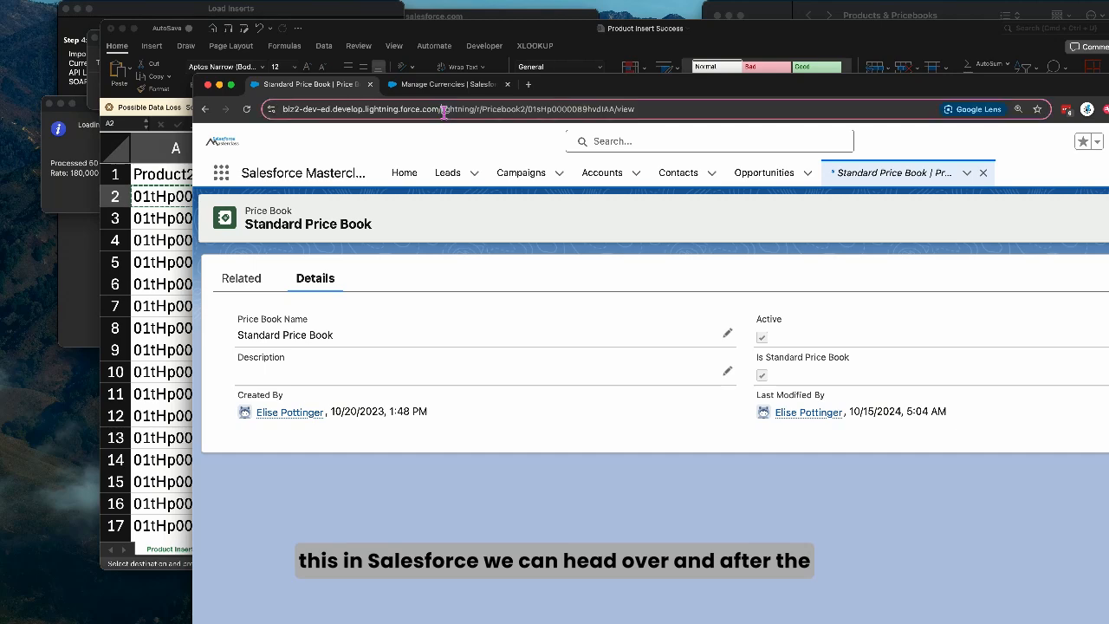
left_click_drag(441, 114, 715, 107)
key("BackSpace")
key("super+v")
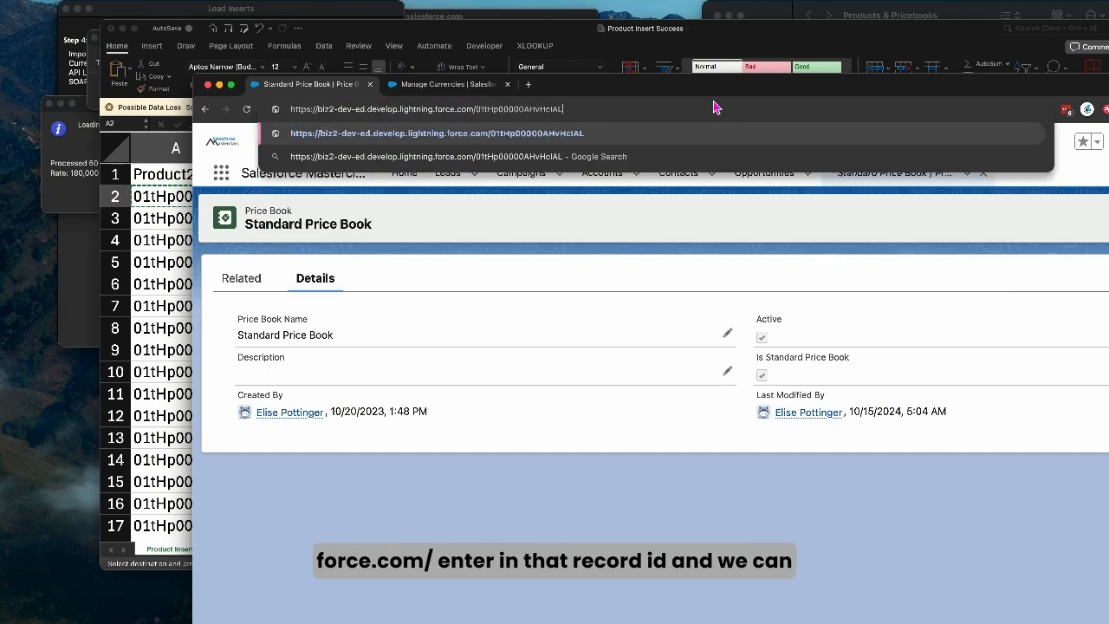
key("Return")
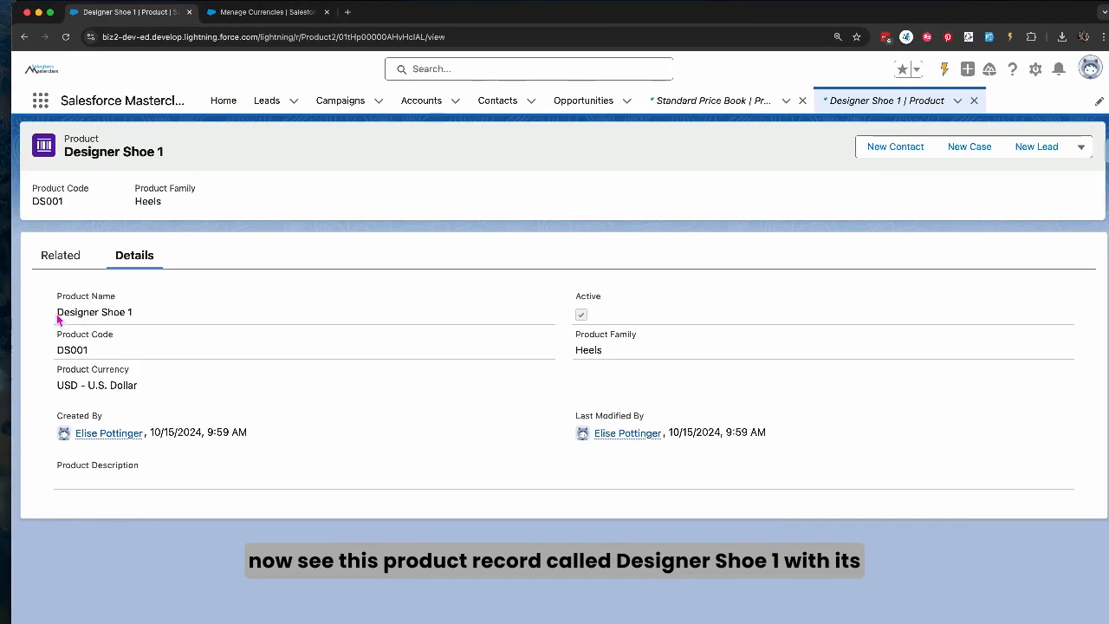
- Review the product name, currency and family of Designer Shoe 1, and check its related price books
left_click_drag(57, 316, 143, 322)
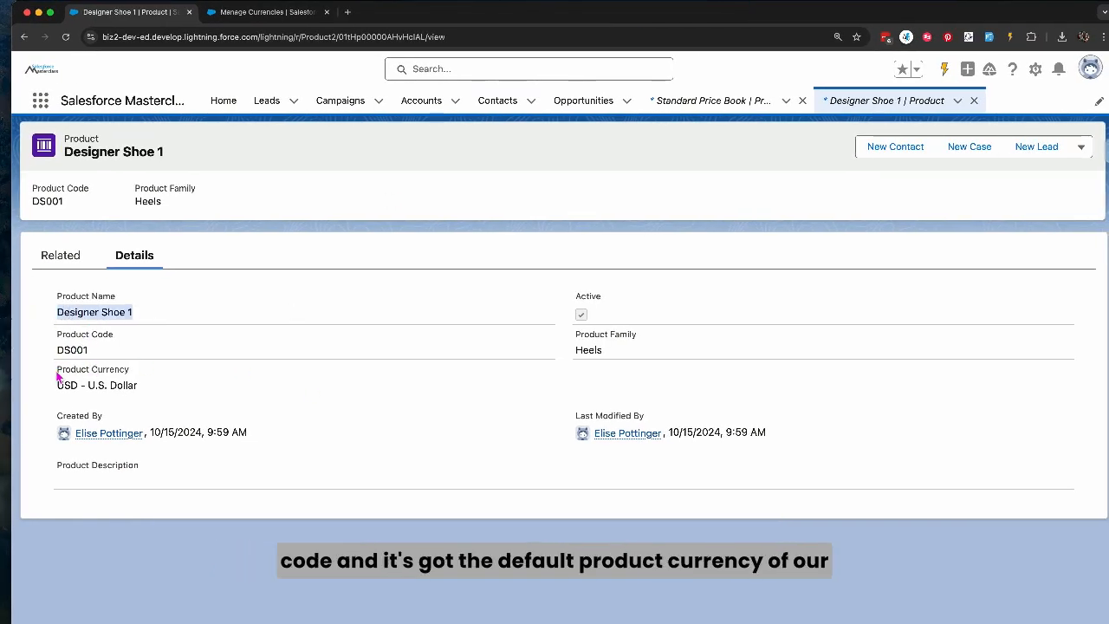
left_click_drag(60, 385, 141, 381)
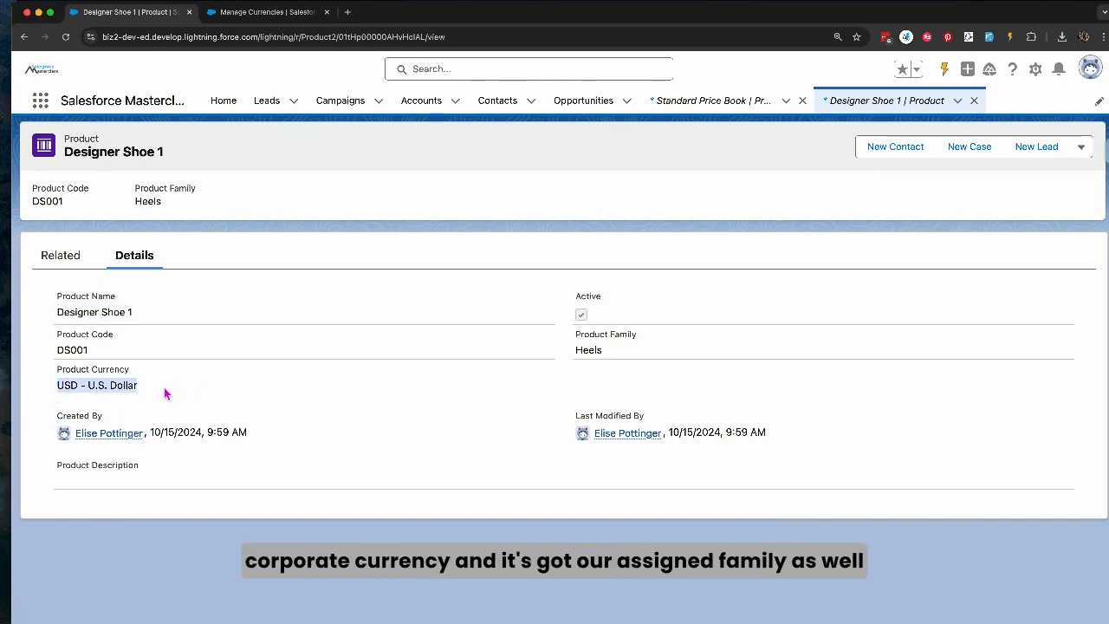
left_click_drag(577, 335, 653, 361)
left_click(65, 258)
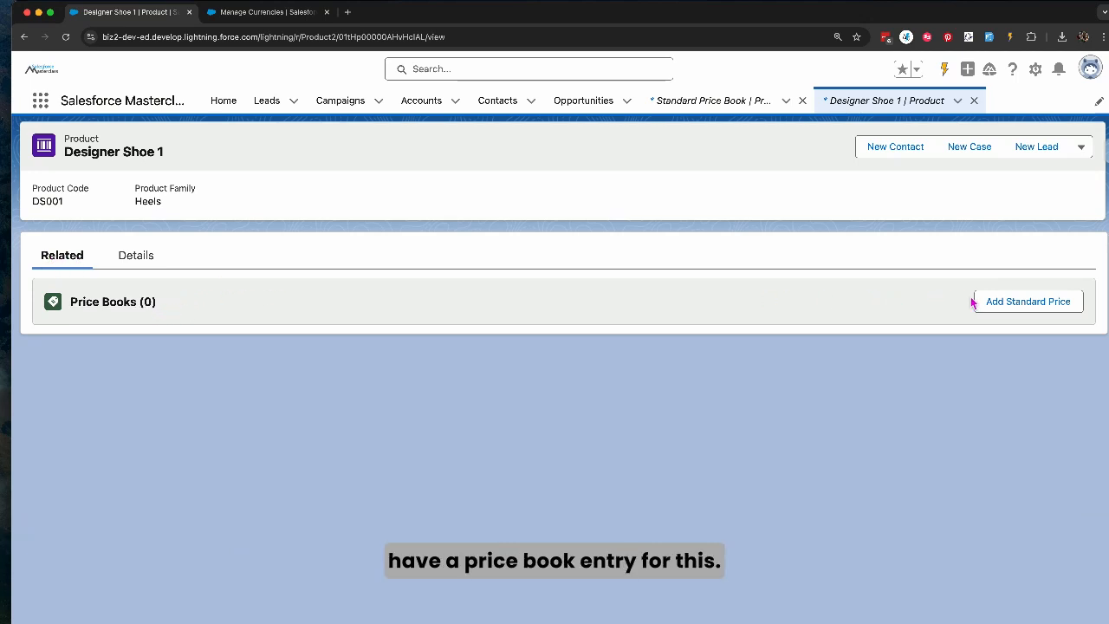
left_click(1013, 309)
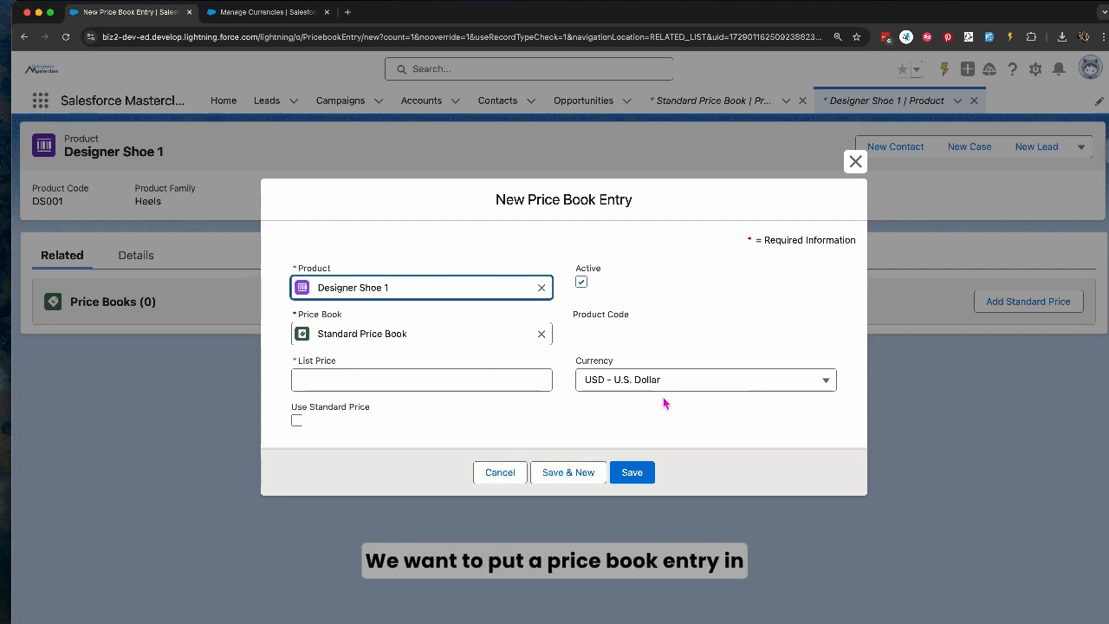
left_click(758, 387)
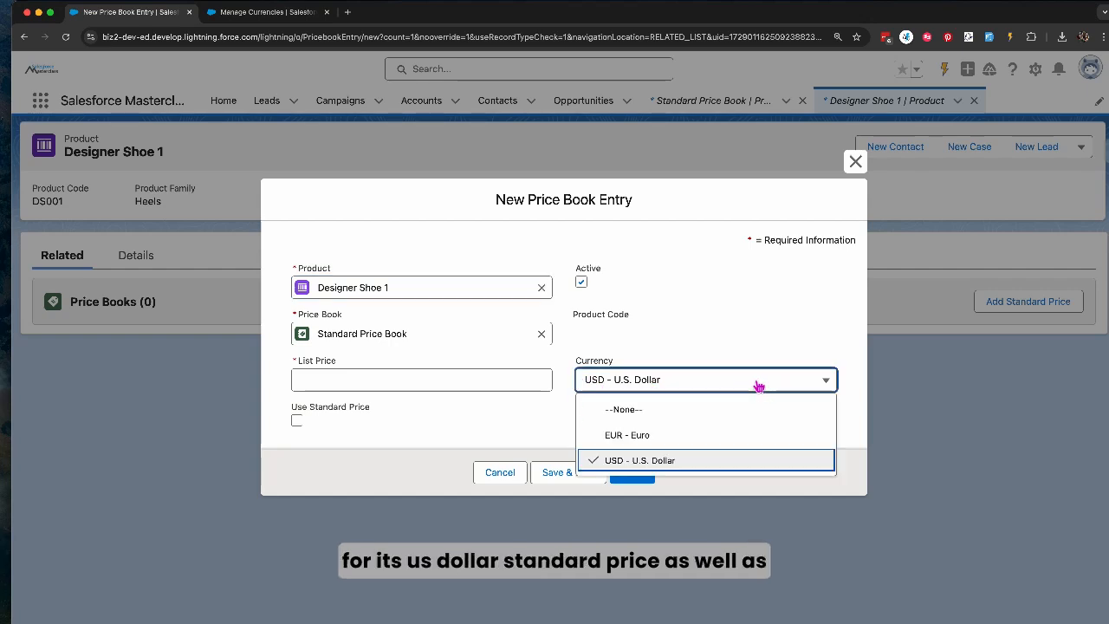
left_click(730, 436)
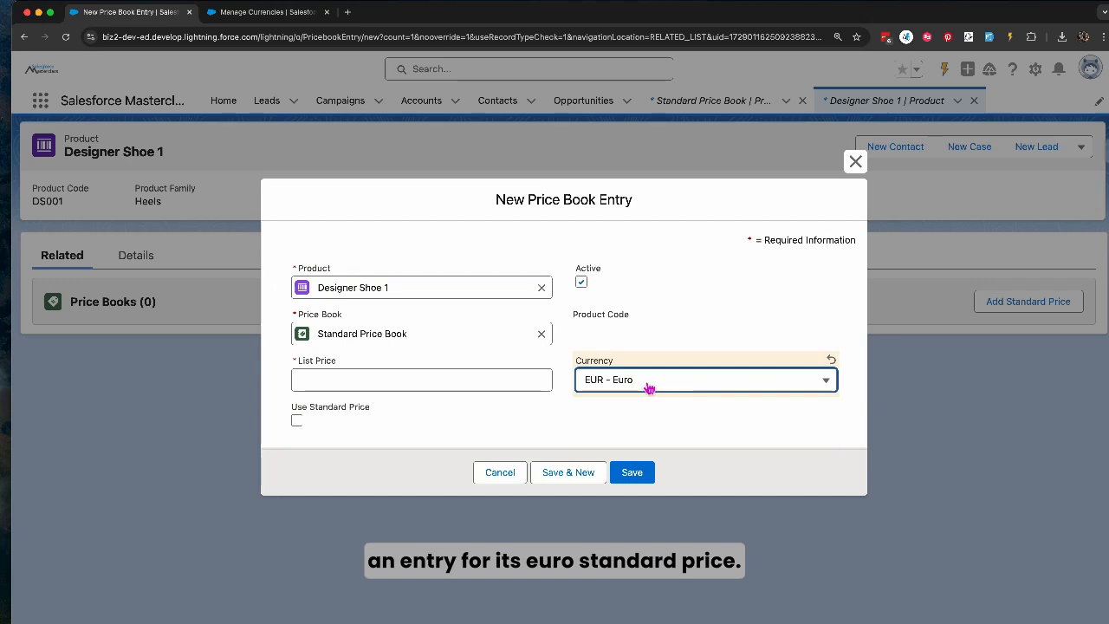
left_click(503, 476)
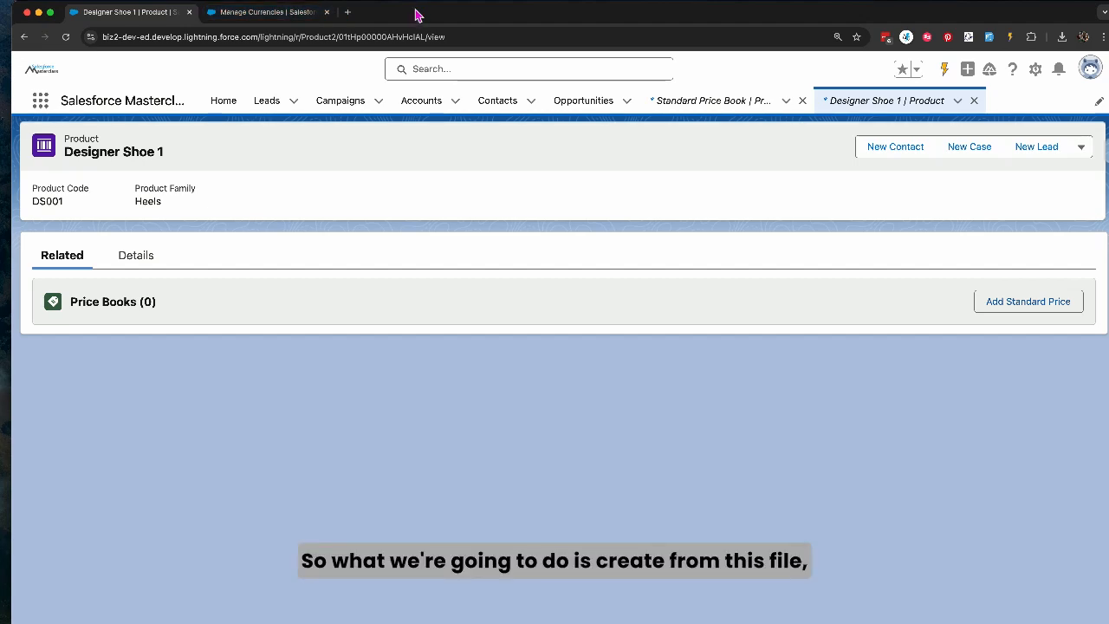
- Copy the entire Product Insert Success sheet in Excel and paste it into a new blank workbook
left_click_drag(416, 15, 651, 23)
left_click(116, 149)
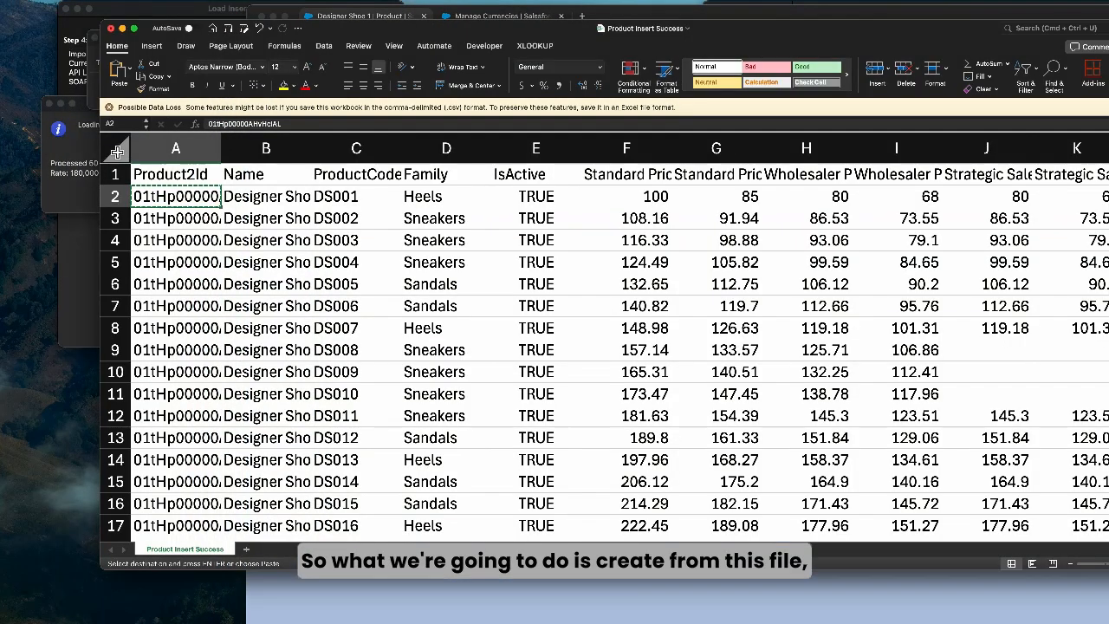
left_click(115, 152)
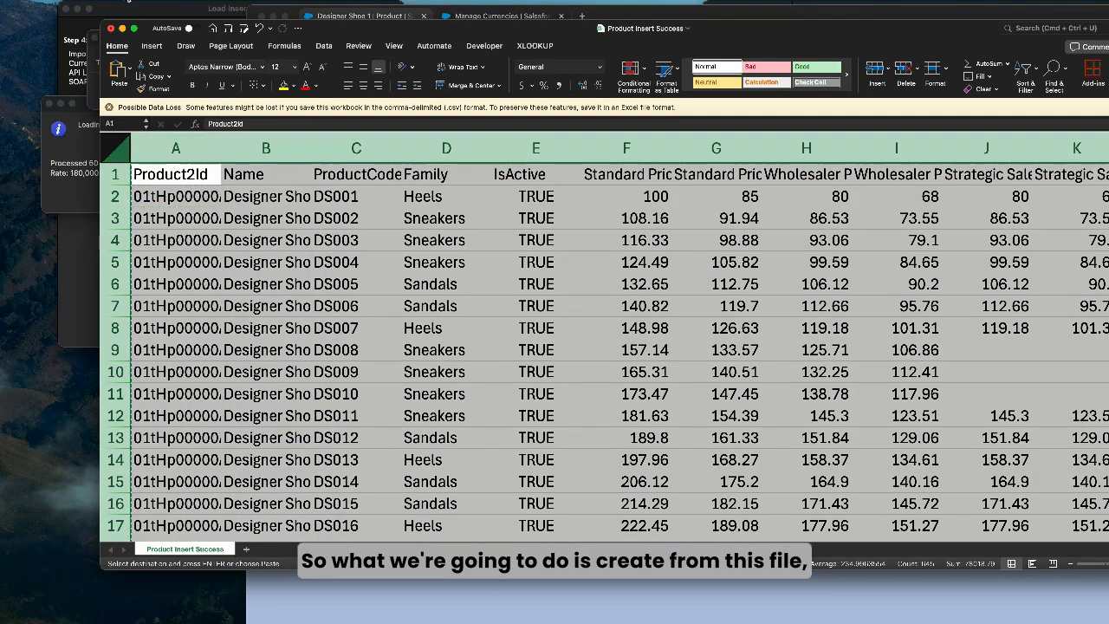
left_click(74, 5)
left_click(71, 9)
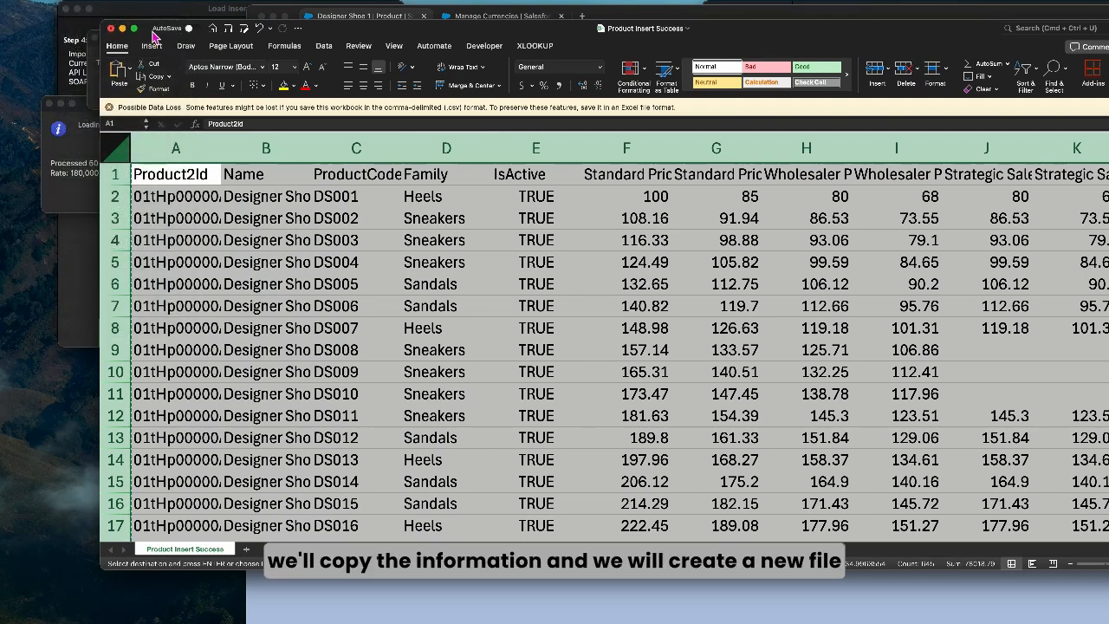
left_click(67, 1)
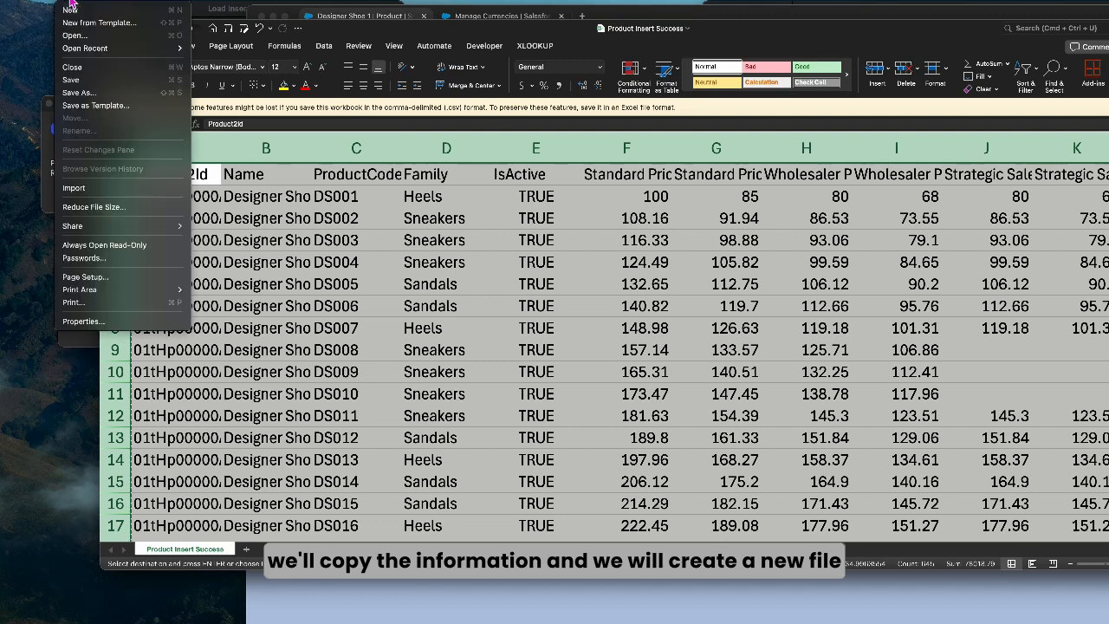
left_click(78, 12)
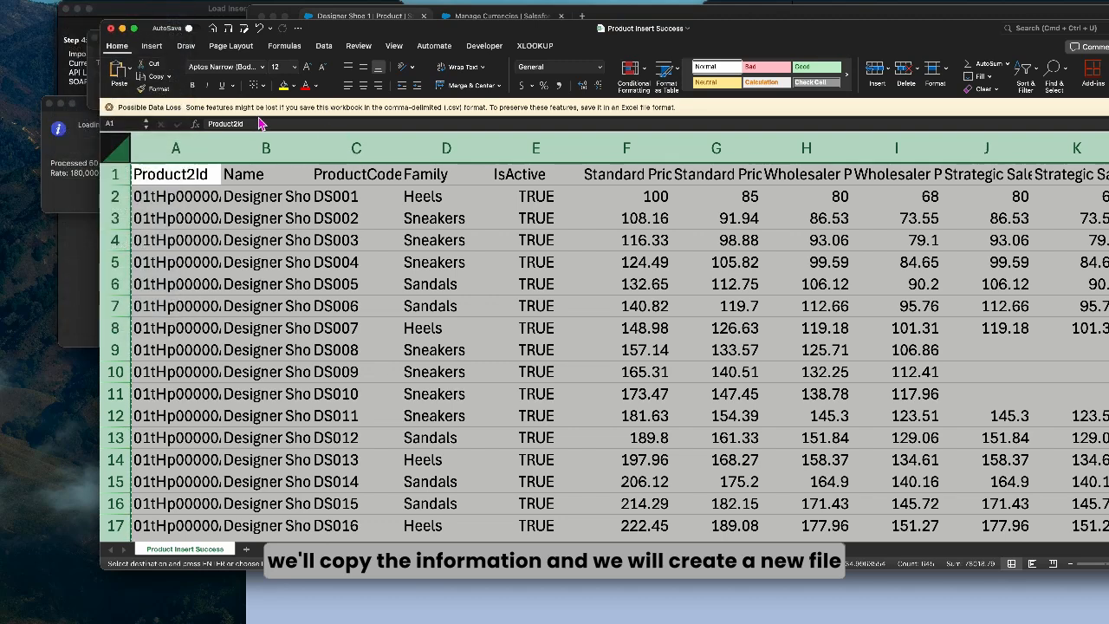
key("super+v")
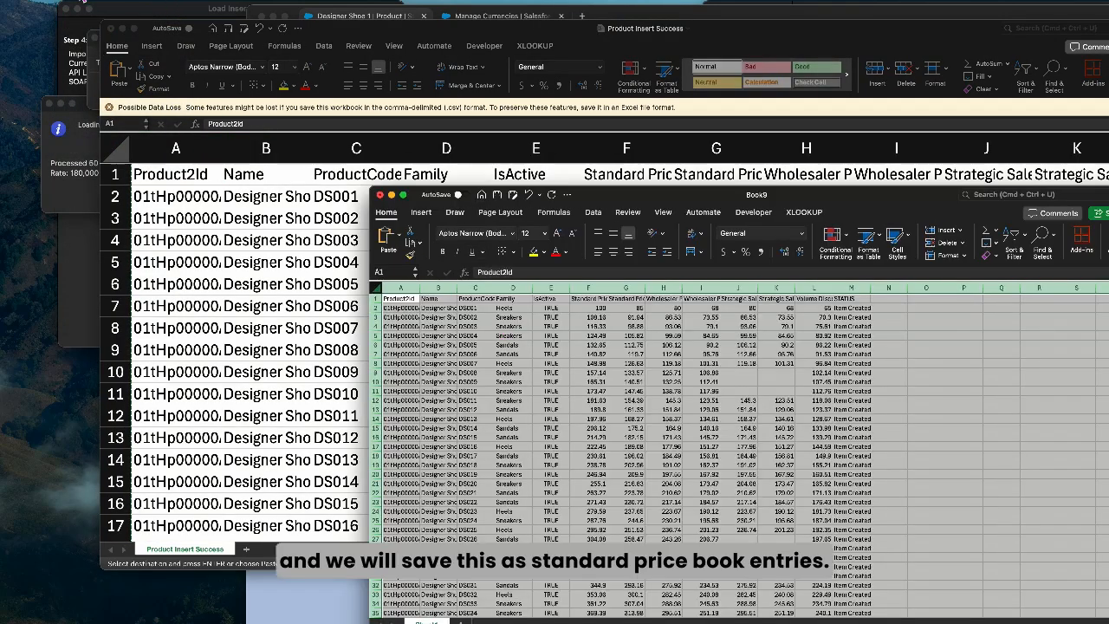
- Save the new workbook as a CSV file named standard pricebook entries in the Products folder
left_click(76, 1)
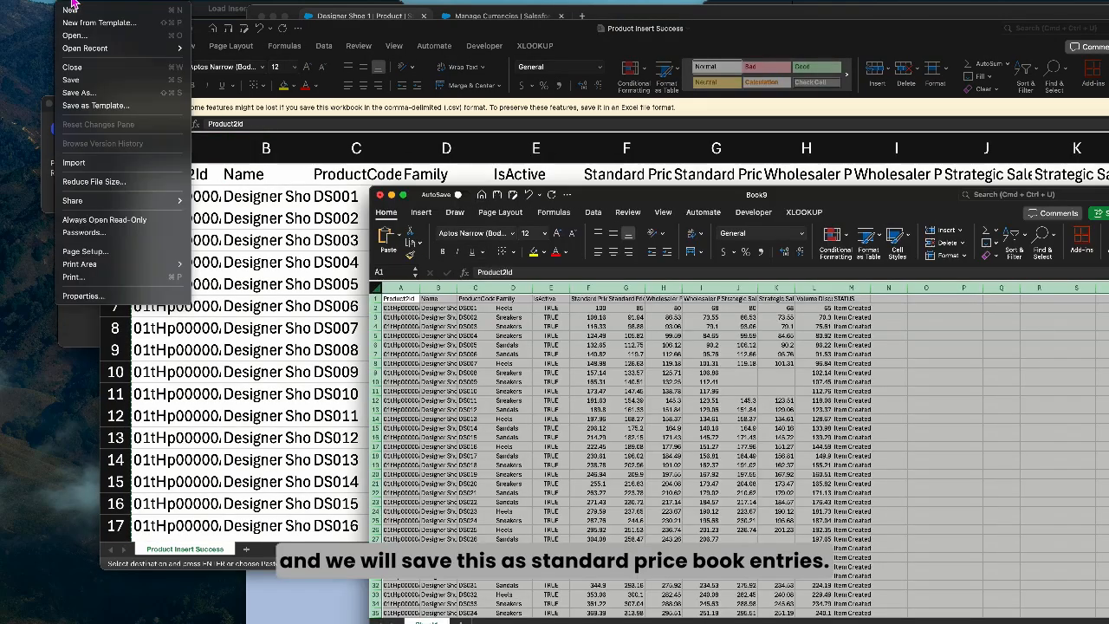
left_click(84, 81)
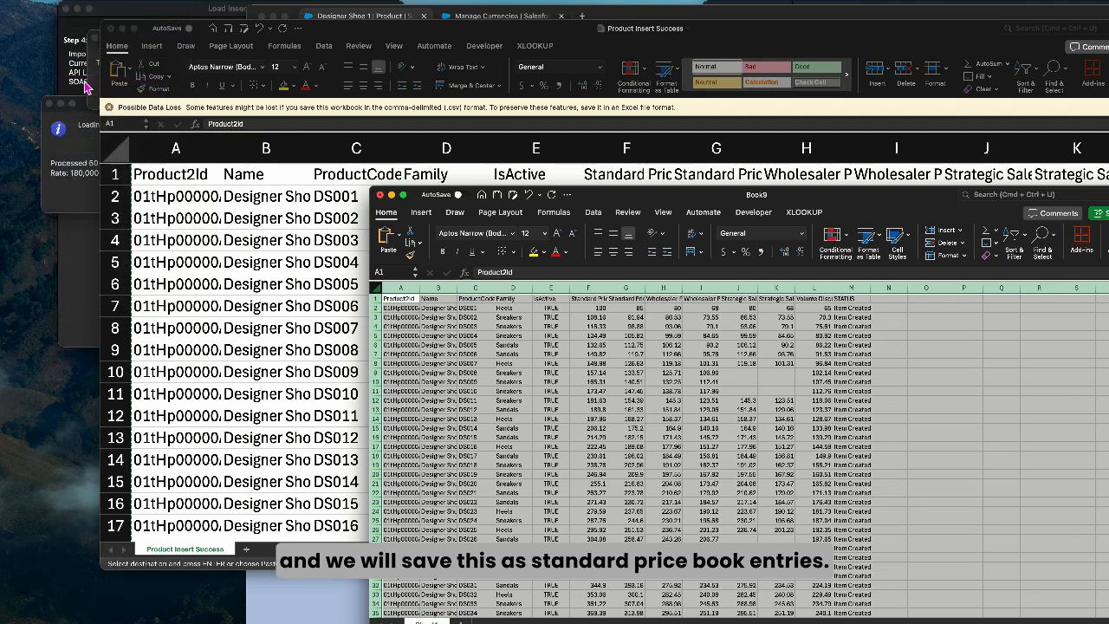
type("s")
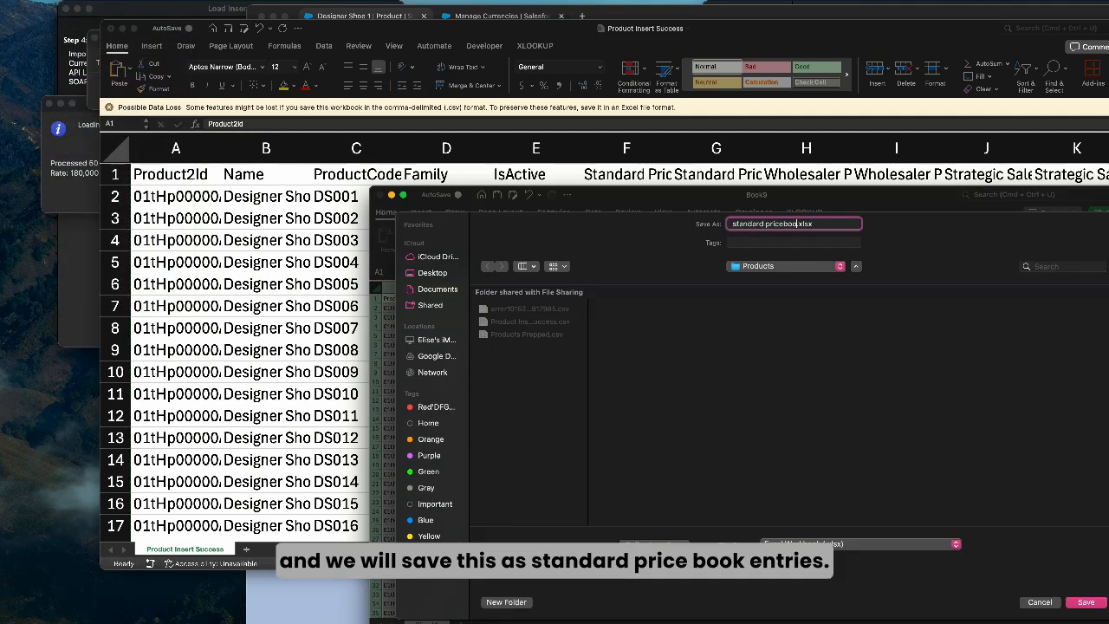
type("tandard pricebook entries")
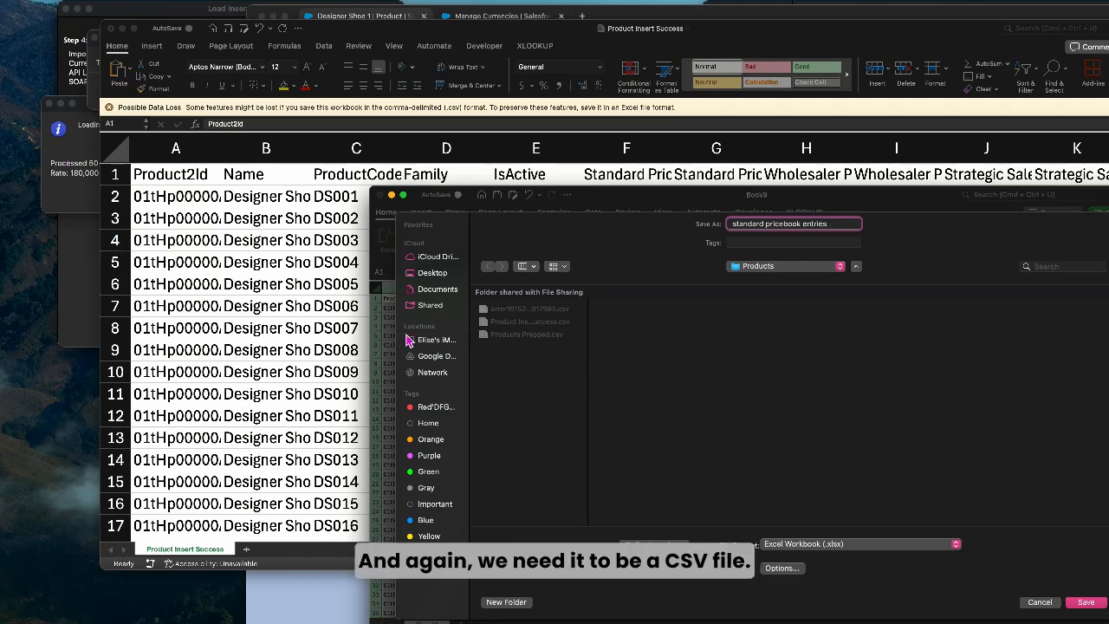
left_click(867, 546)
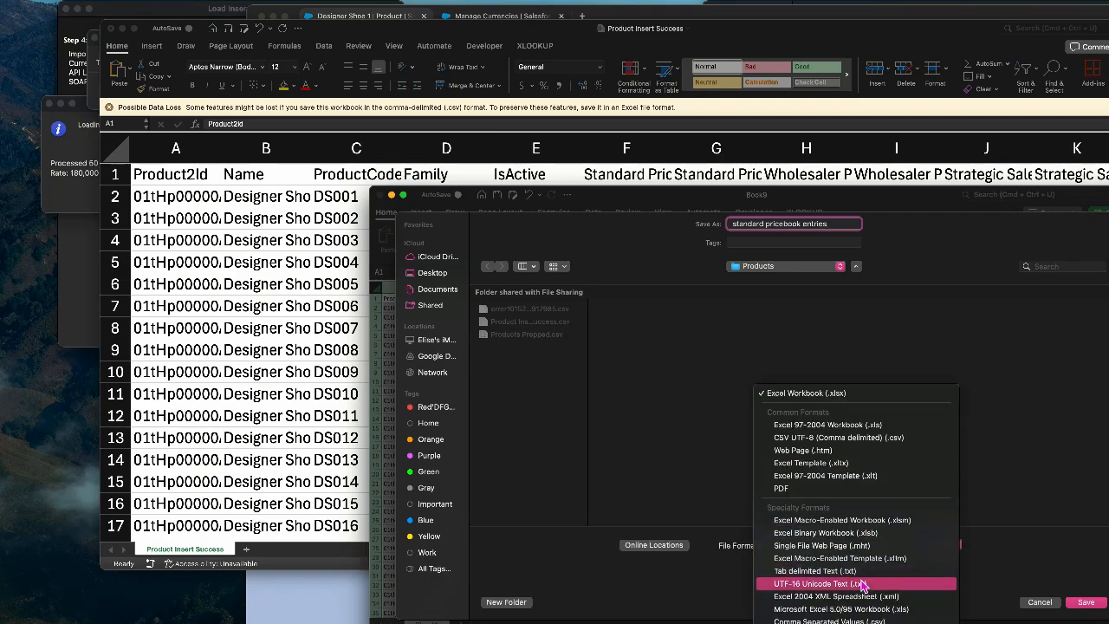
left_click(1093, 617)
left_click(1086, 602)
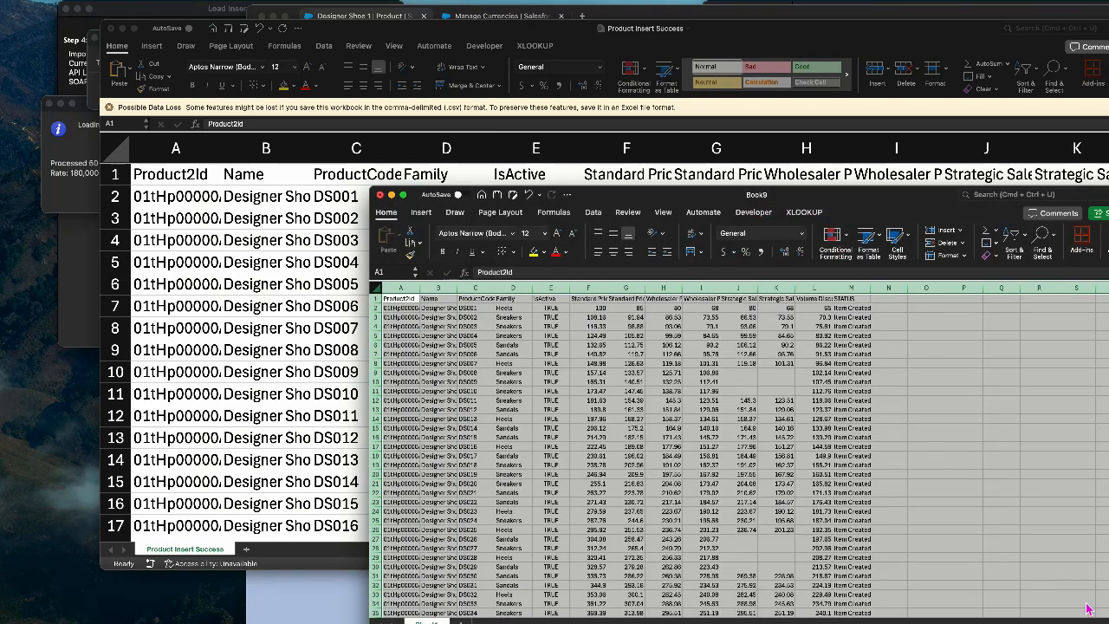
- Widen the Product2Id column in Product Insert Success to fit the full product IDs
left_click(223, 198)
left_click(233, 150)
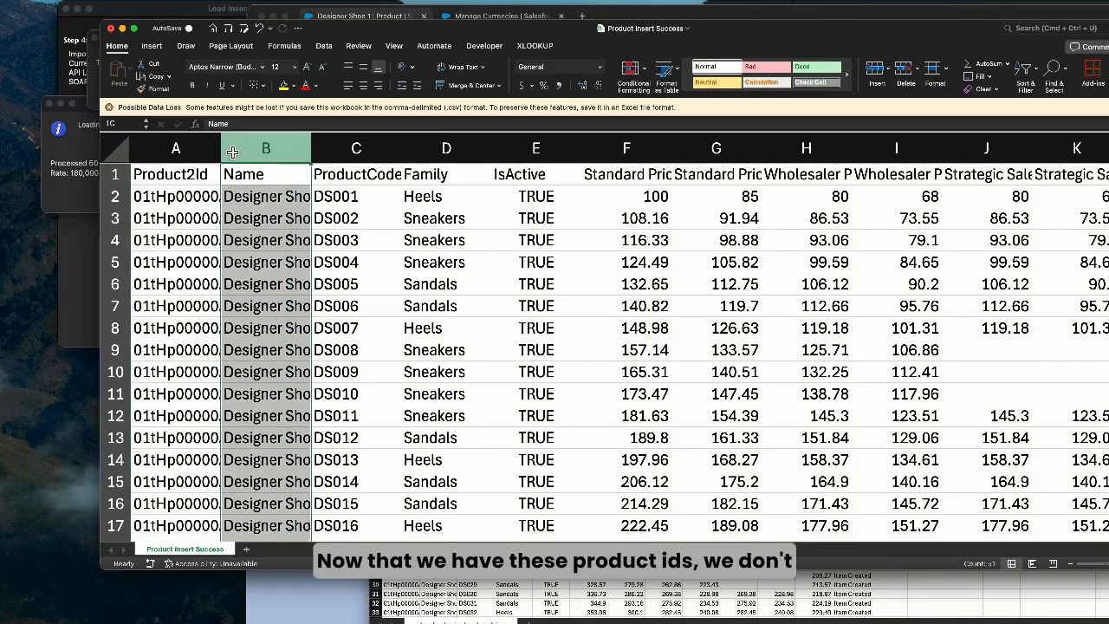
left_click_drag(232, 153, 360, 154)
left_click_drag(223, 154, 315, 157)
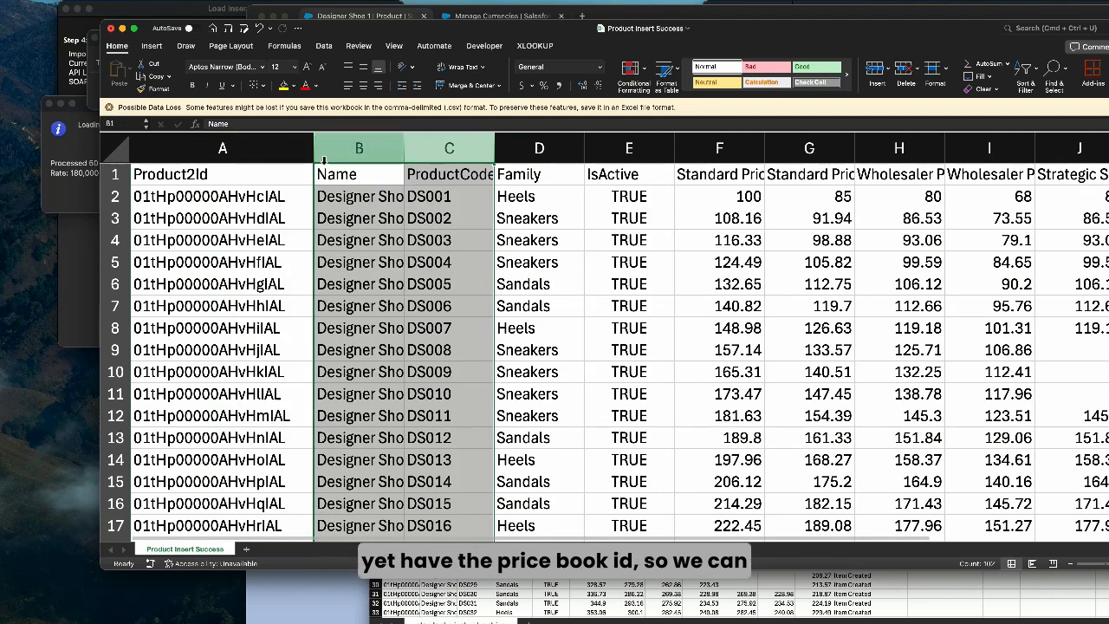
- Switch to Salesforce in Chrome, open the Standard Price Book record and copy its record ID from the URL
left_click(323, 613)
left_click_drag(705, 9, 492, 5)
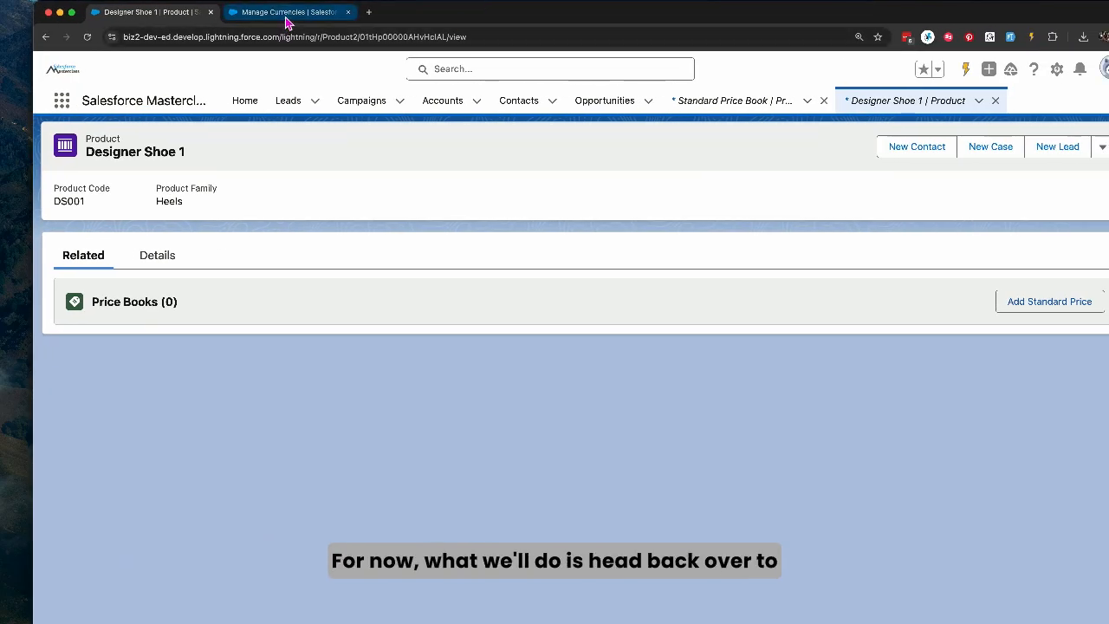
left_click(735, 104)
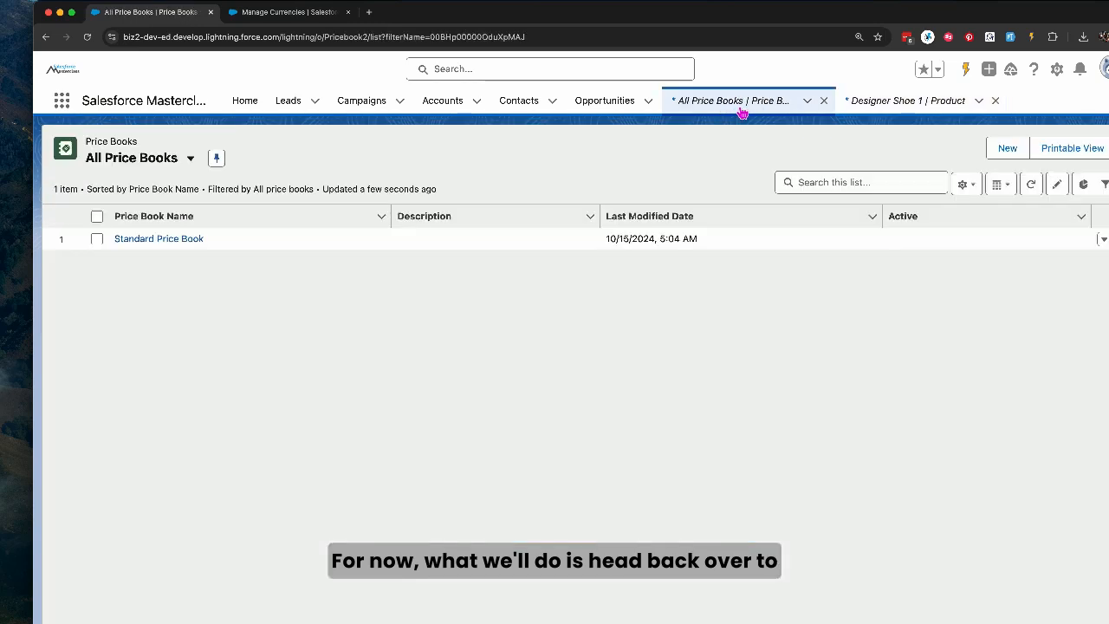
left_click(188, 240)
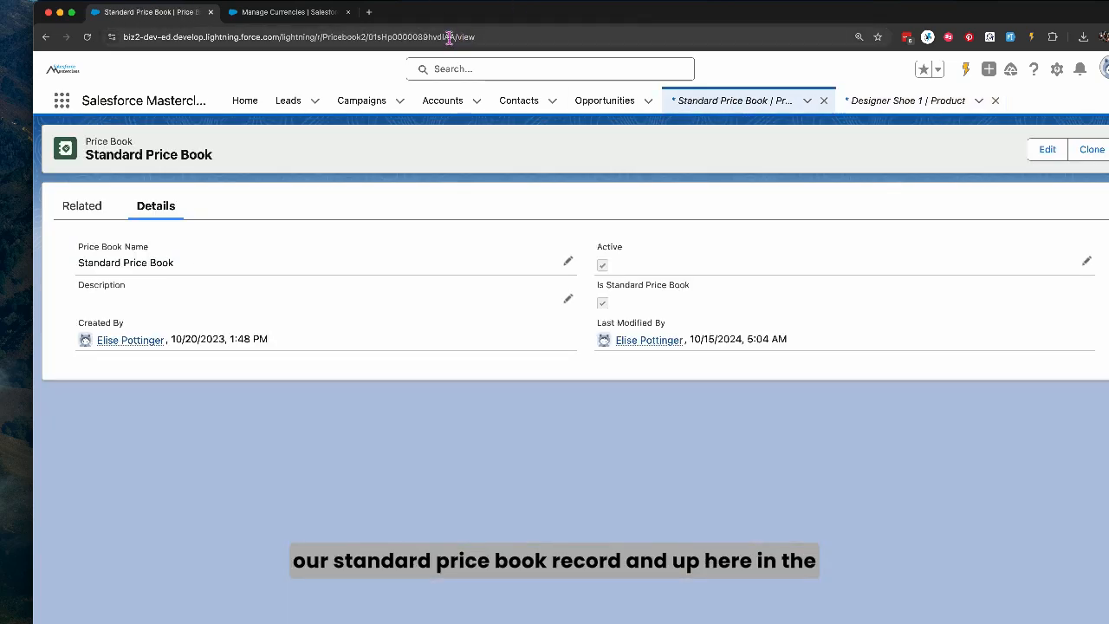
double_click(435, 38)
key("super+c")
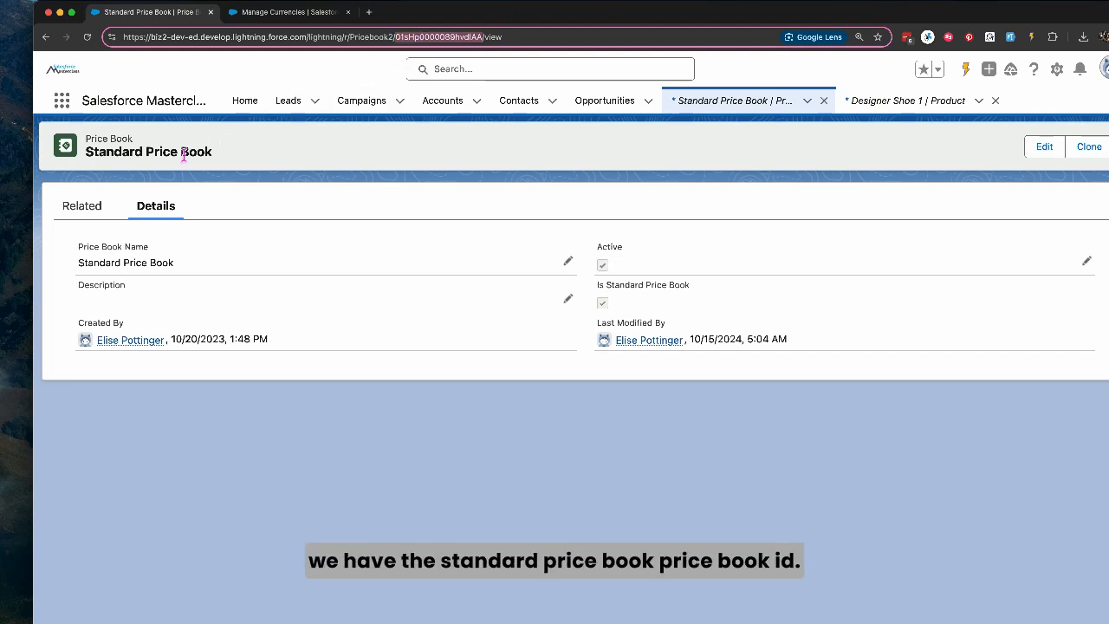
left_click_drag(451, 17, 894, 17)
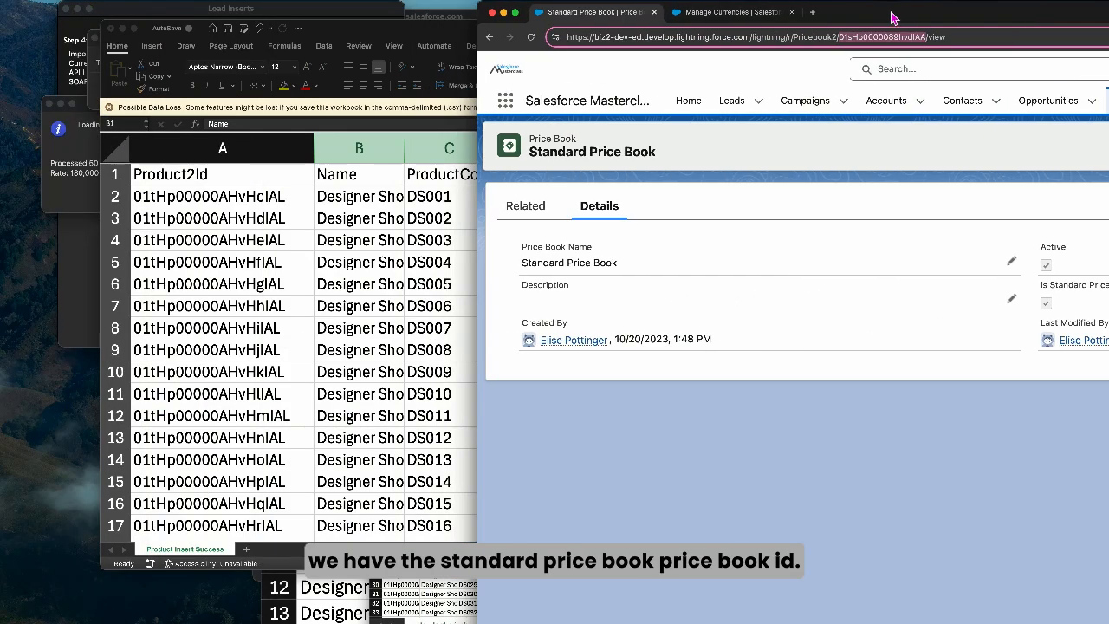
left_click(342, 177)
right_click(339, 148)
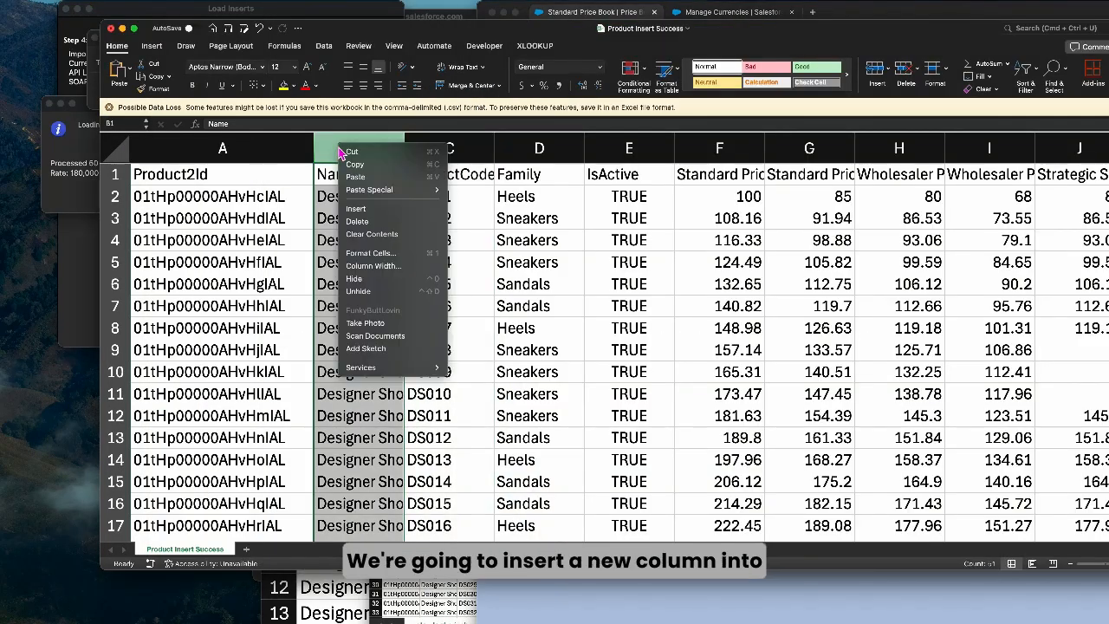
left_click(374, 210)
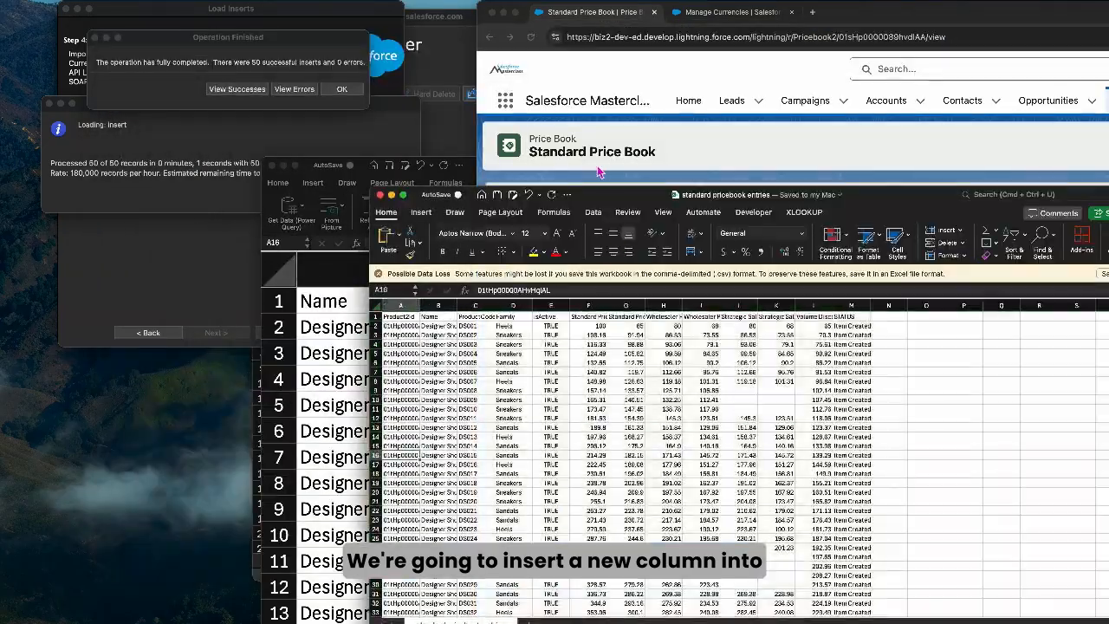
- In the standard pricebook entries workbook, insert a column before Name and head it Pricebook2Id
left_click_drag(629, 194, 328, 8)
left_click_drag(844, 463, 948, 563)
scroll(275, 219, "up", 5)
right_click(213, 134)
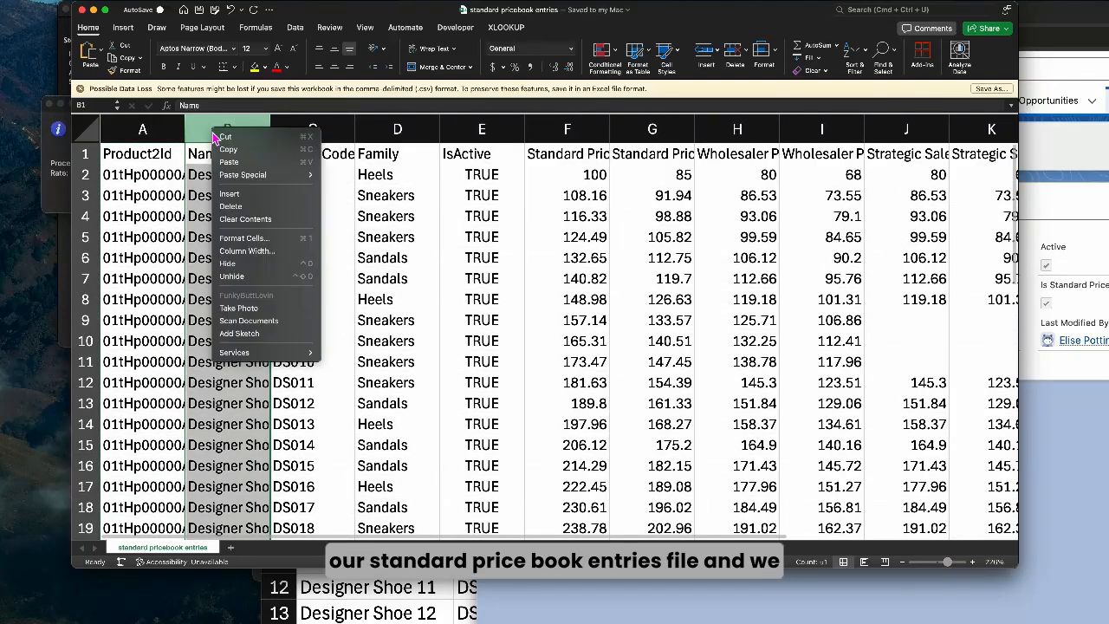
left_click(245, 194)
left_click(201, 155)
type("P")
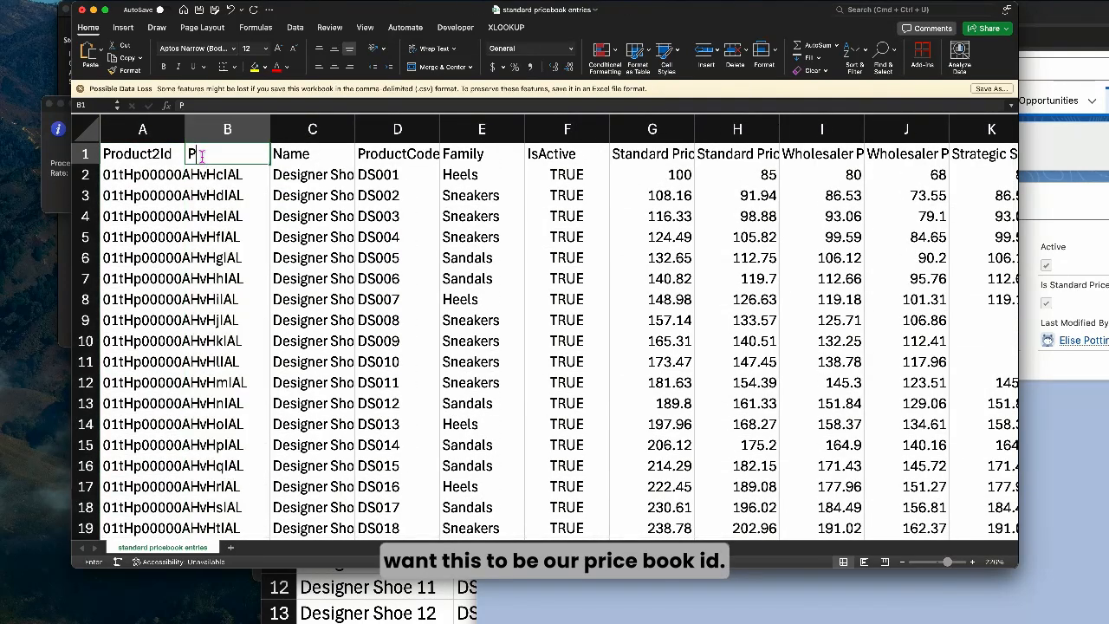
type("ricebook")
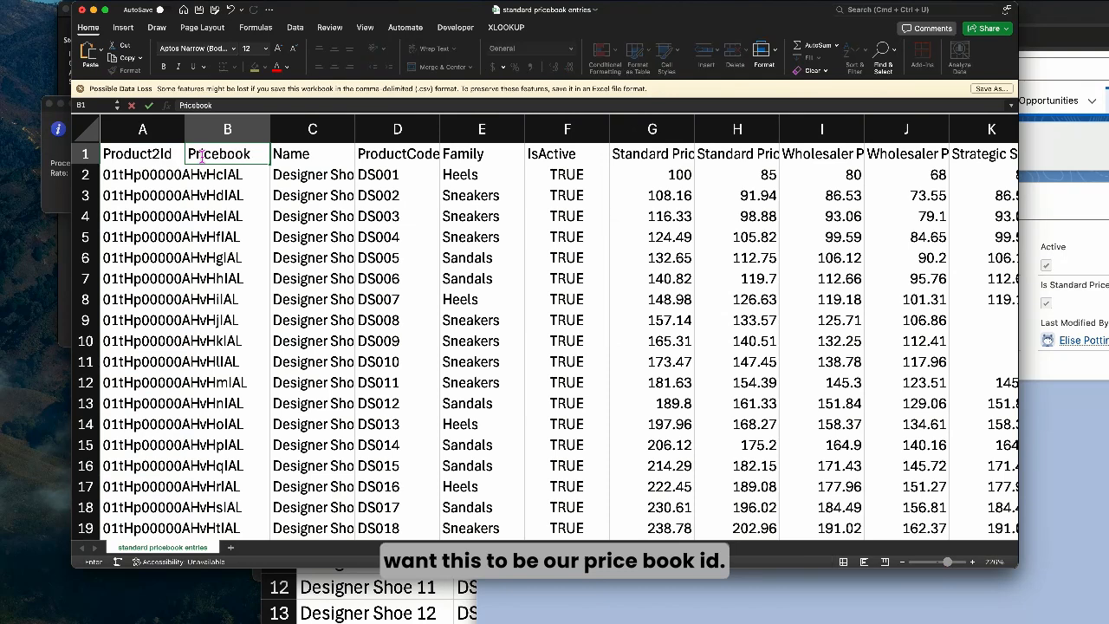
type("2Id")
key("Return")
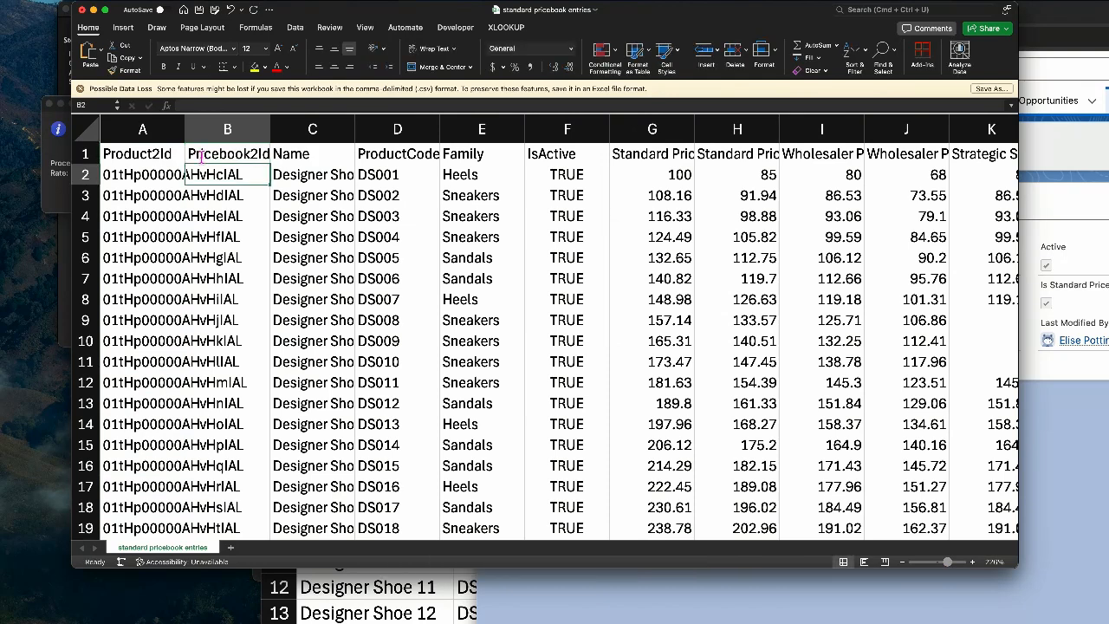
- Paste the copied Standard Price Book ID under Pricebook2Id, fill it down for all products and widen the column to fit
key("super+v")
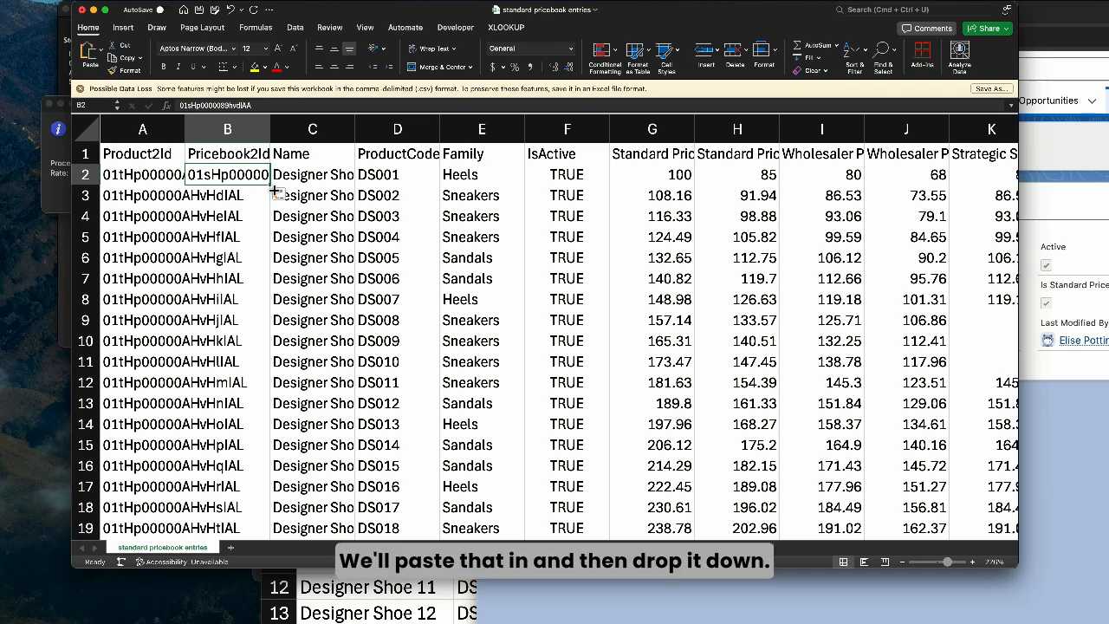
double_click(274, 190)
left_click_drag(271, 130, 354, 130)
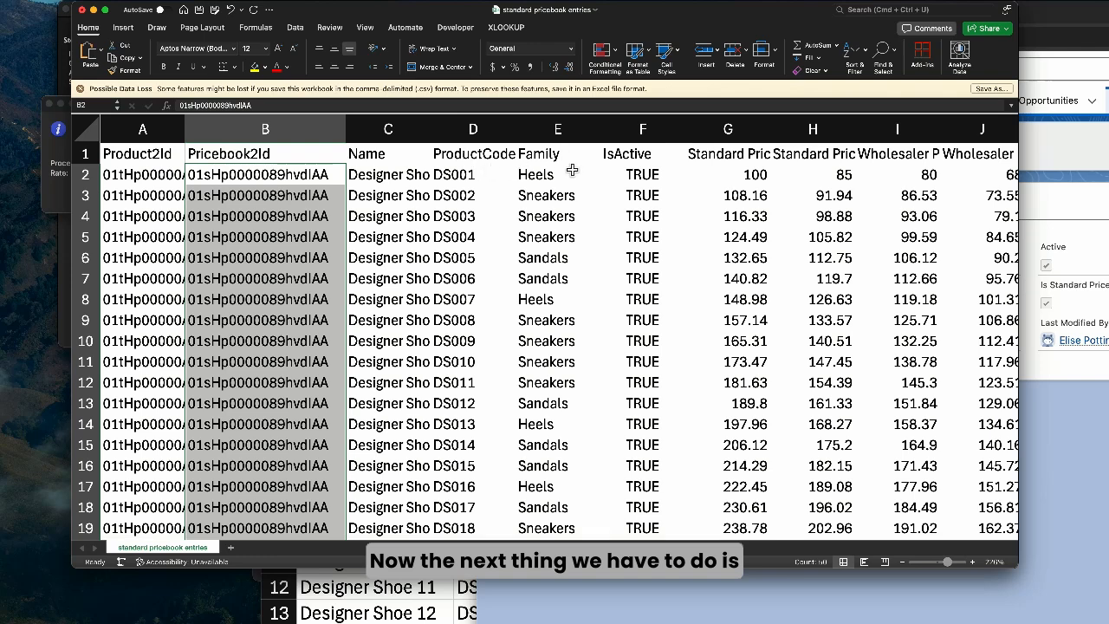
- Insert another column before Name and head it CurrencyIsoCode
left_click(387, 130)
right_click(386, 132)
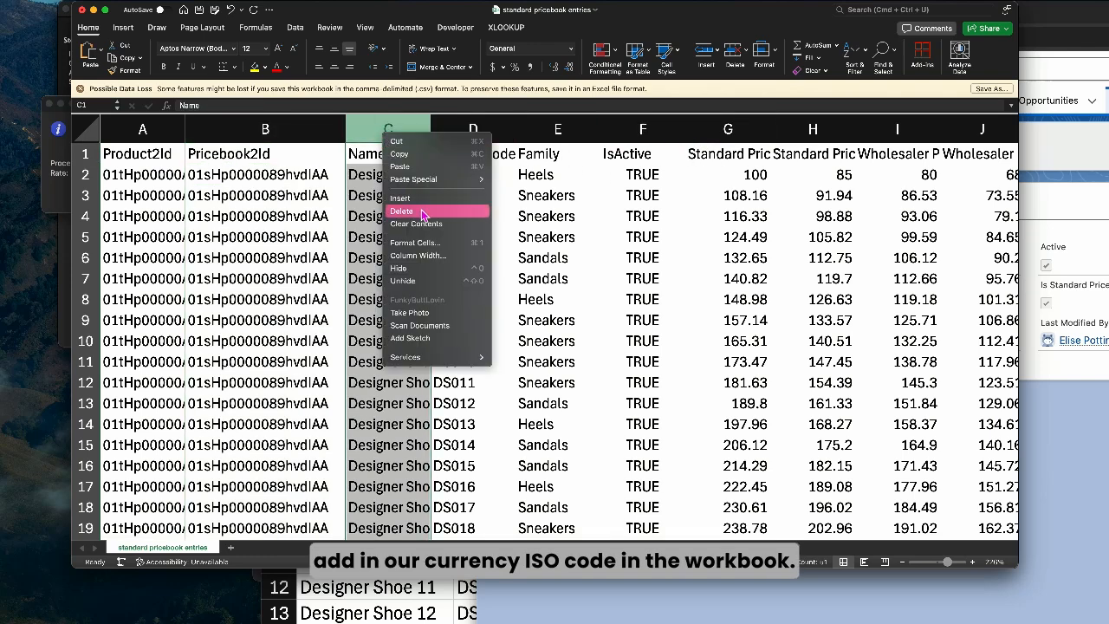
left_click(400, 198)
left_click(363, 161)
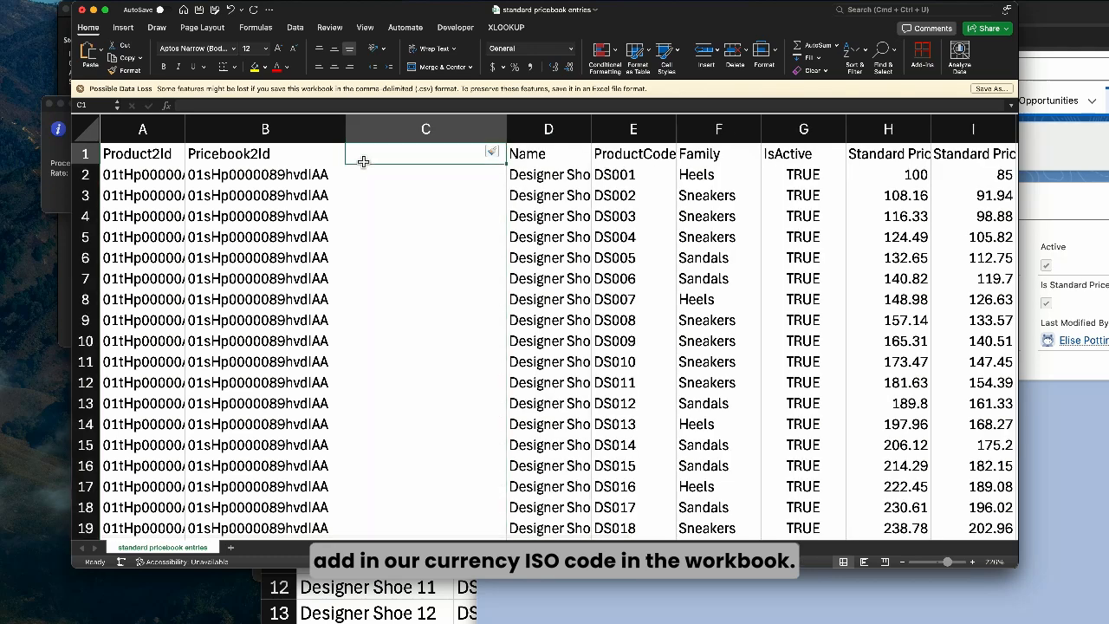
type("CurrencyI")
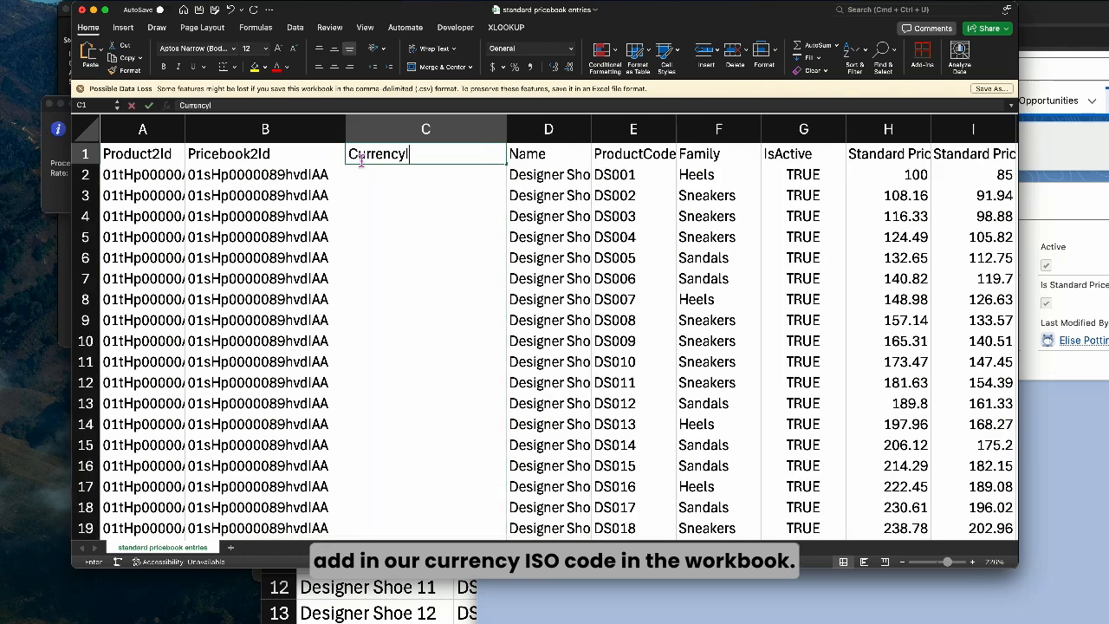
type("soCode")
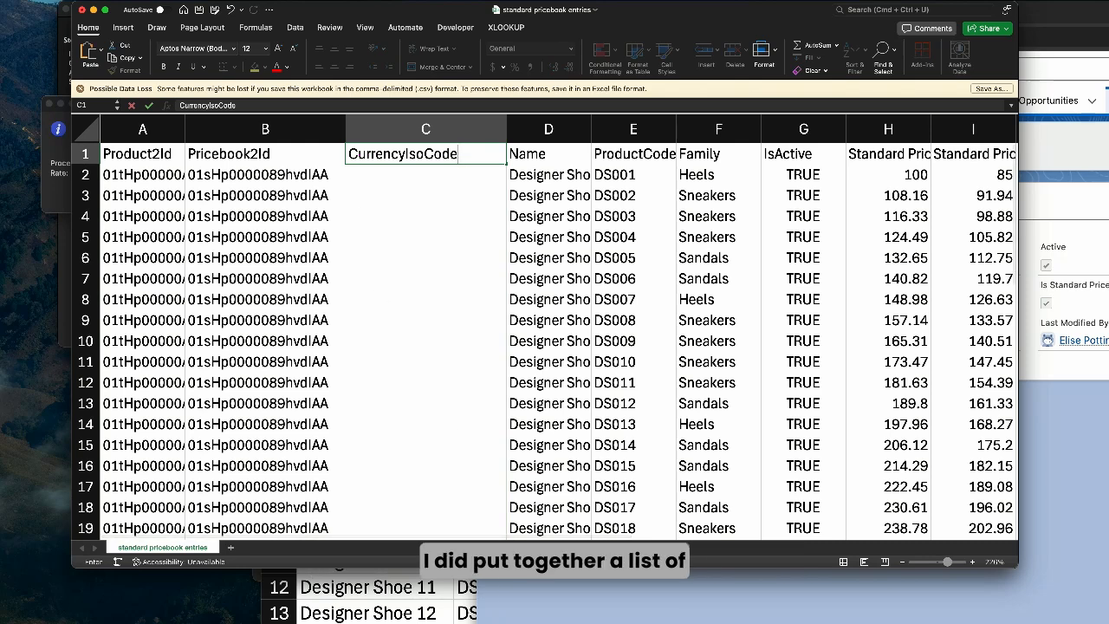
- Look through the currency names and codes on the Currency Iso Codes sheet of the Products & Pricebooks Workbook
key("super+grave")
left_click_drag(1040, 167, 808, 12)
left_click(577, 584)
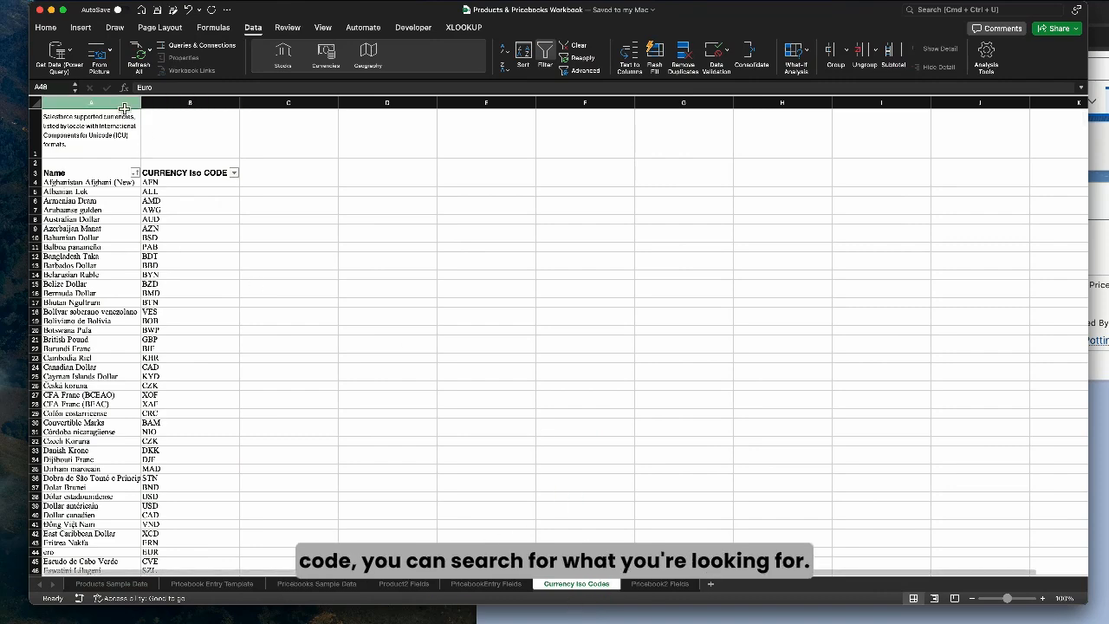
mouse_move(124, 108)
left_mouse_down()
mouse_move(179, 109)
mouse_move(117, 109)
left_mouse_up()
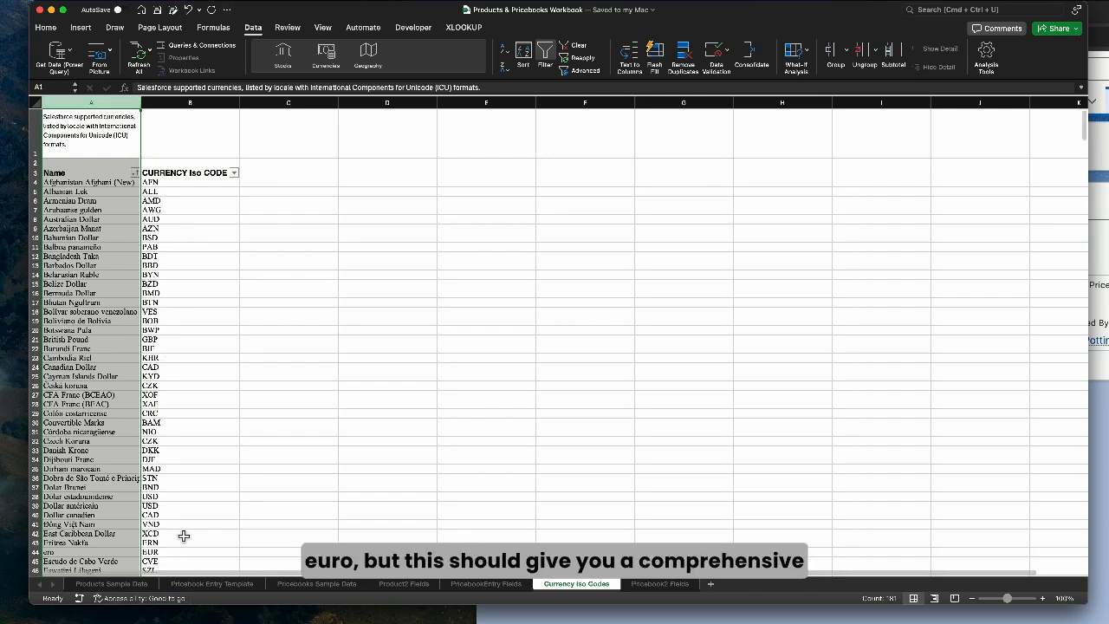
scroll(184, 531, "down", 3)
scroll(186, 529, "up", 3)
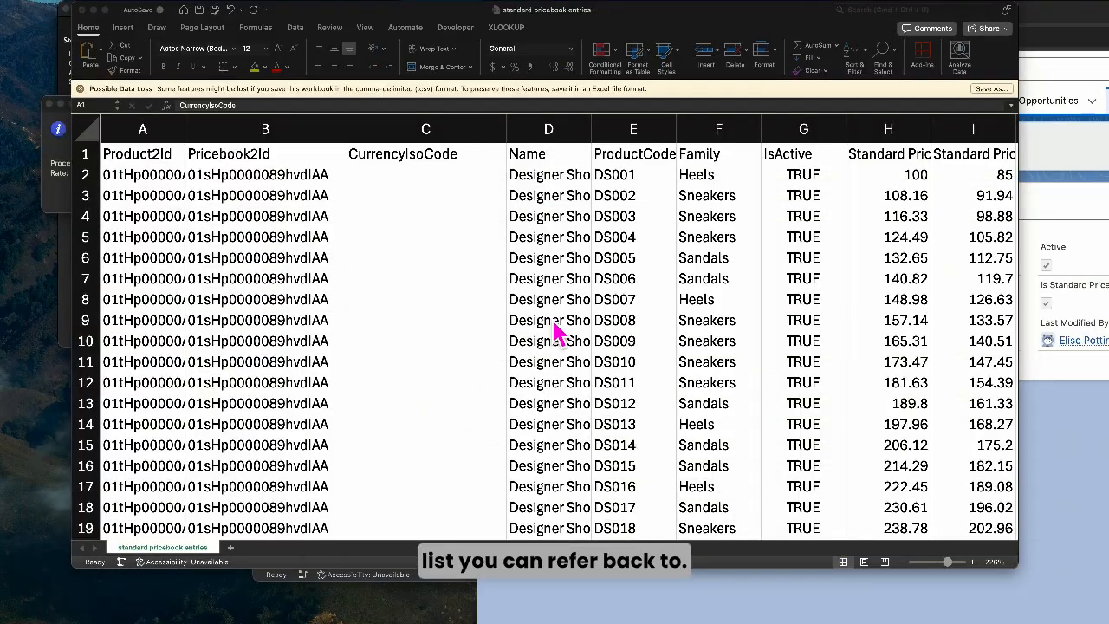
- Return to the standard pricebook entries workbook and fill the CurrencyIsoCode column with USD for every product
left_click(554, 325)
left_click(411, 179)
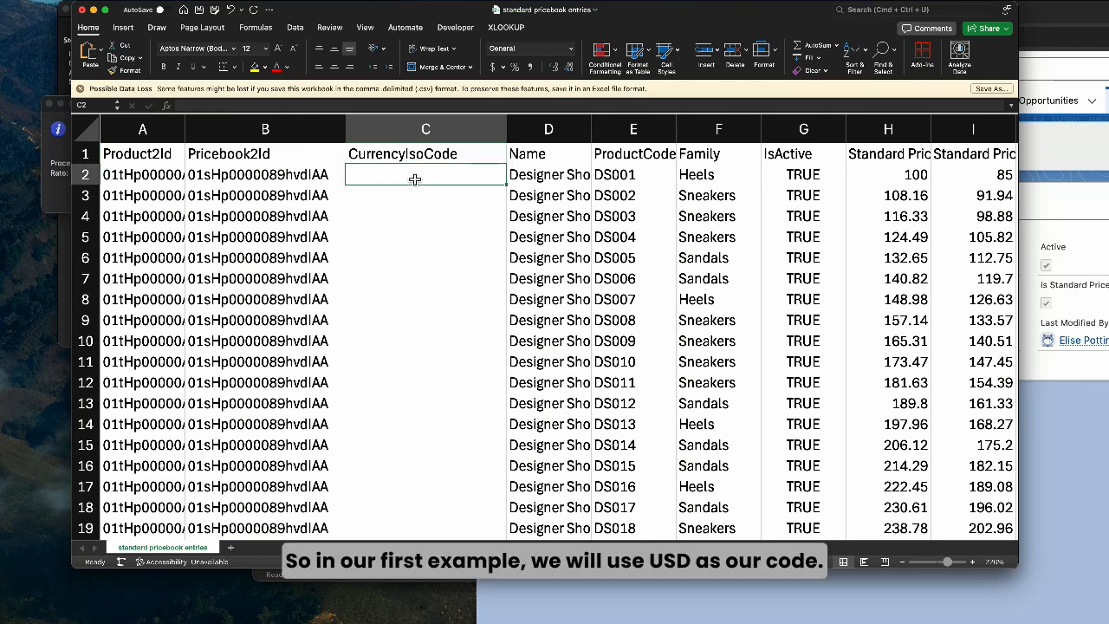
type("USD")
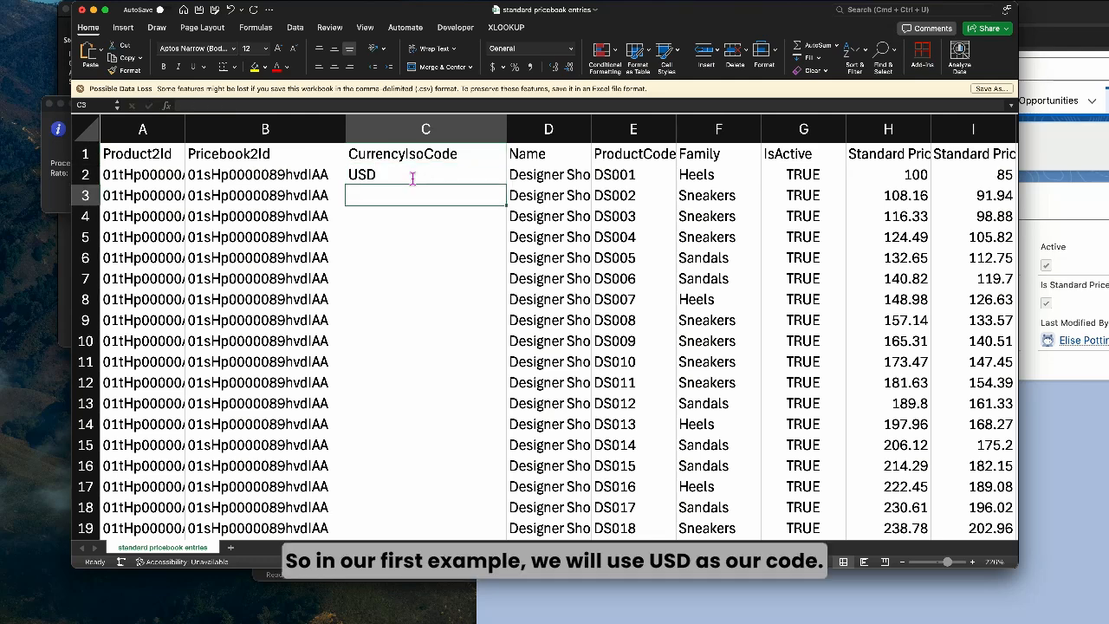
left_click(414, 179)
double_click(510, 187)
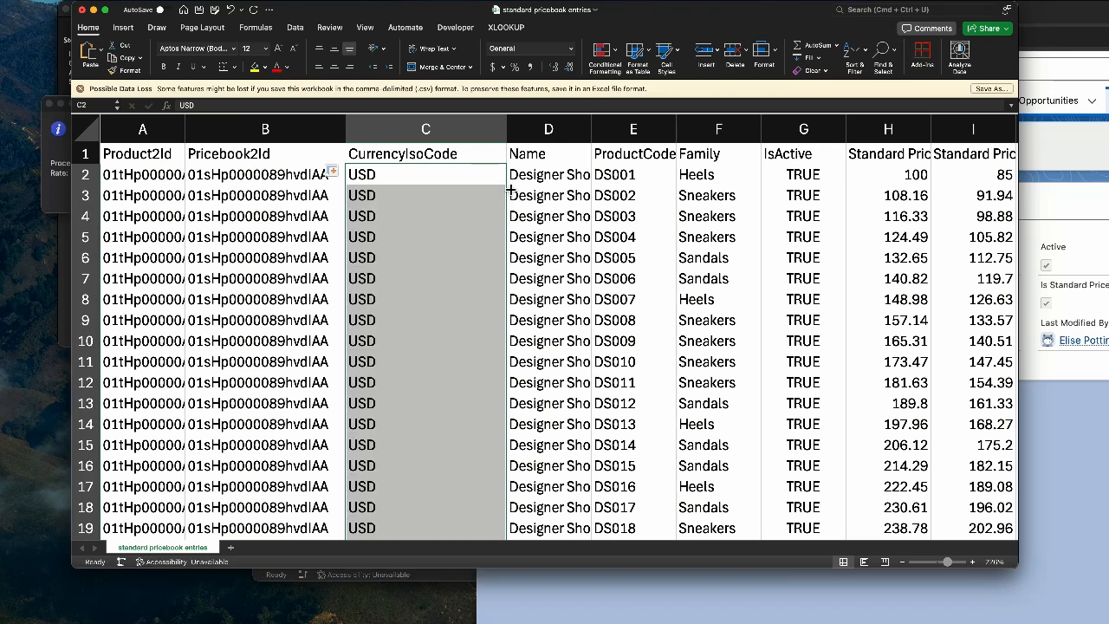
- Widen the Standard Price (USD) column to show its full heading
left_click(906, 172)
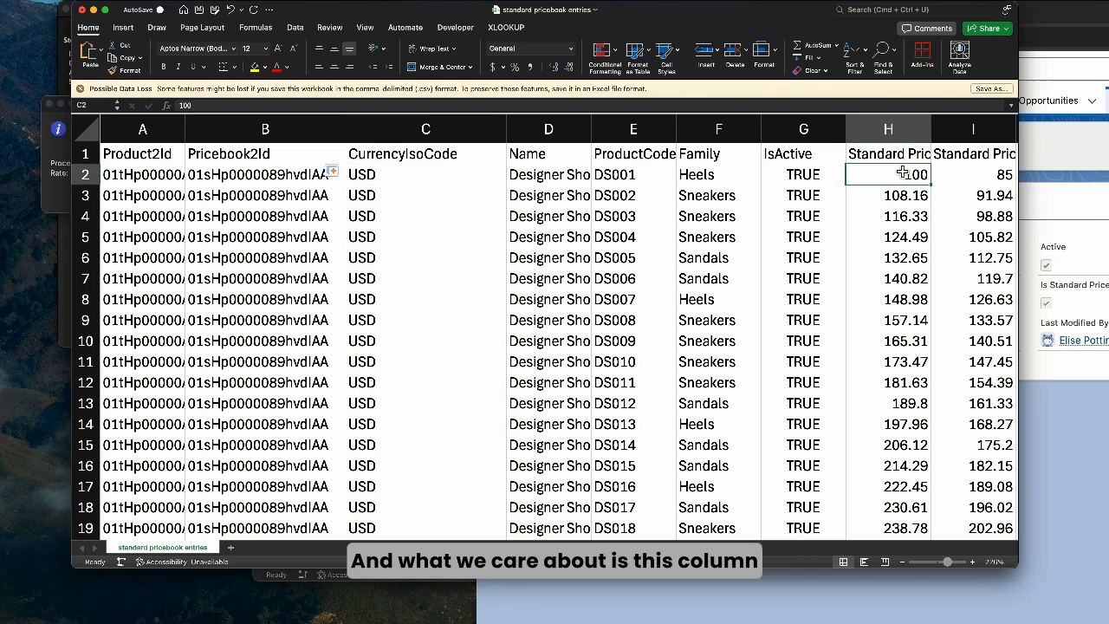
left_click(898, 130)
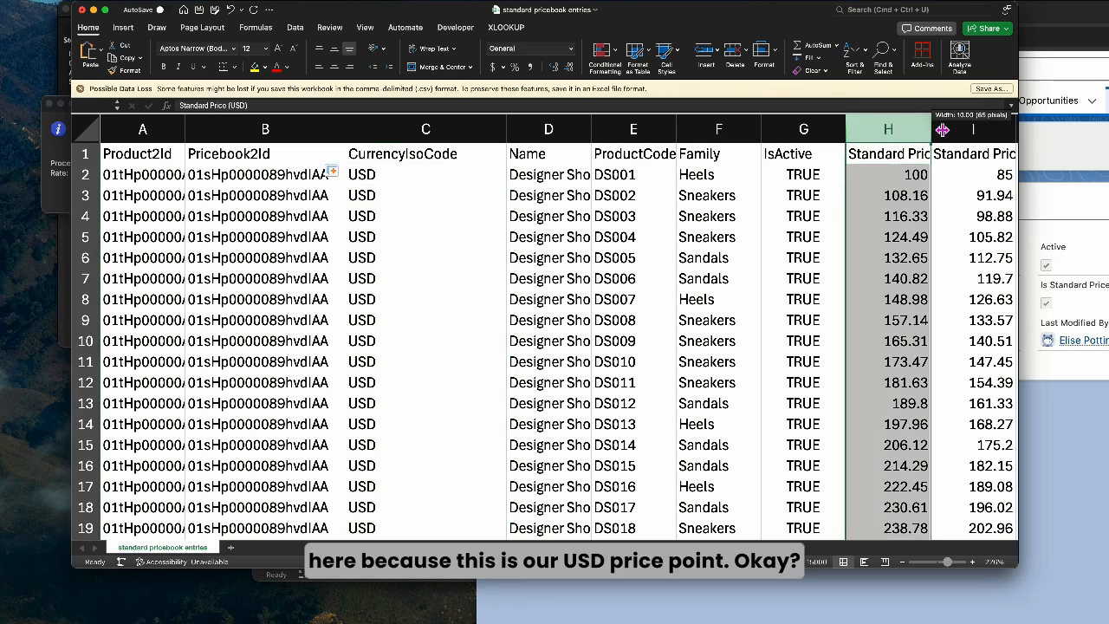
left_click_drag(931, 130, 990, 130)
mouse_move(957, 179)
left_mouse_down()
mouse_move(956, 407)
mouse_move(954, 187)
mouse_move(943, 189)
left_mouse_up()
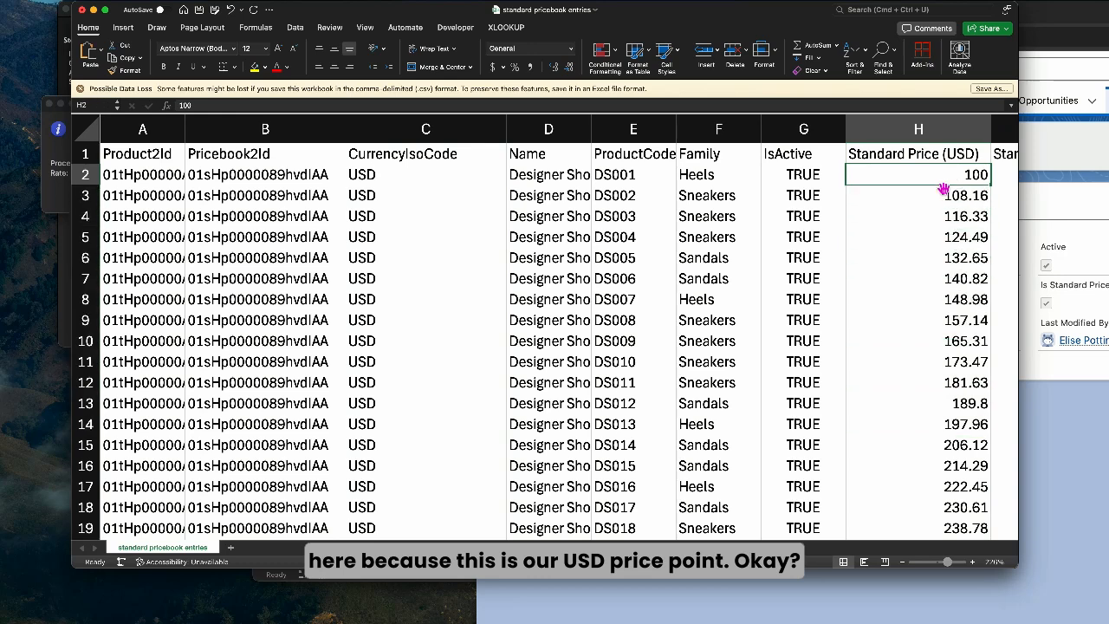
left_click(909, 158)
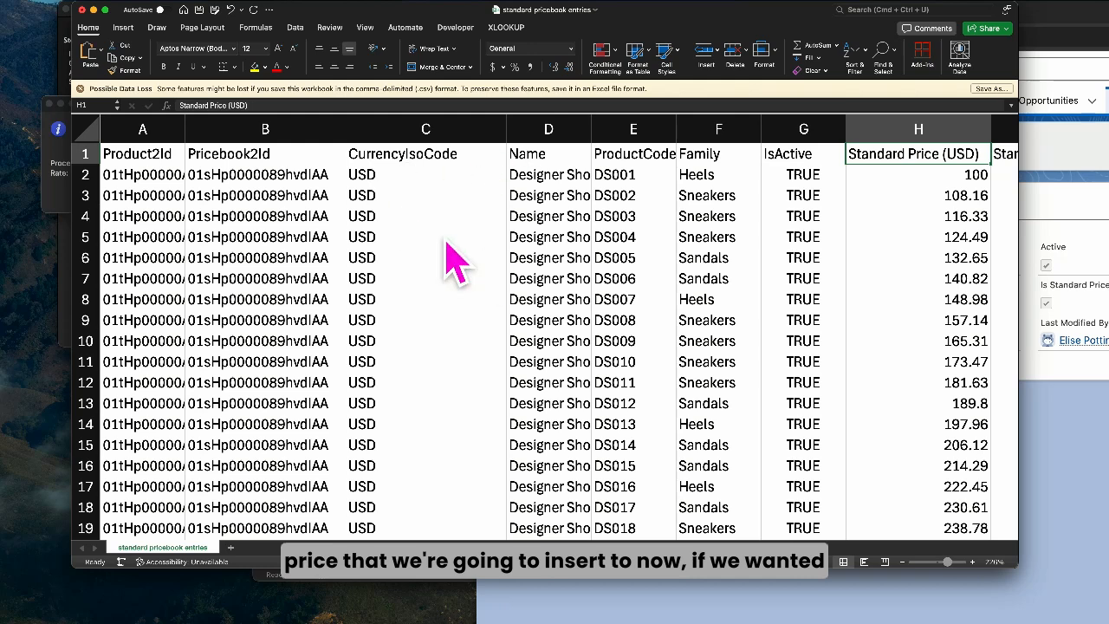
left_click(86, 174)
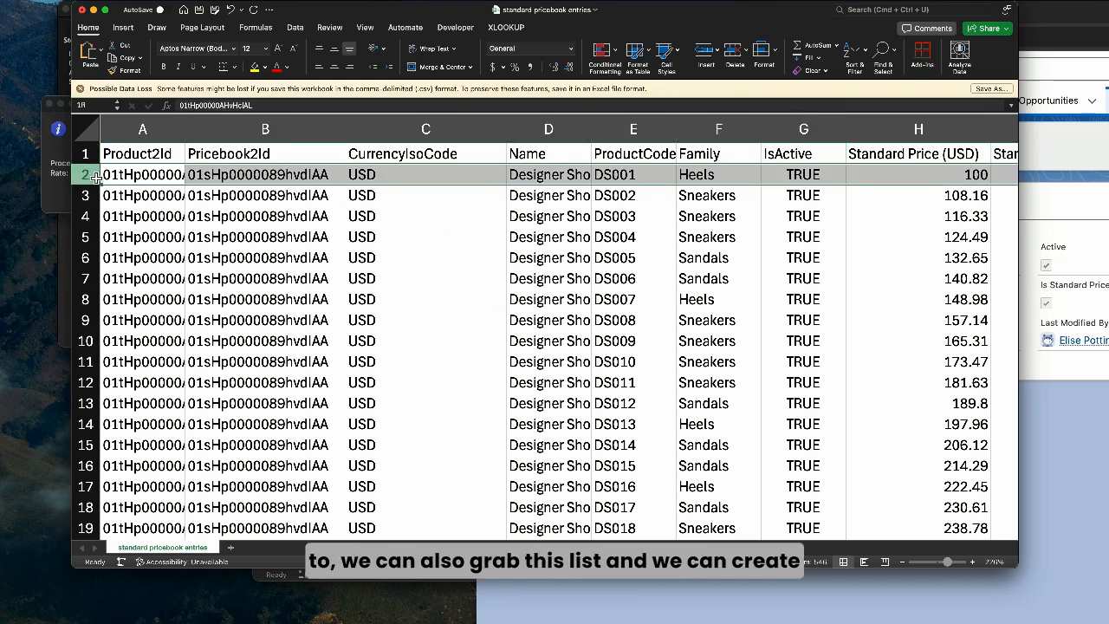
left_click_drag(95, 184, 90, 414)
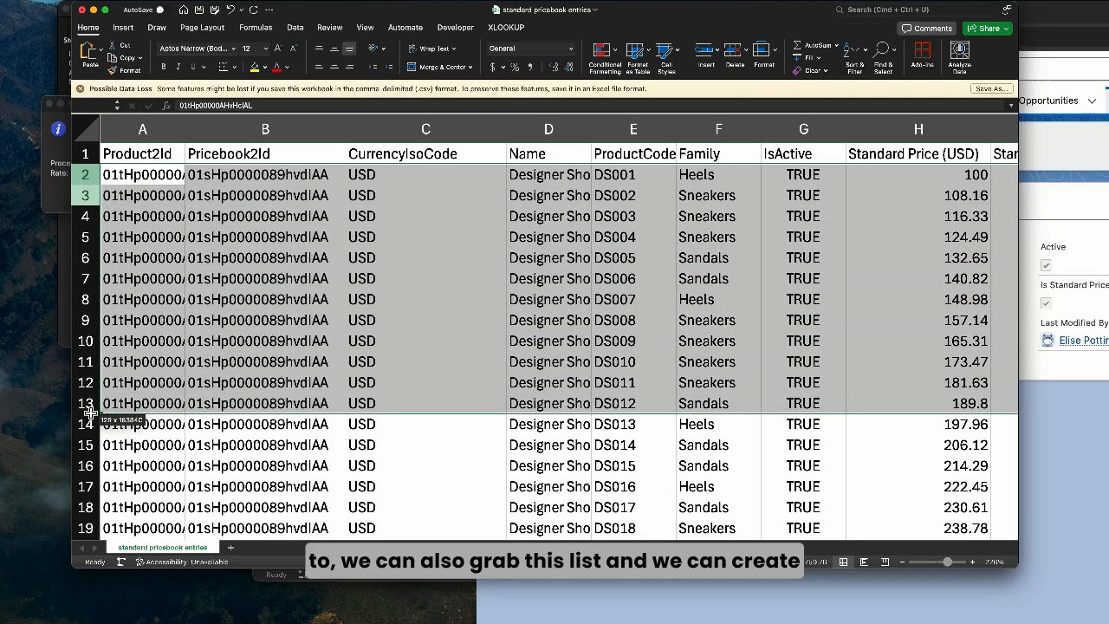
scroll(288, 425, "down", 15)
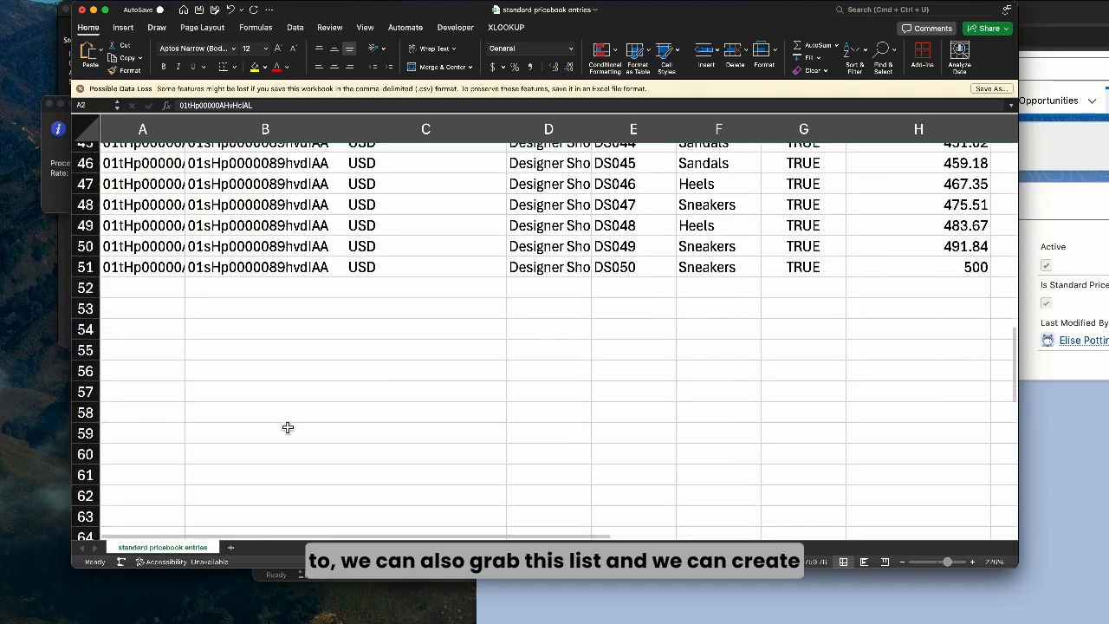
scroll(252, 416, "up", 2)
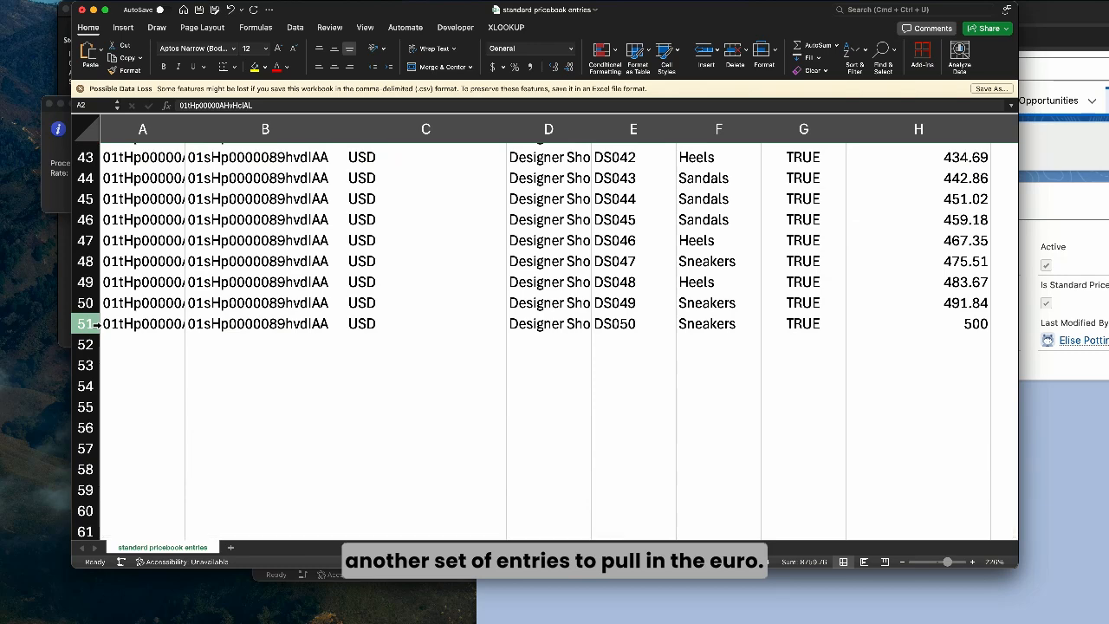
- Delete the columns from Wholesaler Price (USD) through STATUS and widen the Standard Price (EUR) column to show its full heading
scroll(318, 289, "up", 14)
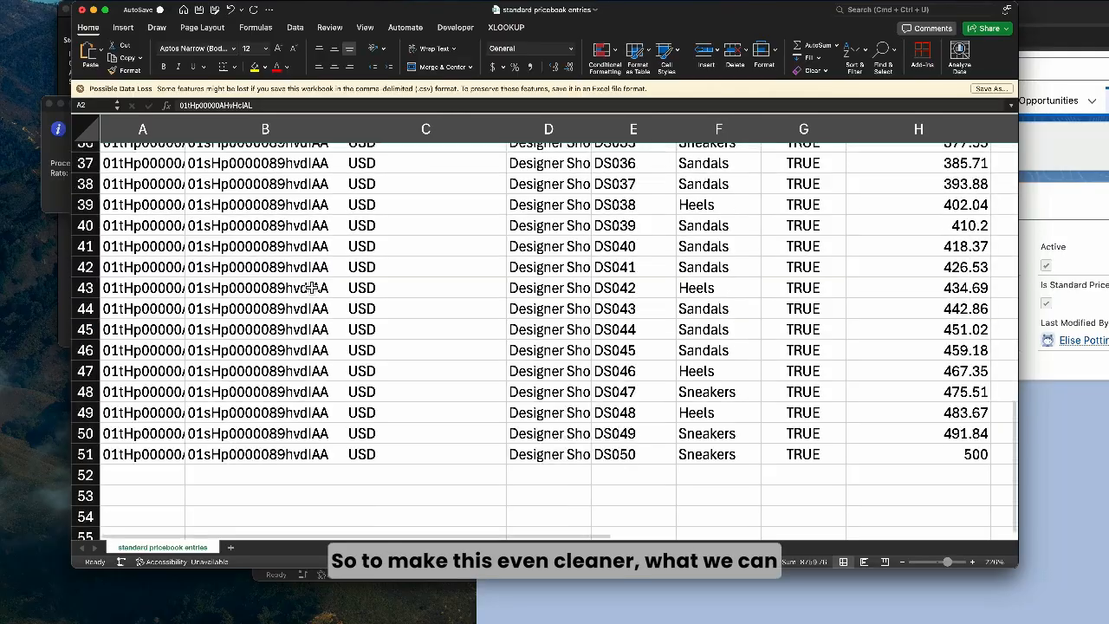
scroll(318, 289, "right", 5)
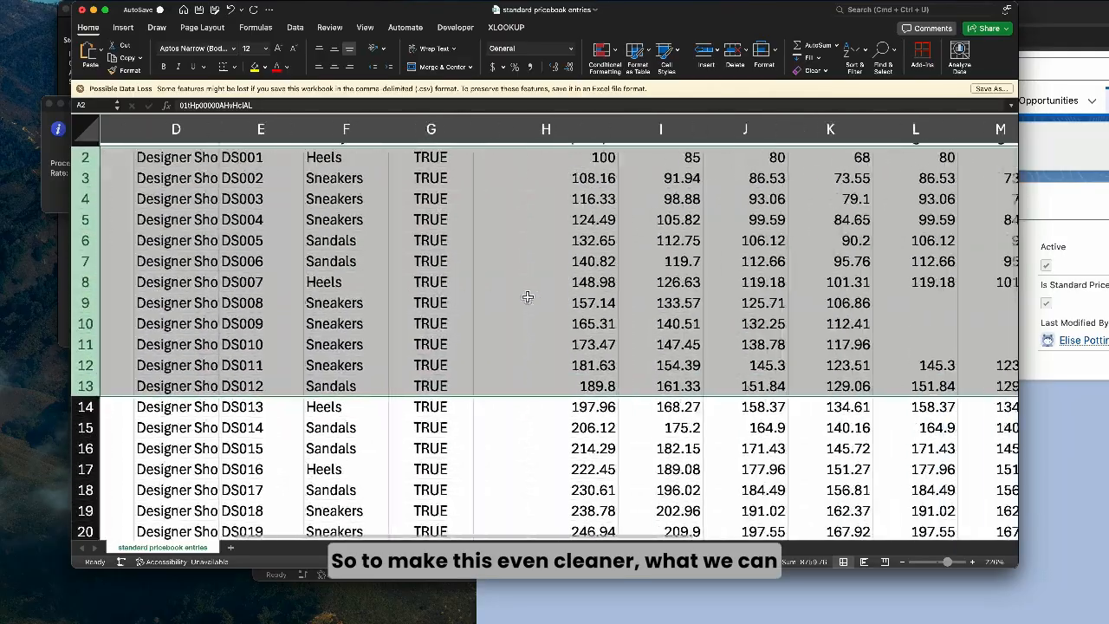
scroll(587, 304, "right", 1)
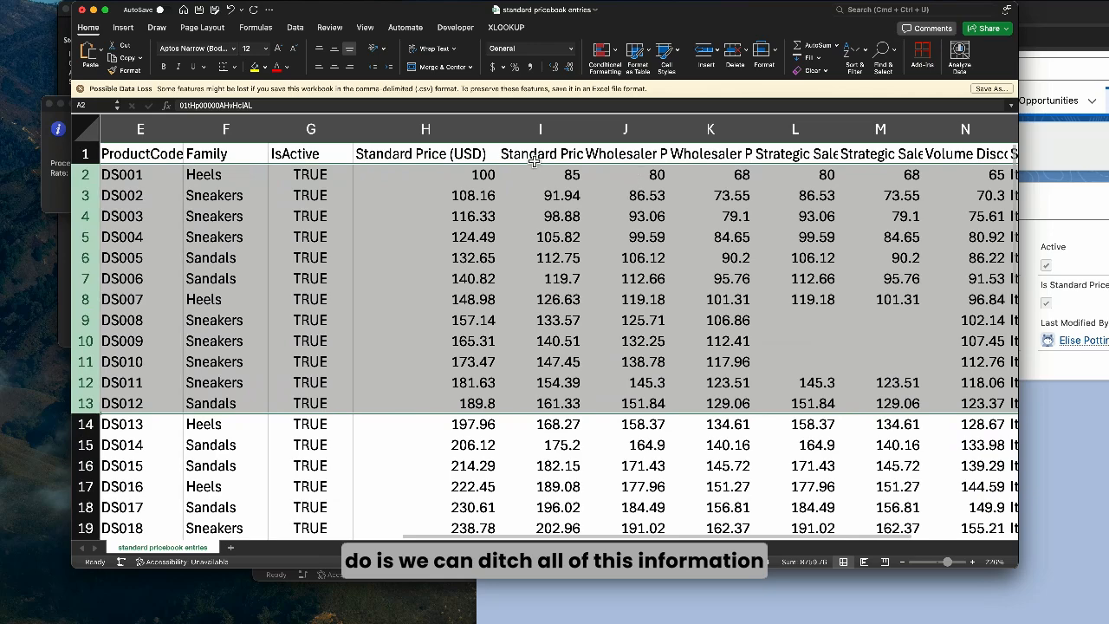
left_click_drag(606, 129, 895, 162)
right_click(710, 210)
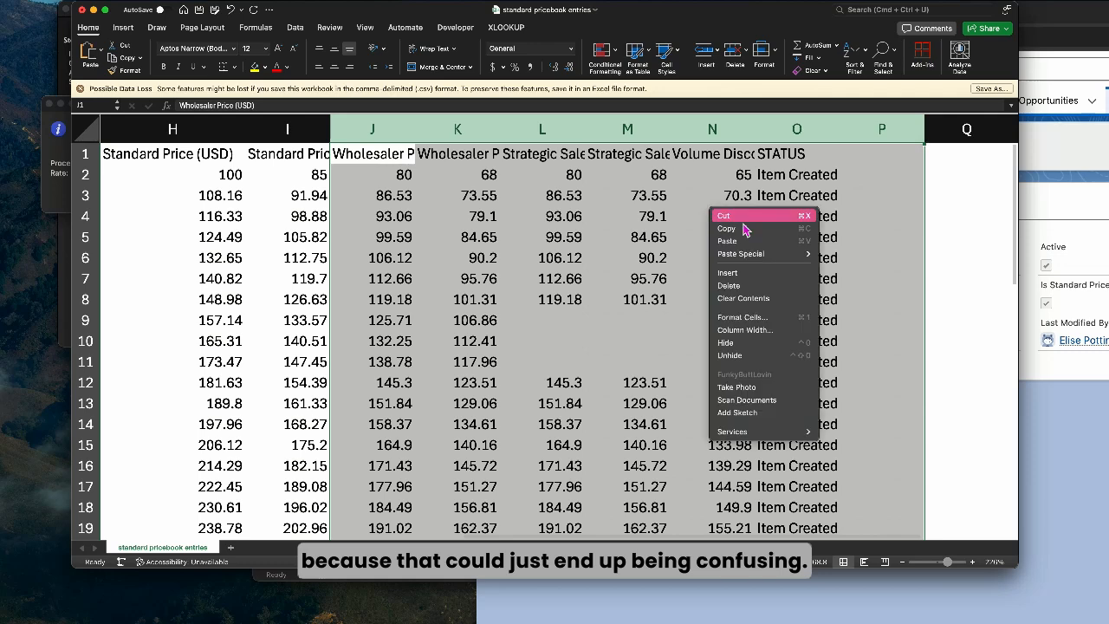
left_click(760, 287)
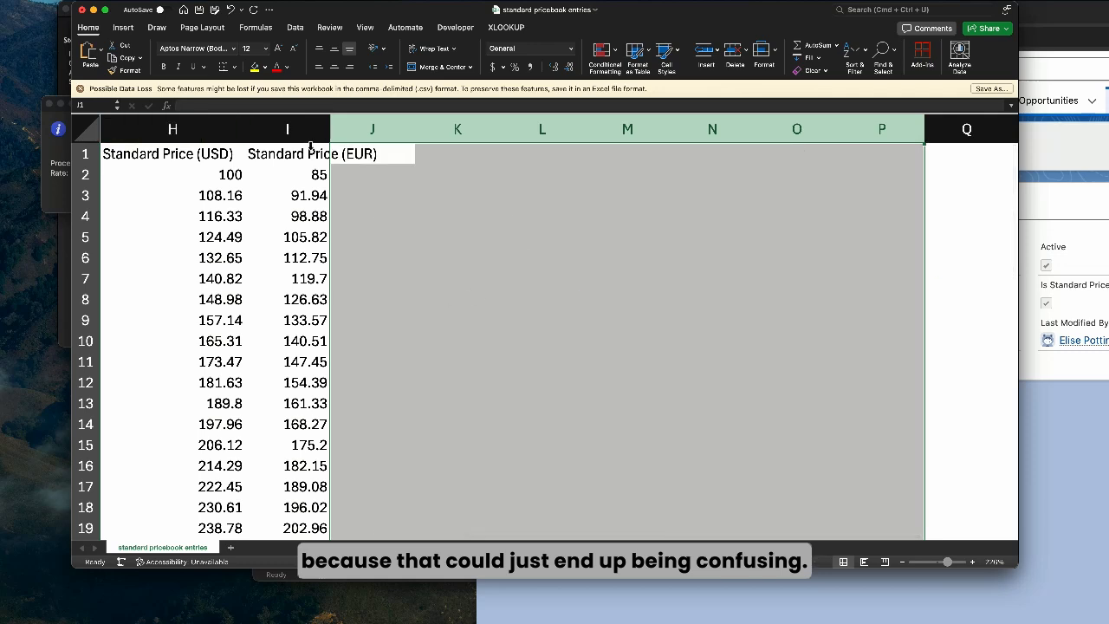
left_click_drag(330, 129, 387, 129)
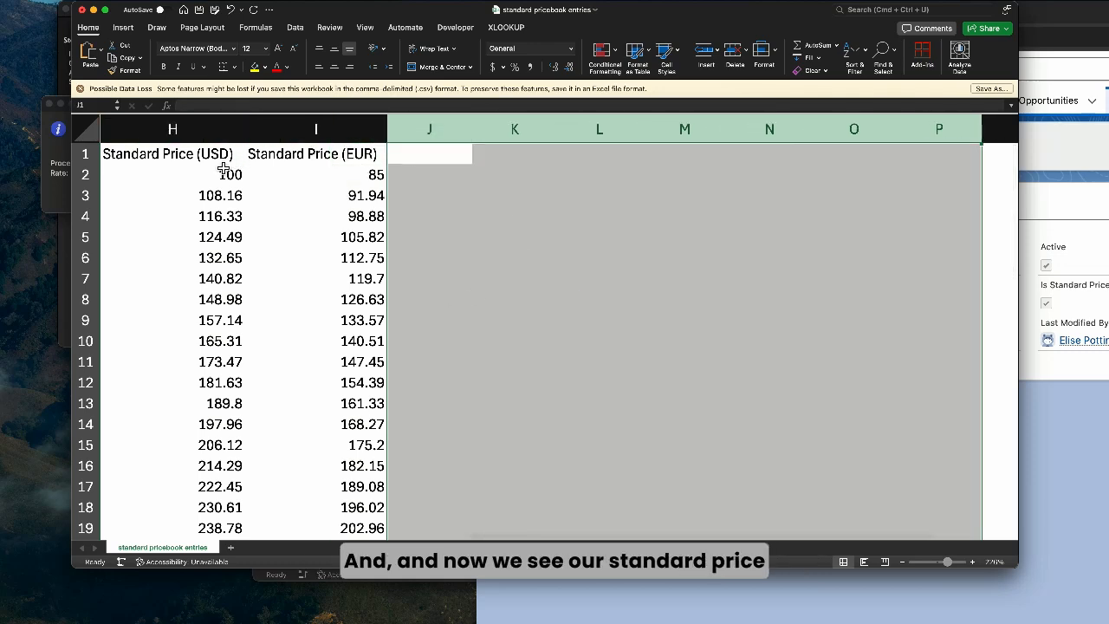
scroll(339, 188, "left", 10)
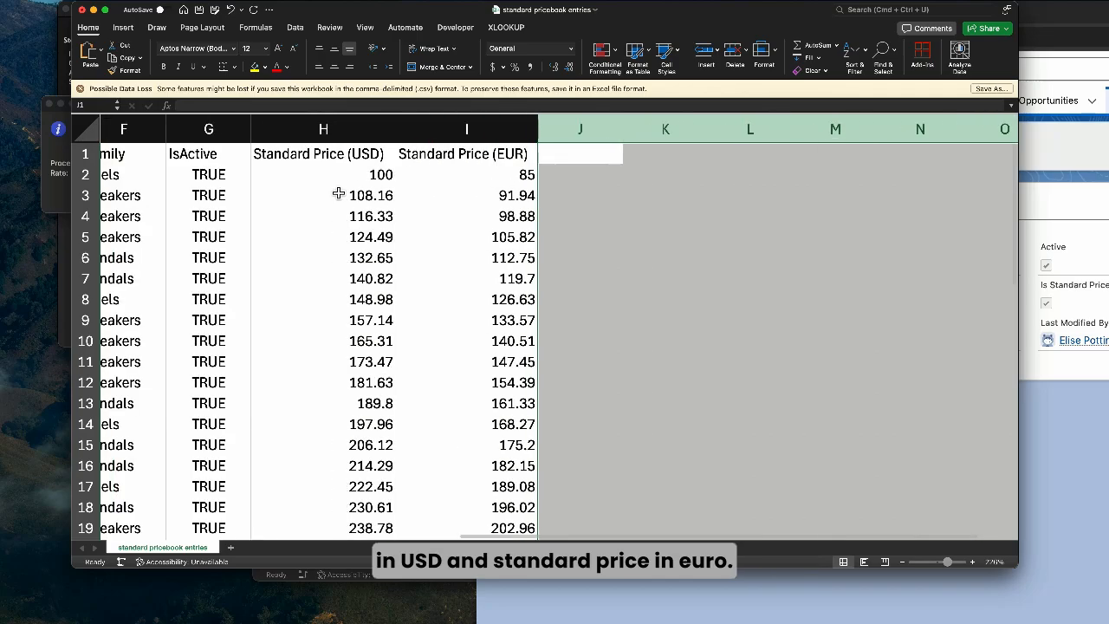
scroll(587, 206, "right", 2)
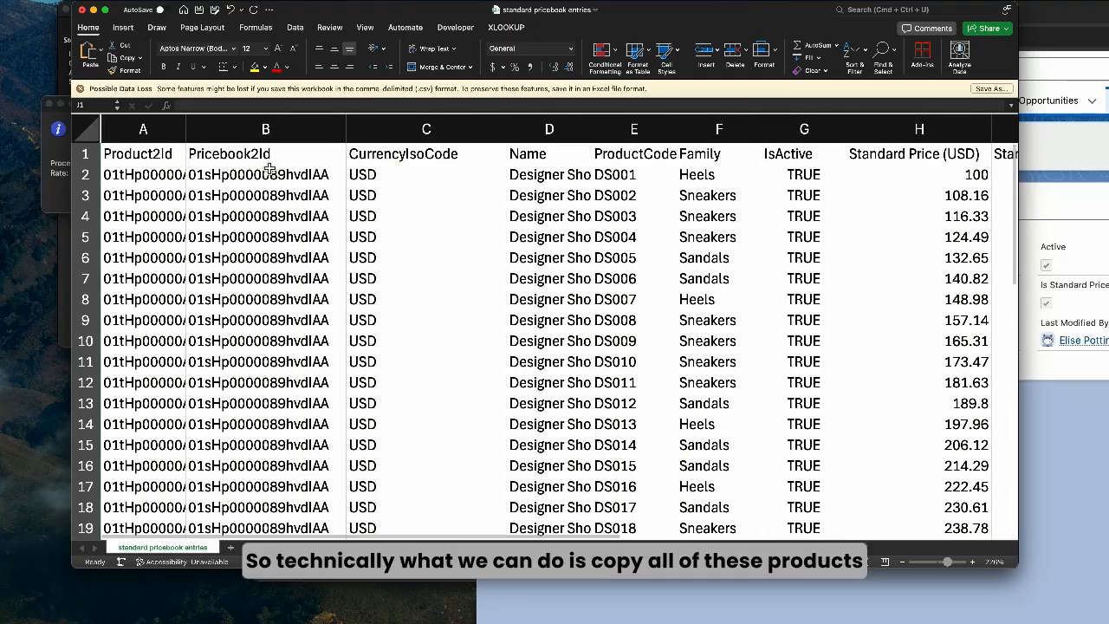
- Copy the product rows 2 through 51 and paste the duplicates starting at row 52
left_click_drag(85, 174, 85, 239)
scroll(289, 309, "down", 10)
scroll(289, 309, "down", 5)
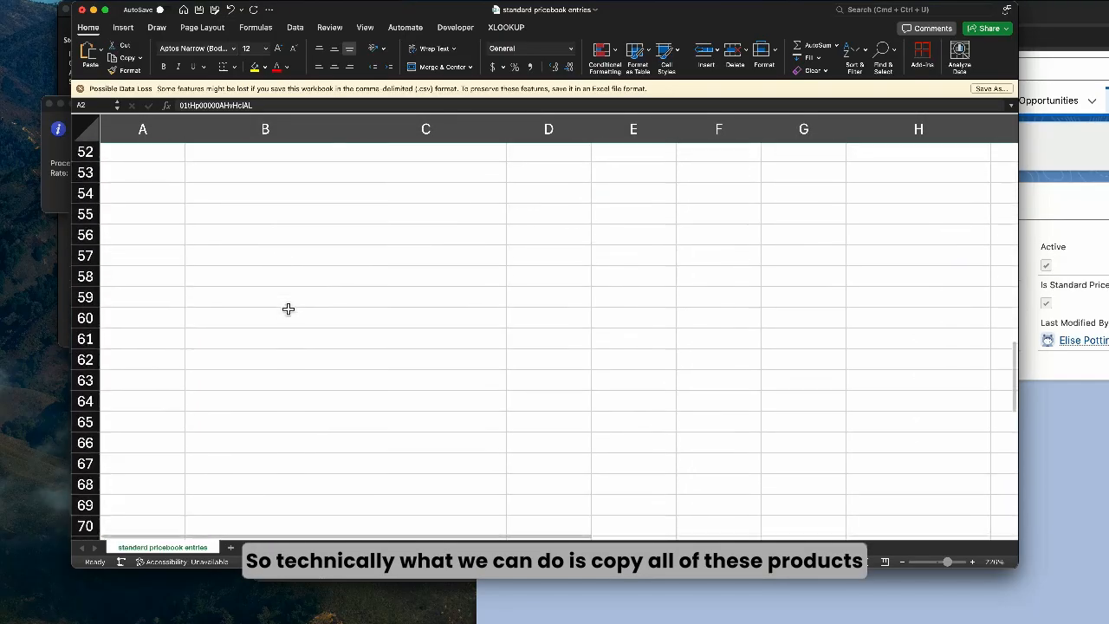
scroll(289, 310, "up", 2)
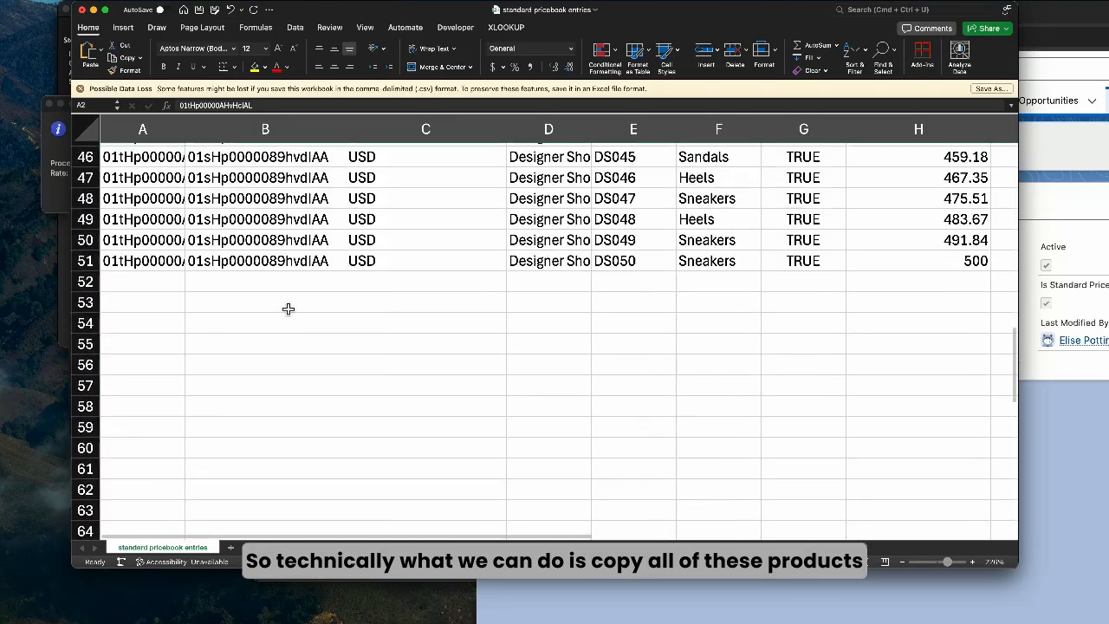
left_click(85, 260, "shift")
scroll(86, 263, "up", 15)
key("super+c")
scroll(156, 337, "down", 17)
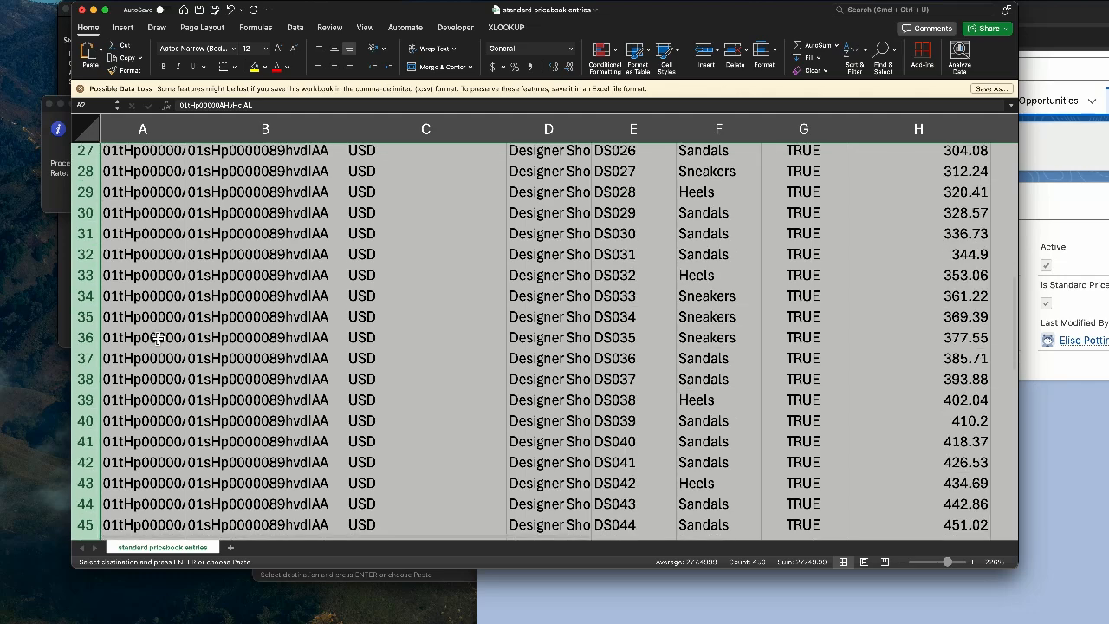
scroll(157, 339, "up", 2)
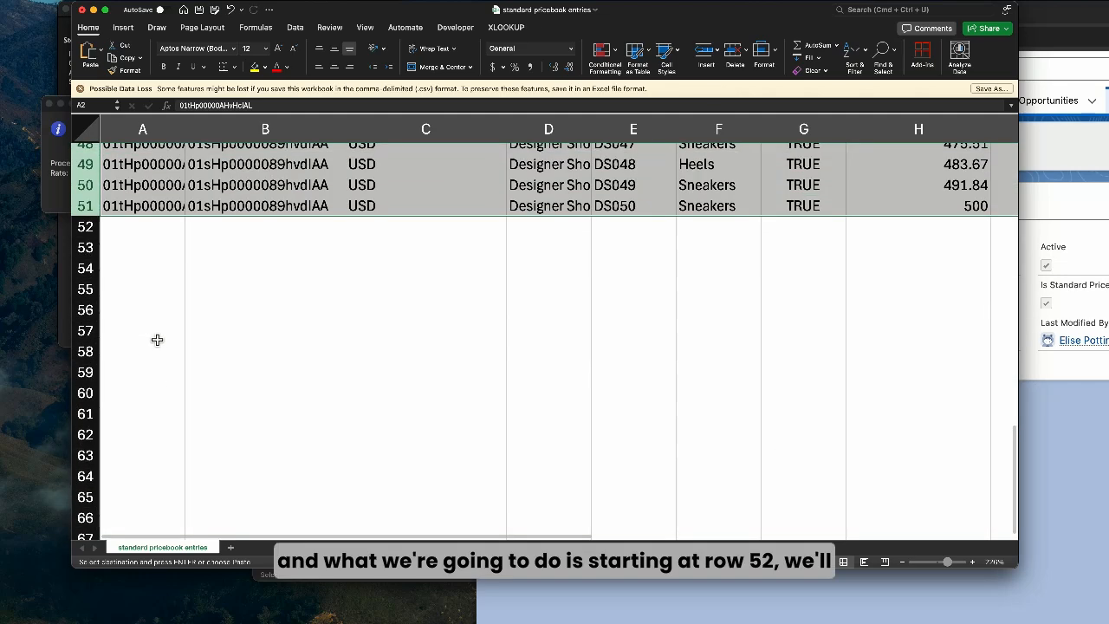
left_click(141, 229)
key("super+v")
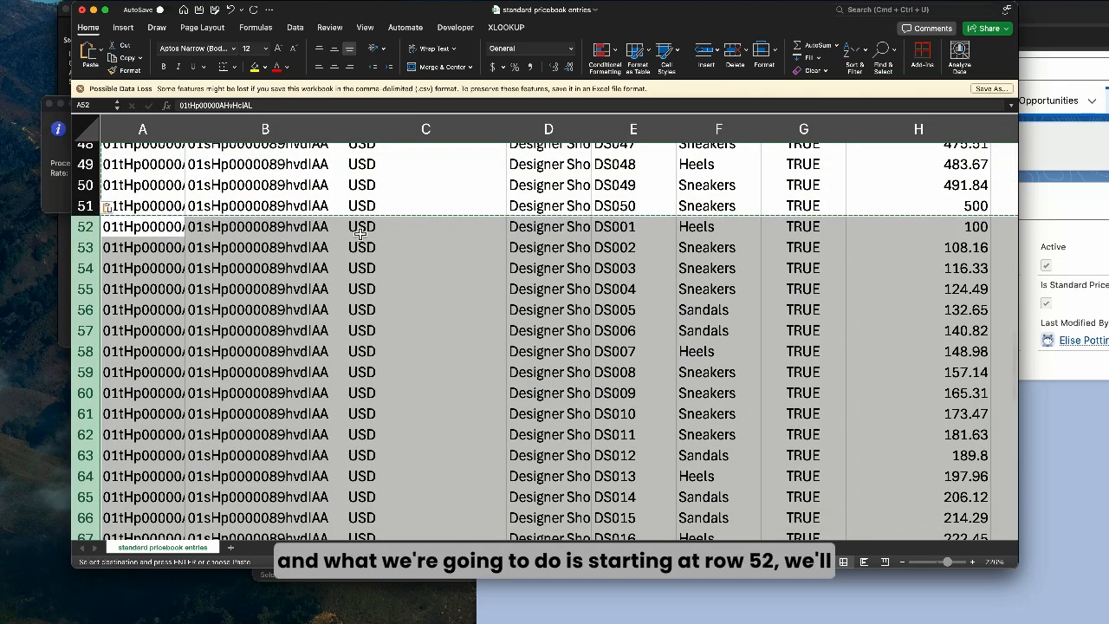
- Change the CurrencyIsoCode to EUR for all the duplicated product rows from row 52 down
left_click(382, 230)
type("EUR")
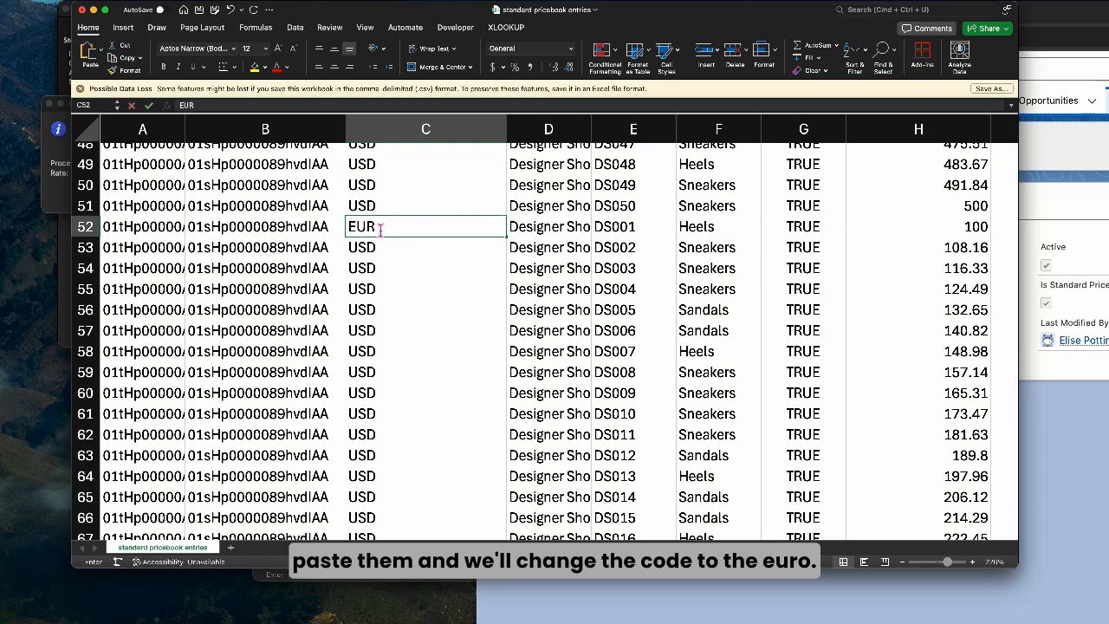
key("Return")
left_click(382, 230)
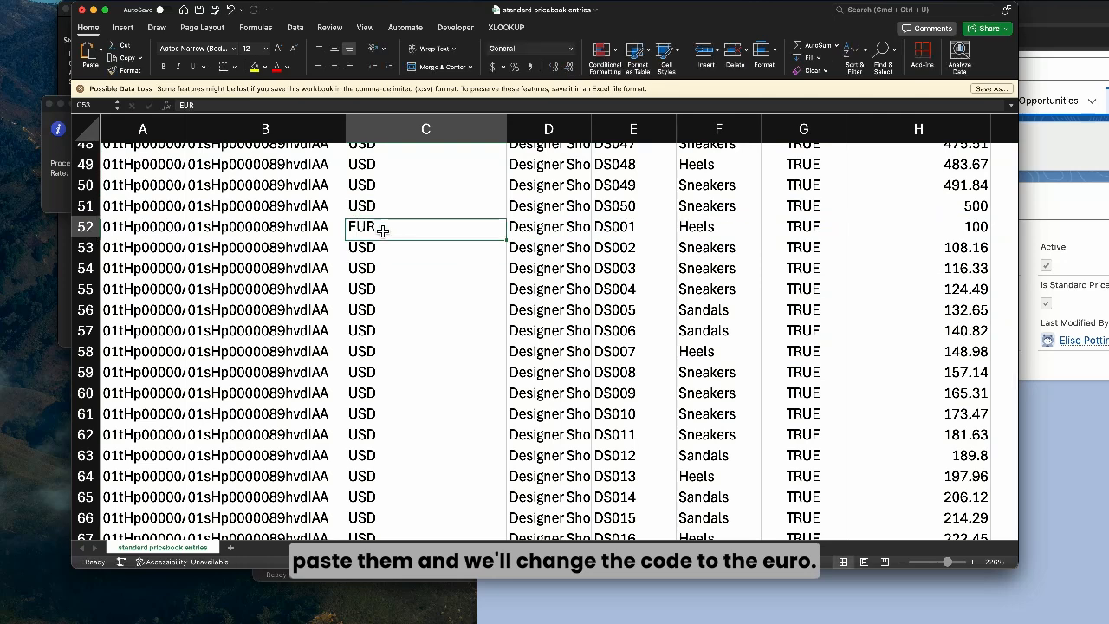
double_click(509, 240)
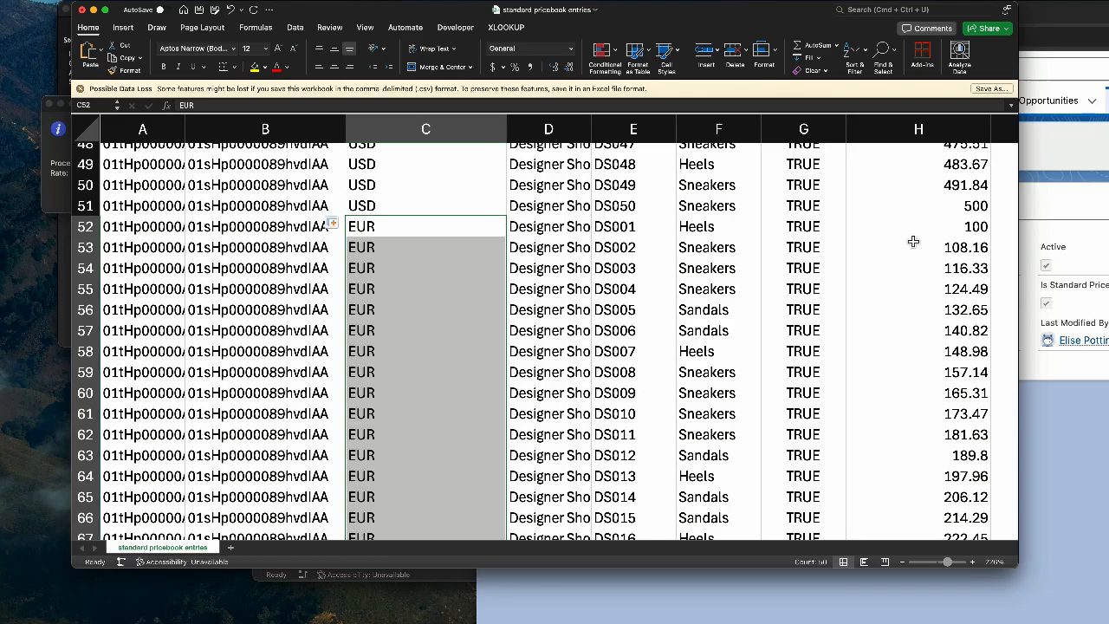
- Copy the Standard Price (EUR) values of rows 52 through 101 over the Standard Price (USD) values in the same rows
scroll(913, 241, "right", 5)
left_click_drag(839, 232, 846, 354)
scroll(846, 354, "down", 10)
scroll(846, 329, "down", 1)
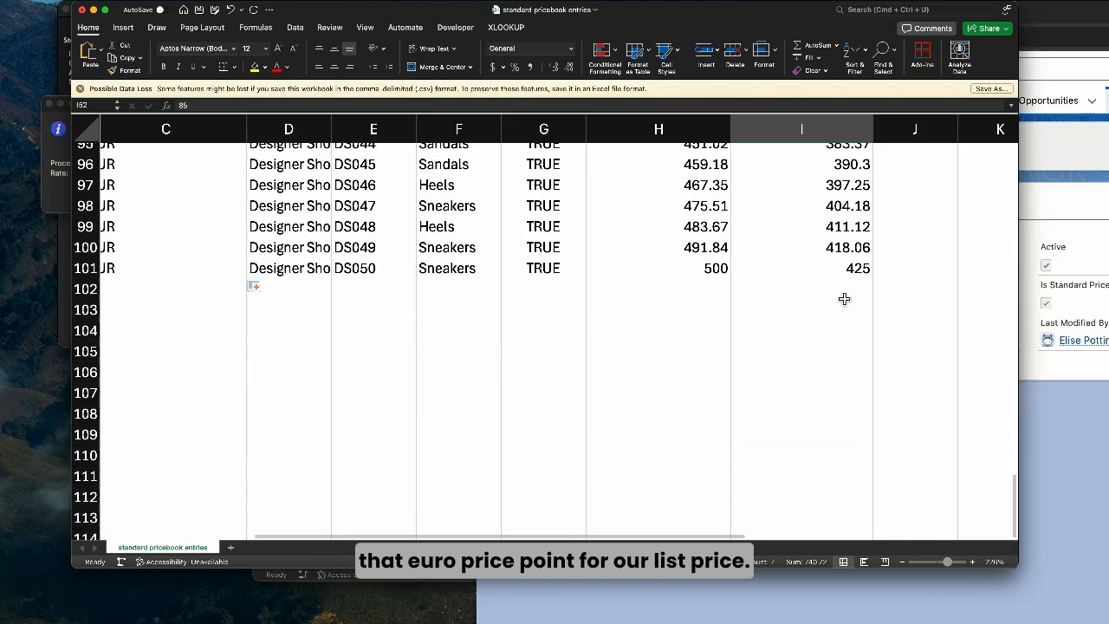
left_click(842, 268, "shift")
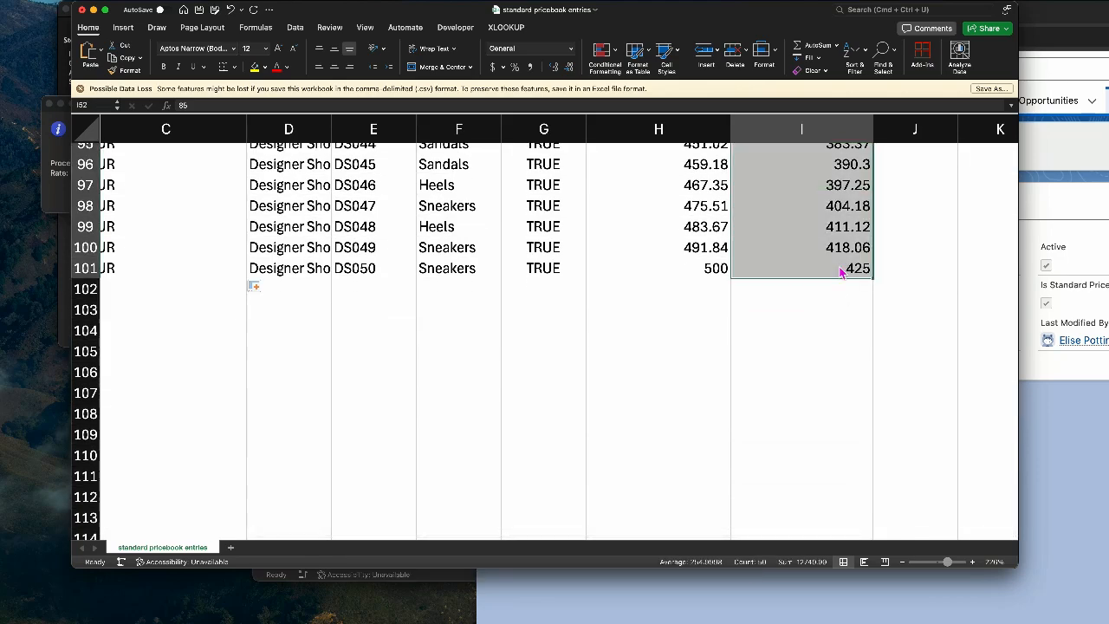
scroll(780, 233, "up", 15)
key("super+c")
left_click(719, 341)
key("super+shift+Down")
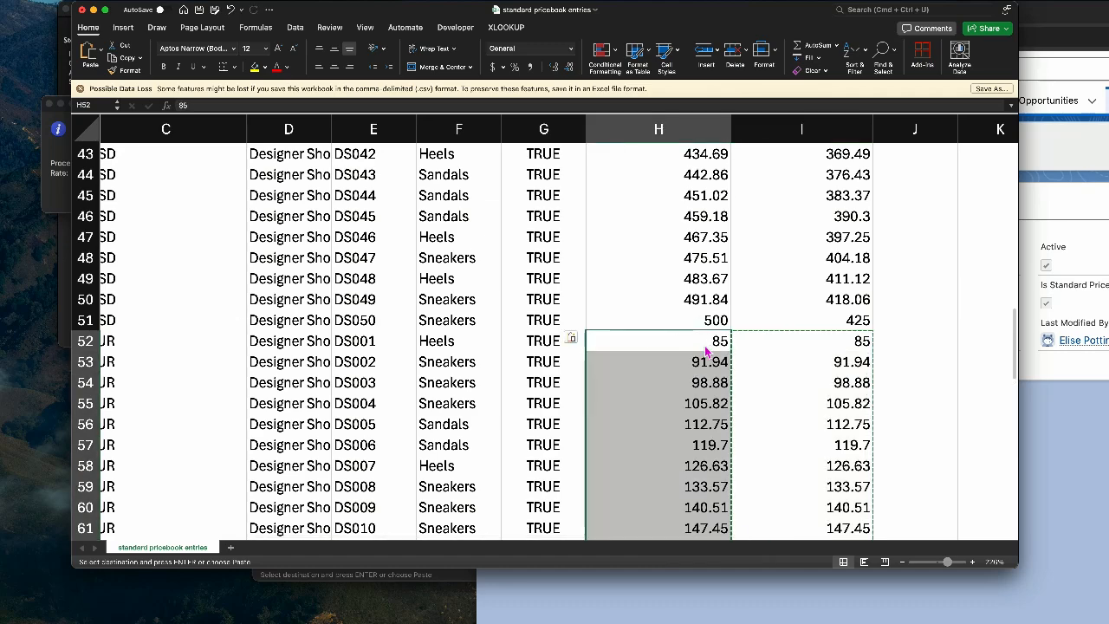
- Delete the Standard Price (EUR) column and rename the Standard Price (USD) heading to Standard Price
right_click(817, 120)
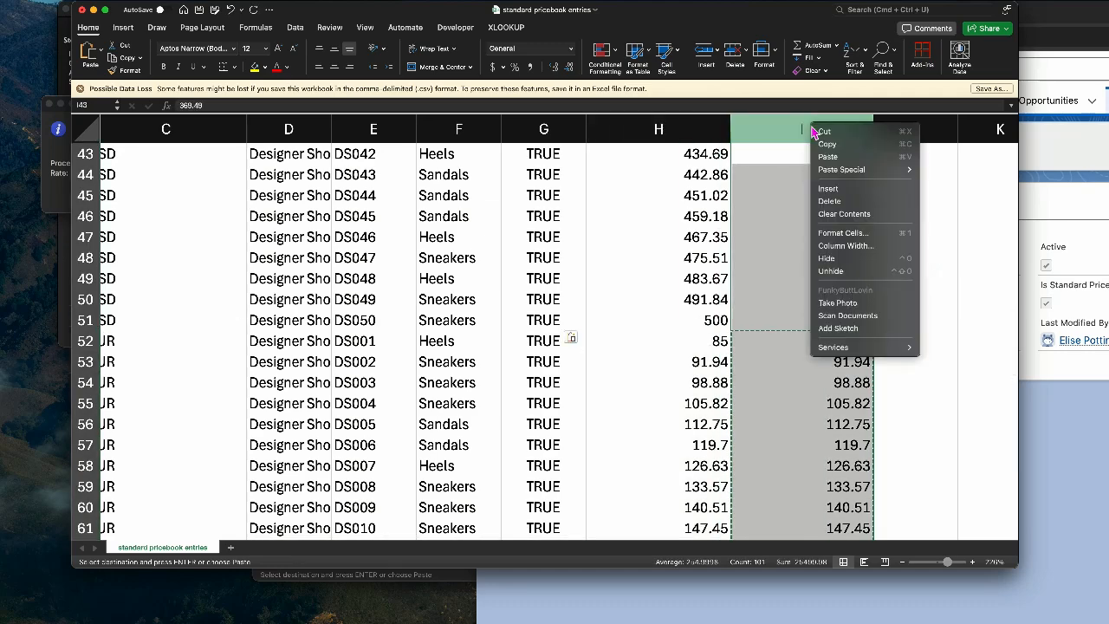
left_click(827, 208)
scroll(783, 226, "up", 10)
left_click(674, 154)
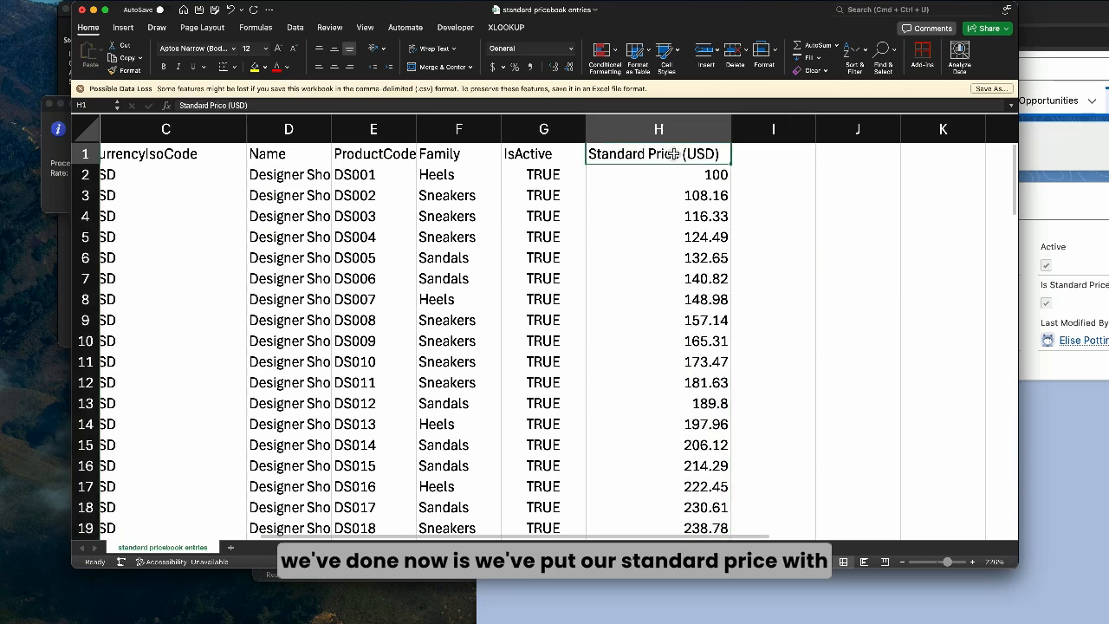
double_click(680, 153)
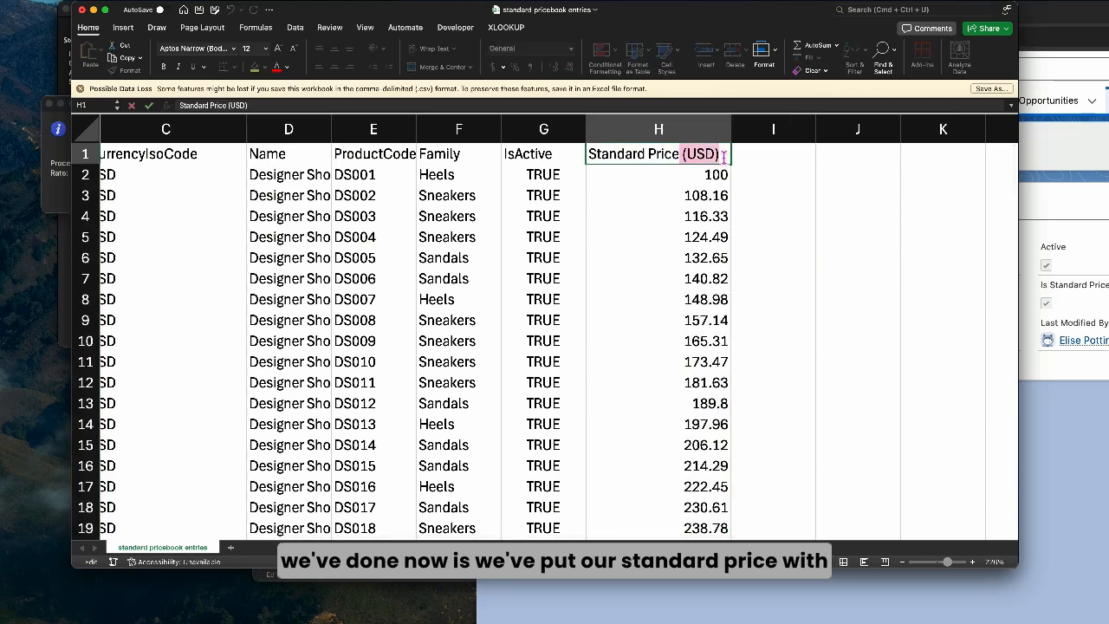
left_click(607, 217)
left_click(631, 179)
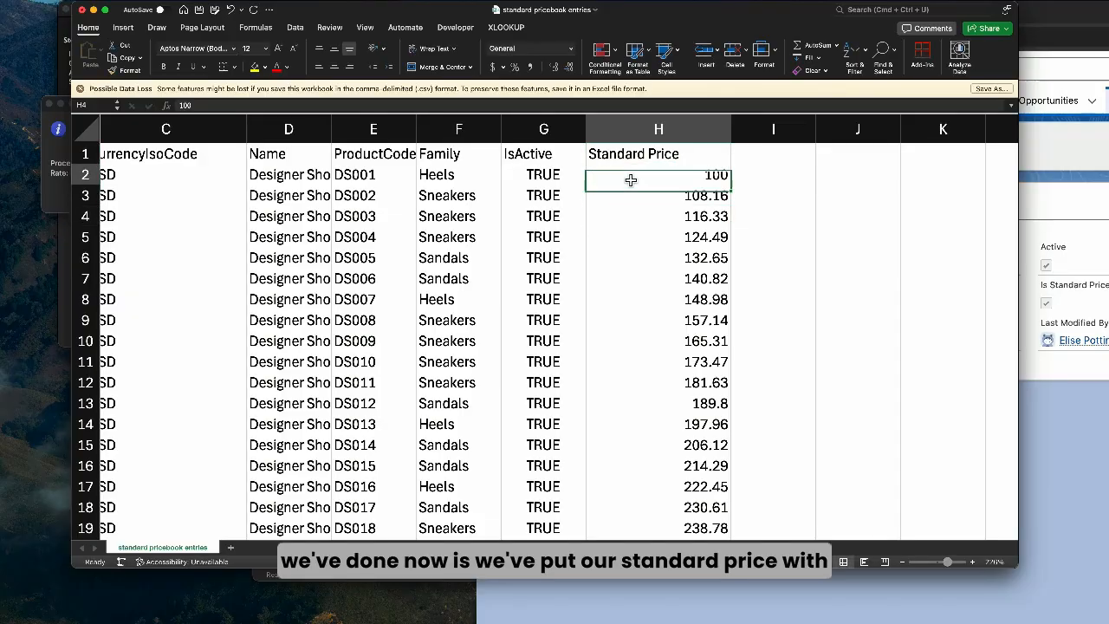
- Review the currency codes and standard prices across the USD rows and the EUR rows that start at row 52
scroll(507, 189, "left", 3)
scroll(506, 189, "left", 3)
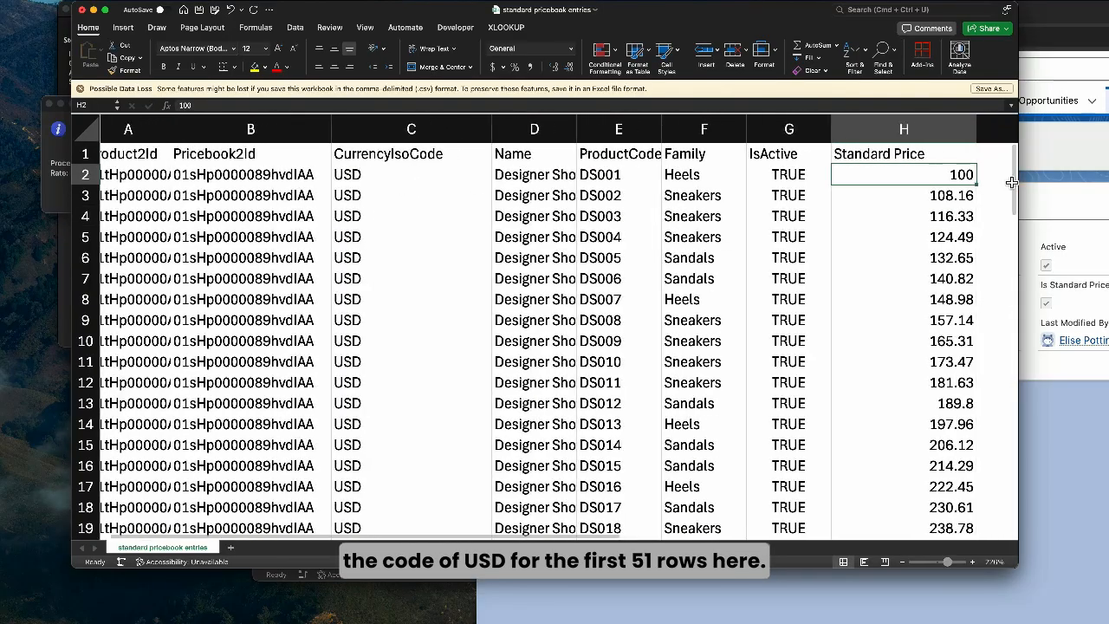
scroll(495, 397, "down", 17)
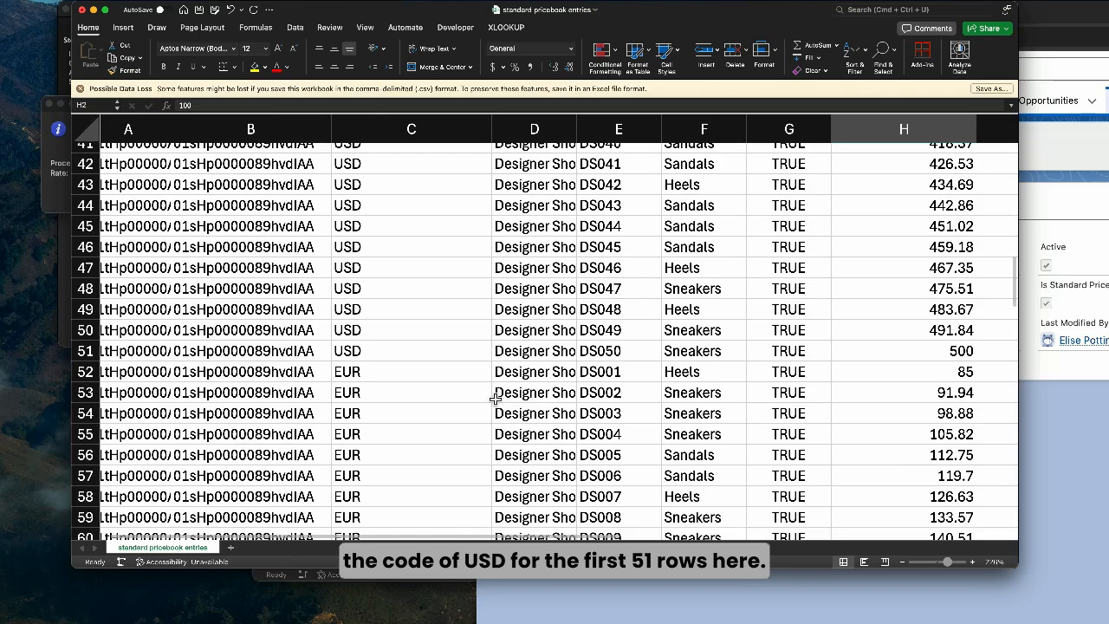
scroll(495, 397, "down", 9)
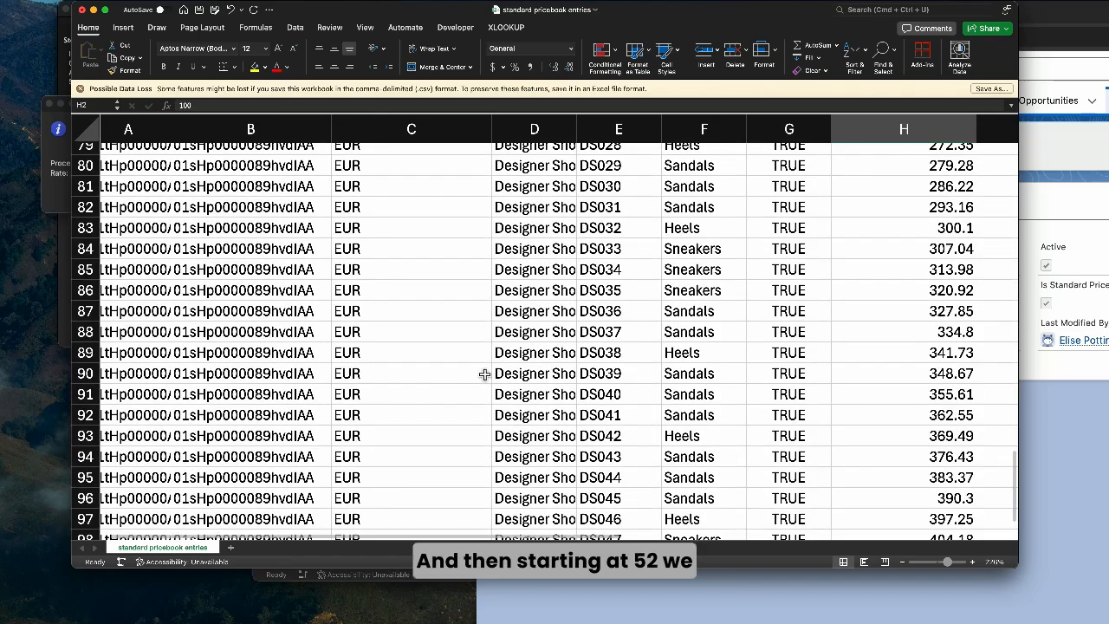
left_click_drag(962, 186, 957, 353)
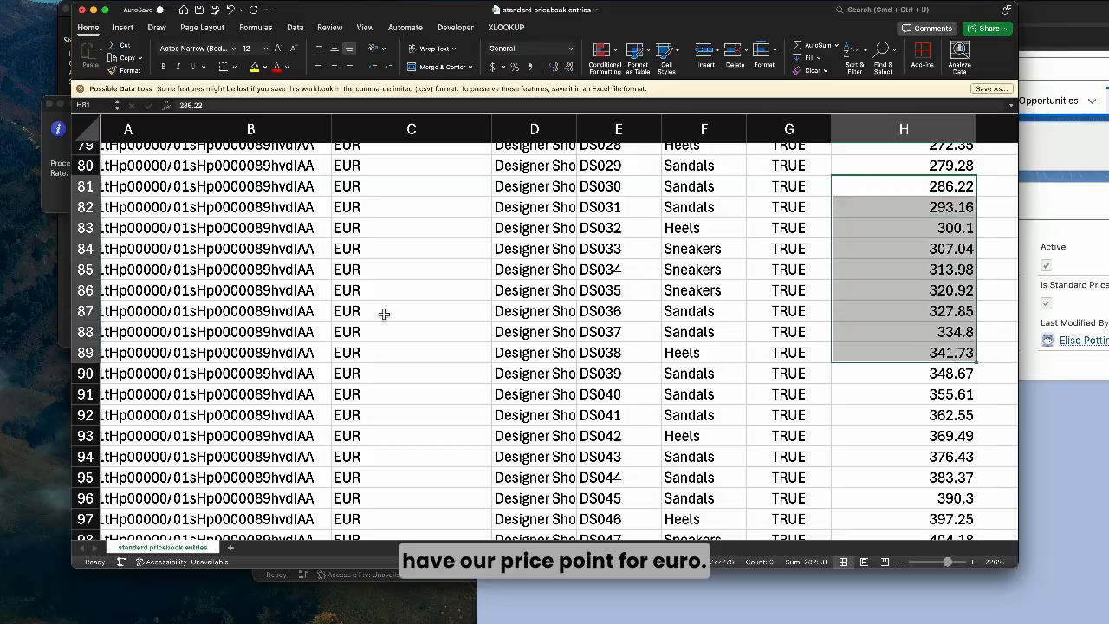
scroll(376, 227, "up", 20)
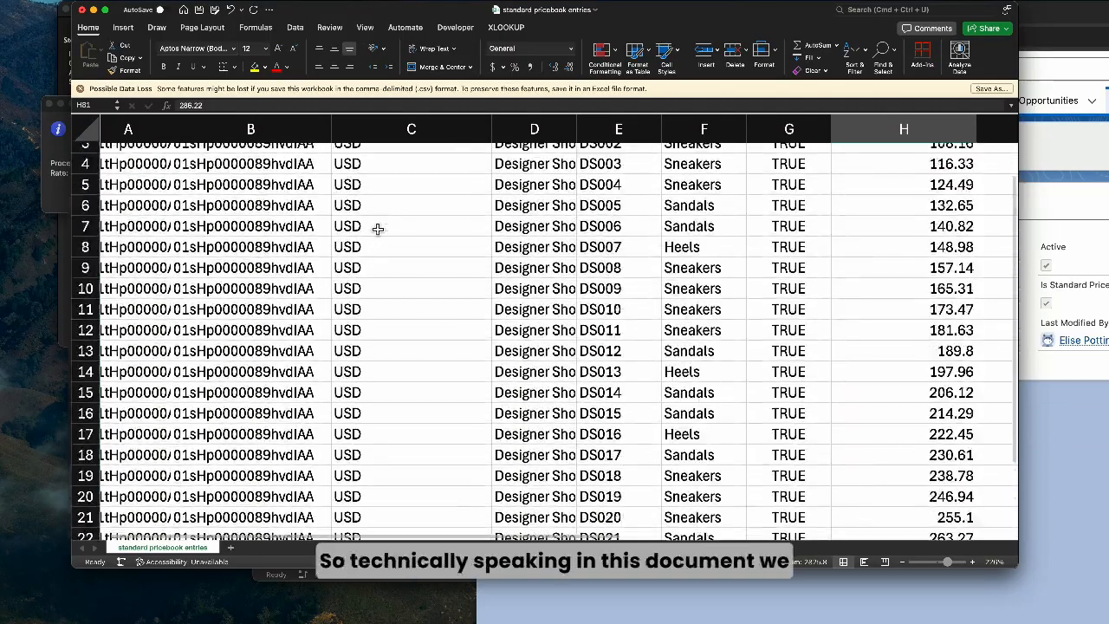
scroll(366, 222, "left", 2)
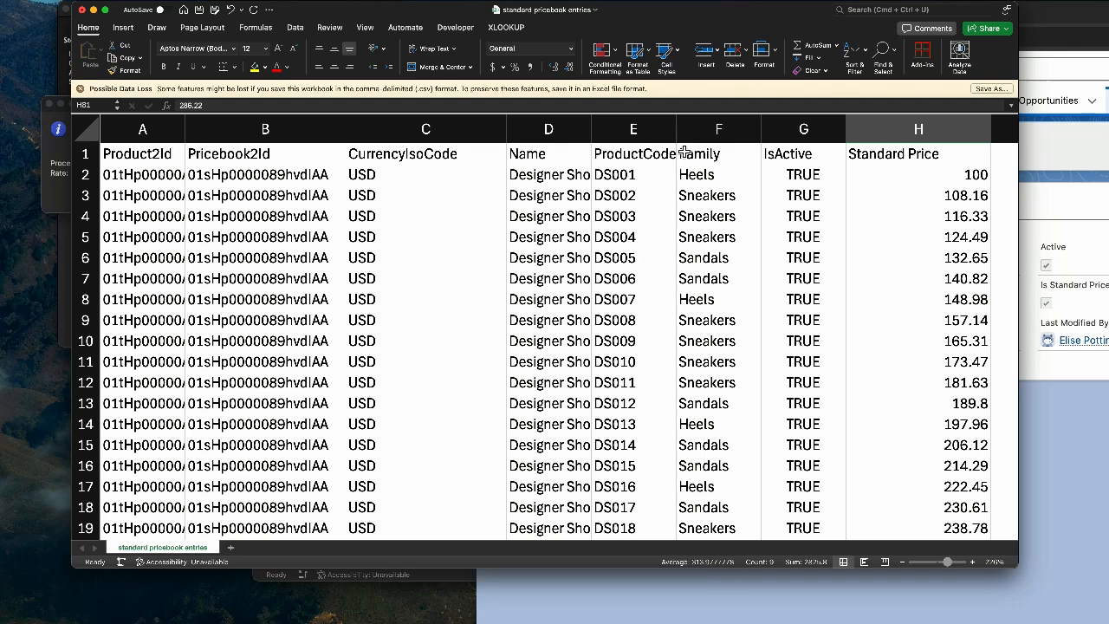
- Prefix the Name, ProductCode and Family headings with an x, giving xName, xProductCode and xFamily
left_click(555, 155)
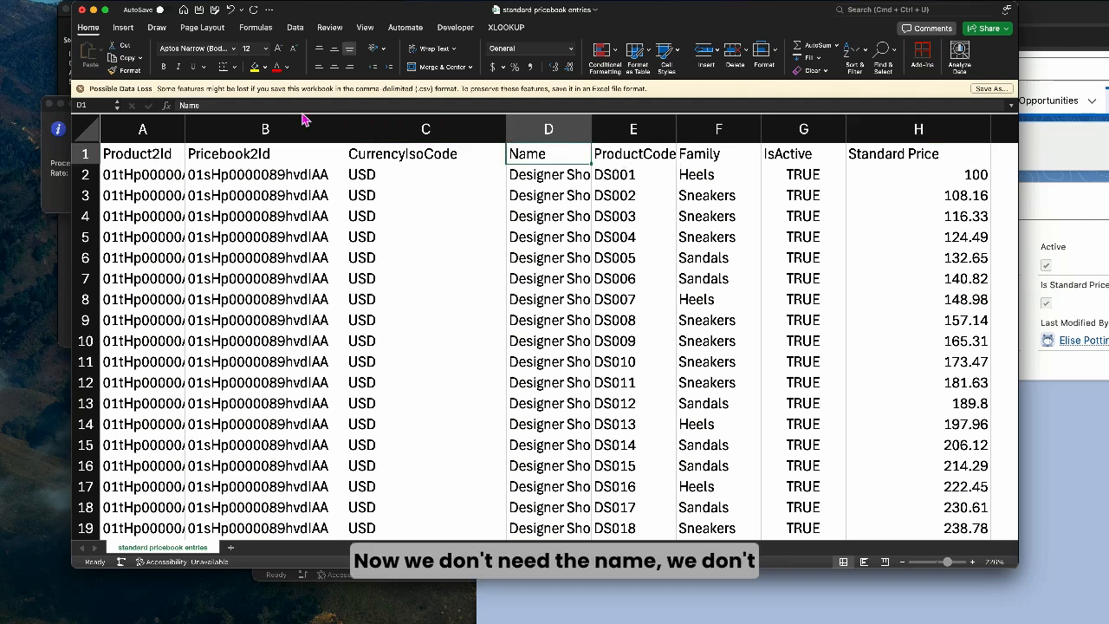
left_click(181, 106)
type("x")
key("Tab")
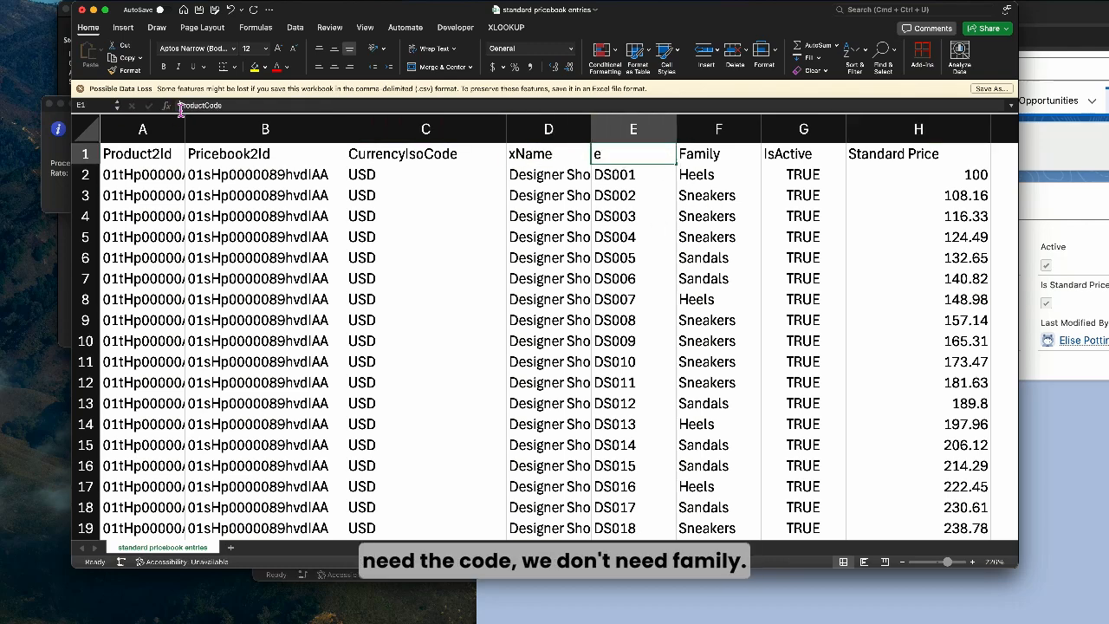
left_click(179, 105)
type("x")
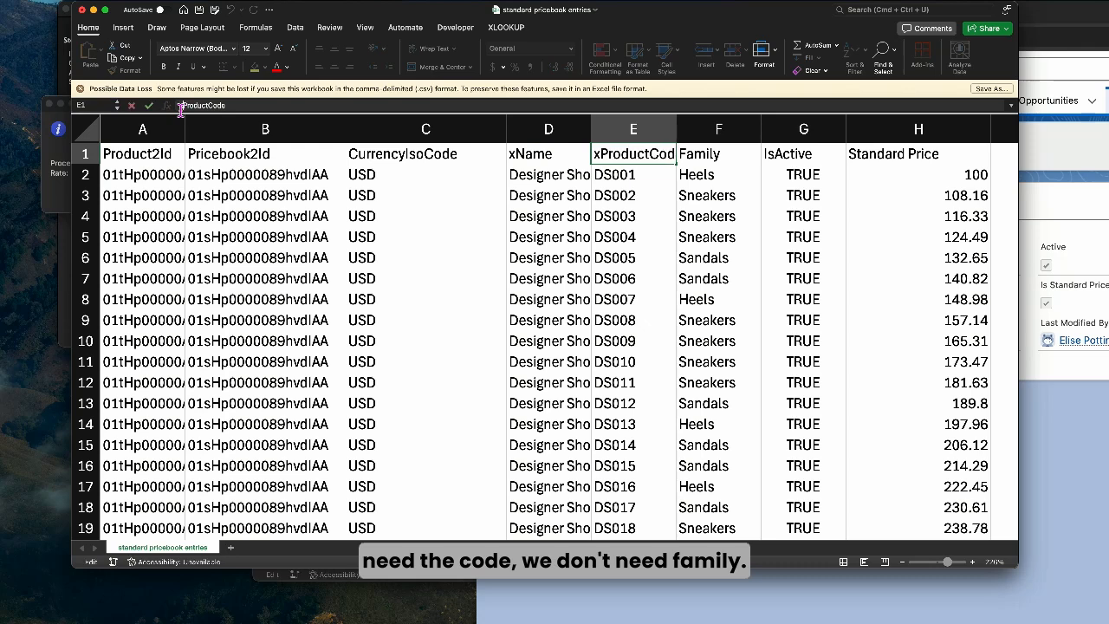
key("Tab")
left_click(179, 106)
type("x")
key("Tab")
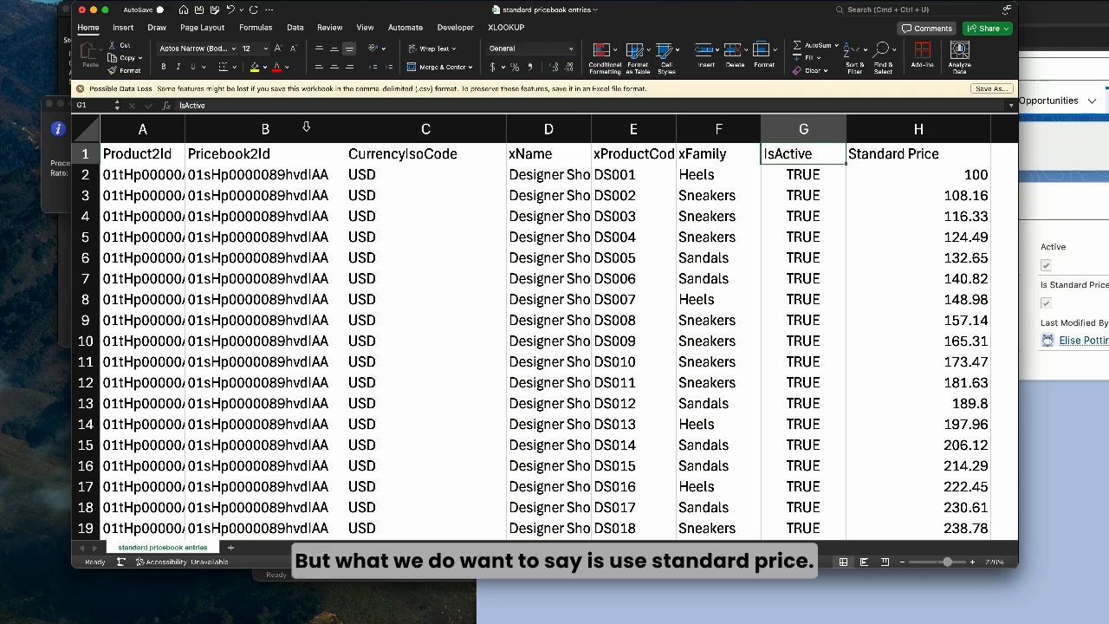
- Add a column headed USeSstandardPrice after Standard Price and fill it with FALSE for every row
scroll(746, 165, "right", 5)
left_click(741, 160)
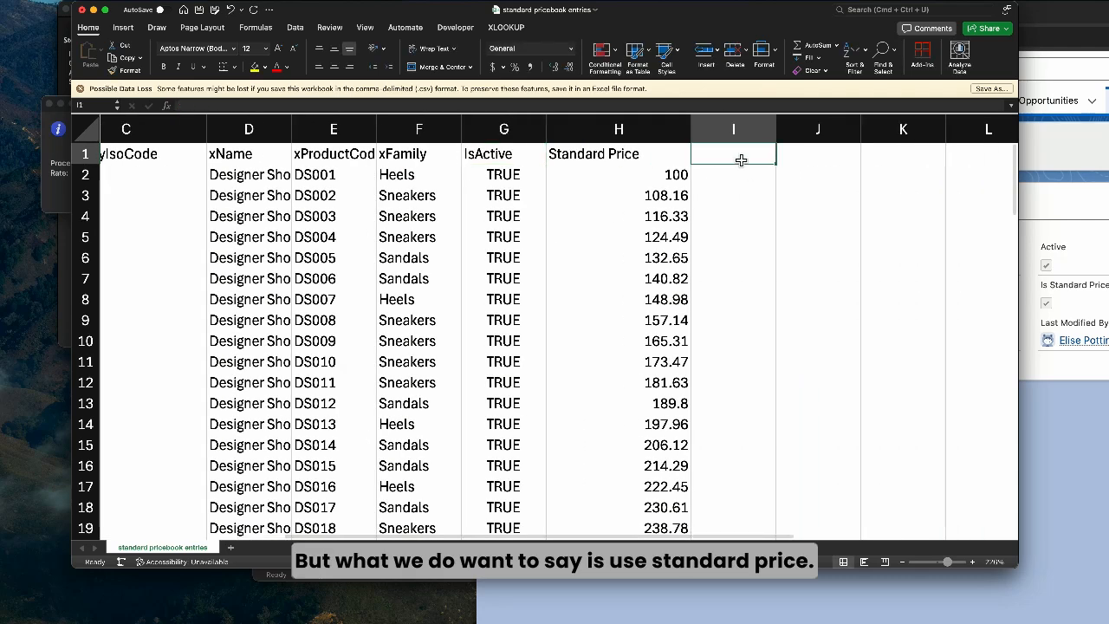
type("USeSstand")
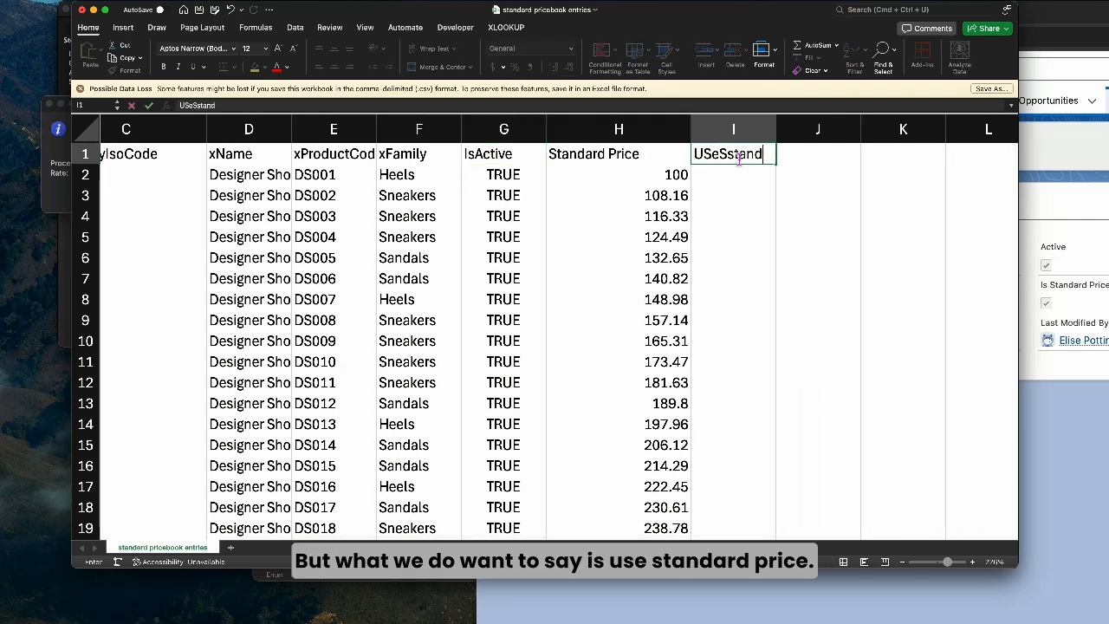
type("ardPrice")
key("Return")
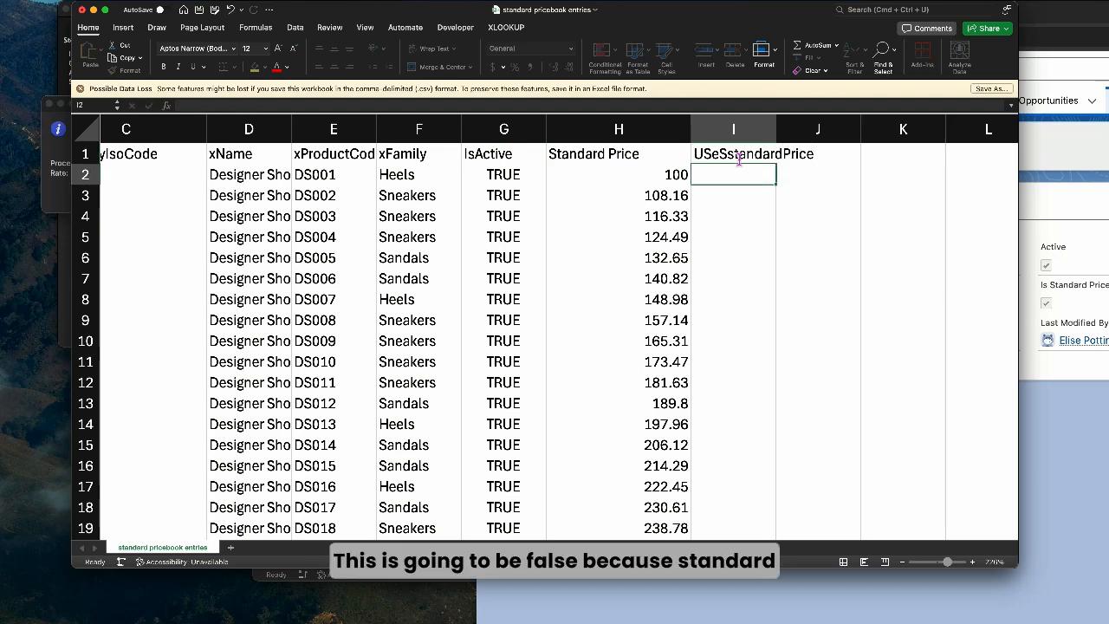
type("FALSE")
key("Return")
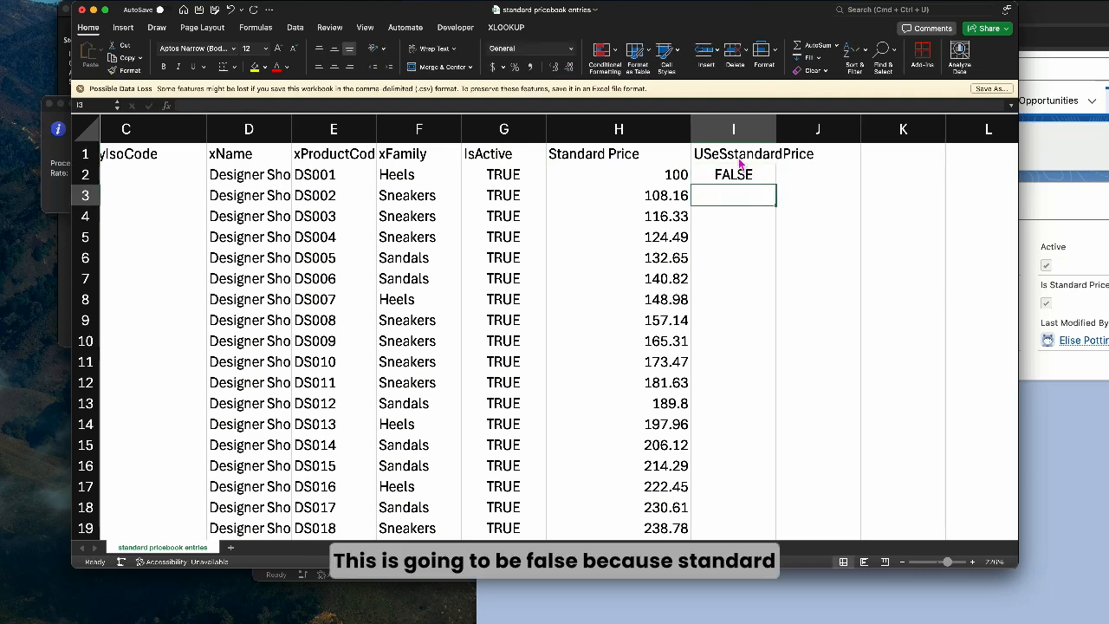
left_click(733, 172)
double_click(779, 189)
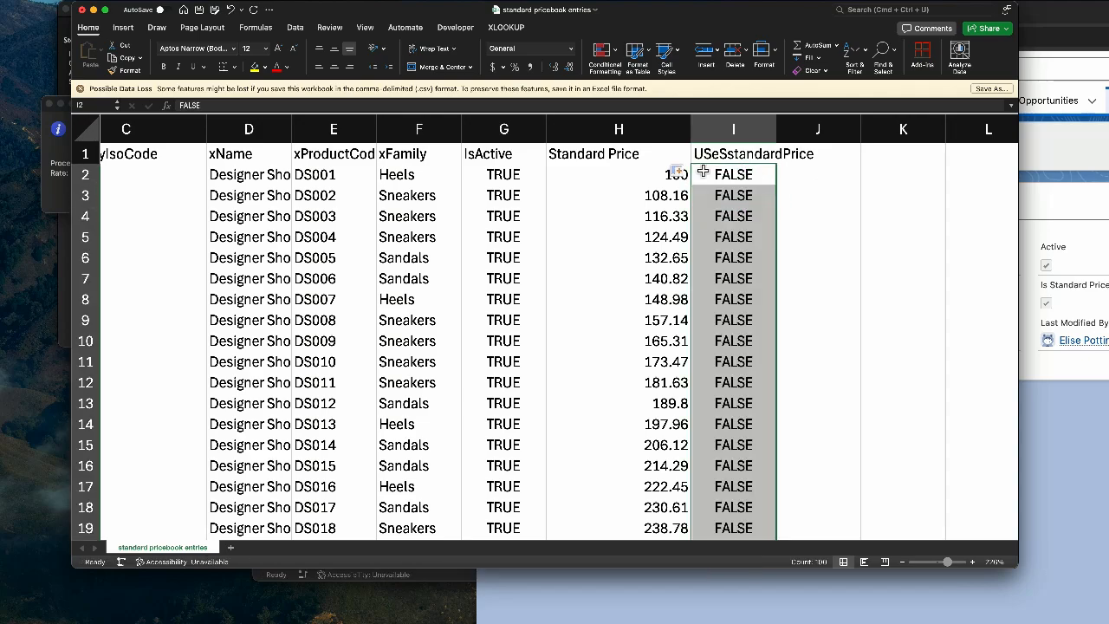
- Save the standard pricebook entries workbook and move its window aside to uncover the Data Loader windows
scroll(346, 260, "left", 5)
scroll(272, 178, "right", 2)
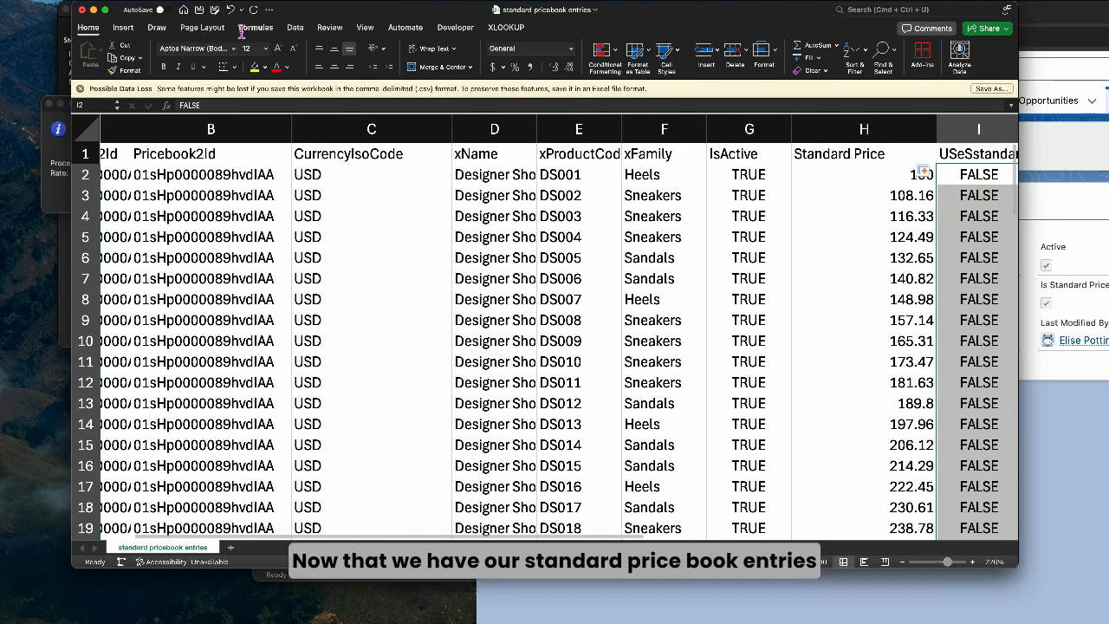
left_click(198, 10)
left_click_drag(327, 16, 460, 16)
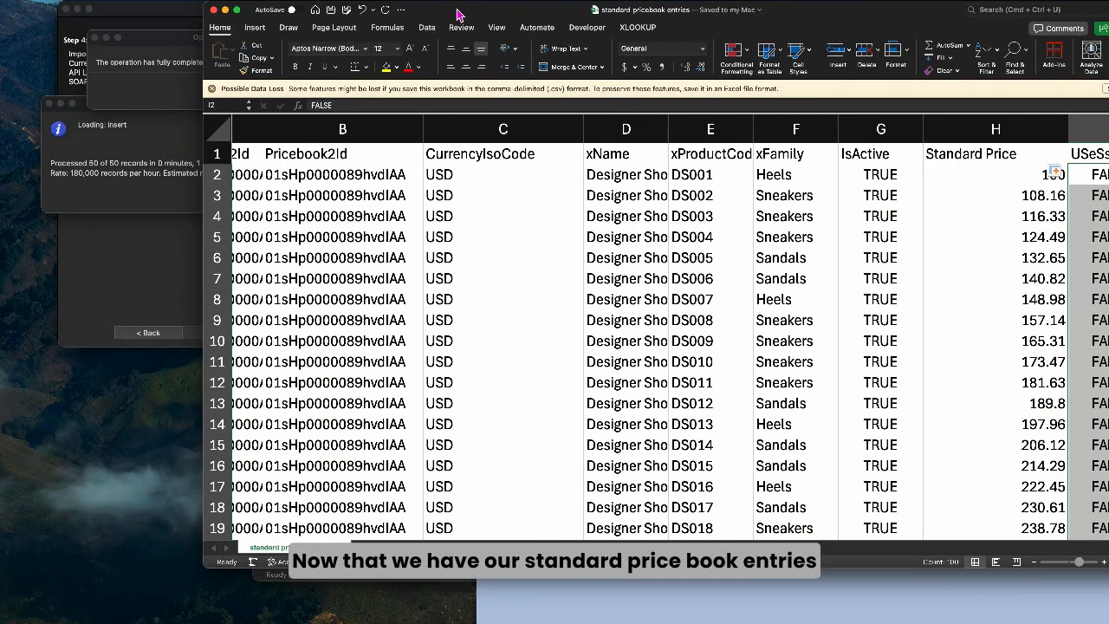
- Switch to Salesforce Data Loader, dismiss the finished operation's summary and start a new insert operation
left_click(167, 81)
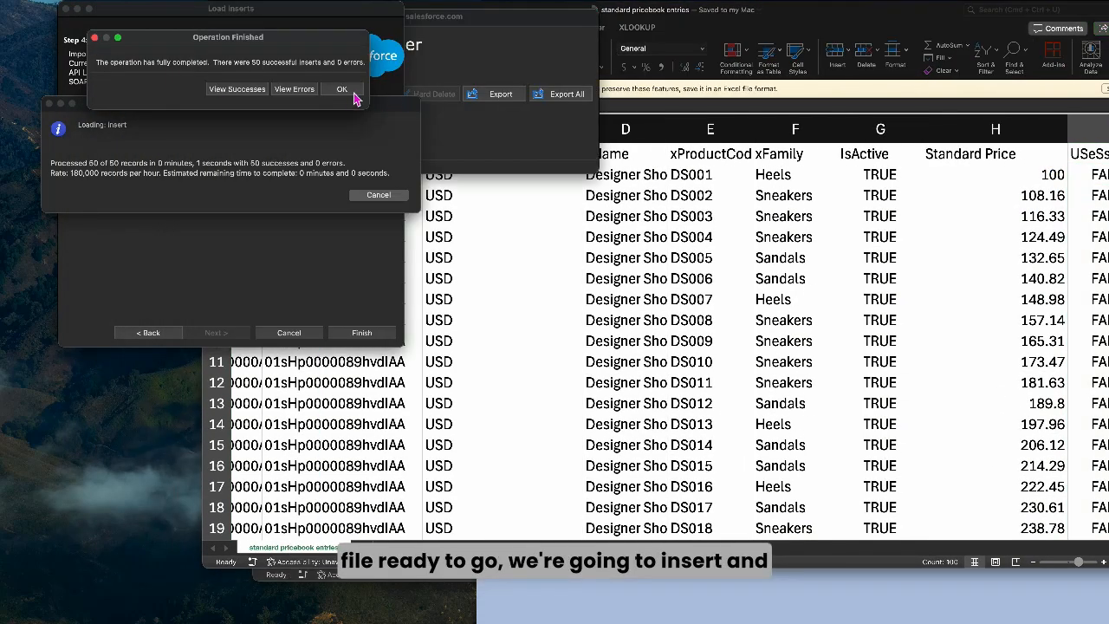
left_click(345, 89)
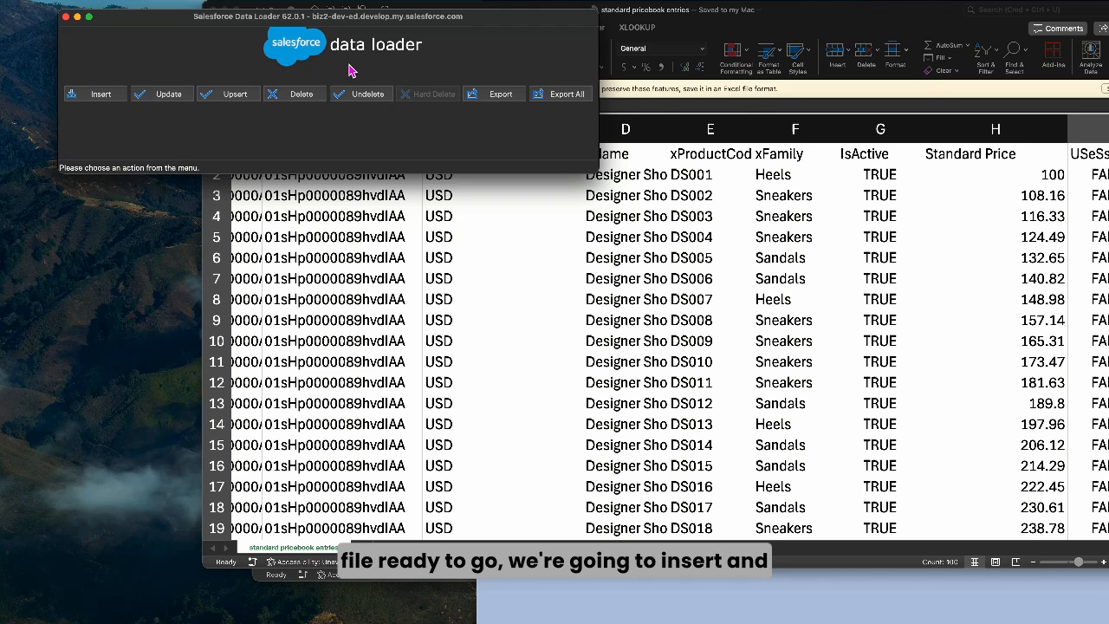
left_click(94, 97)
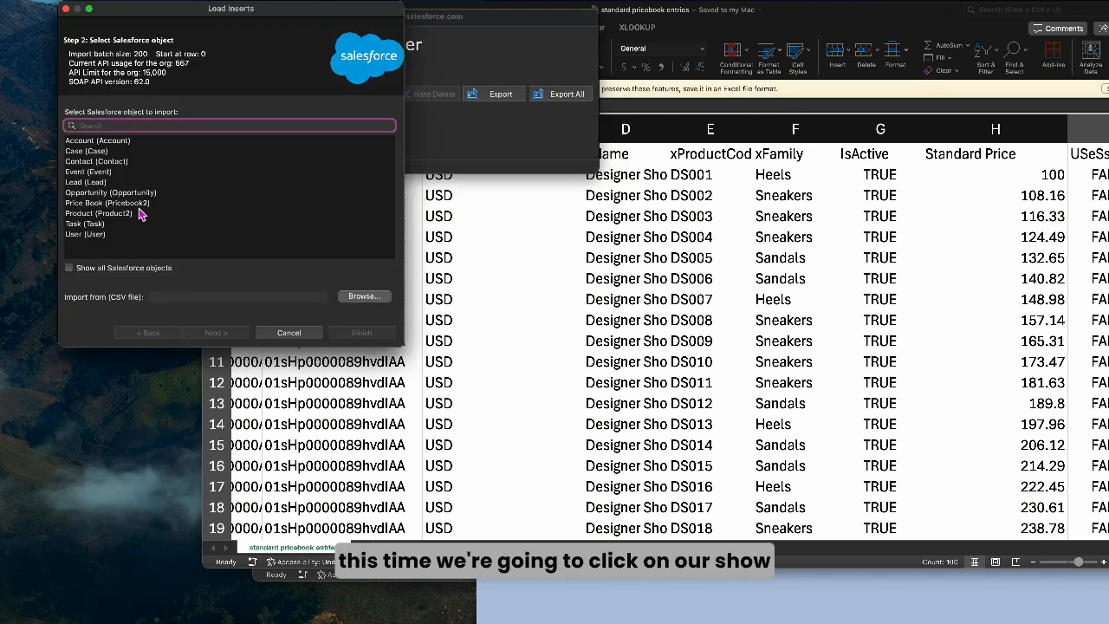
- Show all Salesforce objects, search for entry and select Price Book Entry (PricebookEntry) as the import object
left_click(69, 268)
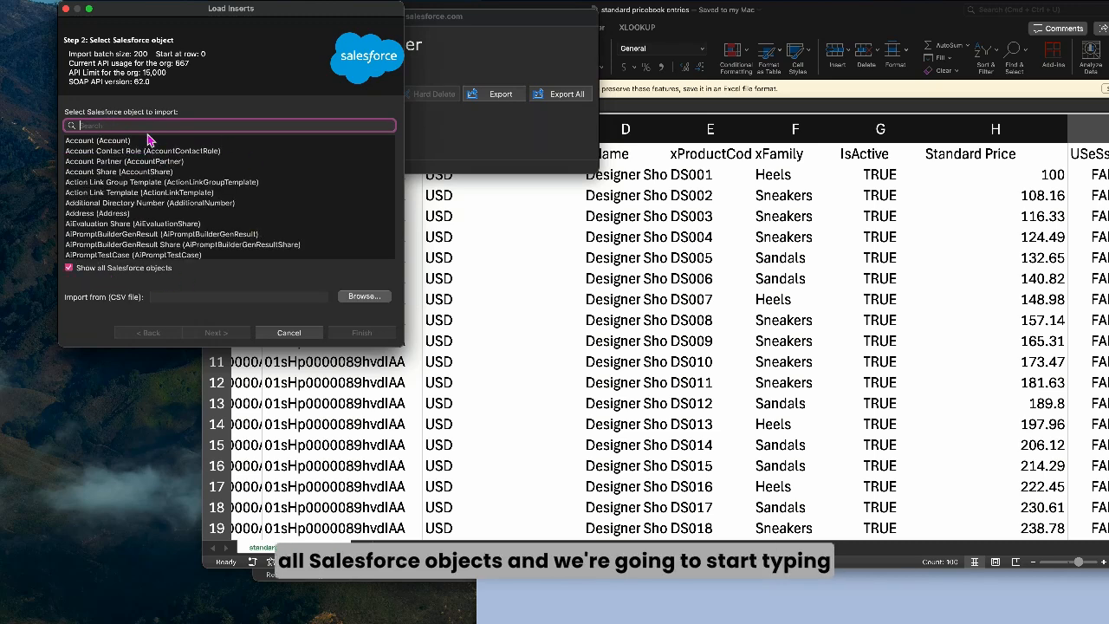
type("entry")
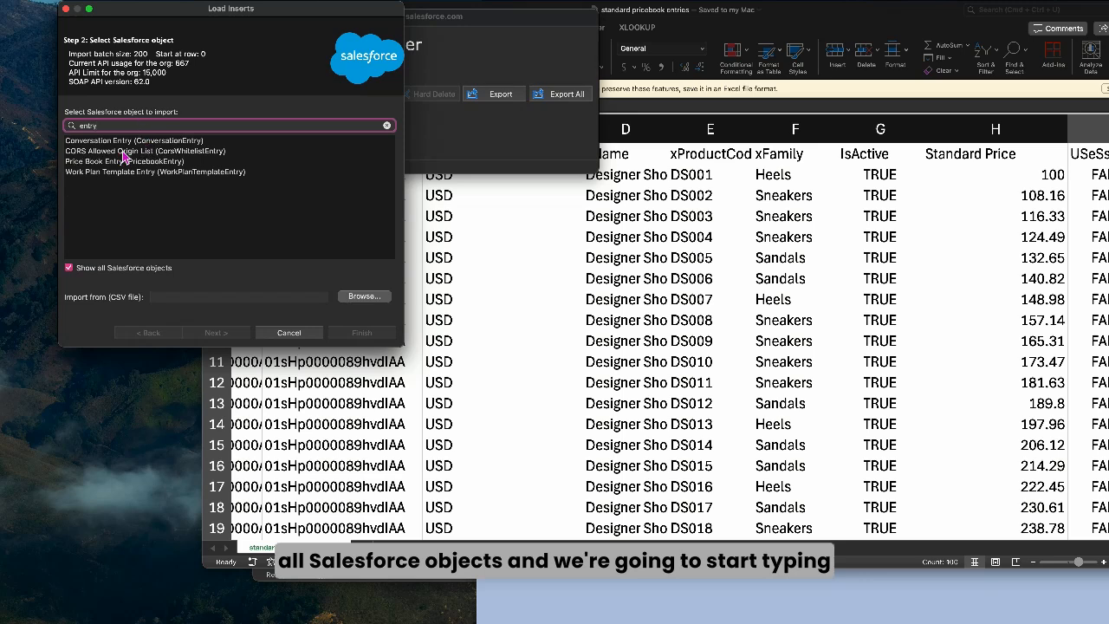
left_click(138, 162)
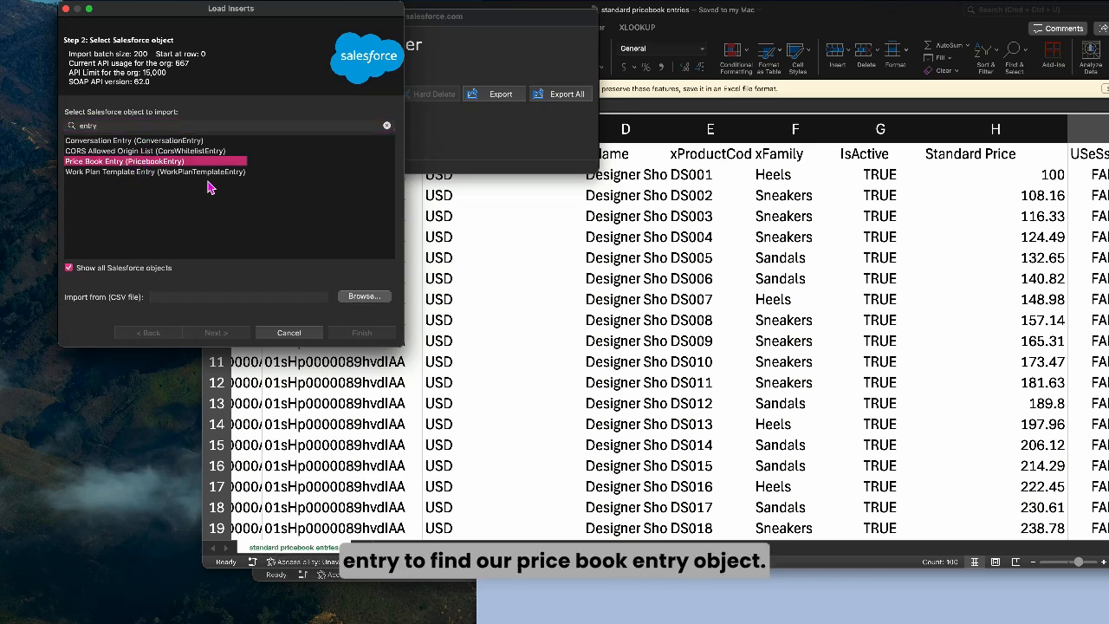
- Load standard pricebook entries.csv as the import file and continue to the mapping stage without any lookup field relations
left_click(362, 298)
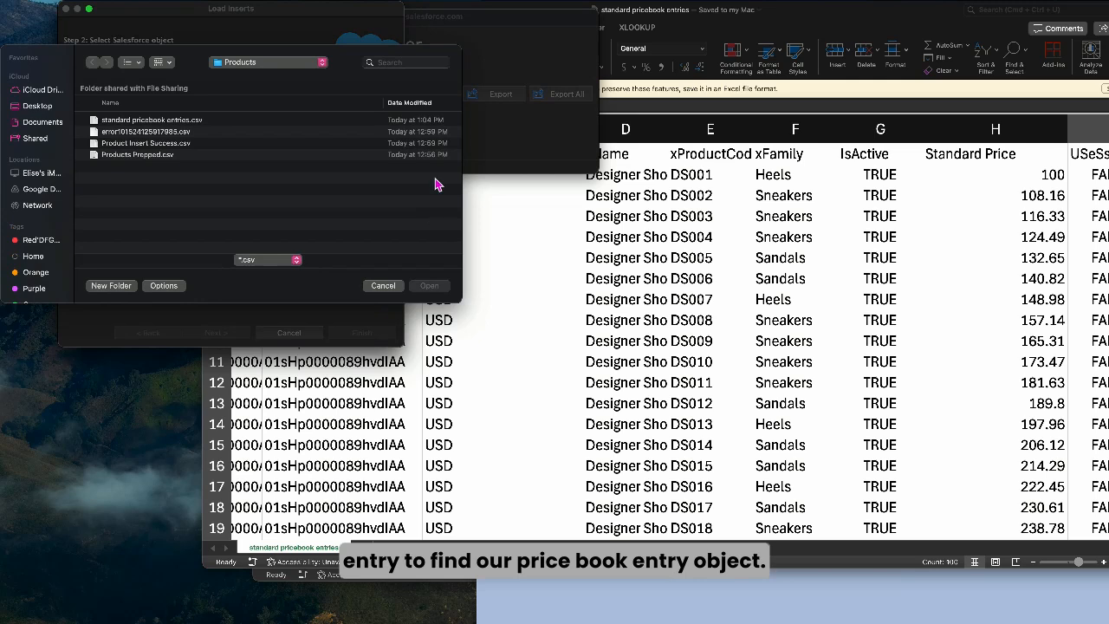
left_click(154, 121)
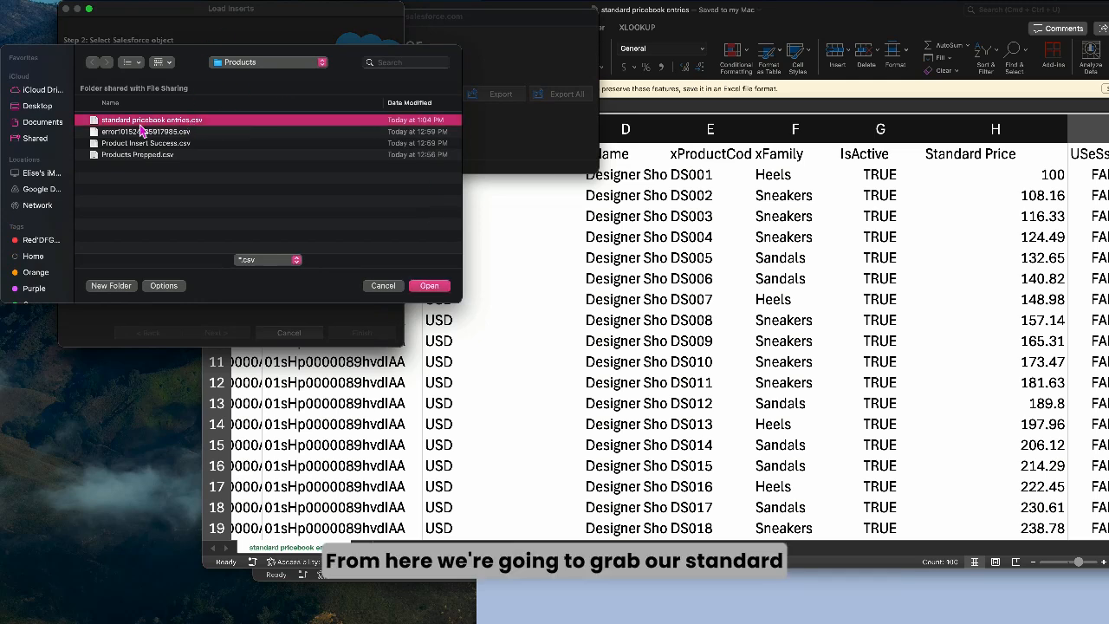
left_click(433, 285)
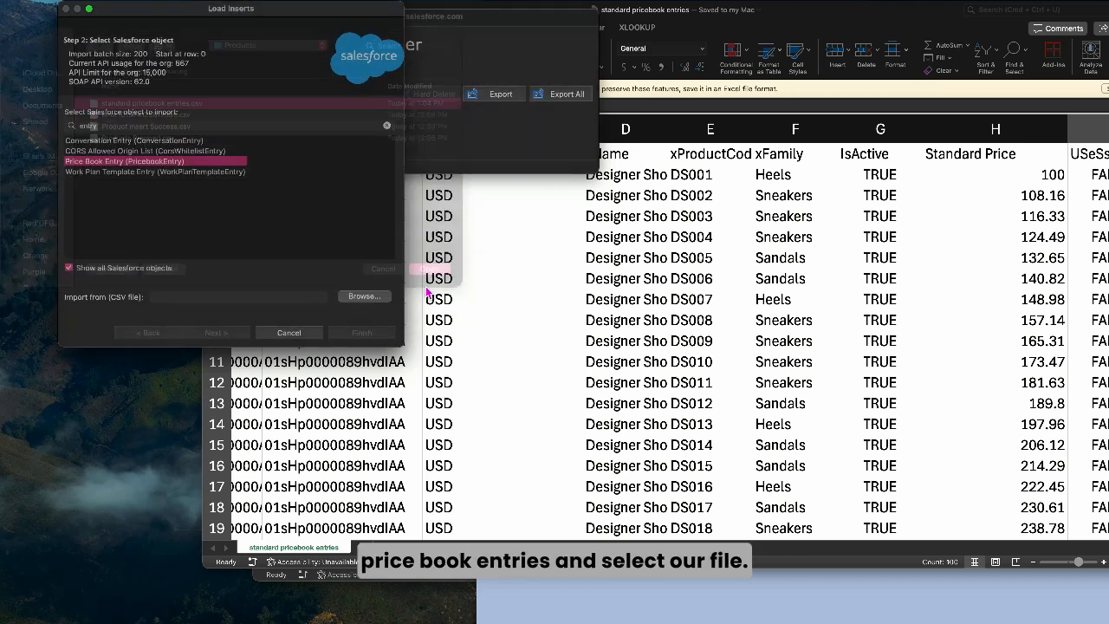
left_click(222, 332)
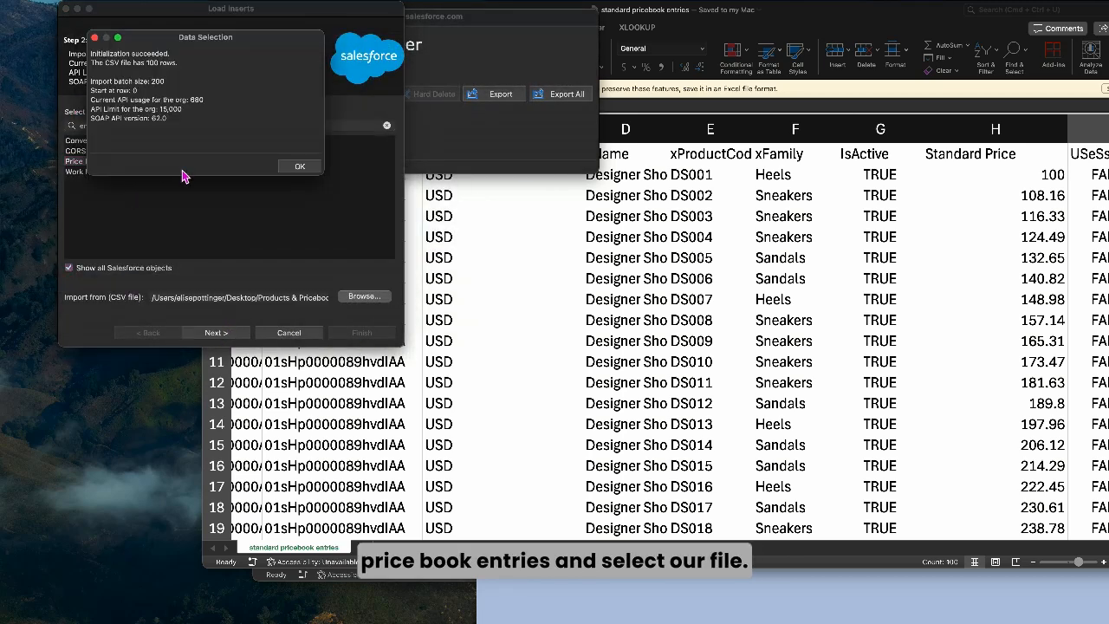
left_click(286, 165)
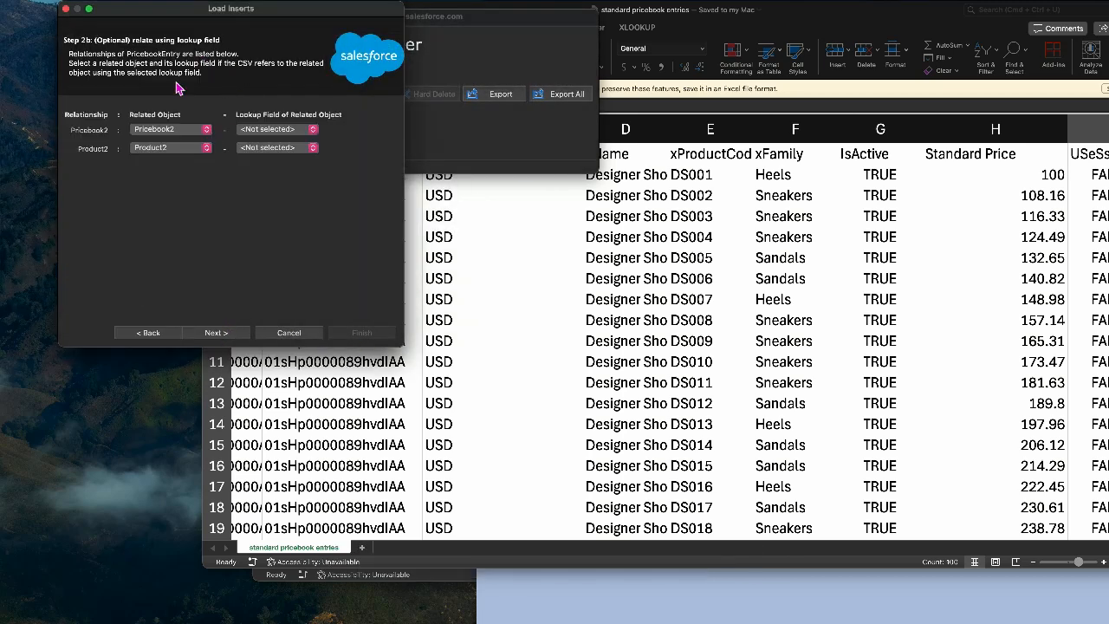
left_click(216, 335)
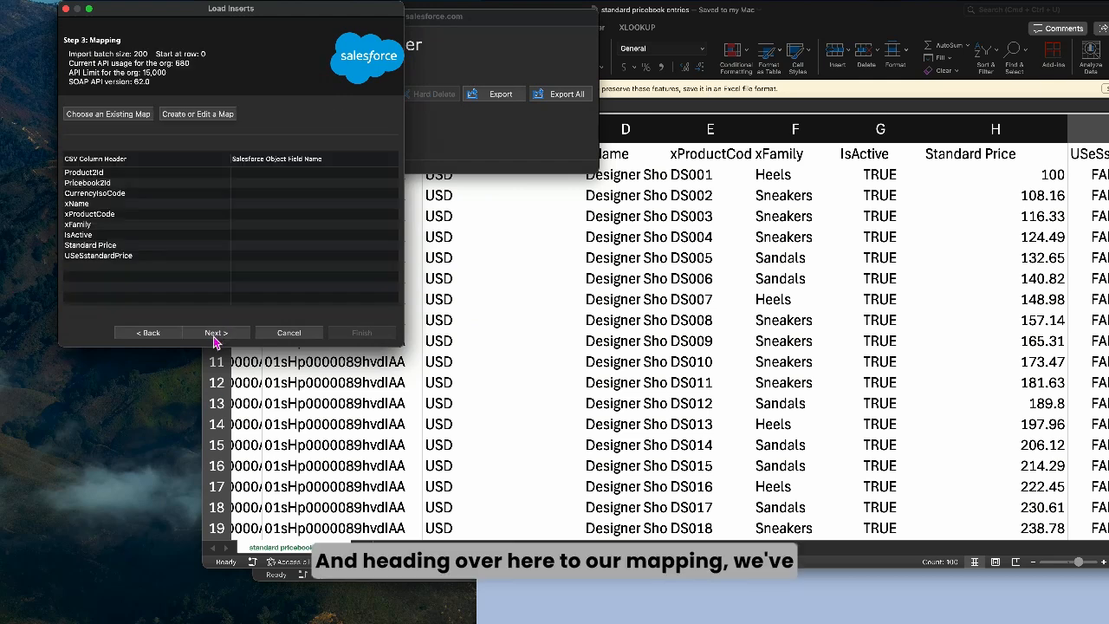
- Create a mapping by auto-matching the fields, mapping UnitPrice to Standard Price and UseStandardPrice to USeSstandardPrice
left_click(228, 116)
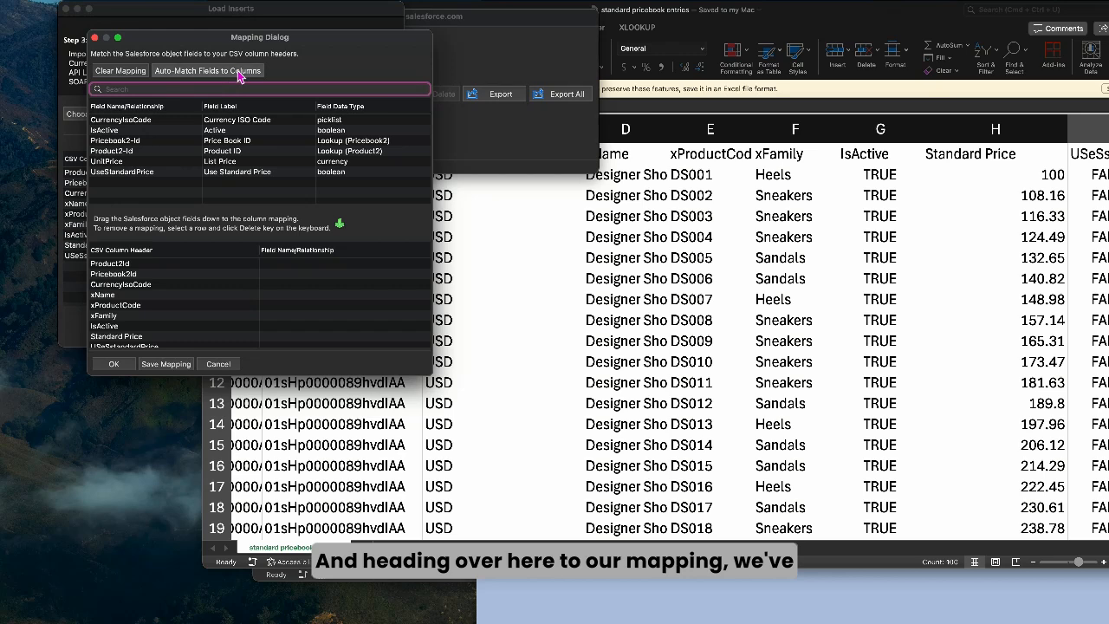
left_click(238, 70)
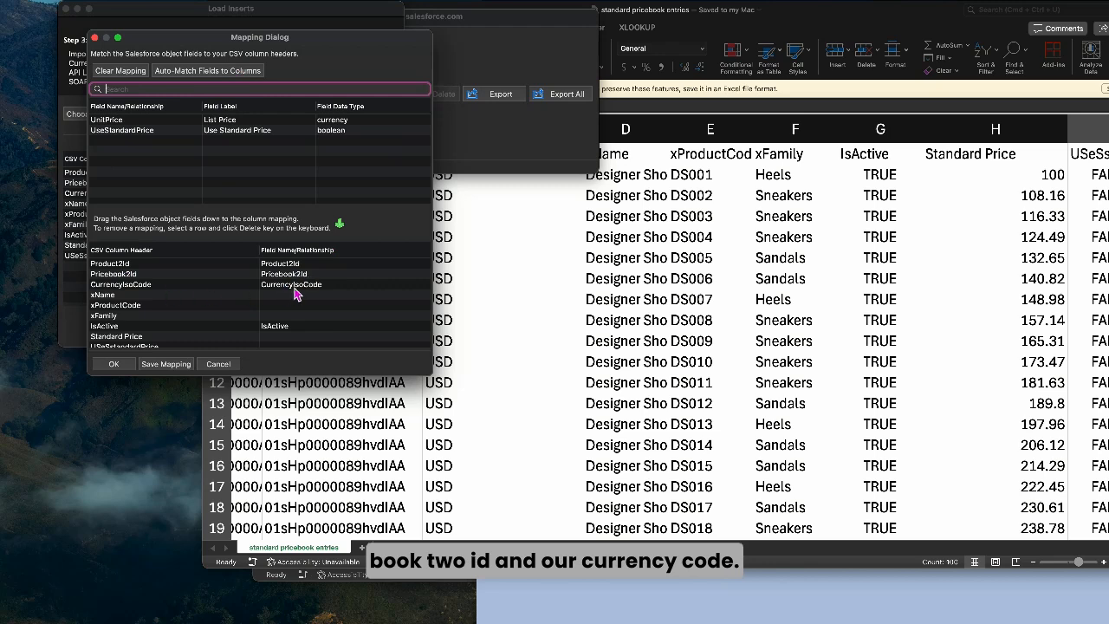
scroll(294, 329, "down", 1)
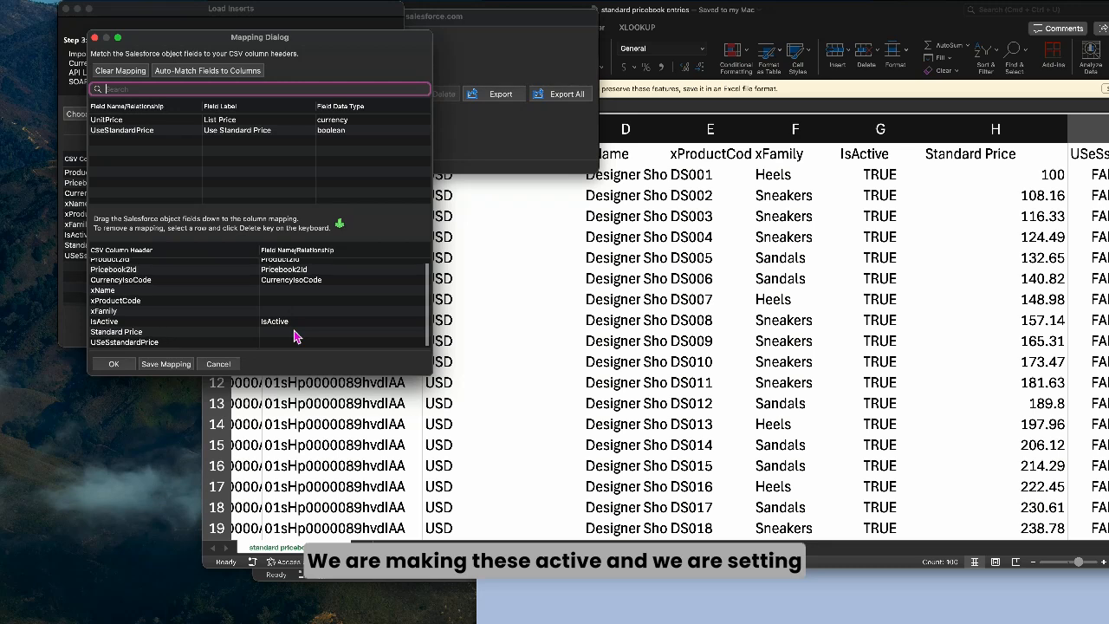
left_click_drag(121, 121, 277, 340)
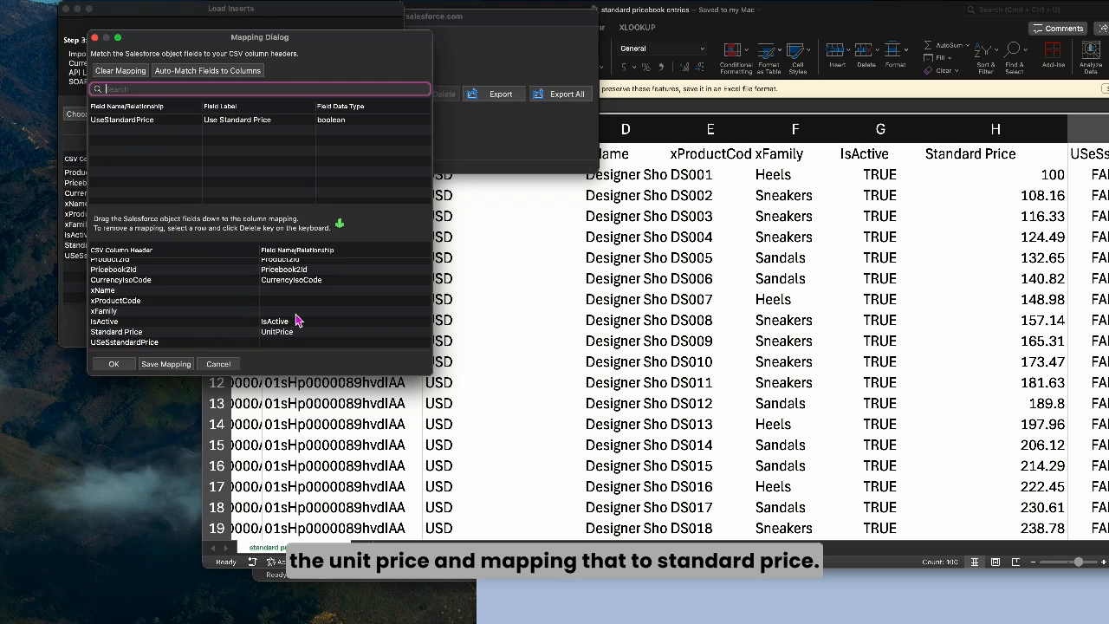
left_click_drag(139, 119, 295, 345)
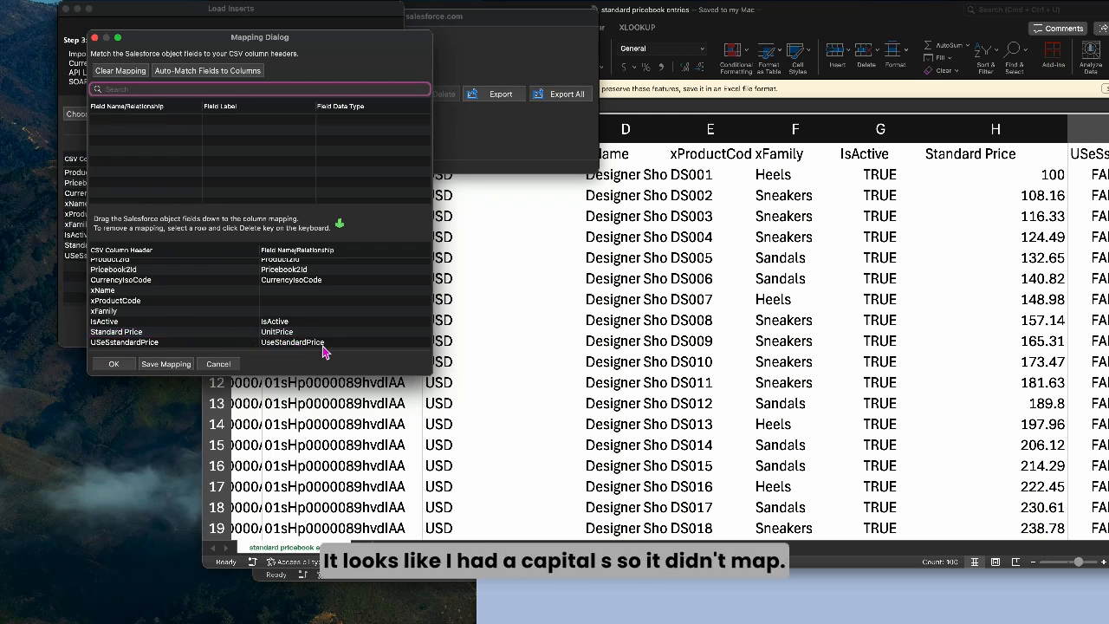
left_click(112, 365)
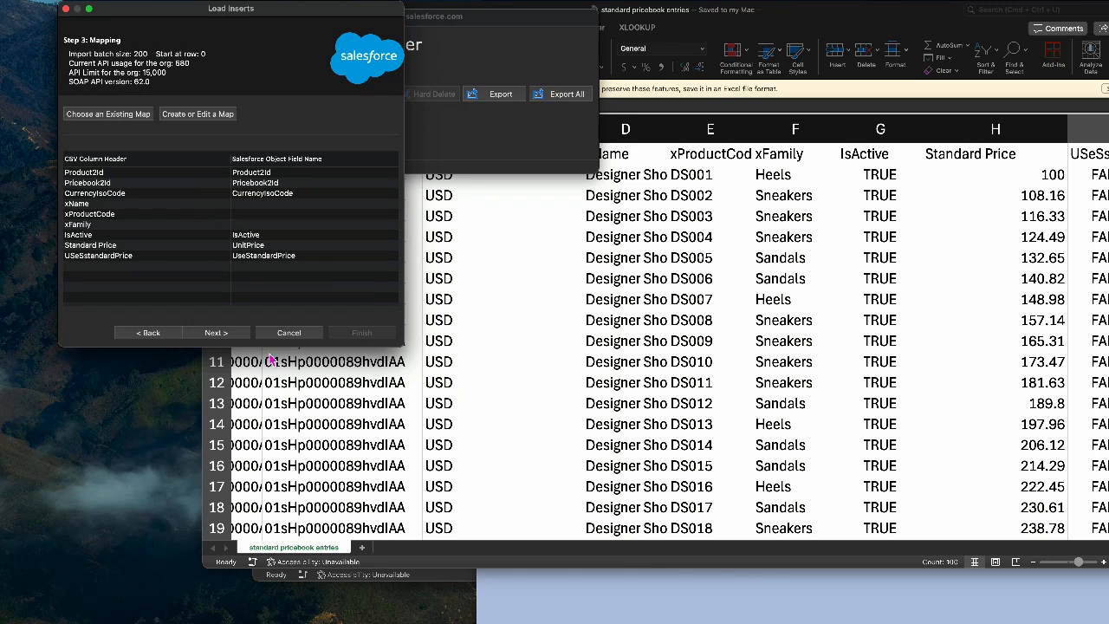
- Create a Standard Pricebook Entries folder inside Products and set it as the results folder
left_click(217, 334)
left_click(374, 133)
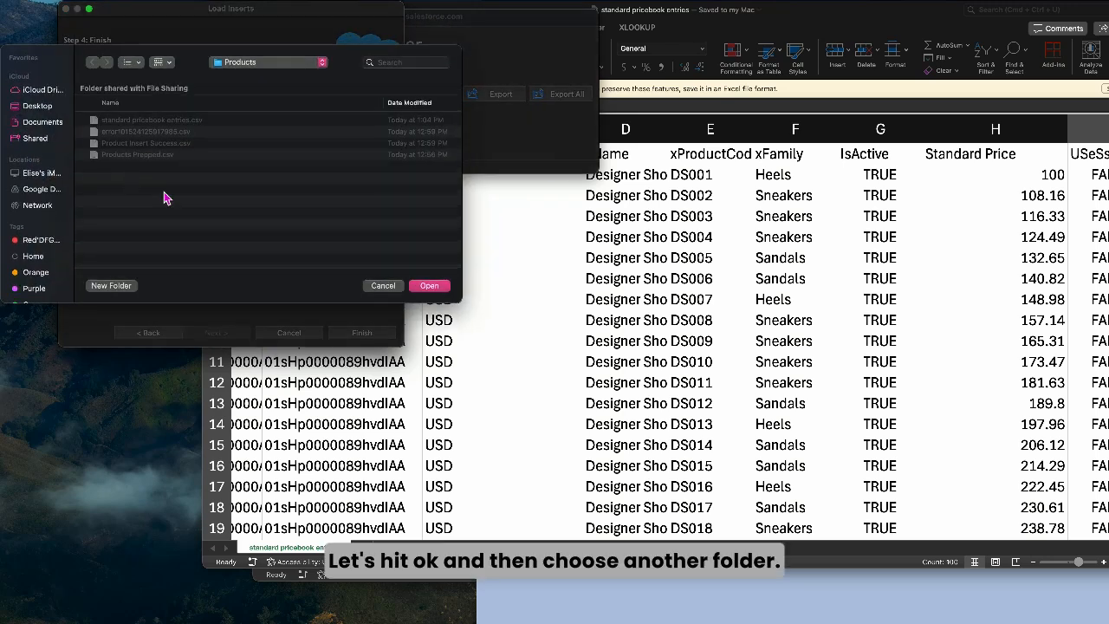
left_click(125, 287)
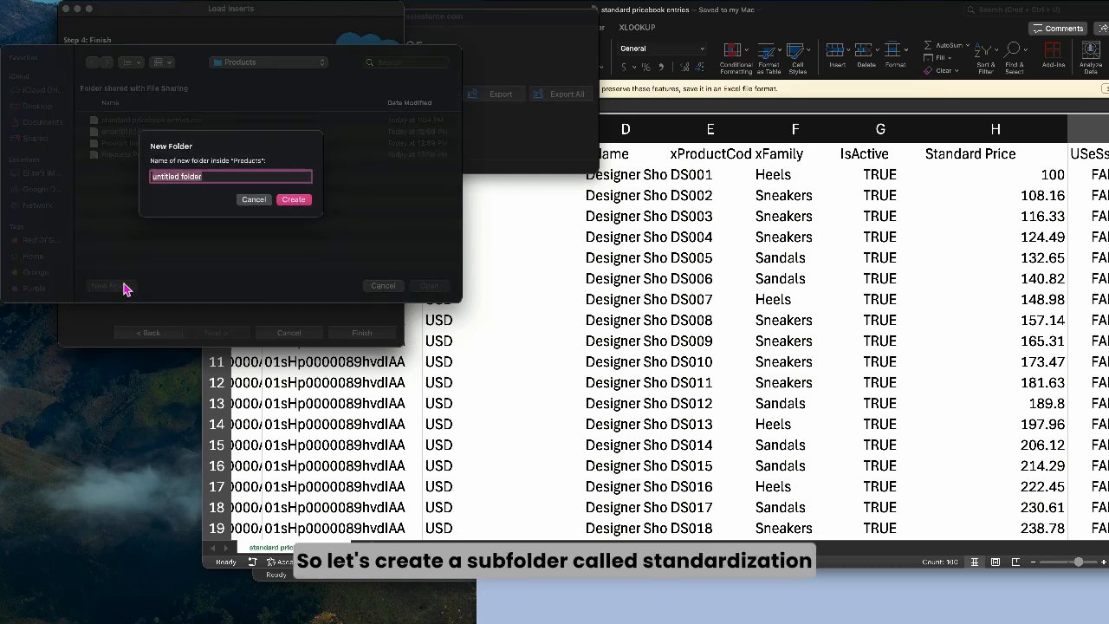
type("Standard Pricebook Entries")
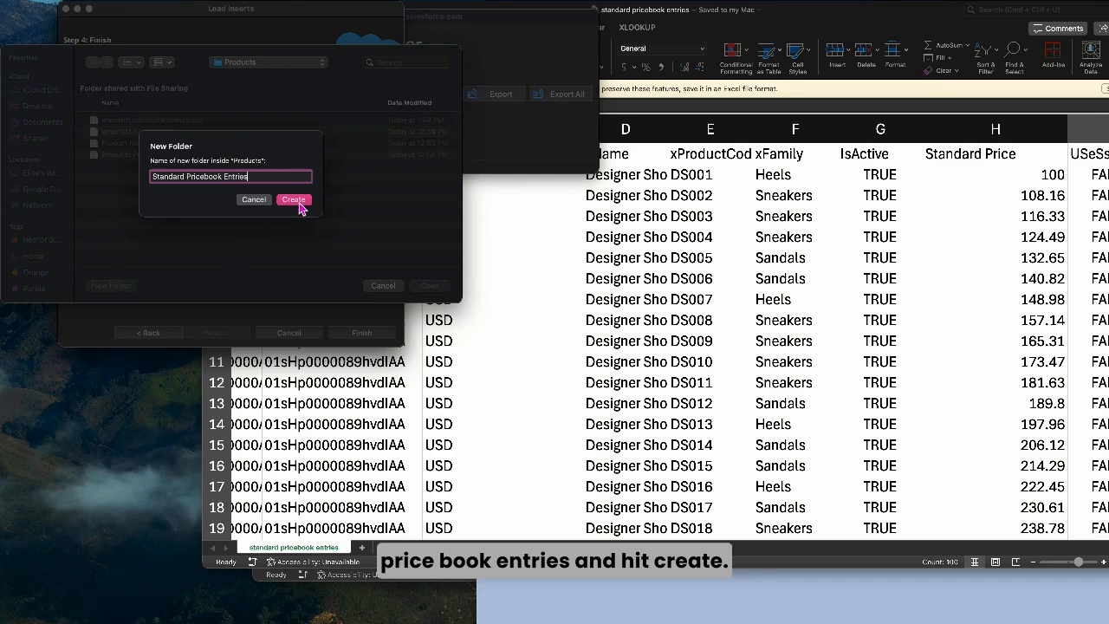
left_click(294, 200)
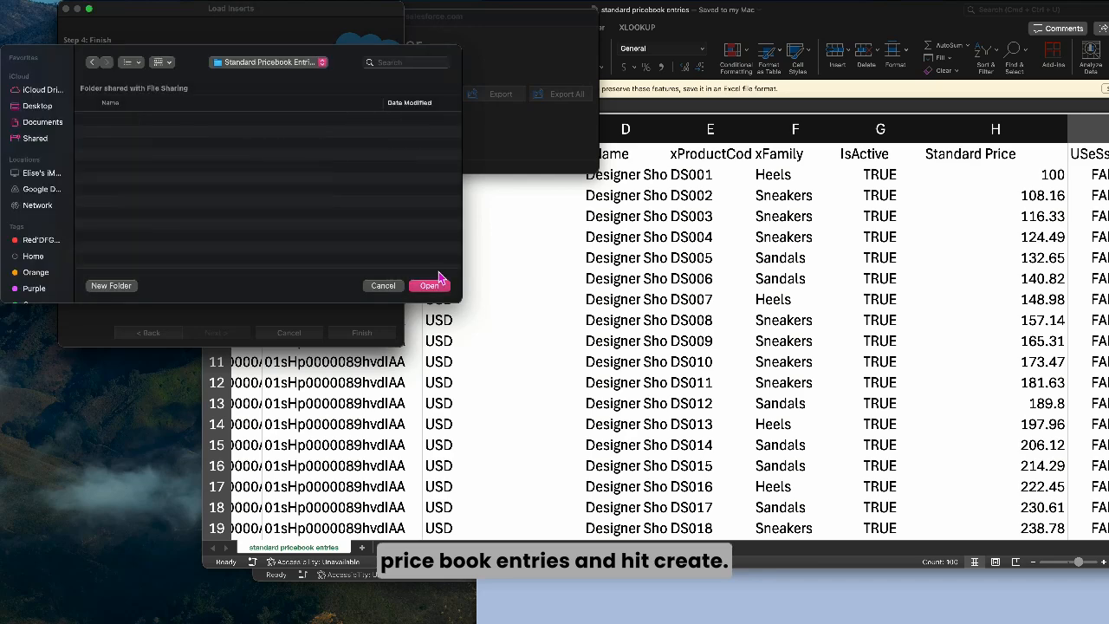
left_click(430, 285)
- Run the price book entry insert, accept the confirmation and dismiss the finished operation's summary
left_click(360, 334)
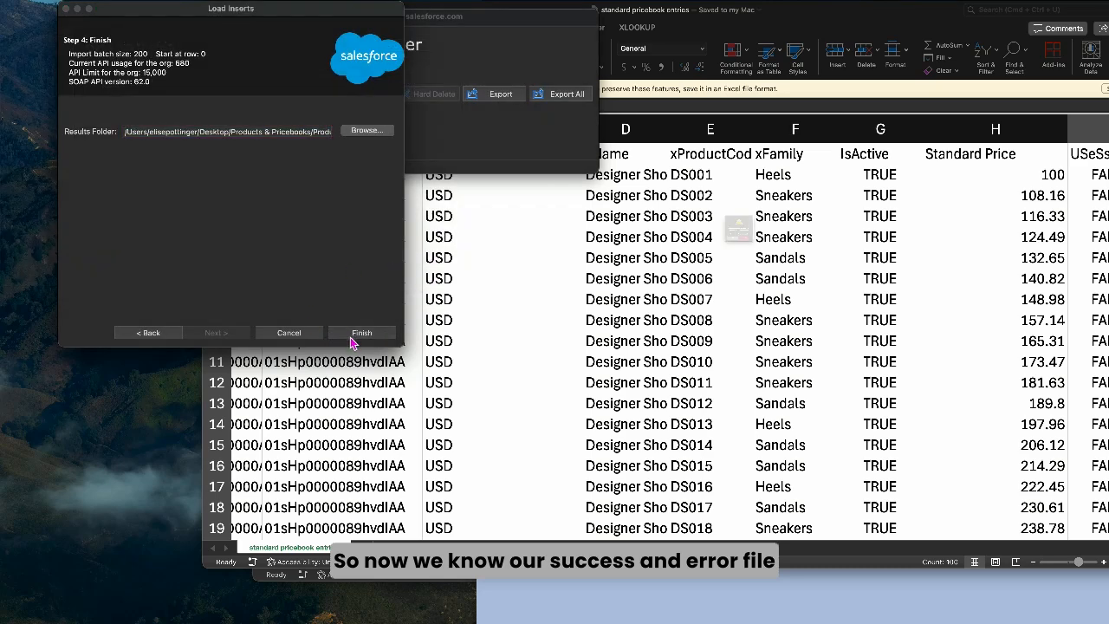
left_click(773, 278)
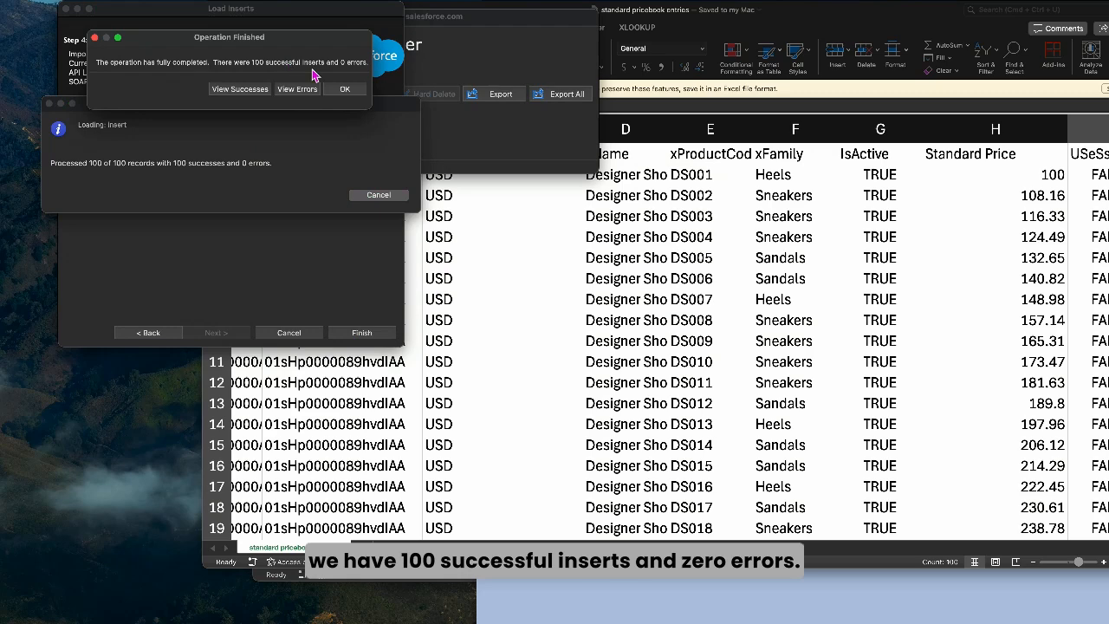
left_click(346, 90)
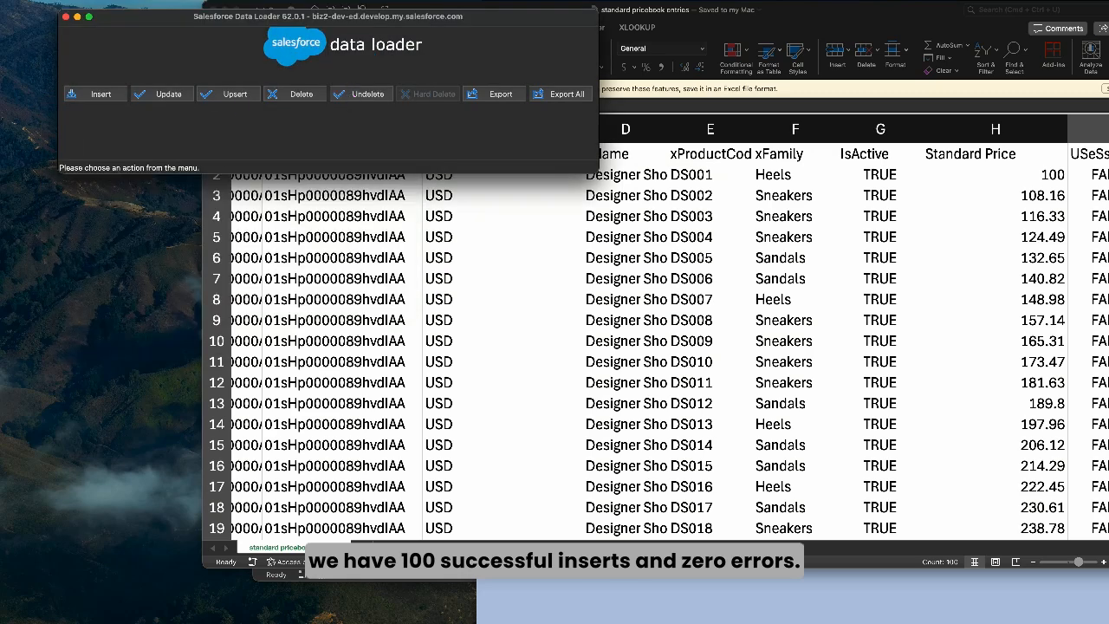
- Switch to the Finder window, expand the Standard Pricebook Entries folder and move the window so the full file list shows
left_click_drag(1108, 18, 859, 17)
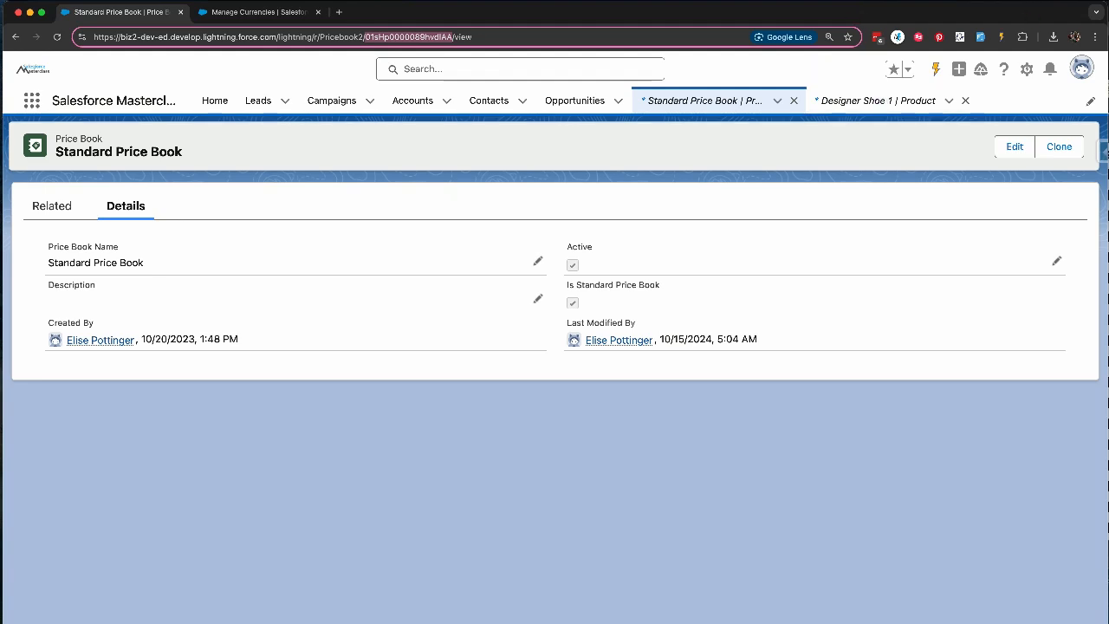
key("super+Tab")
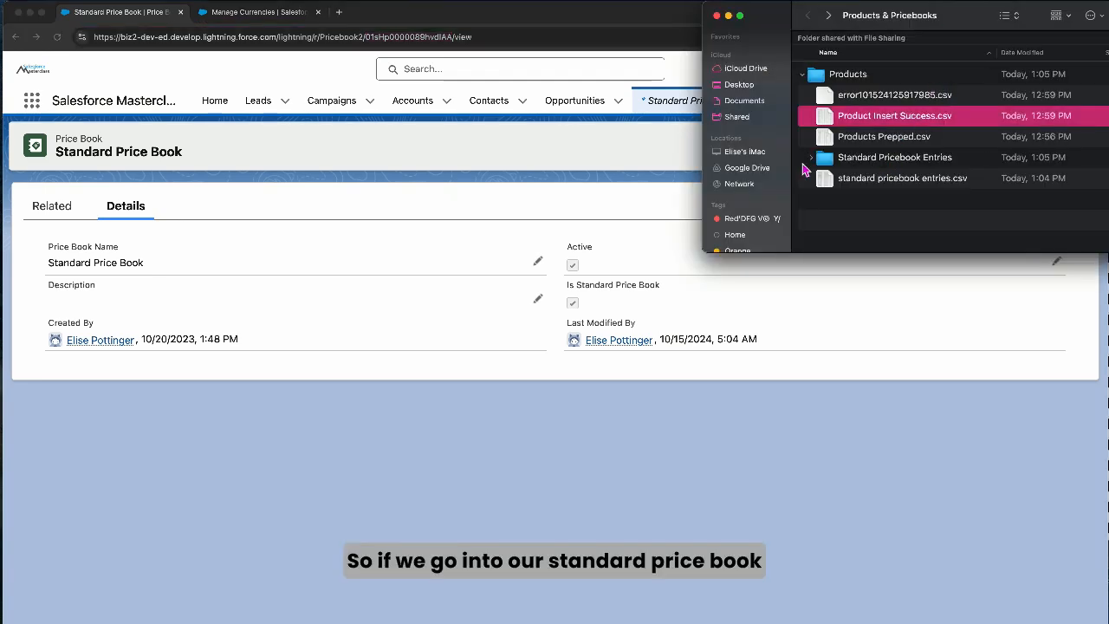
left_click(812, 159)
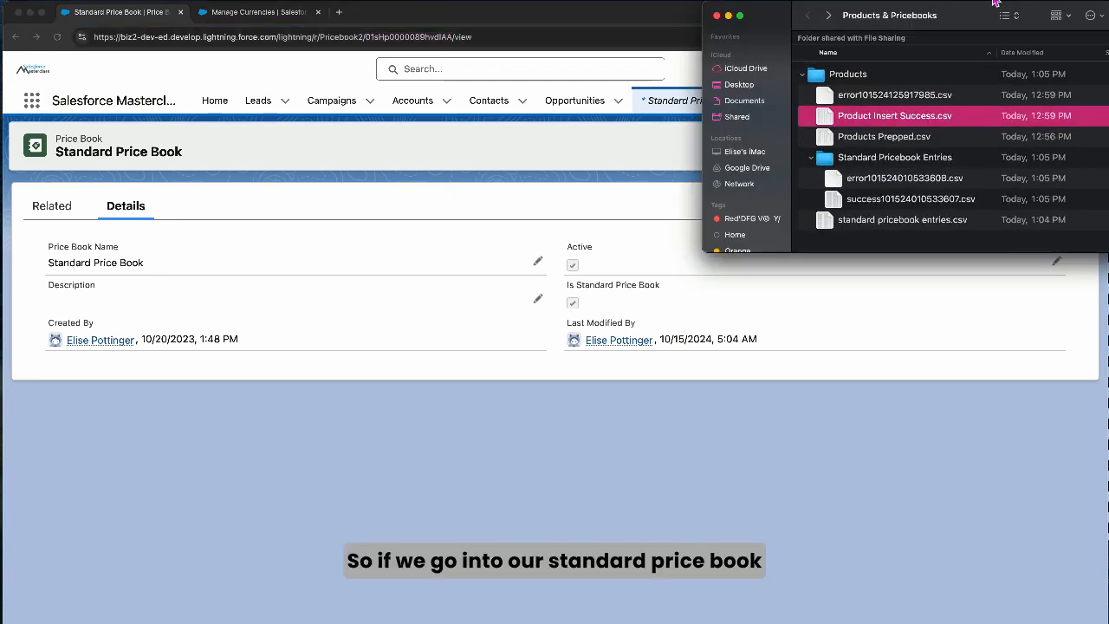
left_click_drag(974, 17, 718, 17)
- Rename the insert's success file as Standard Pricebook Entries Success.csv
left_click(624, 206)
right_click(624, 206)
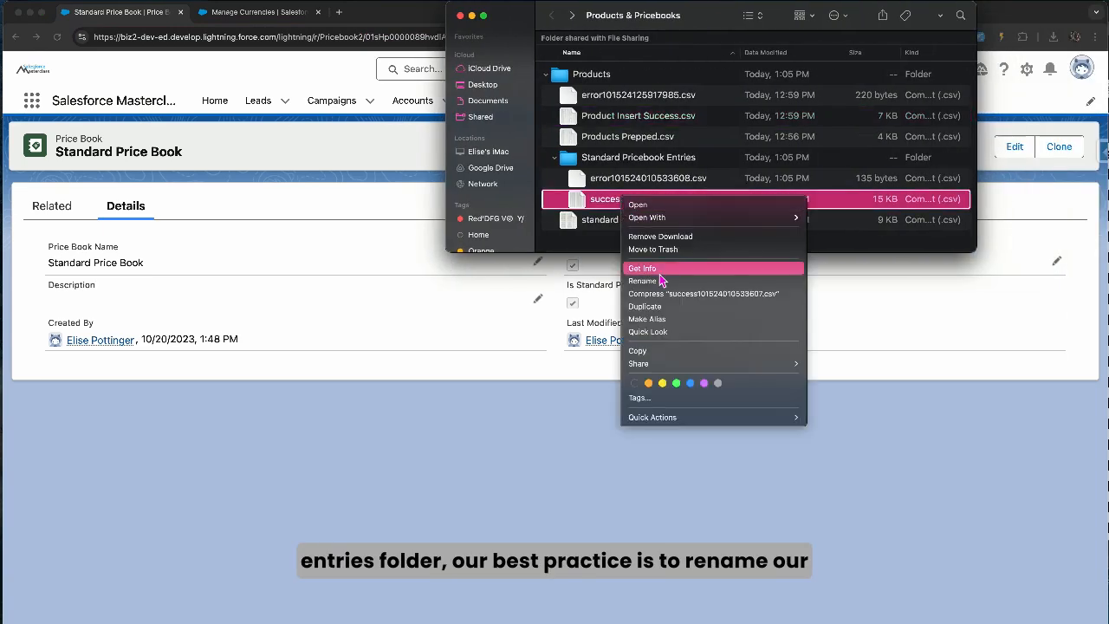
left_click(657, 282)
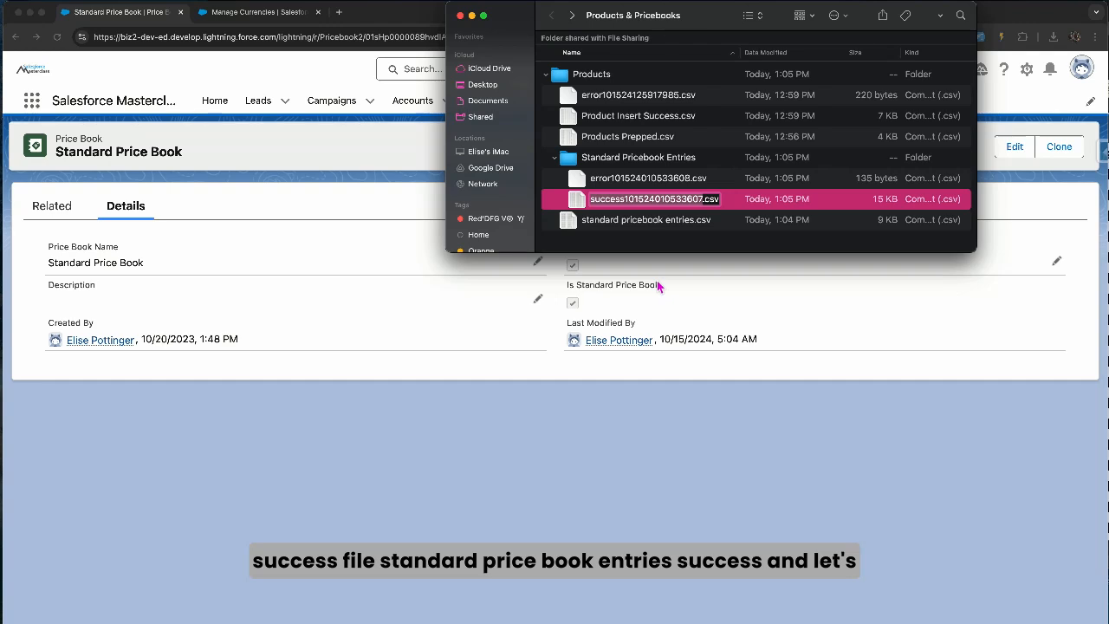
type("Standard Priceb")
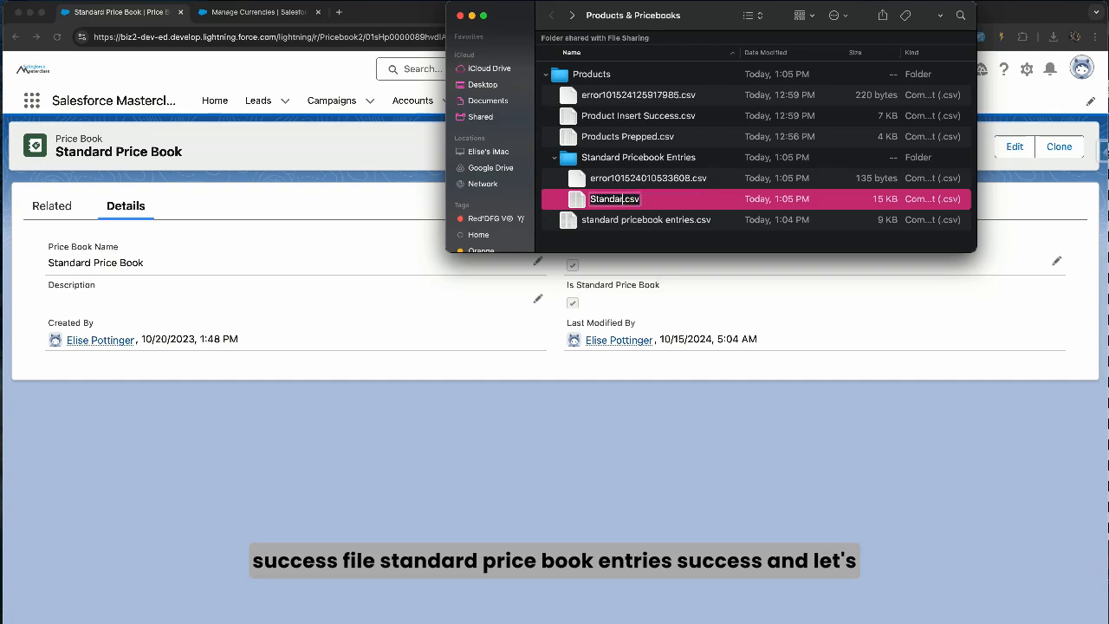
type("ook Entries Suc")
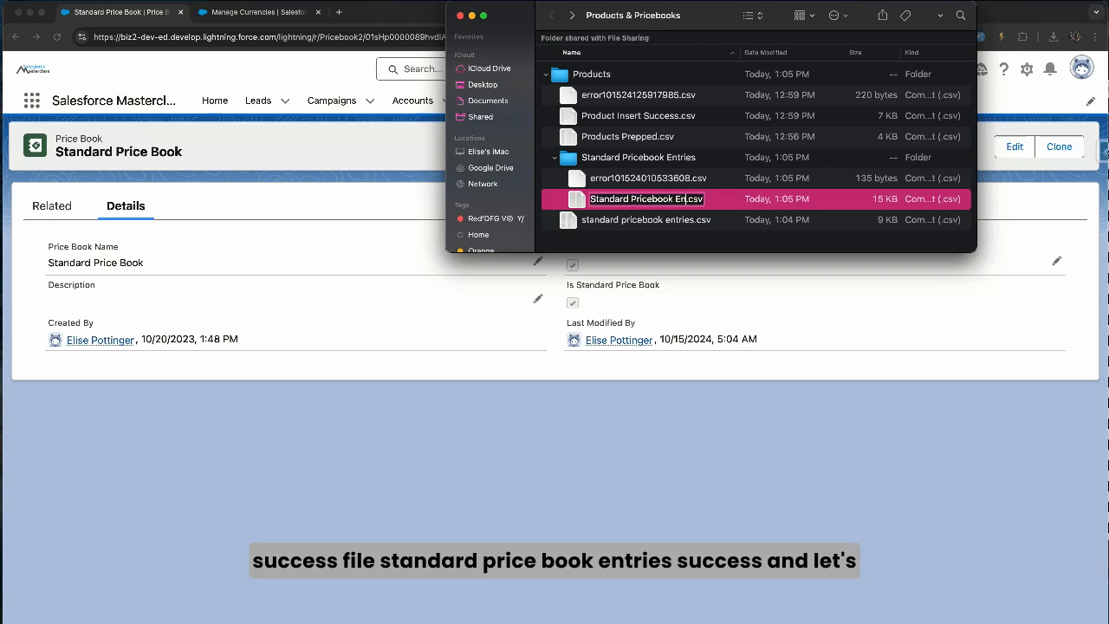
type("ess")
key("Return")
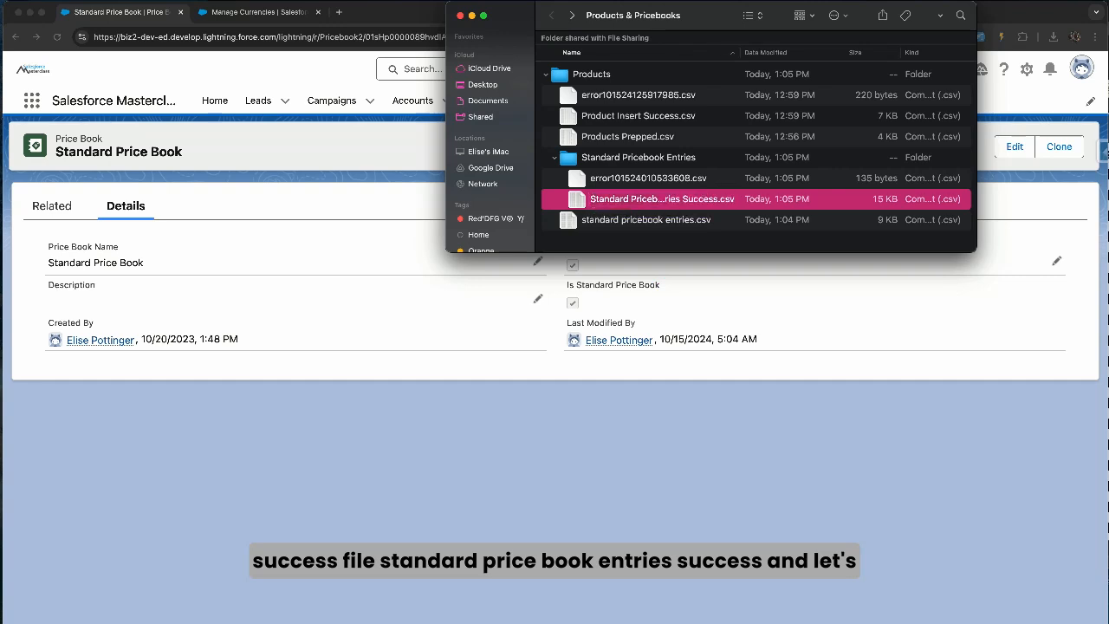
- Open the Standard Pricebook Entries Success file in Excel and copy the record ID of the first entry
double_click(652, 218)
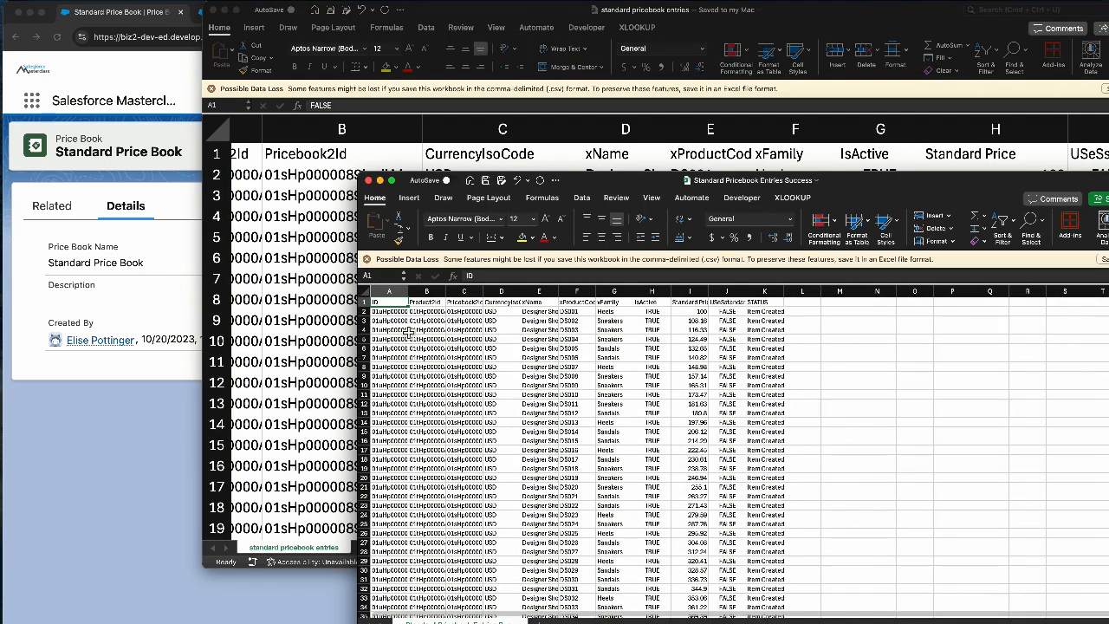
left_click(387, 314)
key("super+c")
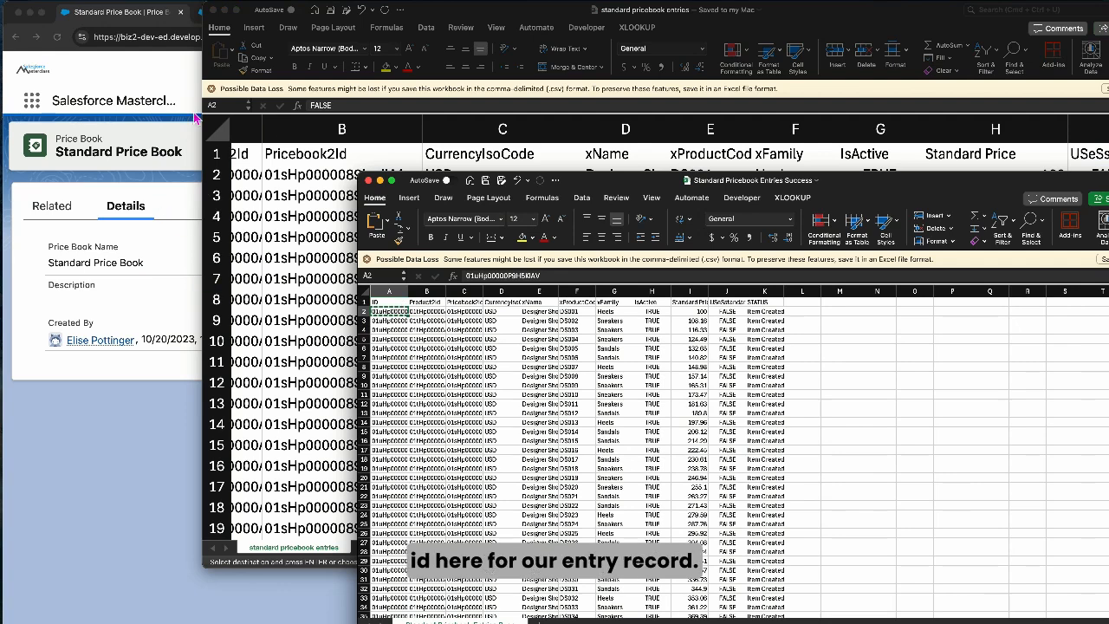
- Switch to the Salesforce browser window and open the created entry by replacing the URL path after force.com with the copied record ID
left_click(163, 144)
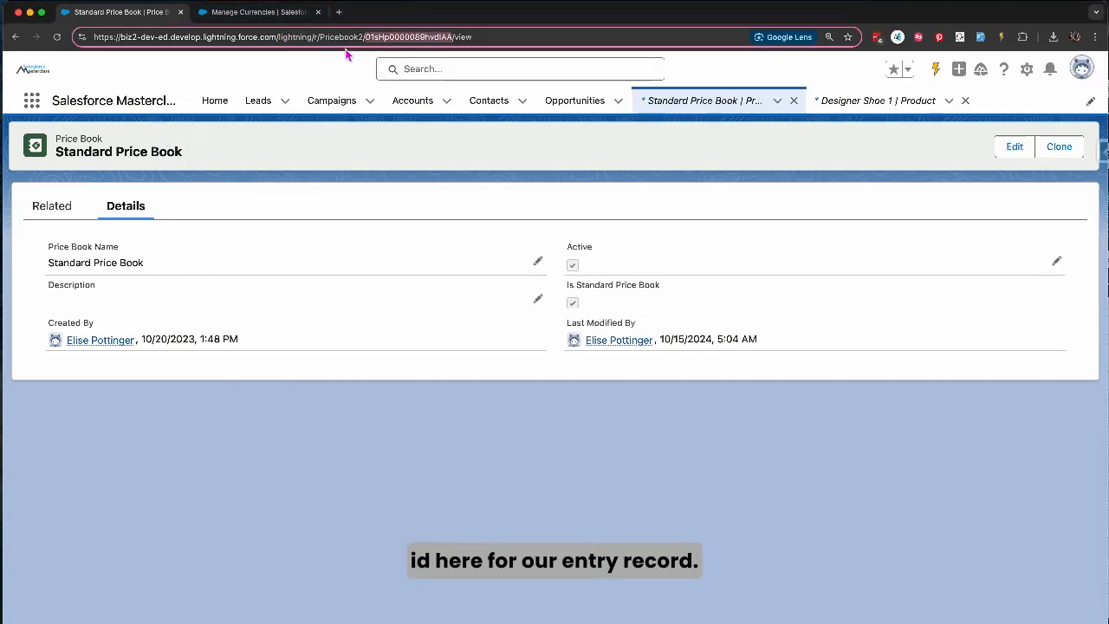
left_click_drag(278, 37, 619, 40)
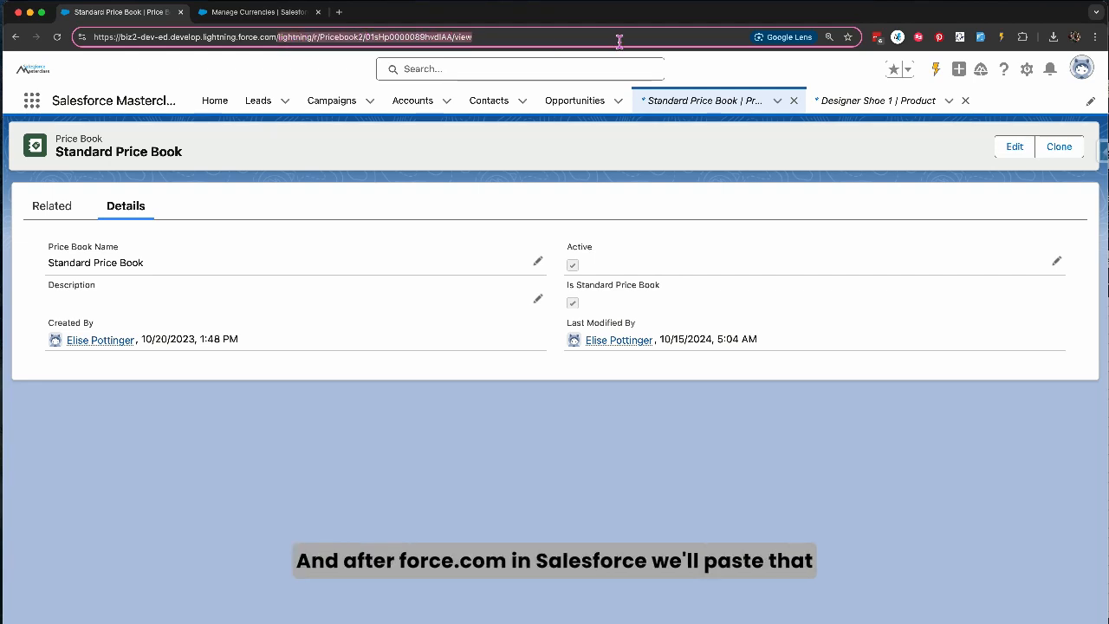
key("BackSpace")
key("super+v")
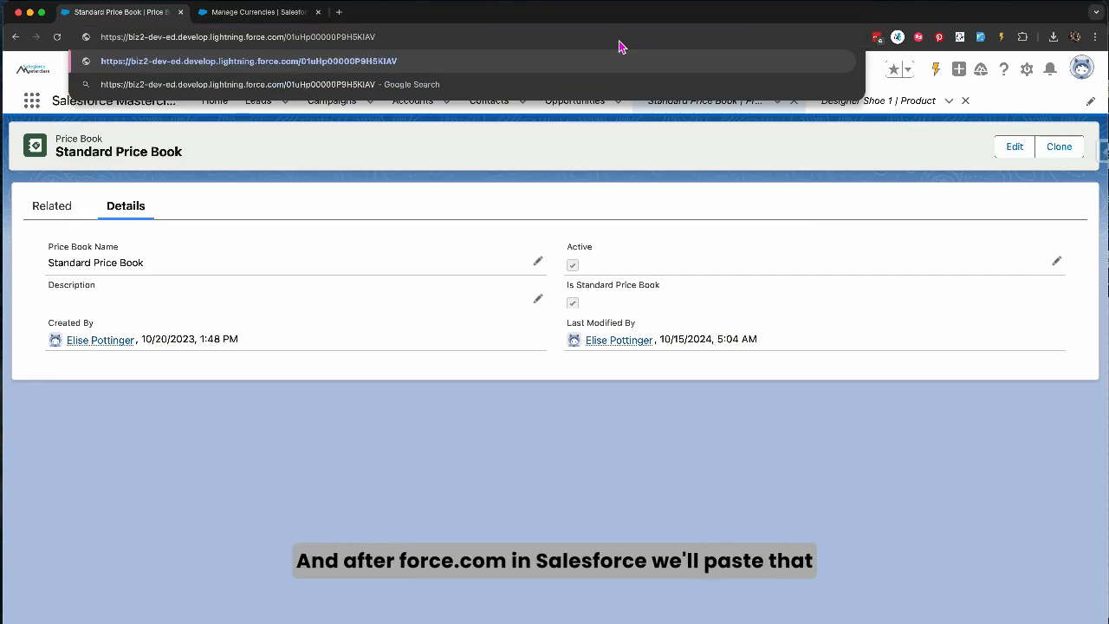
key("Return")
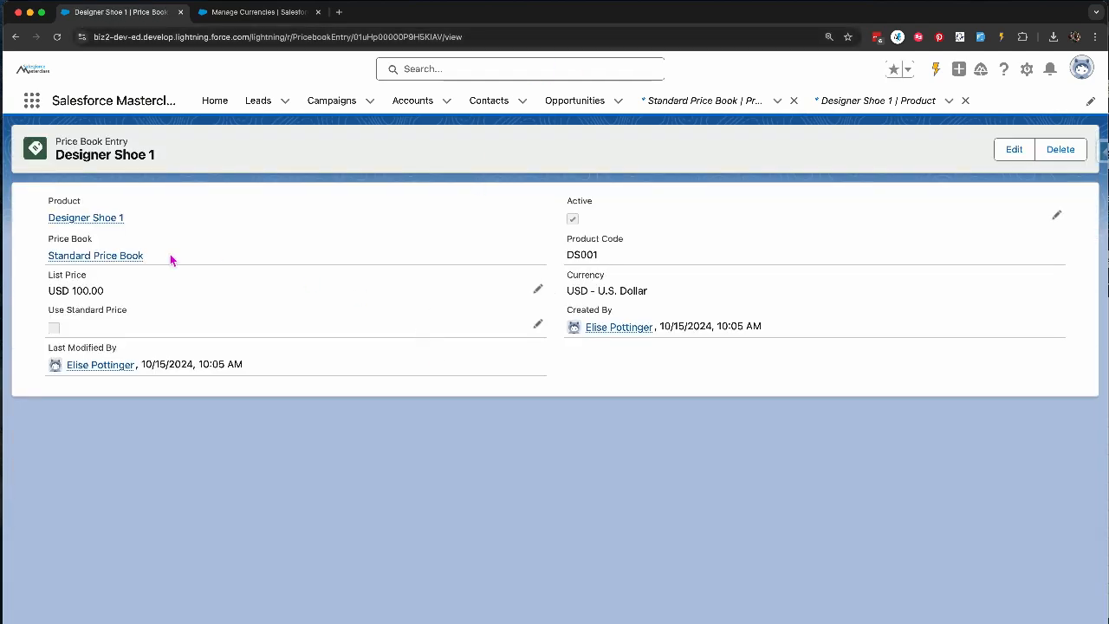
- Open the entry's linked product record, Designer Shoe 1, and show its related price books
mouse_move(55, 219)
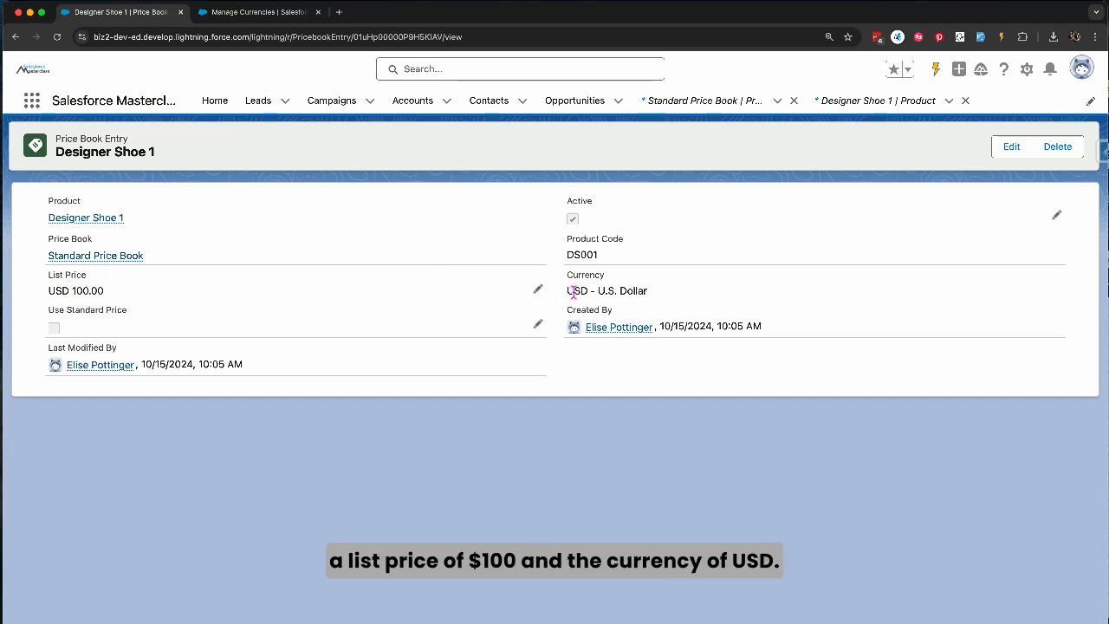
left_click(87, 223)
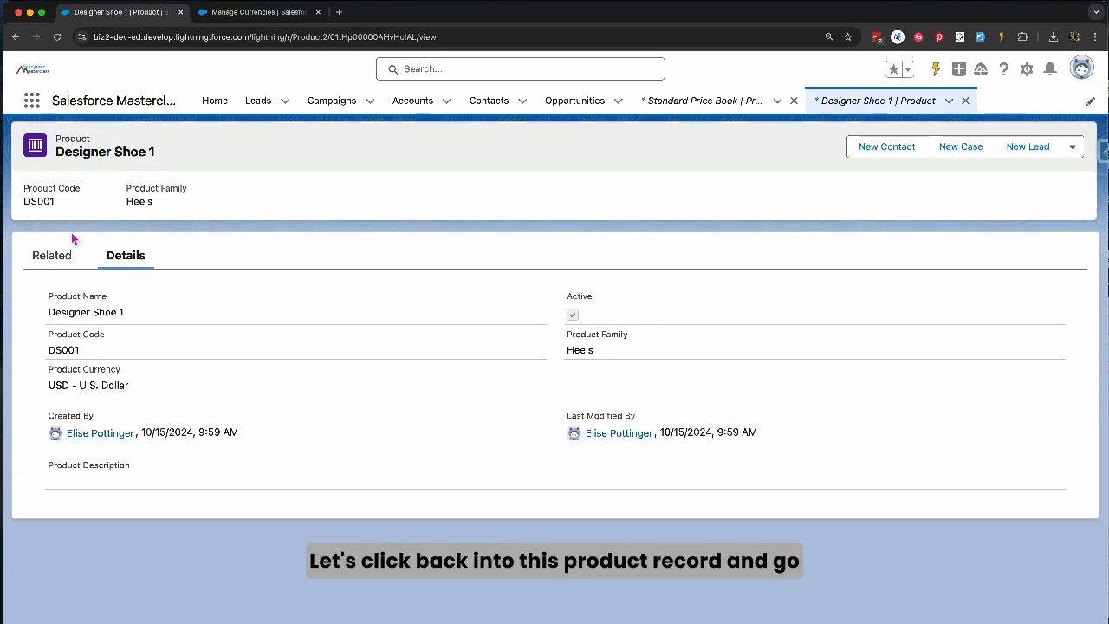
left_click(57, 256)
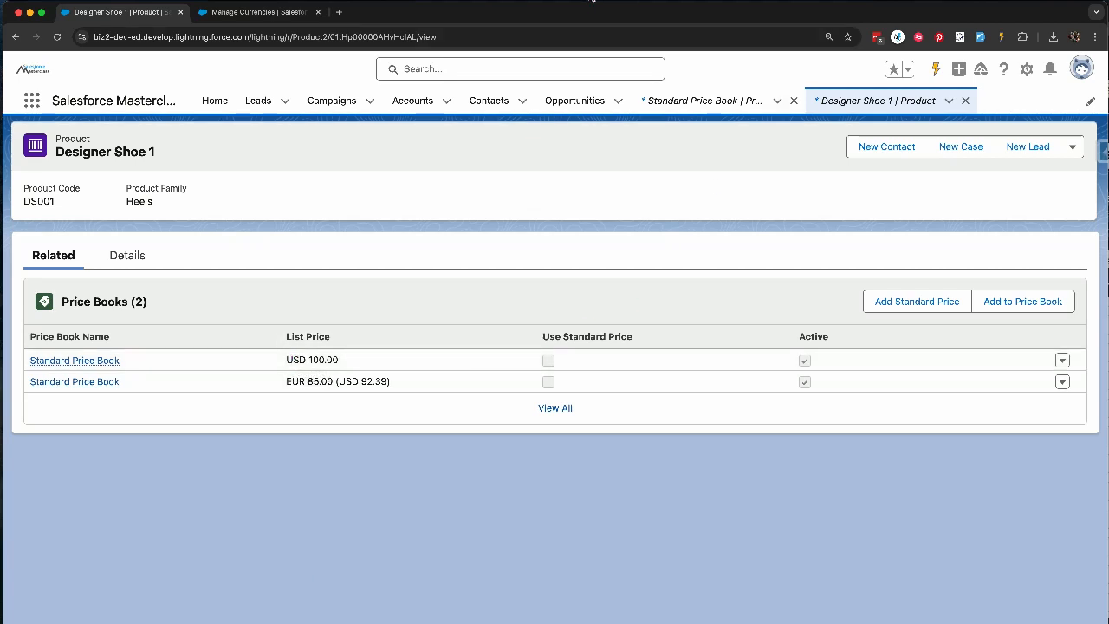
- Switch back to Excel, bring the Standard Pricebook Entries Success workbook fully into view and close it
left_click_drag(562, 12, 579, 44)
left_click(1107, 227)
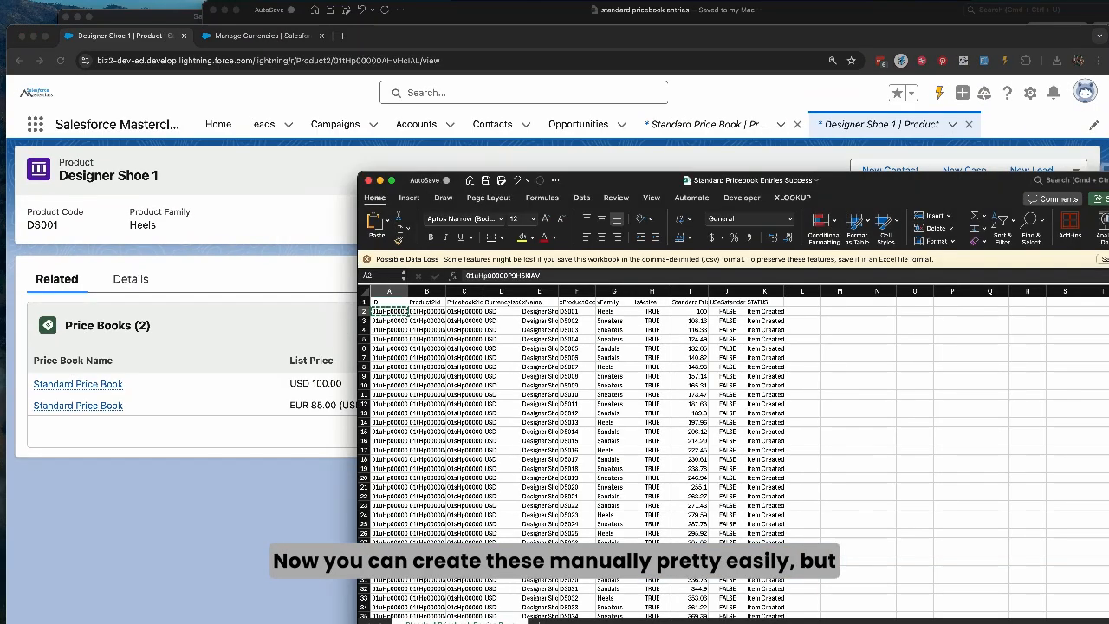
left_click_drag(894, 198, 792, 42)
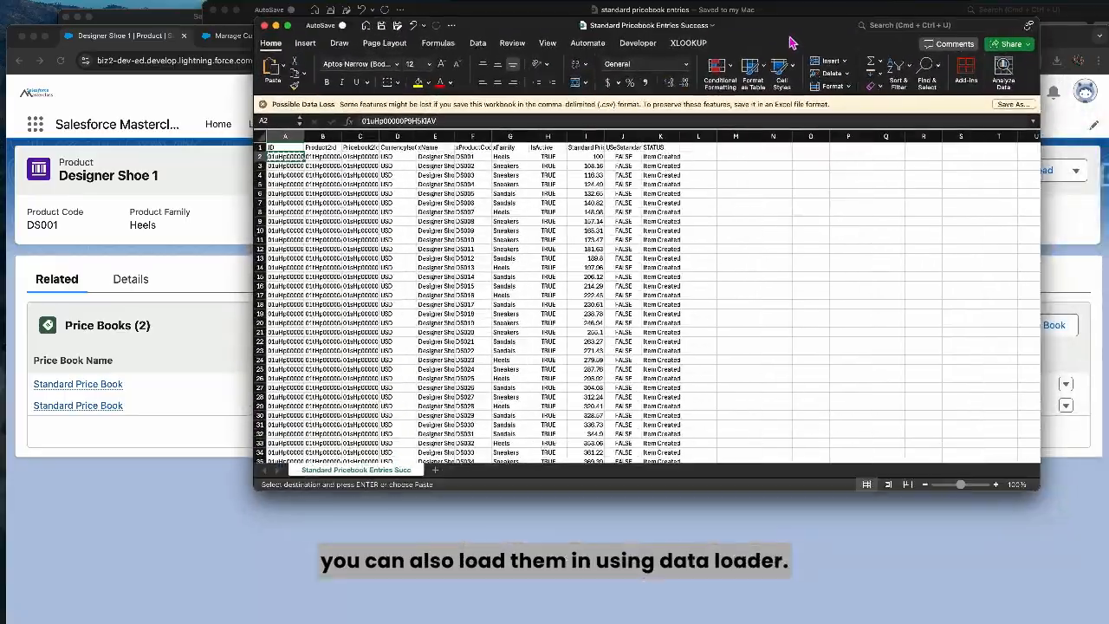
left_click(265, 25)
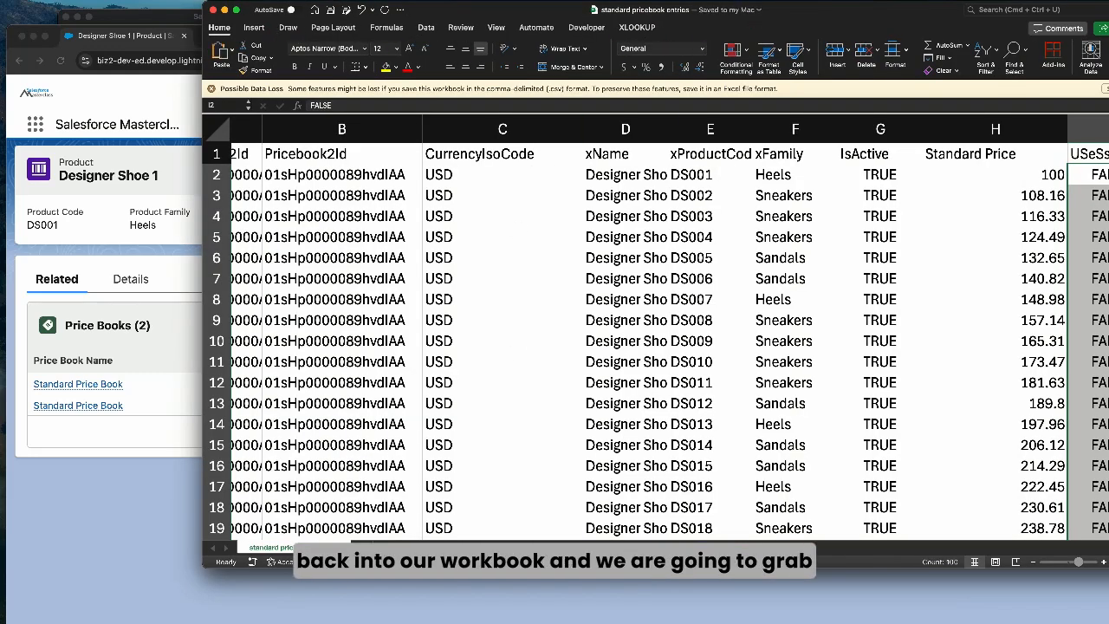
- In the Products & Pricebooks Workbook, copy rows 1 to 4 of the Pricebooks Sample Data sheet and paste them into a new blank workbook
left_click(1040, 622)
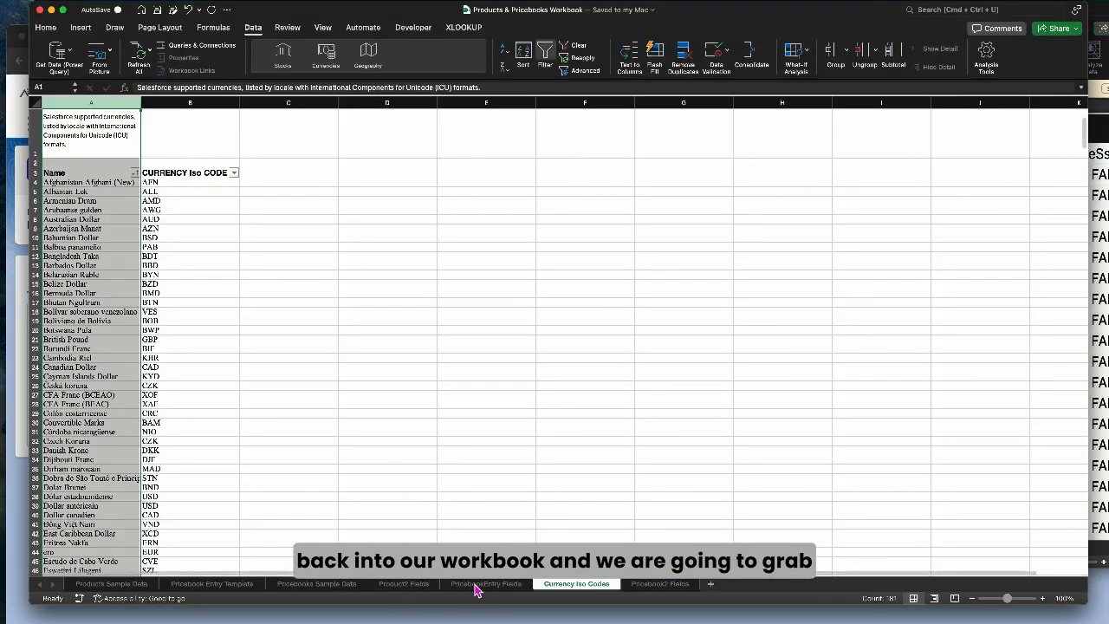
left_click(327, 588)
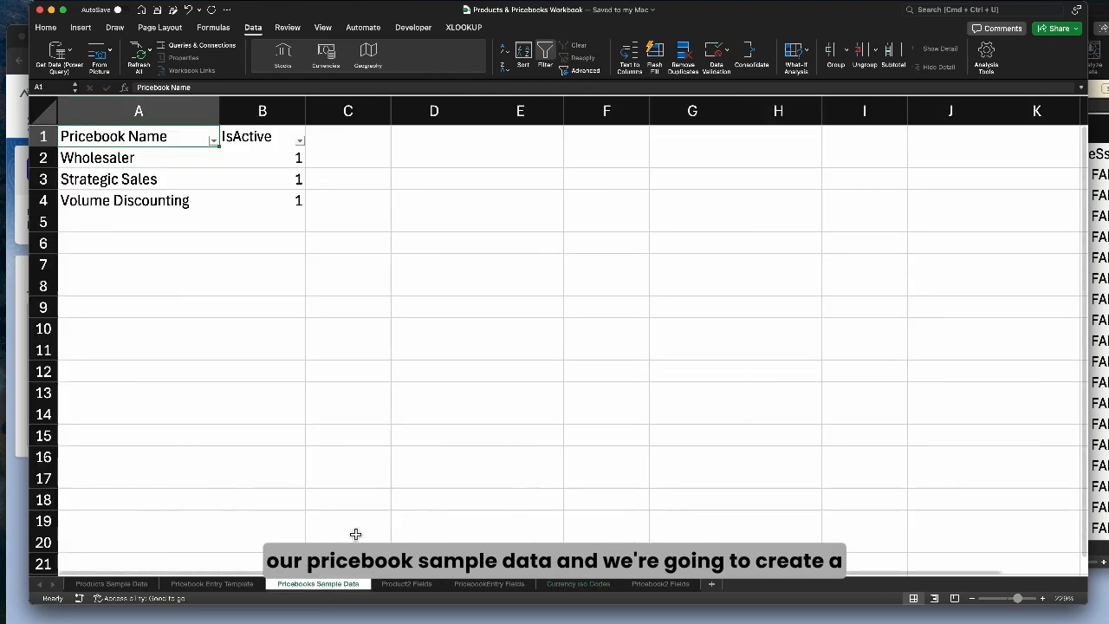
left_click_drag(43, 136, 47, 200)
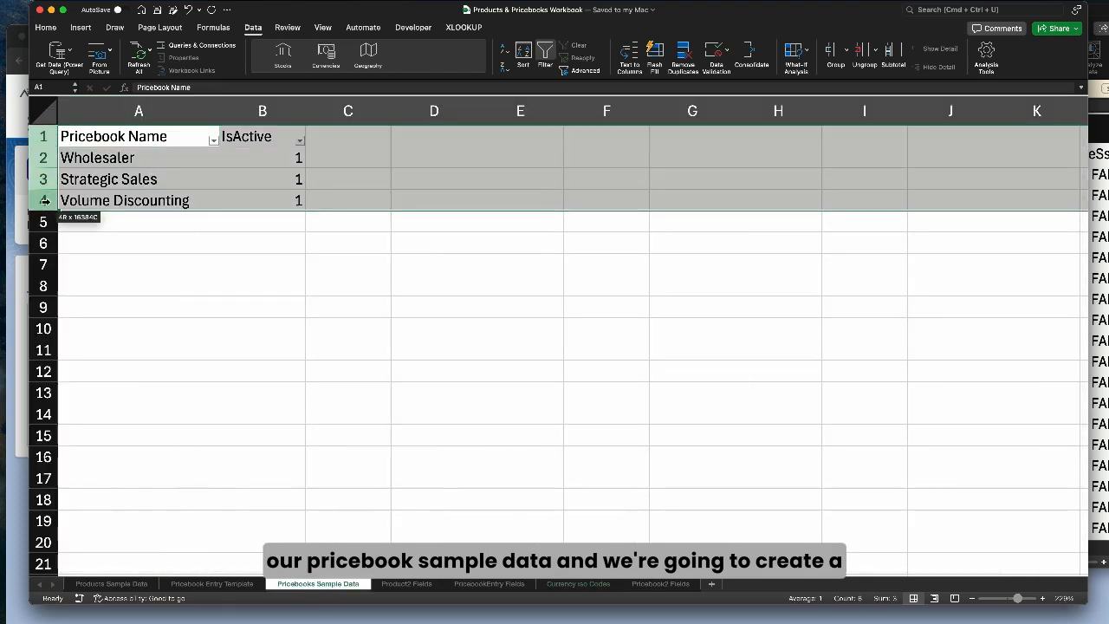
key("super+c")
left_click(77, 3)
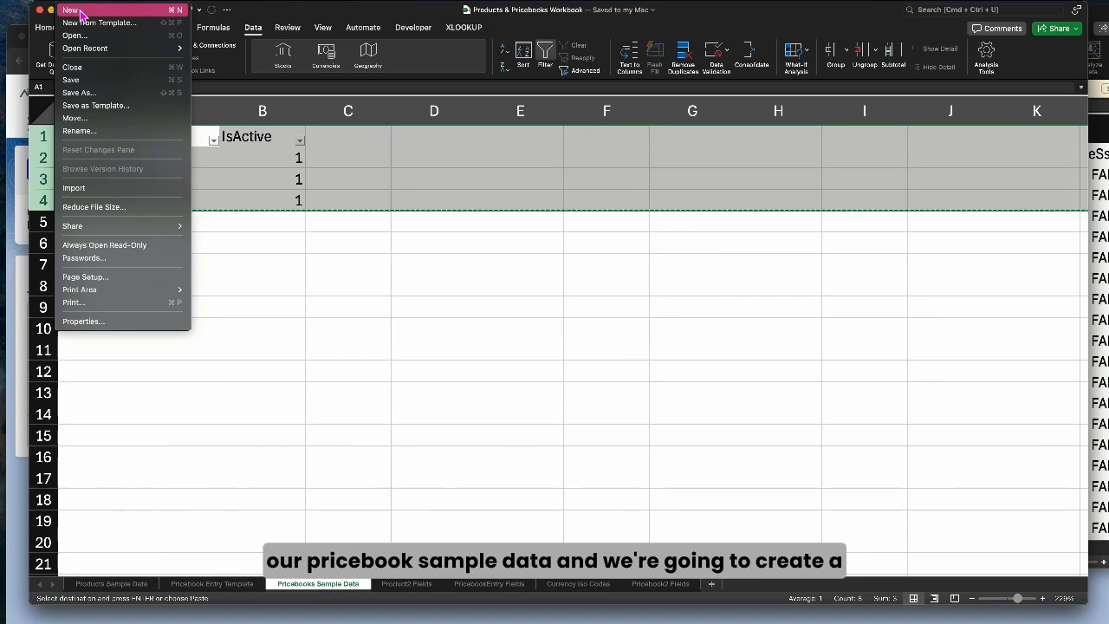
left_click(71, 10)
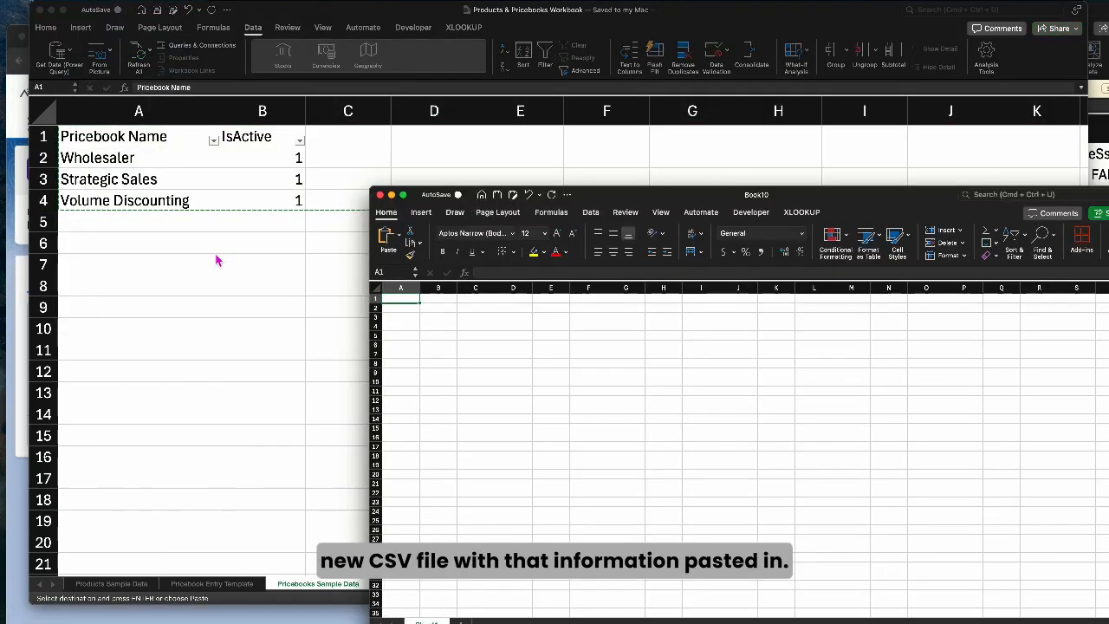
key("super+v")
- Start saving the new workbook with the name pricebooks prepped and the Comma Separated Values (.csv) format
left_click(76, 4)
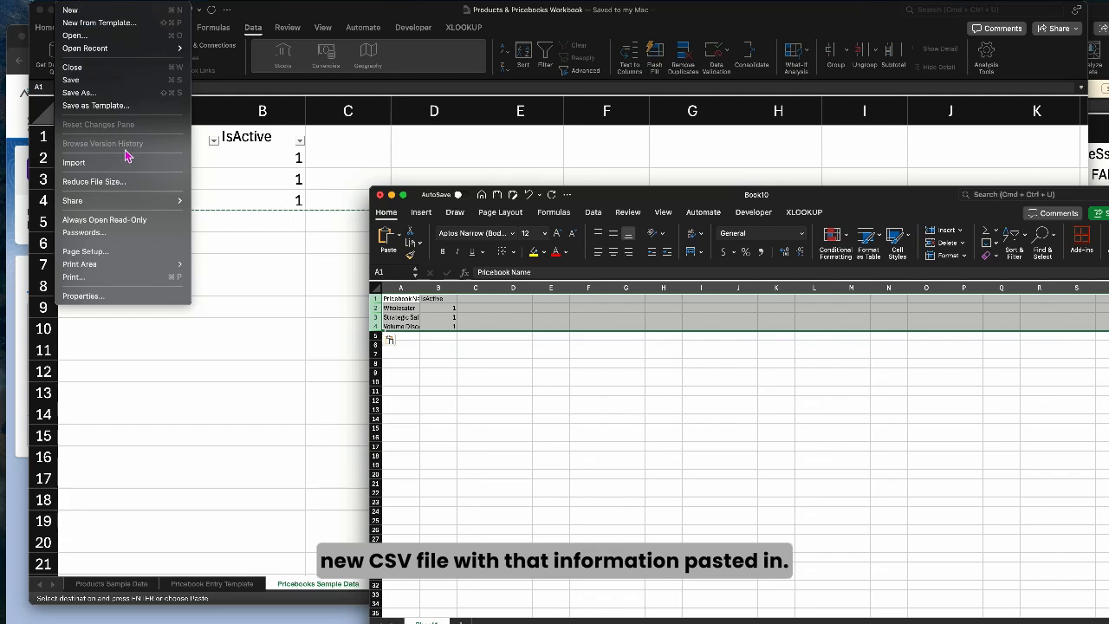
left_click(105, 84)
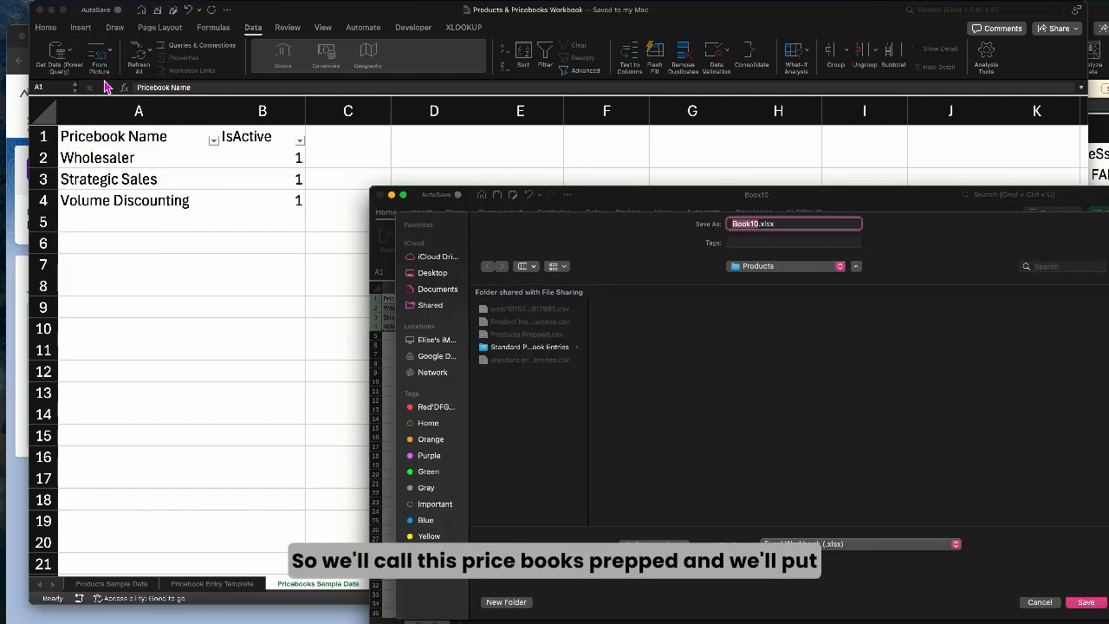
type("pricebook")
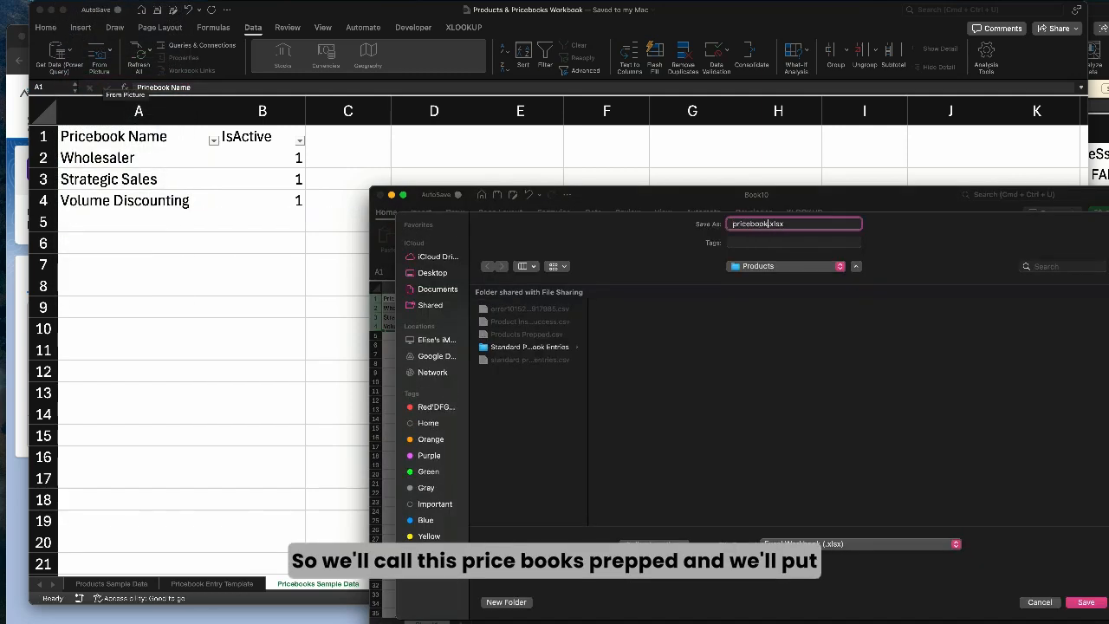
type("s")
left_click(901, 546)
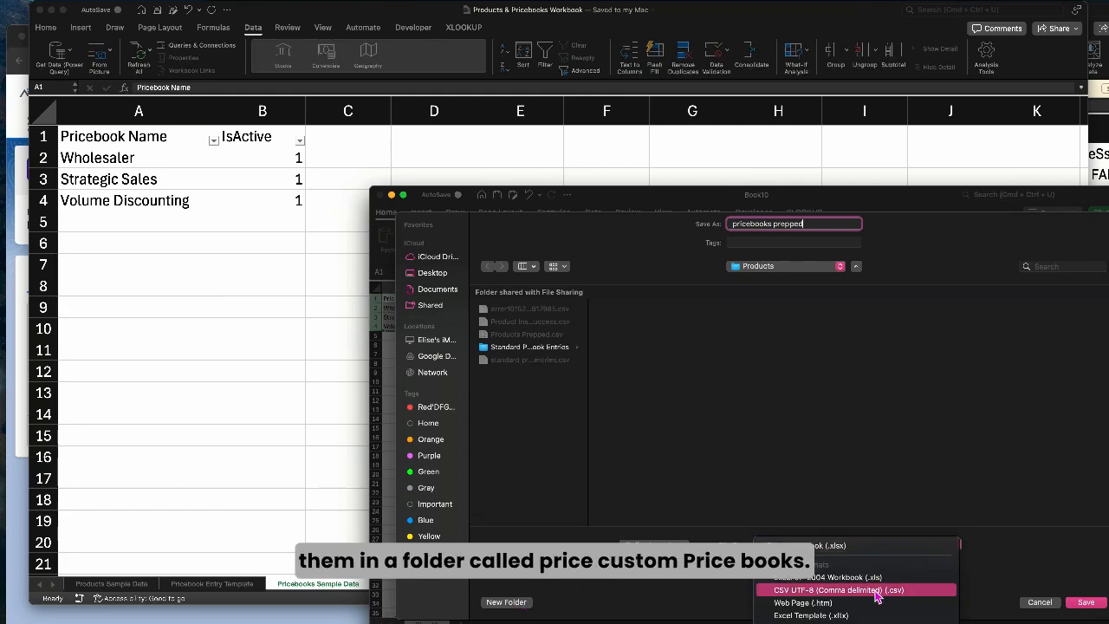
key("Return")
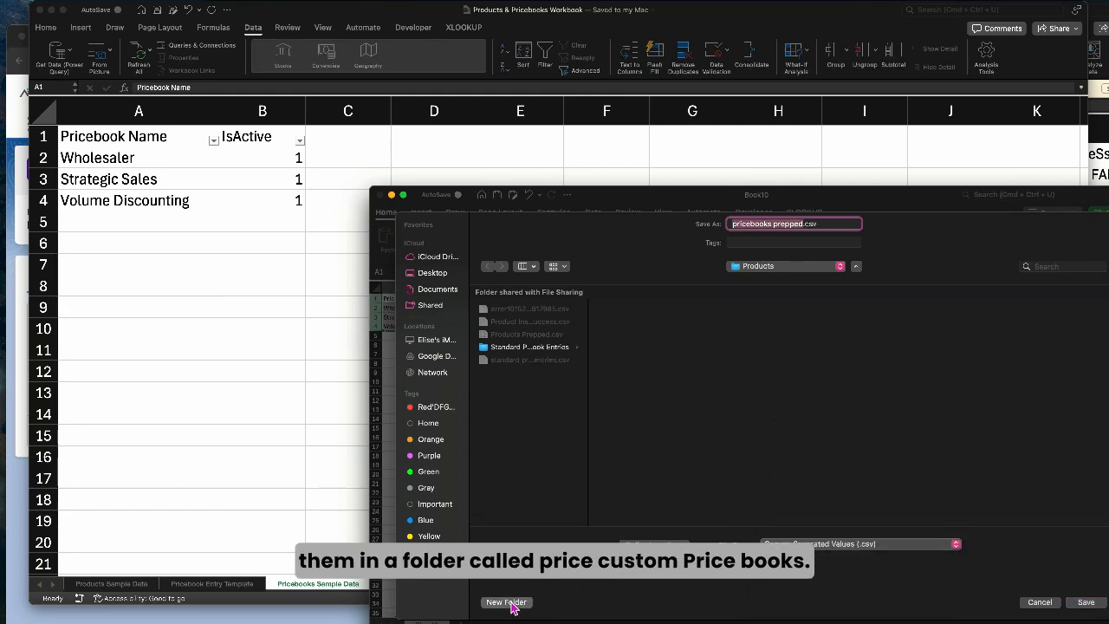
- Create a folder named custom pricebooks inside Products and save the CSV file in it
left_click(509, 602)
type("pric")
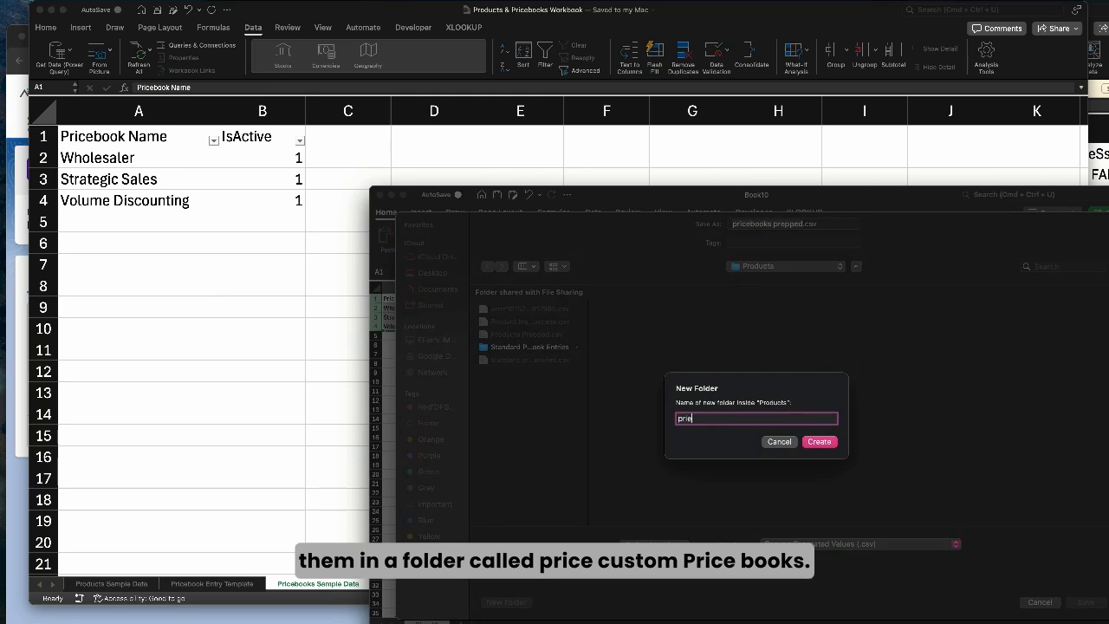
key("BackSpace")
key("BackSpace")
type("custom pr")
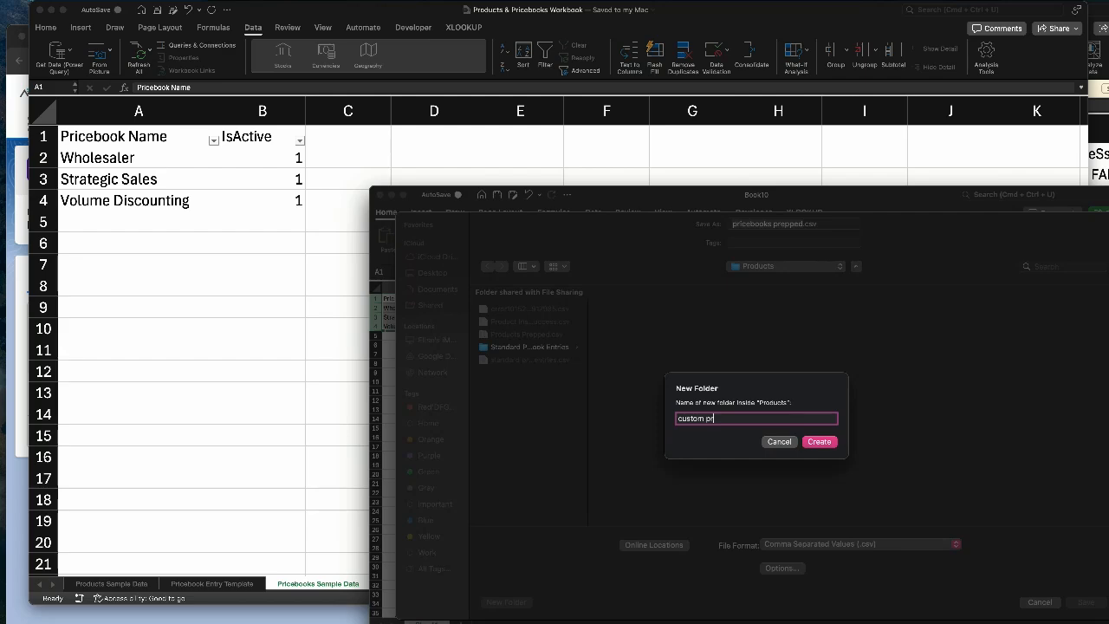
key("Return")
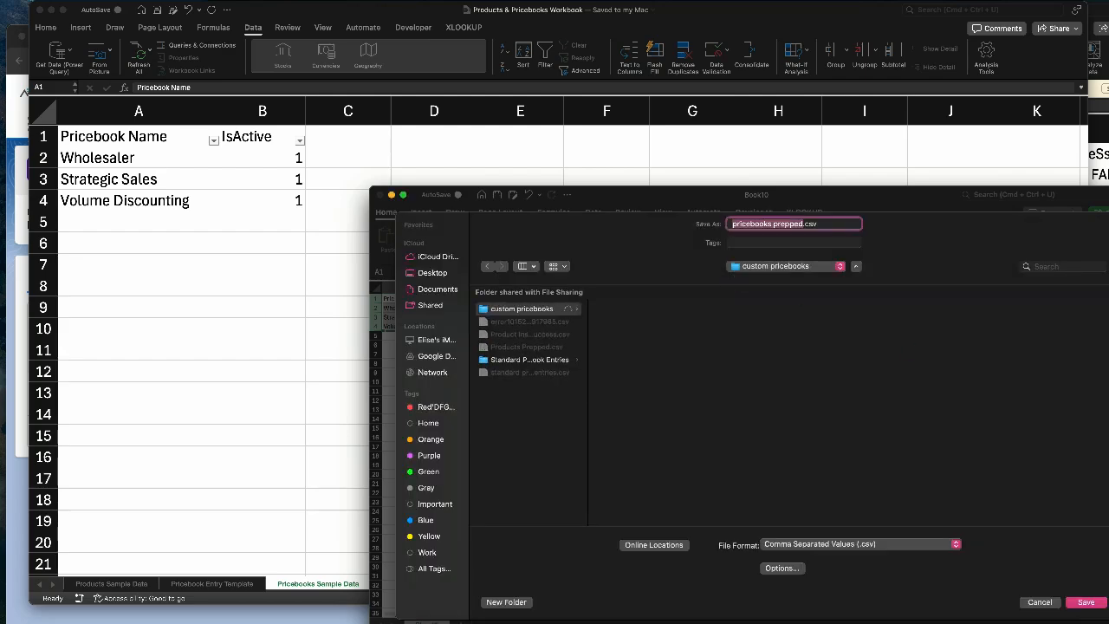
left_click(1086, 603)
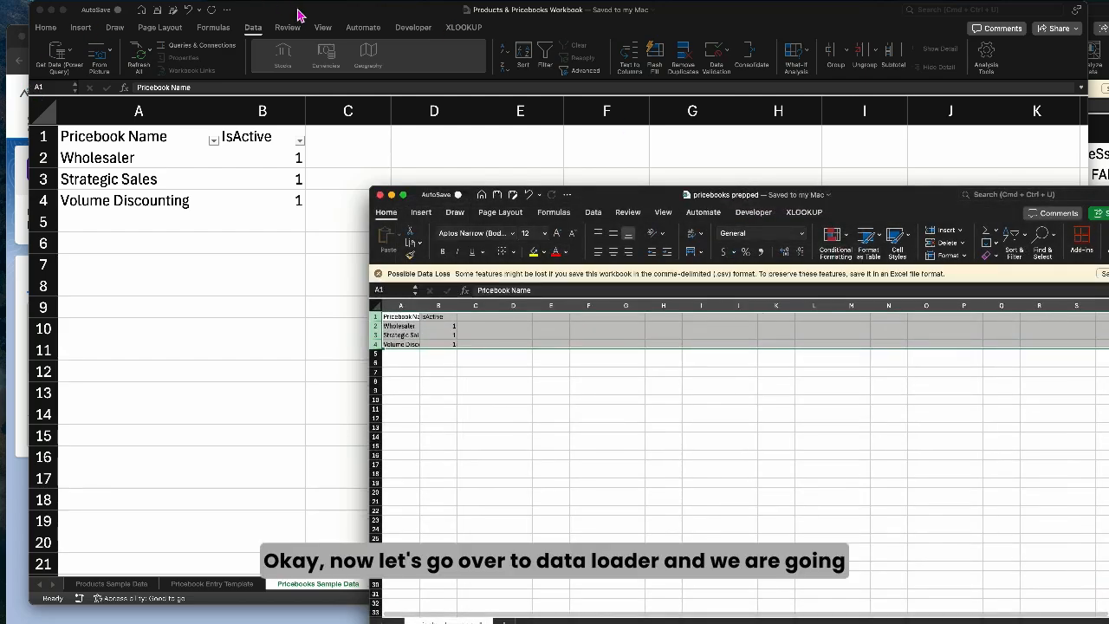
- Switch to Salesforce Data Loader and start an insert for the Price Book (Pricebook2) object
left_click_drag(292, 12, 687, 2)
left_click(159, 18)
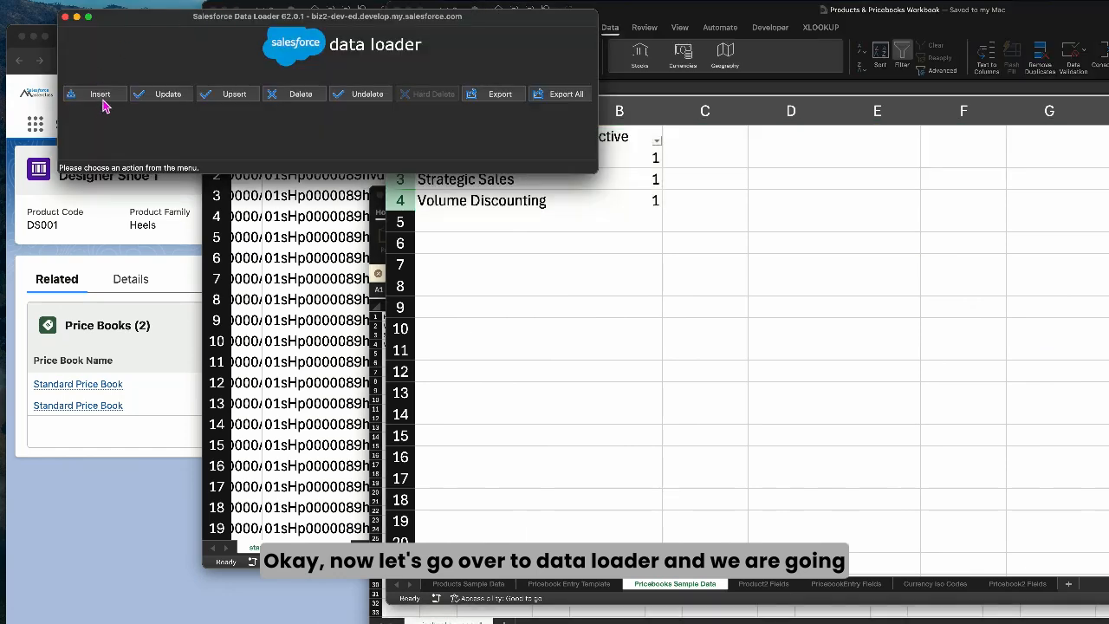
left_click(120, 94)
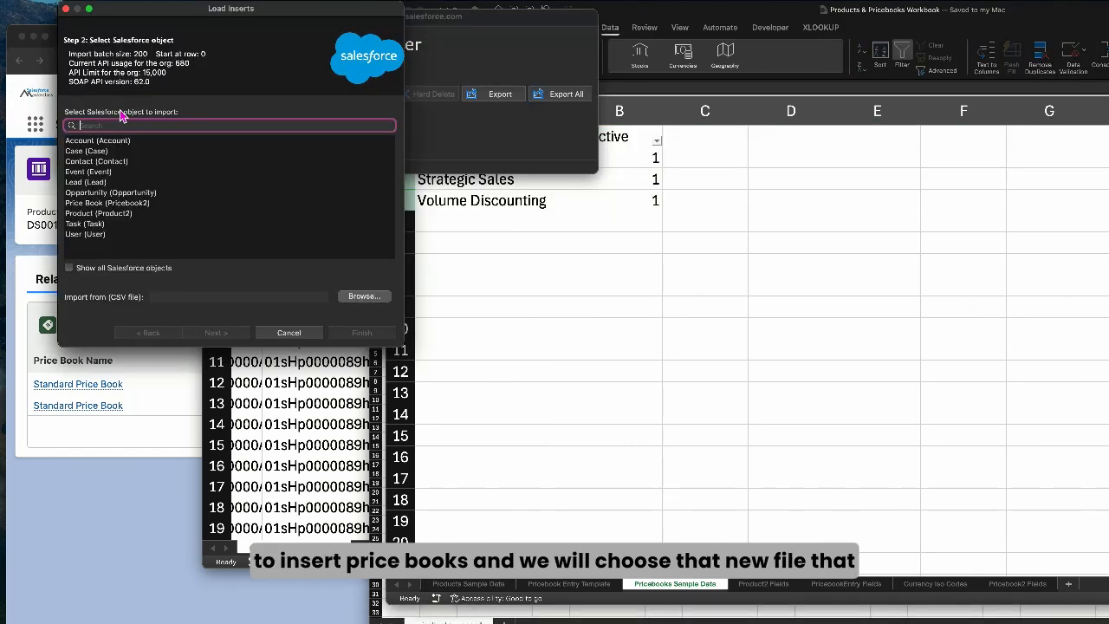
left_click(130, 213)
left_click(125, 203)
- Choose pricebooks prepped.csv from the custom pricebooks folder as the import file, accept the data selection summary and continue to mapping
left_click(358, 300)
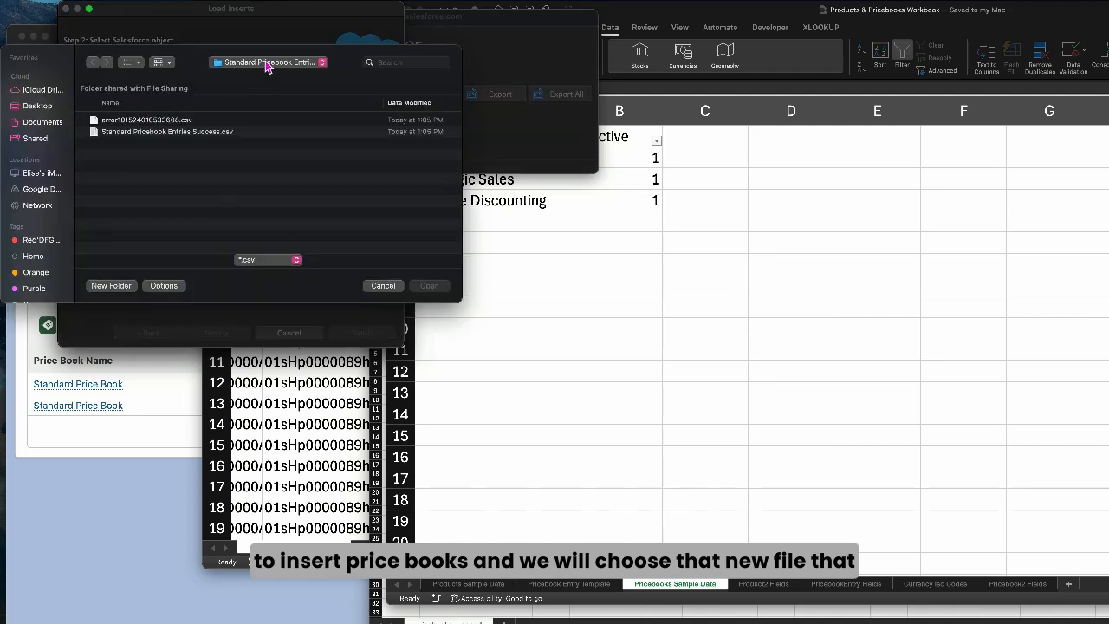
left_click(266, 62)
left_click(269, 146)
left_click(144, 121)
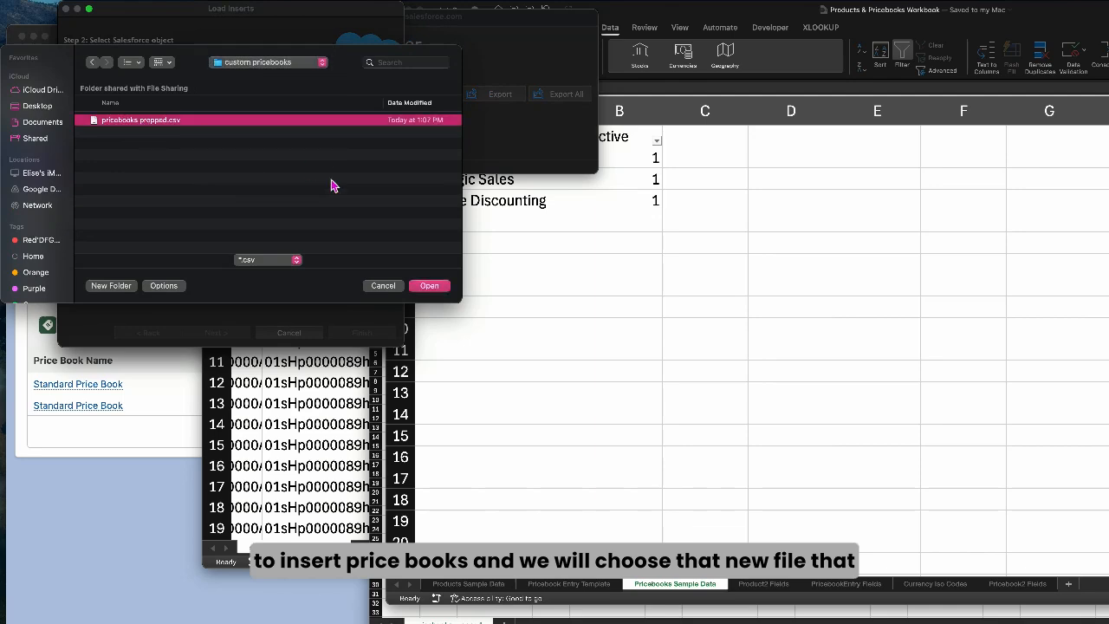
left_click(428, 285)
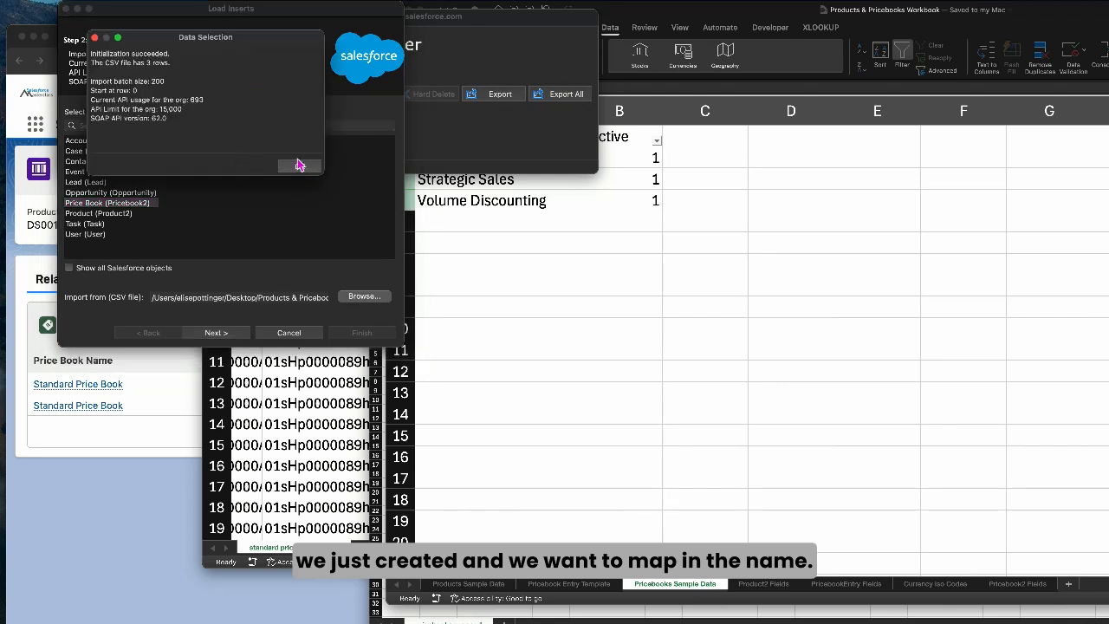
left_click(299, 166)
left_click(216, 333)
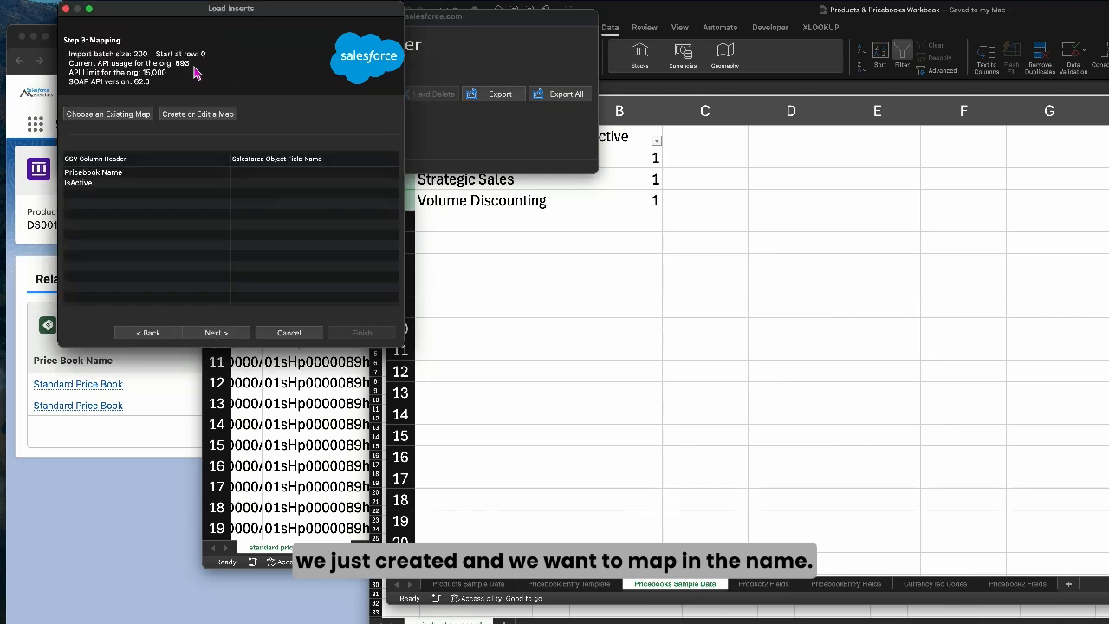
- Create a field map by auto-matching the columns and mapping Name to the Pricebook Name column, then accept it and continue
left_click(201, 113)
left_click(231, 75)
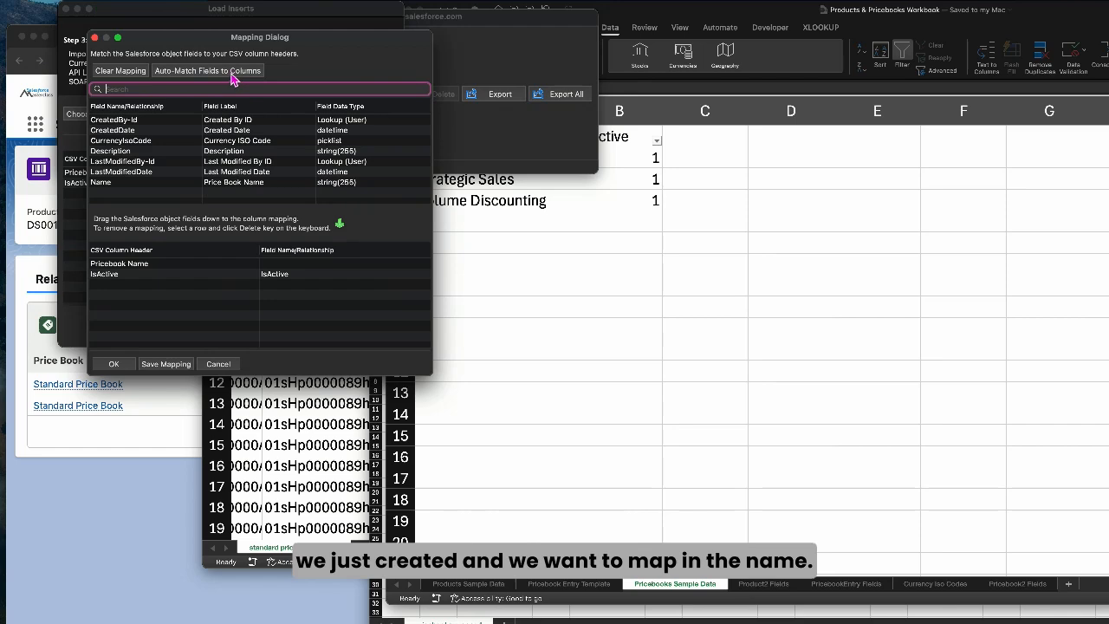
left_click_drag(117, 189, 277, 264)
left_click(113, 364)
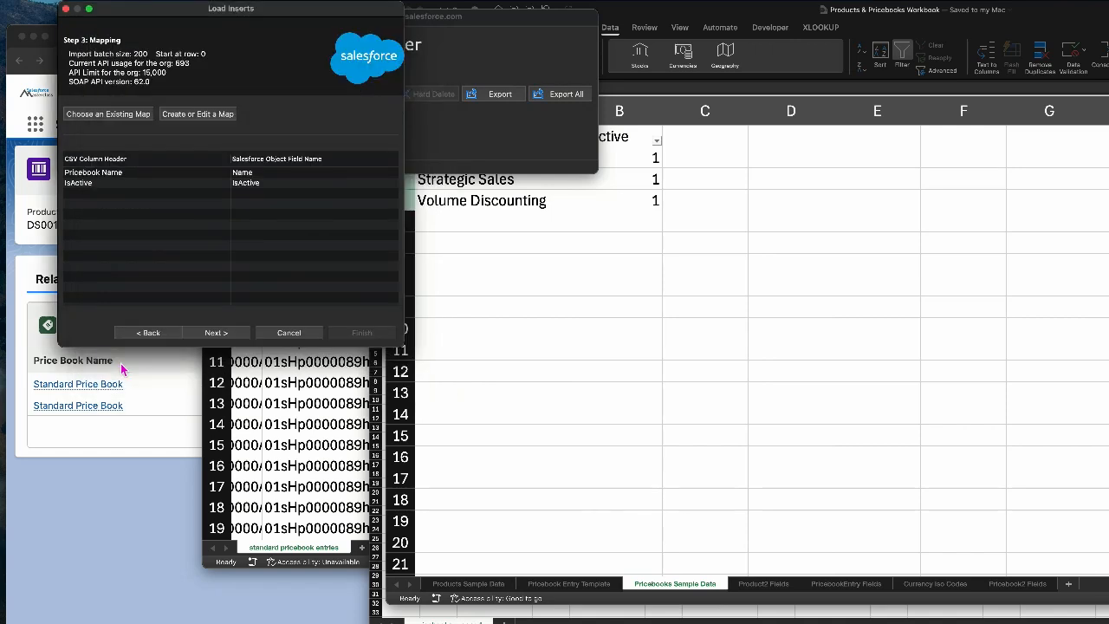
left_click(215, 332)
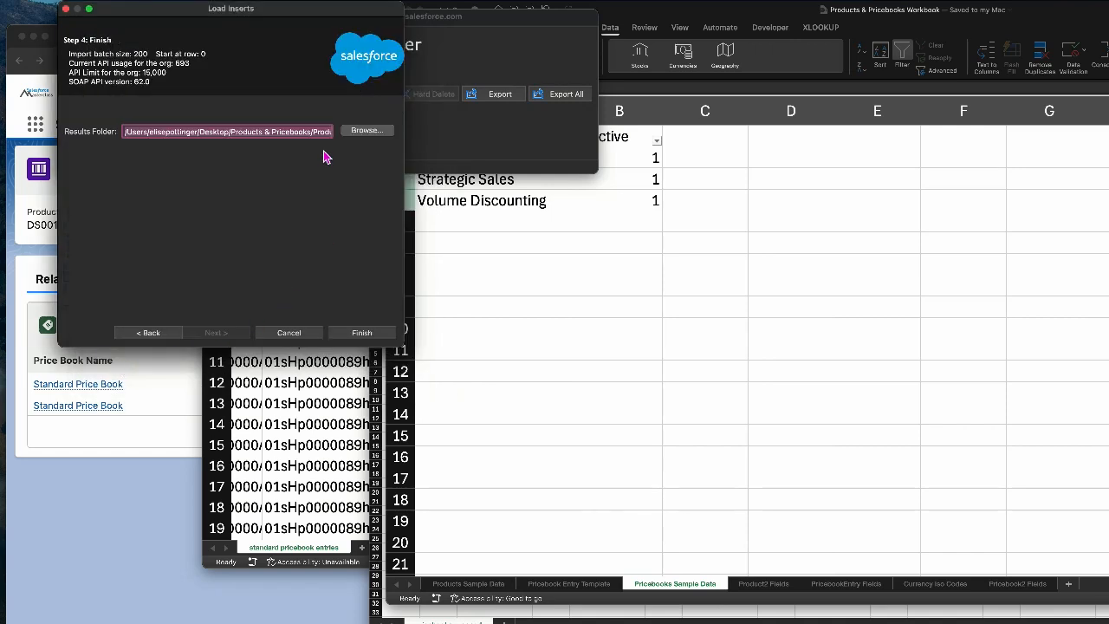
- Set the insert's results folder to custom pricebooks
left_click(372, 132)
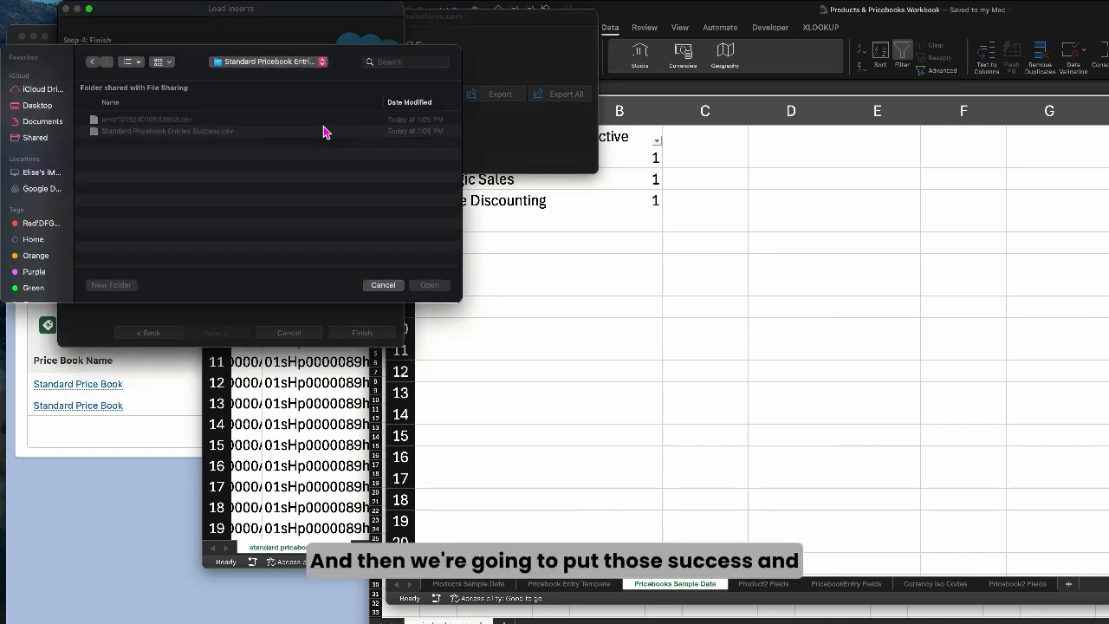
left_click(271, 63)
left_click(261, 146)
left_click(430, 286)
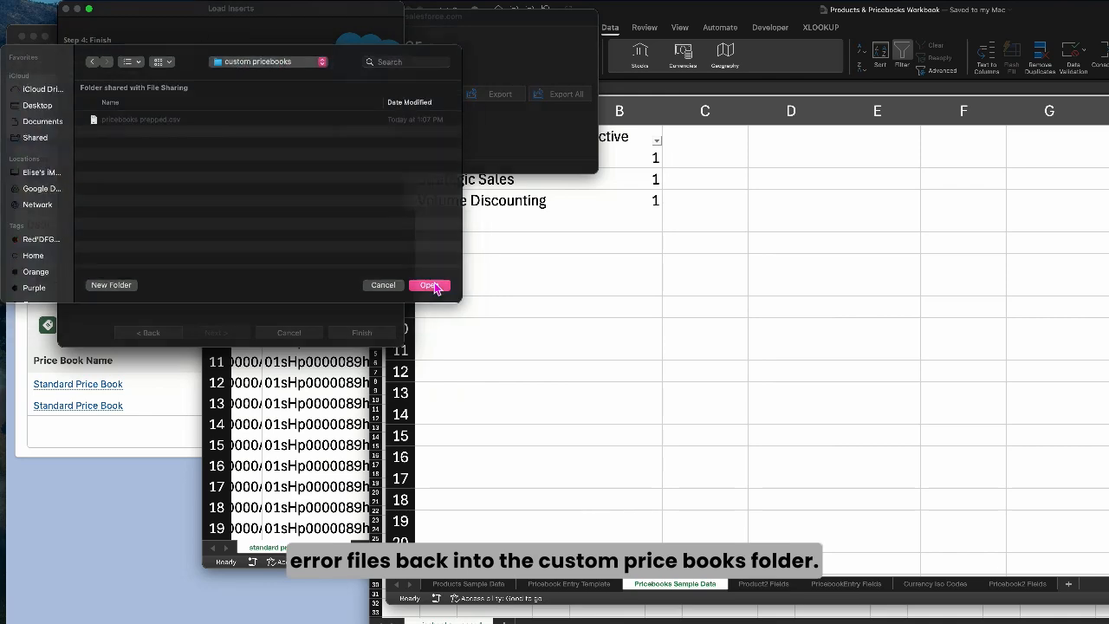
- Run the custom price books insert in Data Loader and acknowledge the finished operation
left_click(773, 279)
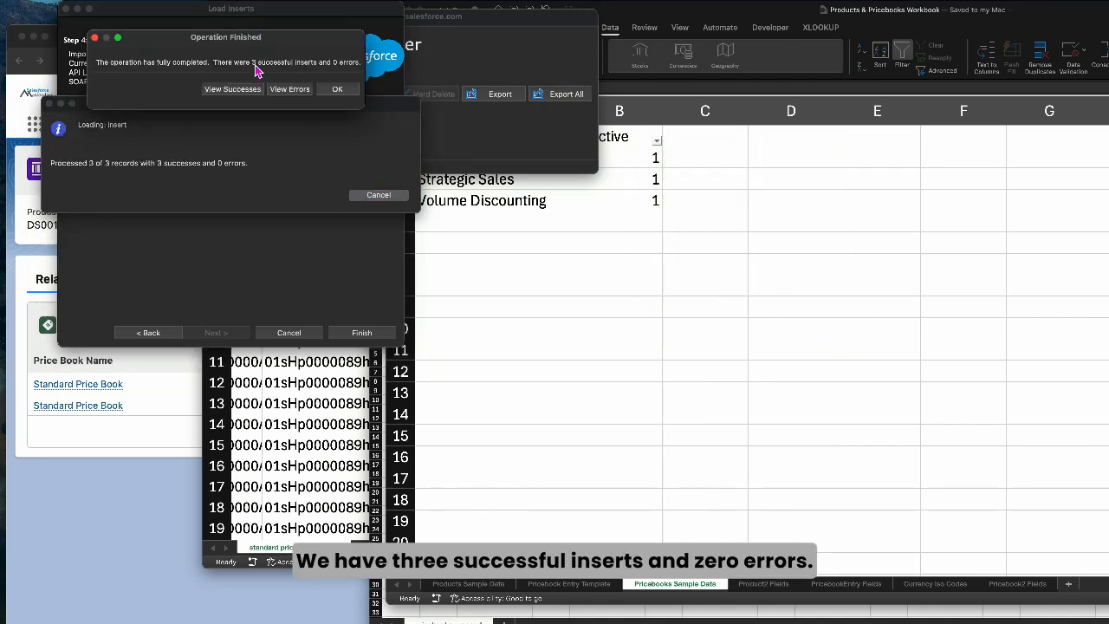
left_click(337, 93)
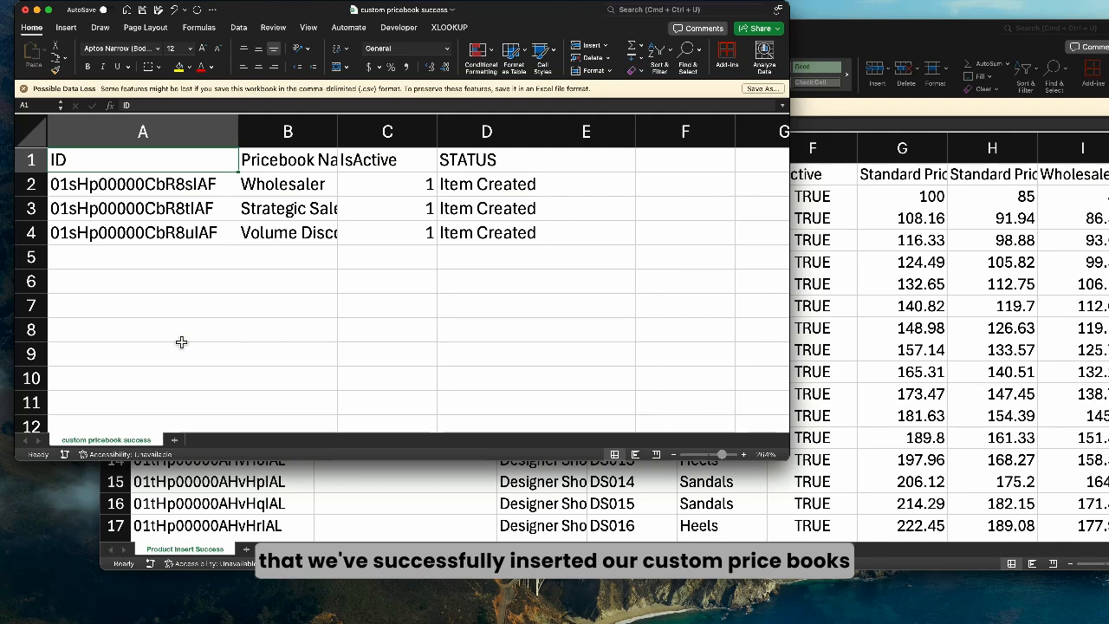
- Switch to the Product Insert Success workbook in Excel and create a new blank workbook from there
left_click(319, 504)
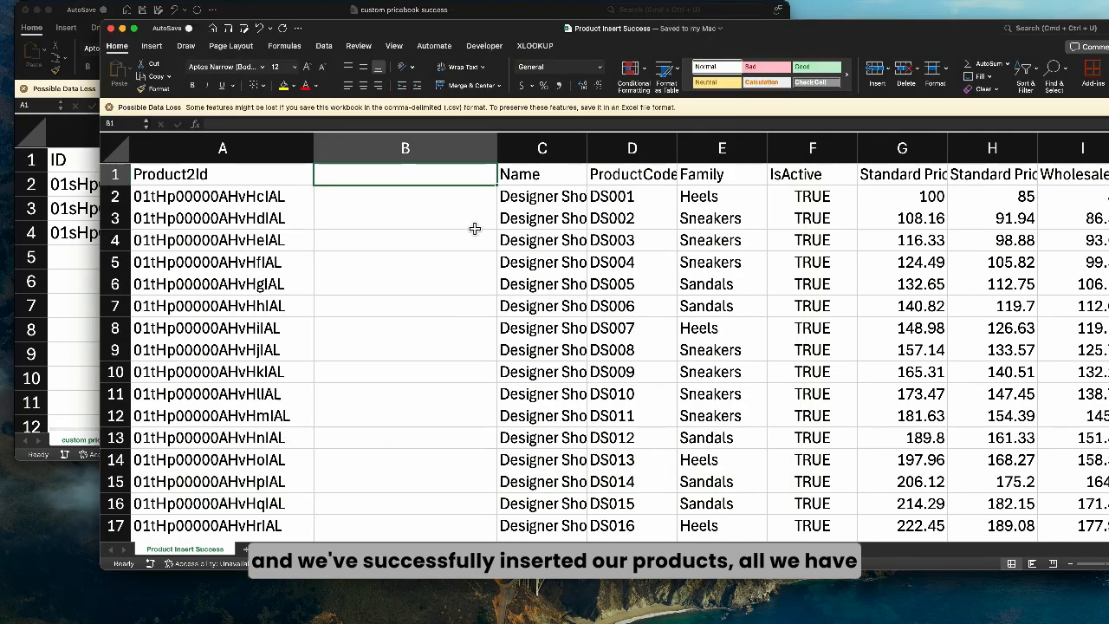
left_click(219, 154)
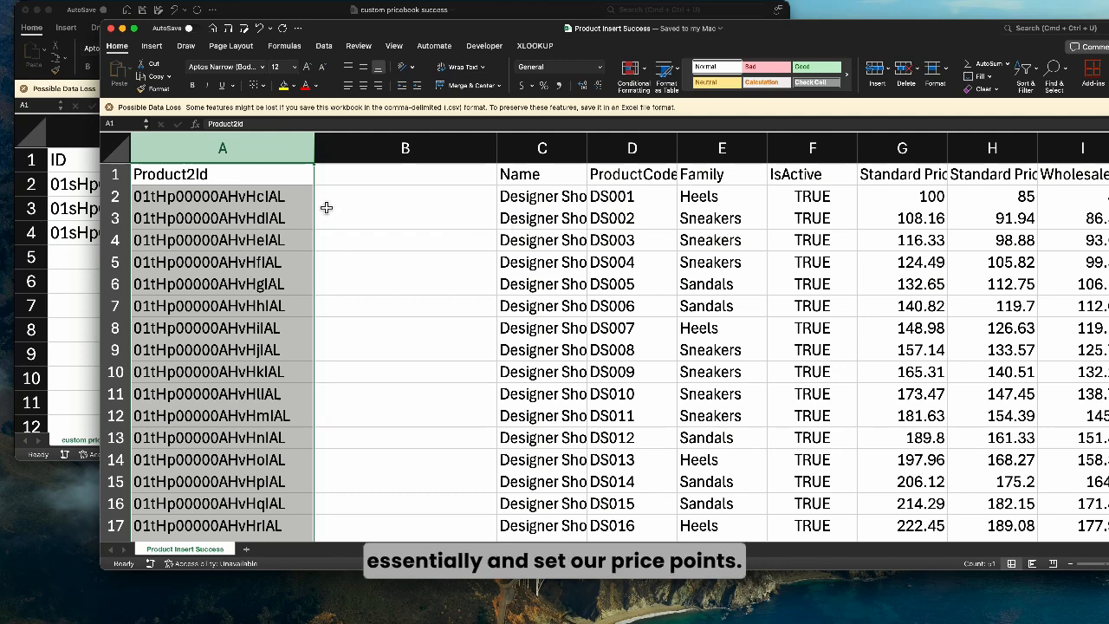
left_click(66, 2)
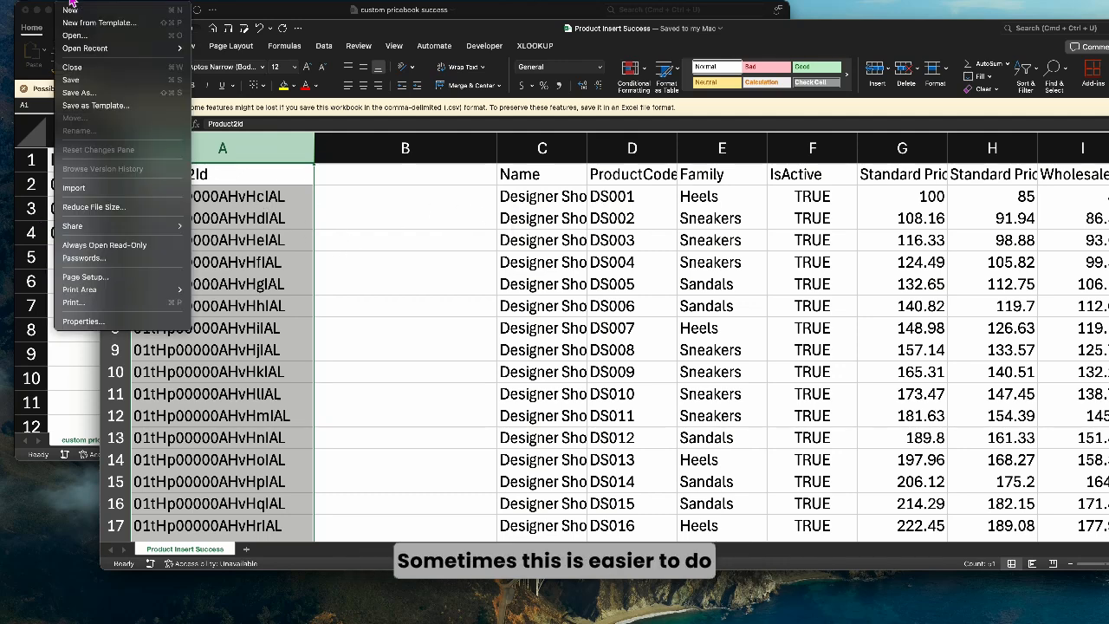
left_click(98, 11)
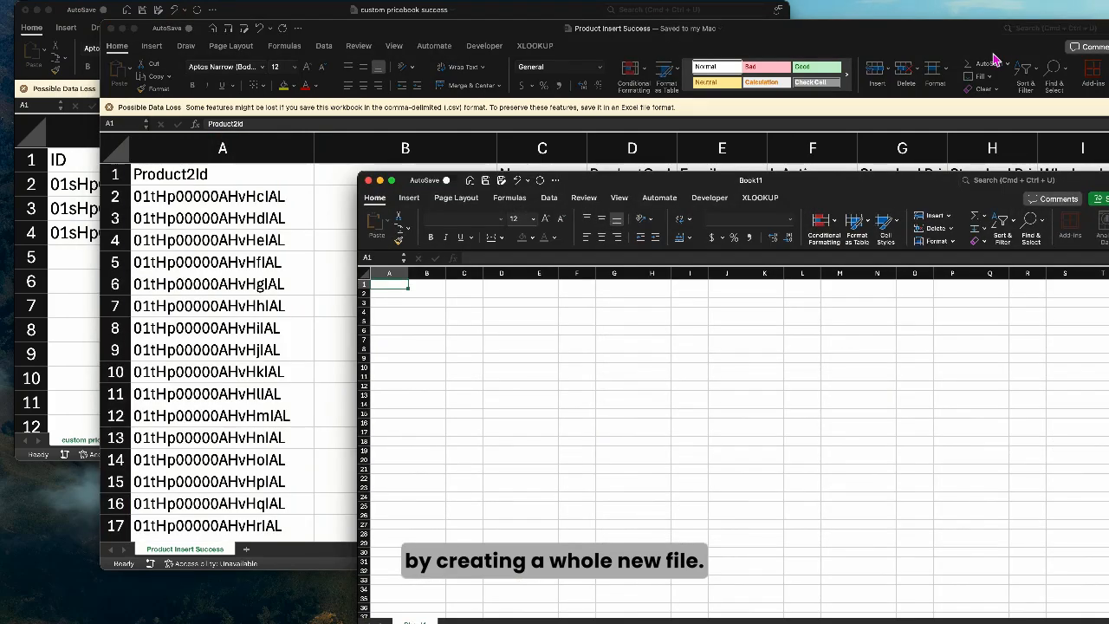
left_click_drag(843, 183, 845, 123)
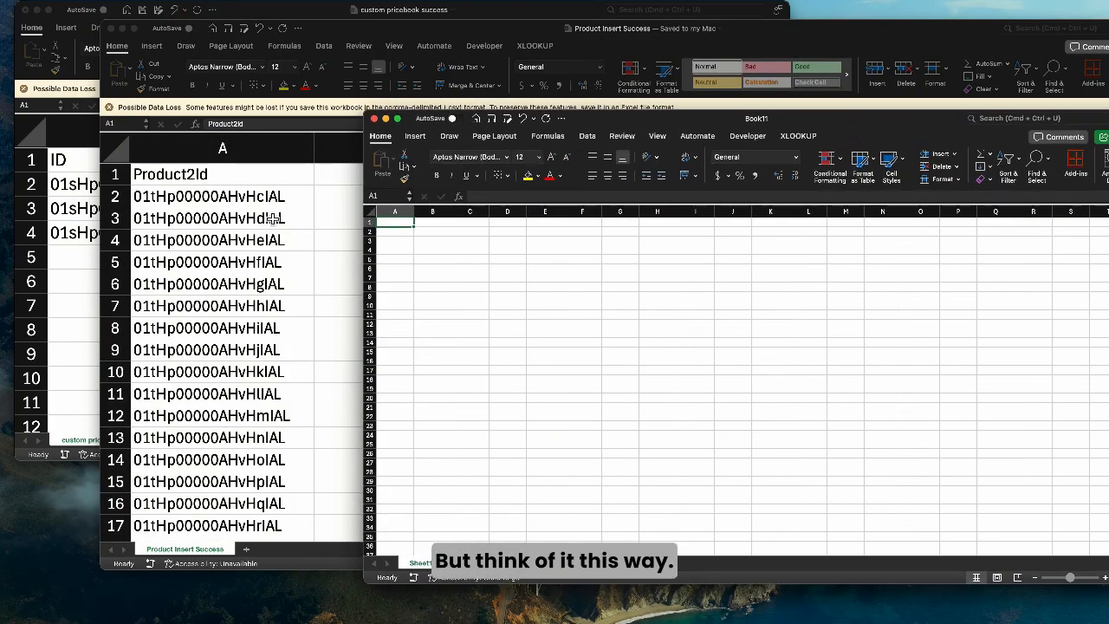
- Turn on filtering for the header row of the Product Insert Success sheet
left_click(116, 212)
left_click(117, 201)
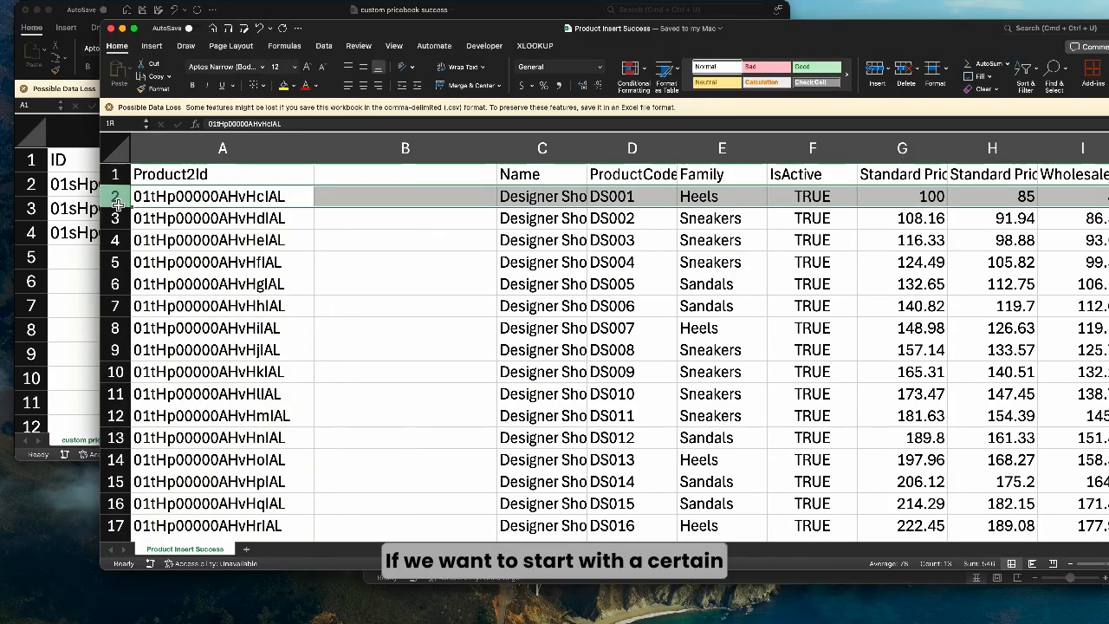
scroll(139, 176, "right", 2)
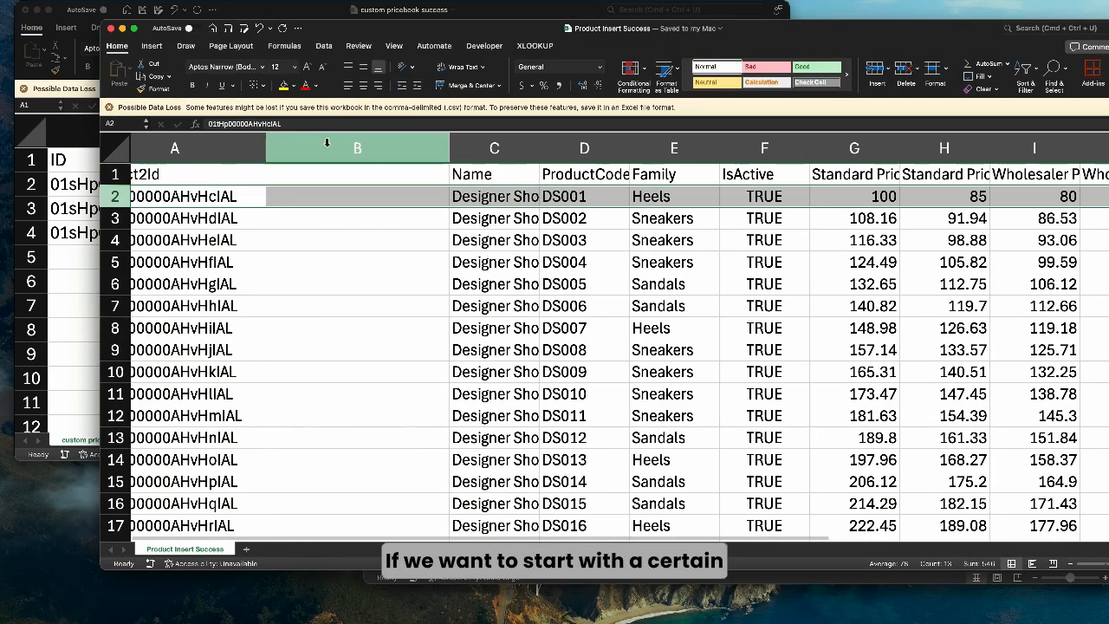
left_click(139, 176)
left_click(1025, 69)
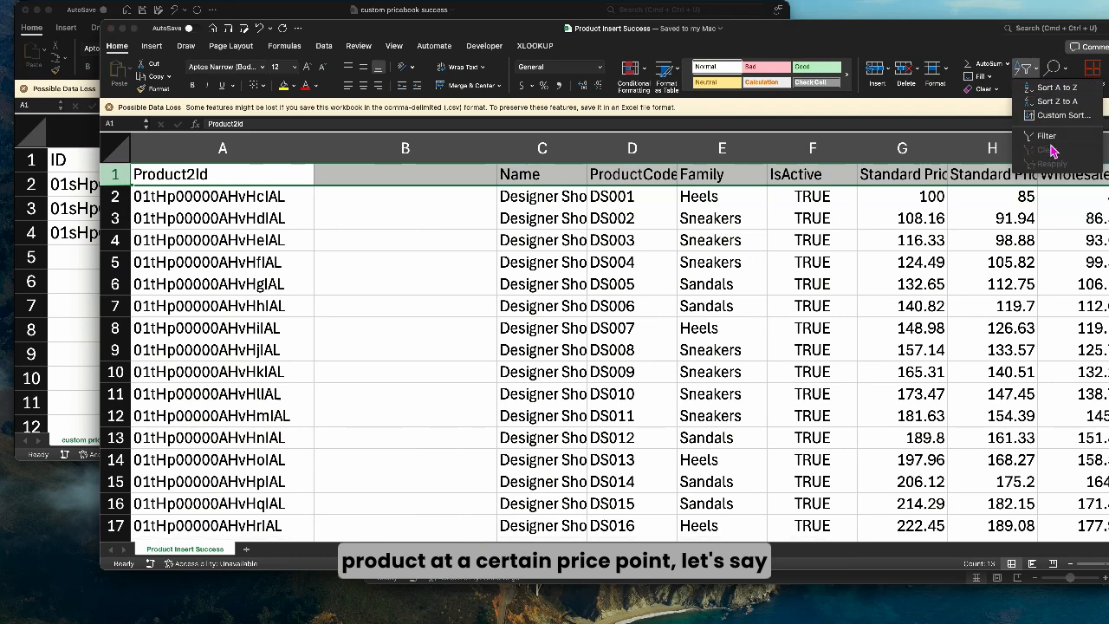
left_click(1048, 138)
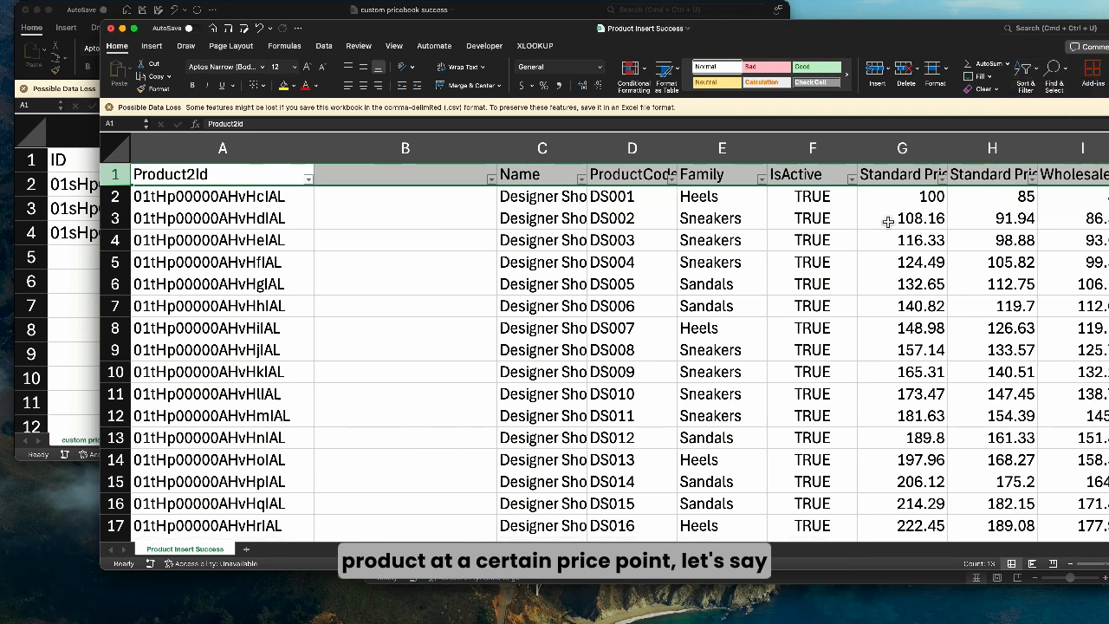
- Fit the Wholesaler Price (USD) column to its contents and copy columns A through I, from Product2Id to Wholesaler Price (USD)
scroll(901, 218, "right", 5)
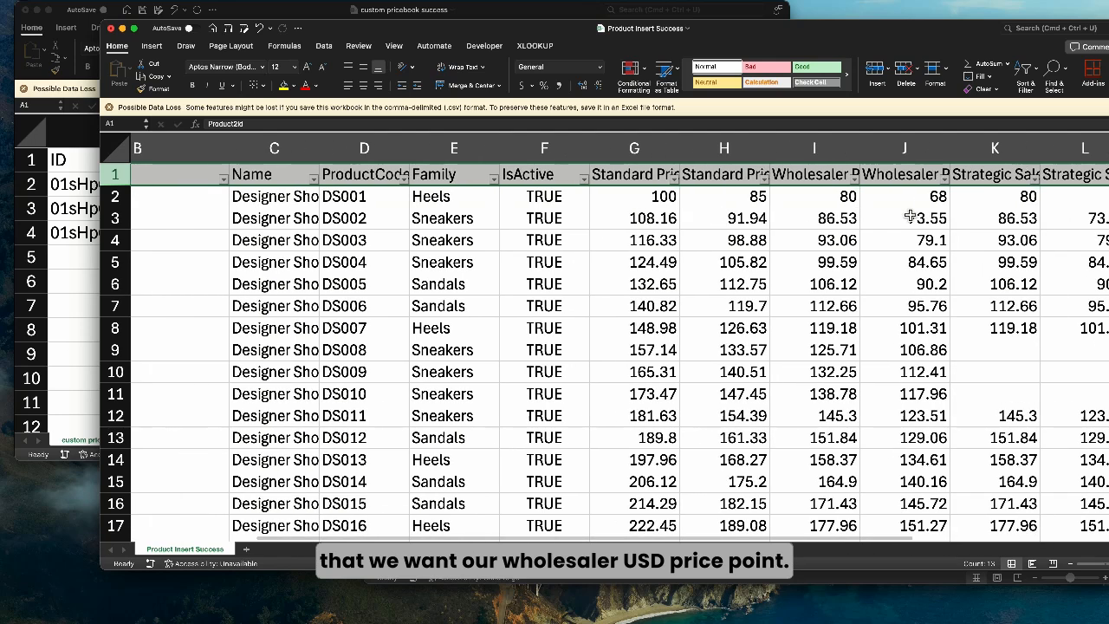
left_click(795, 174)
double_click(865, 149)
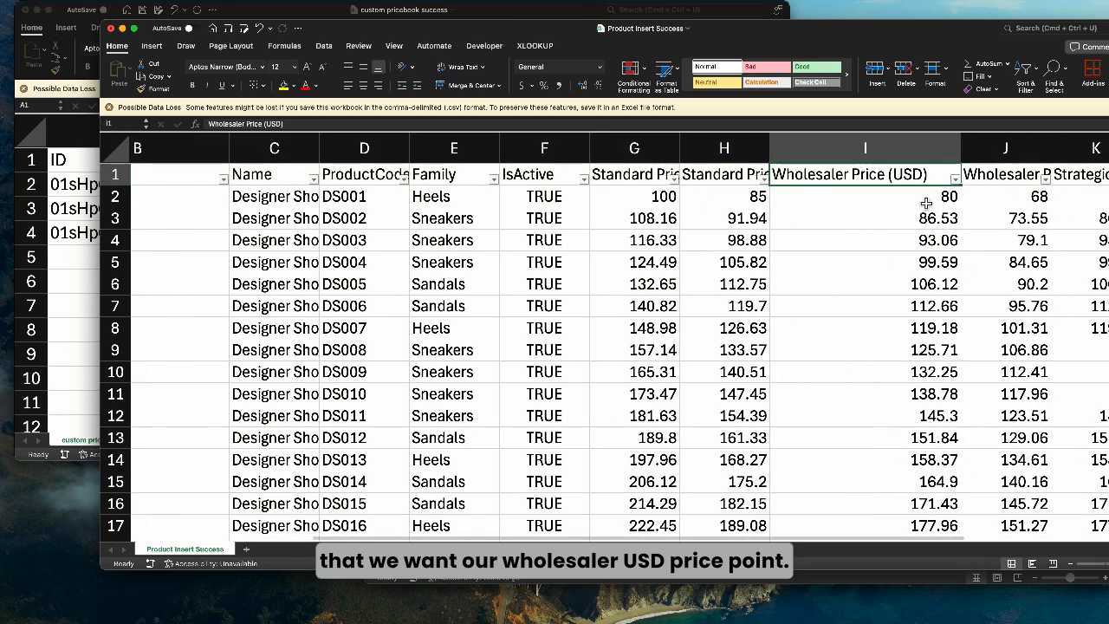
left_click(900, 149)
left_click_drag(908, 151, 146, 177)
key("super+c")
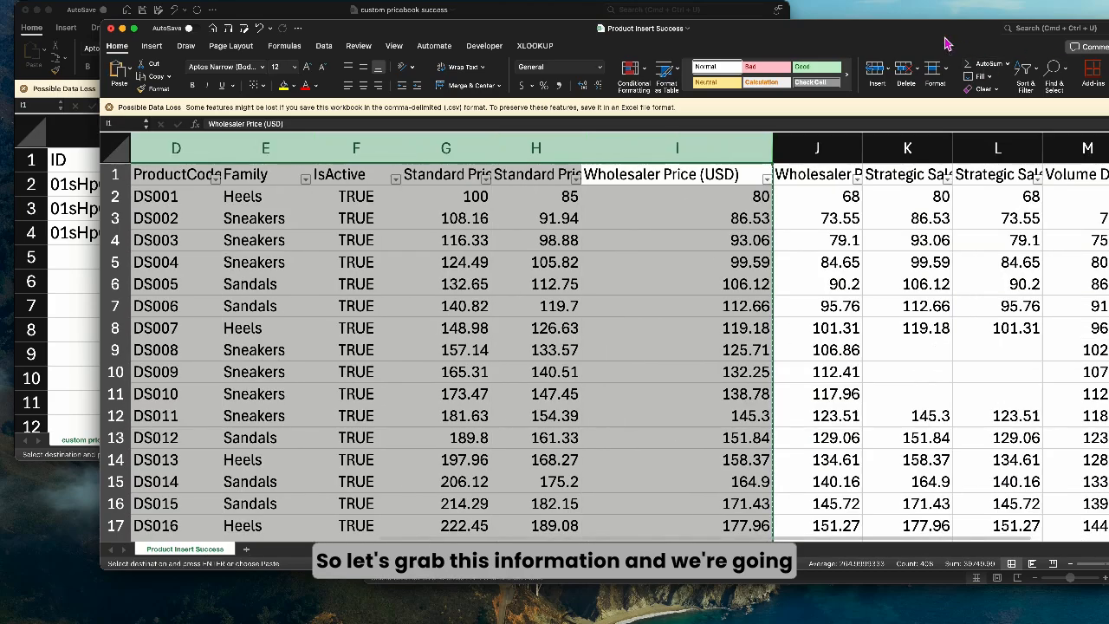
- Arrange the workbook windows and paste the copied columns into the new blank workbook starting at A1
left_click_drag(897, 35, 1105, 228)
key("super+n")
left_click_drag(863, 132, 909, 39)
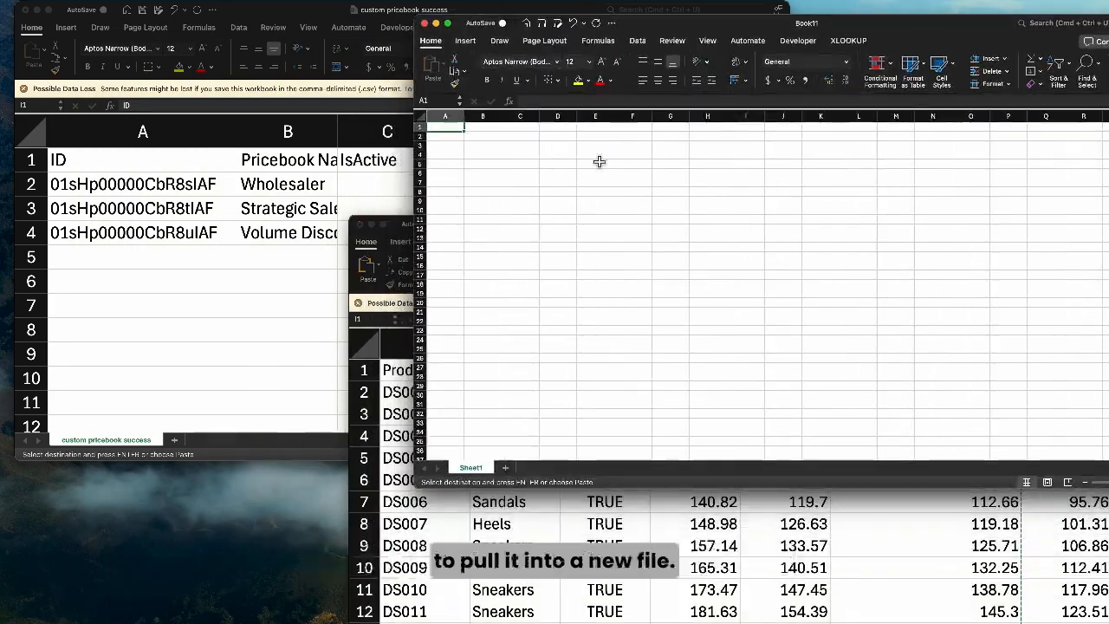
key("super+v")
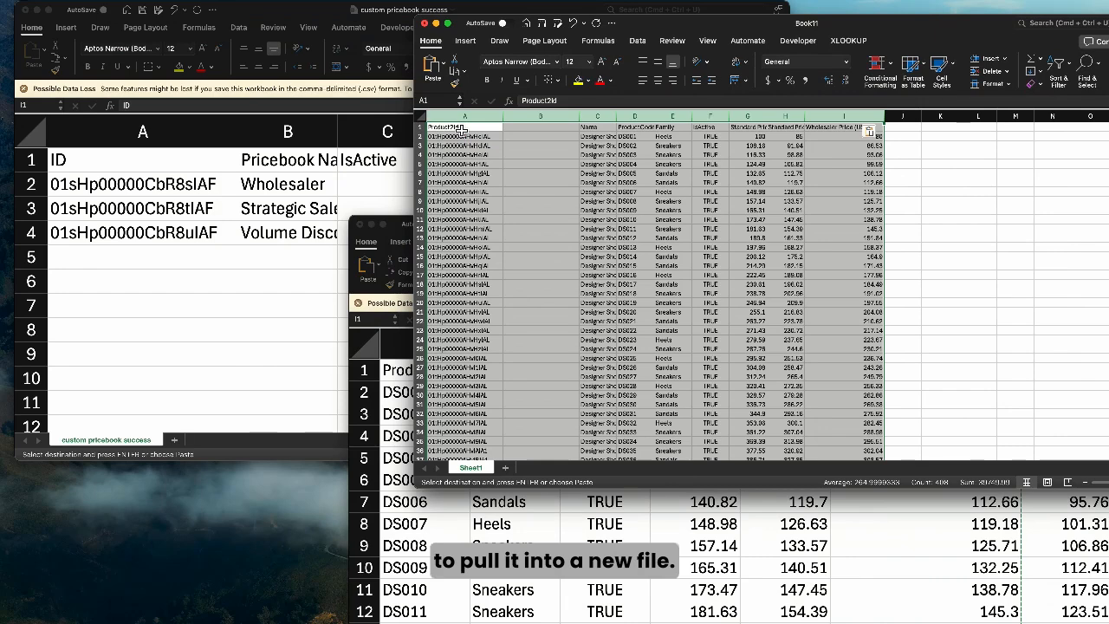
- Copy the Wholesaler ID from the custom pricebook success workbook into B2 of the new workbook and title column B Pricebook2Id
left_click(537, 137)
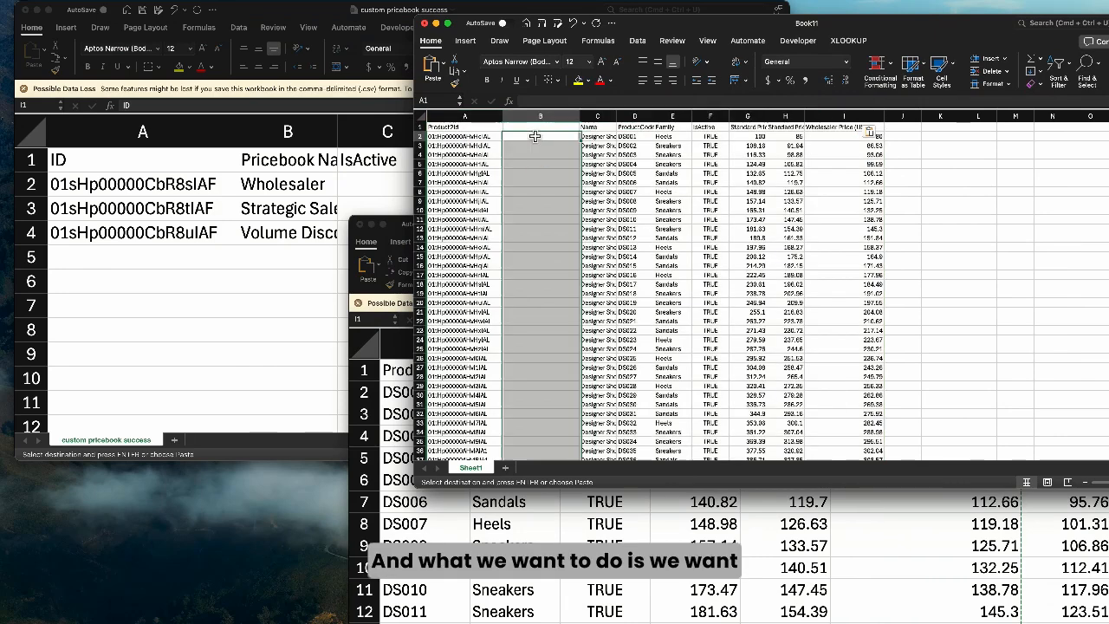
left_click(190, 186)
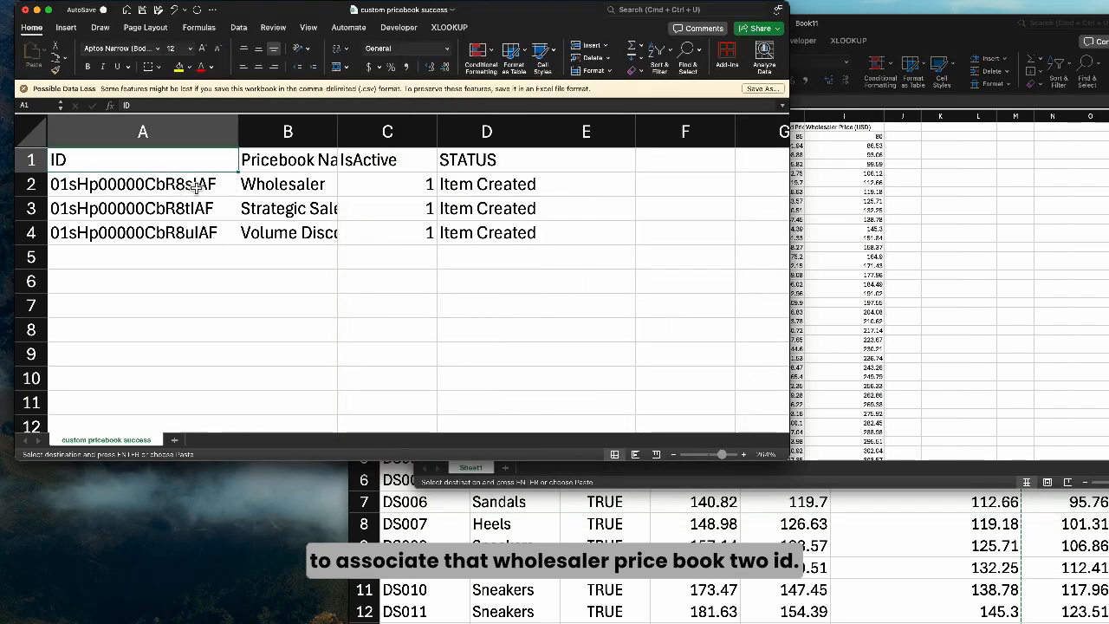
key("super+c")
left_click(867, 212)
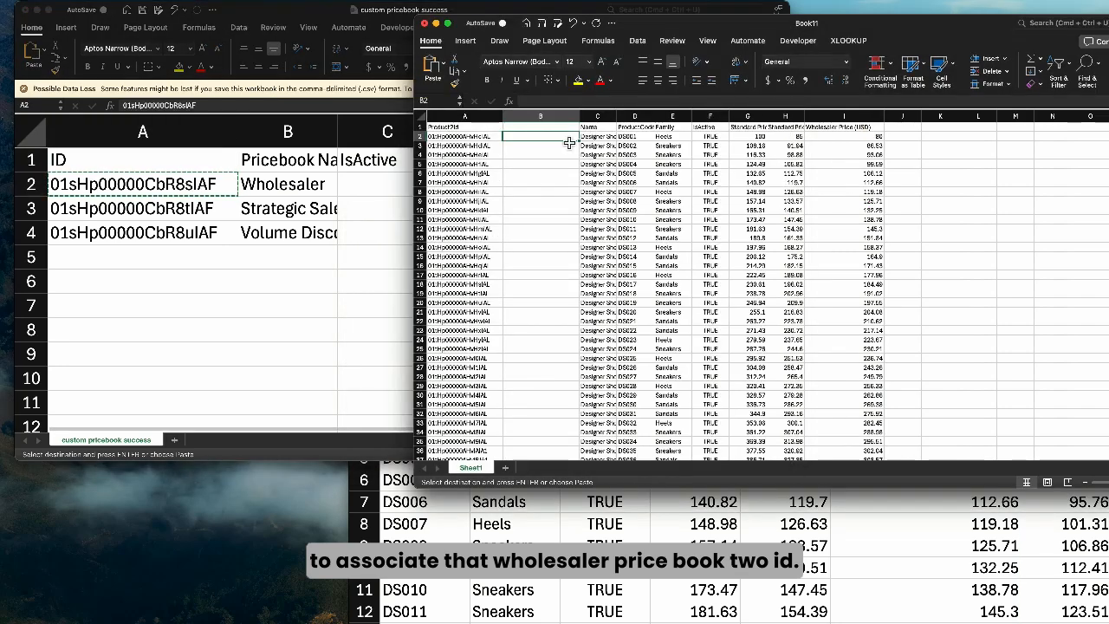
key("super+v")
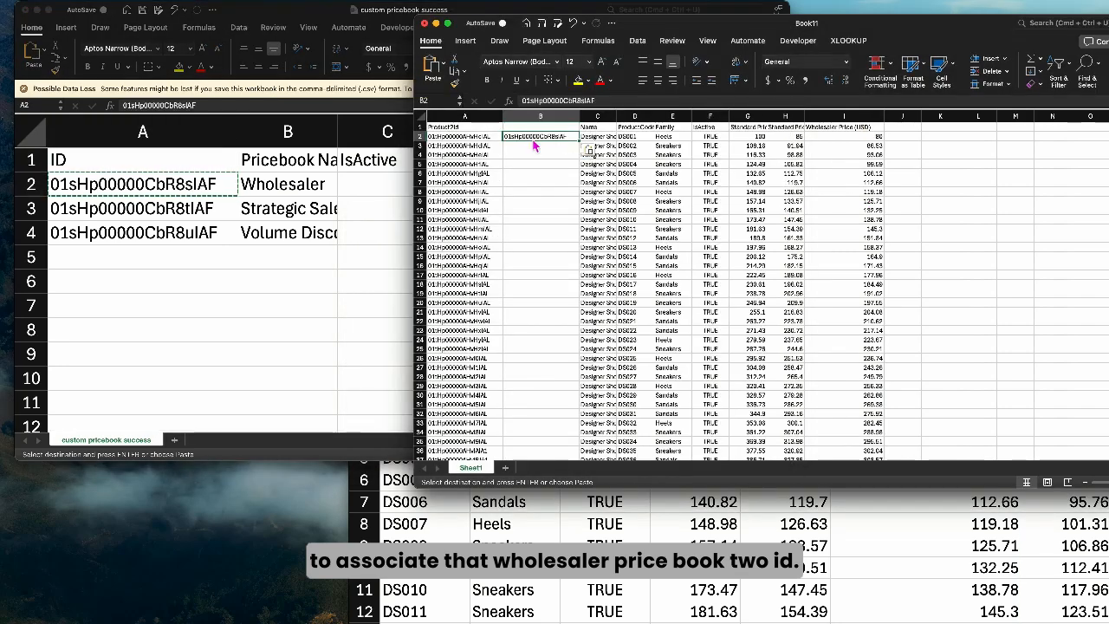
left_click(529, 131)
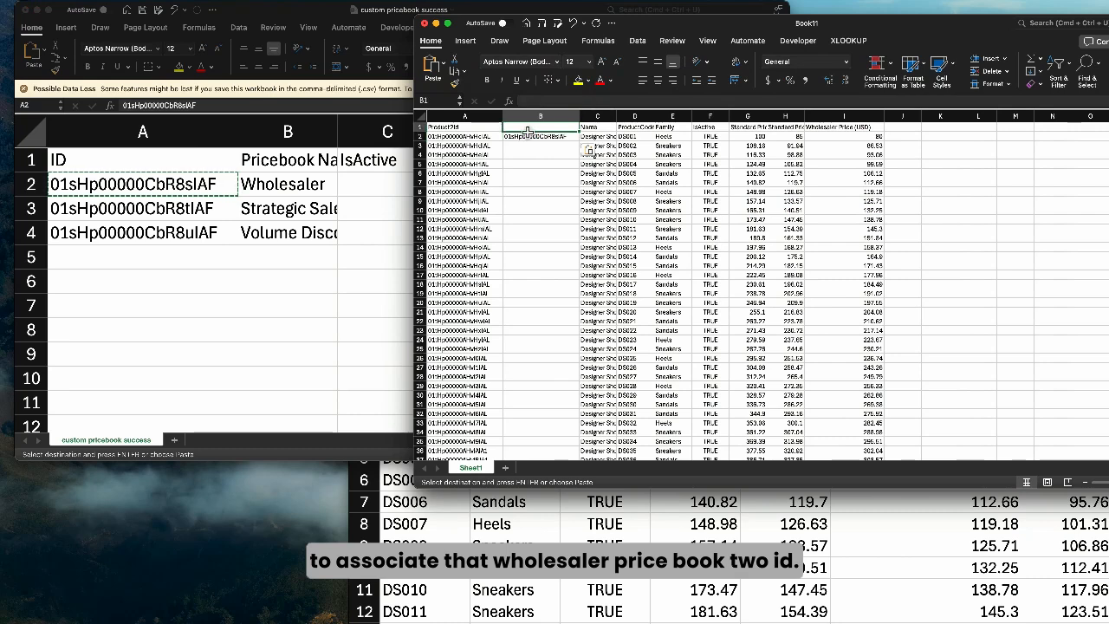
type("Pri")
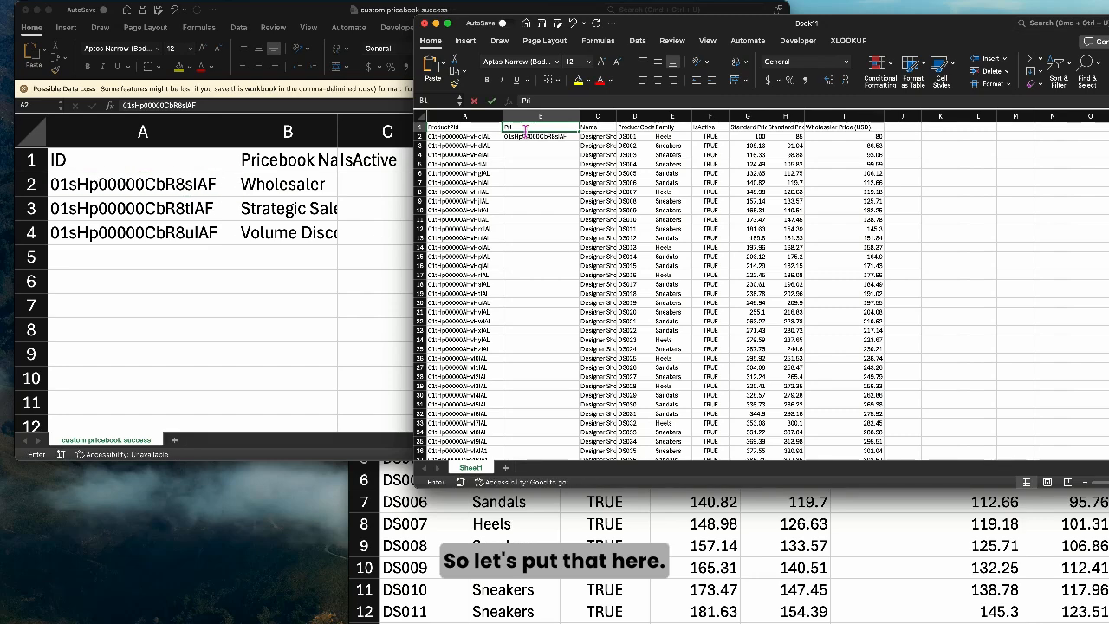
type("cebook2Id")
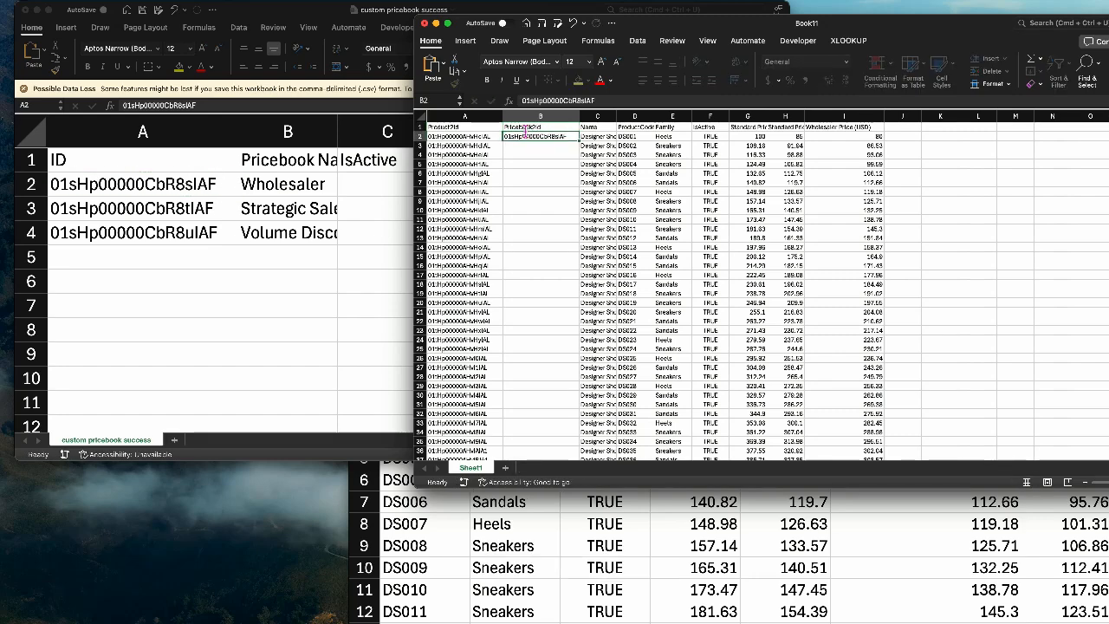
key("Return")
- Prefix the Name, ProductCode and Family headers with x to mark them as not needed for the import
scroll(572, 137, "right", 2)
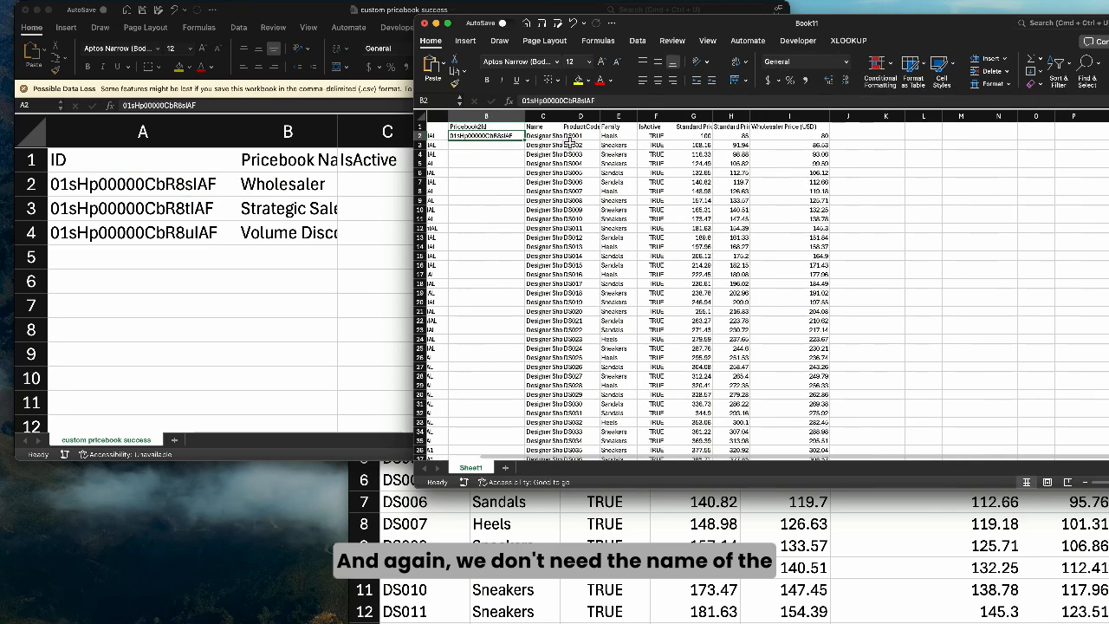
left_click(574, 127)
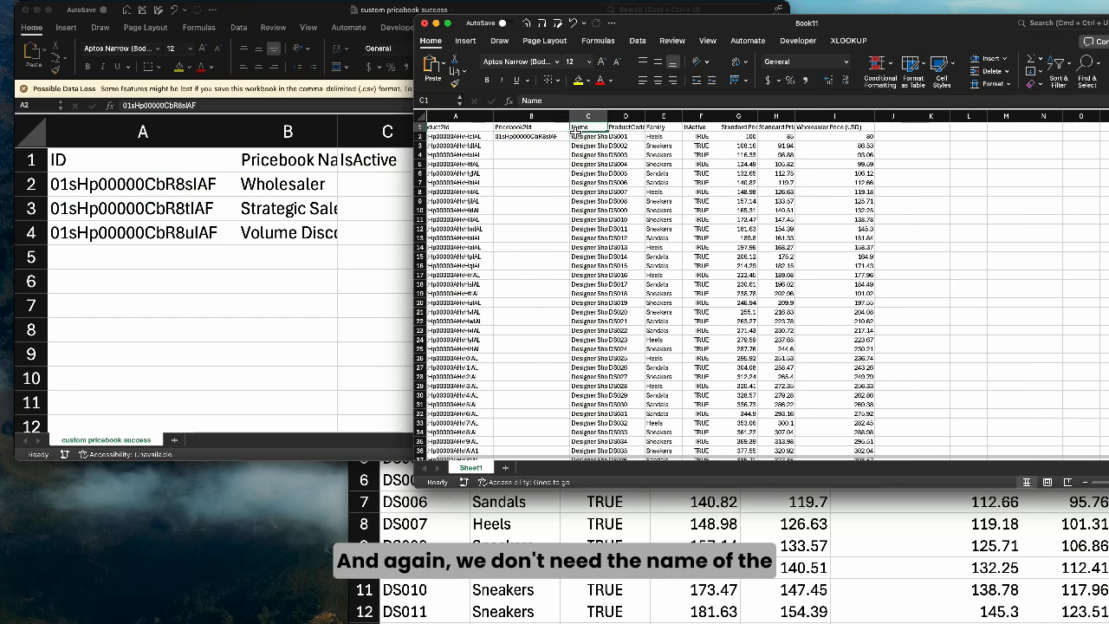
left_click(525, 104)
type("x")
key("Tab")
left_click(525, 104)
type("x")
key("Tab")
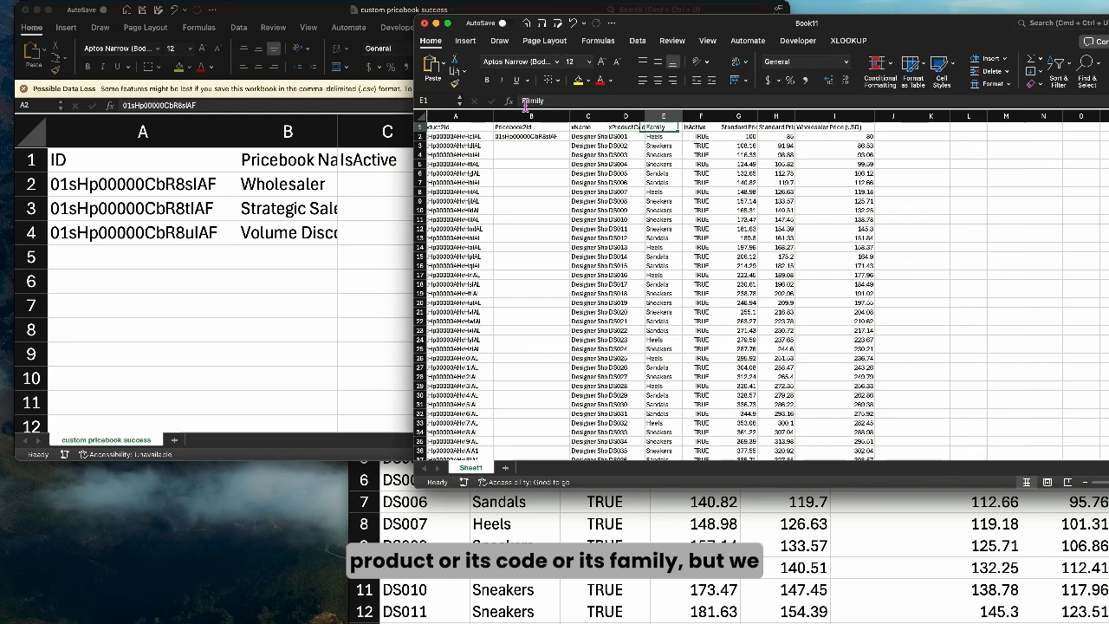
key("Tab")
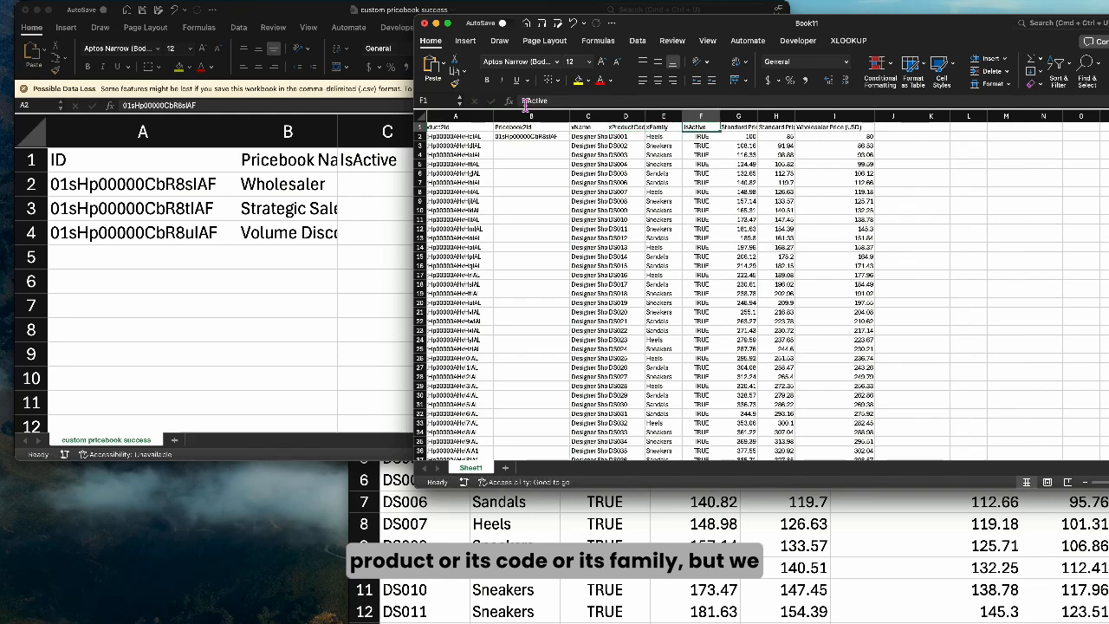
- Delete both Standard Price columns, G and H, from the new workbook
left_click_drag(738, 116, 776, 116)
right_click(777, 116)
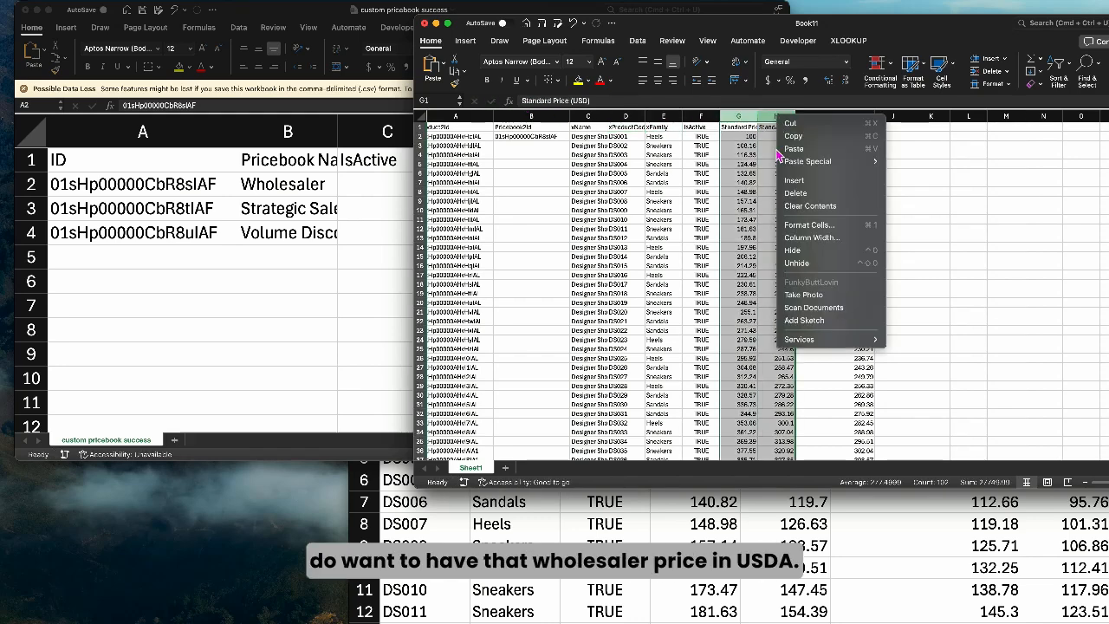
left_click(795, 192)
left_click(750, 130)
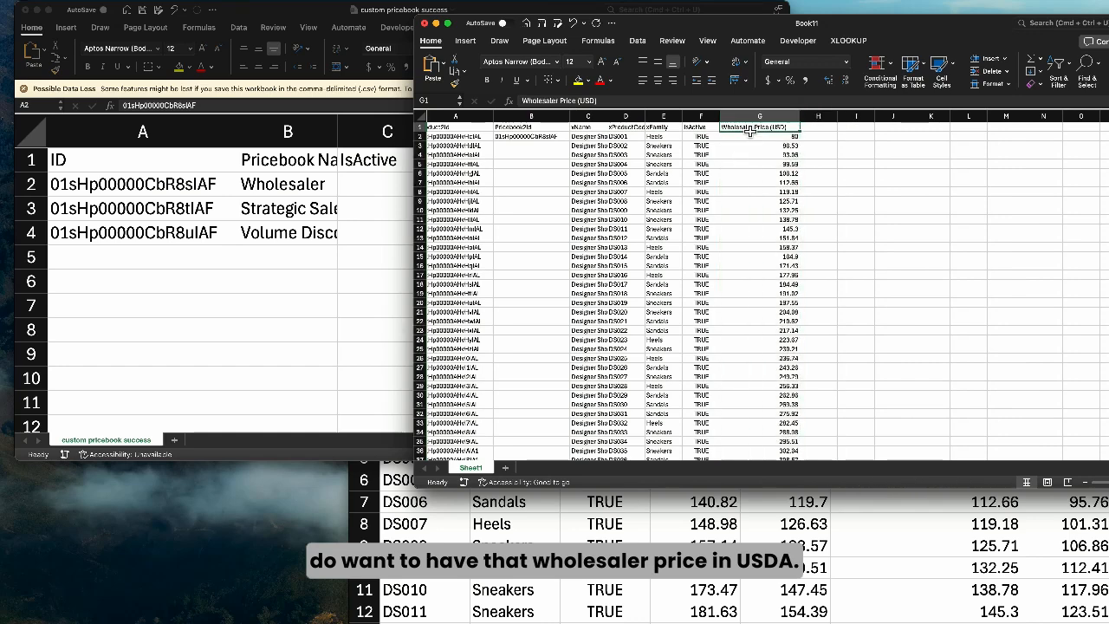
- Add a CurrencyIsoCode header in H1, enter USD in H2 and fill it down for all product rows
left_click(818, 130)
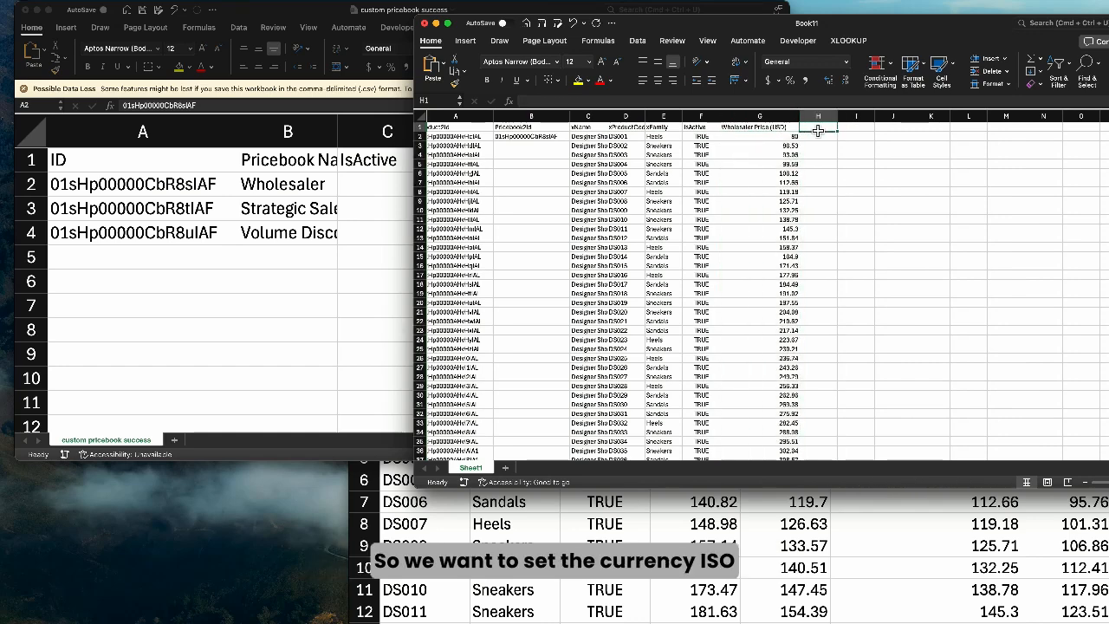
type("Currenc")
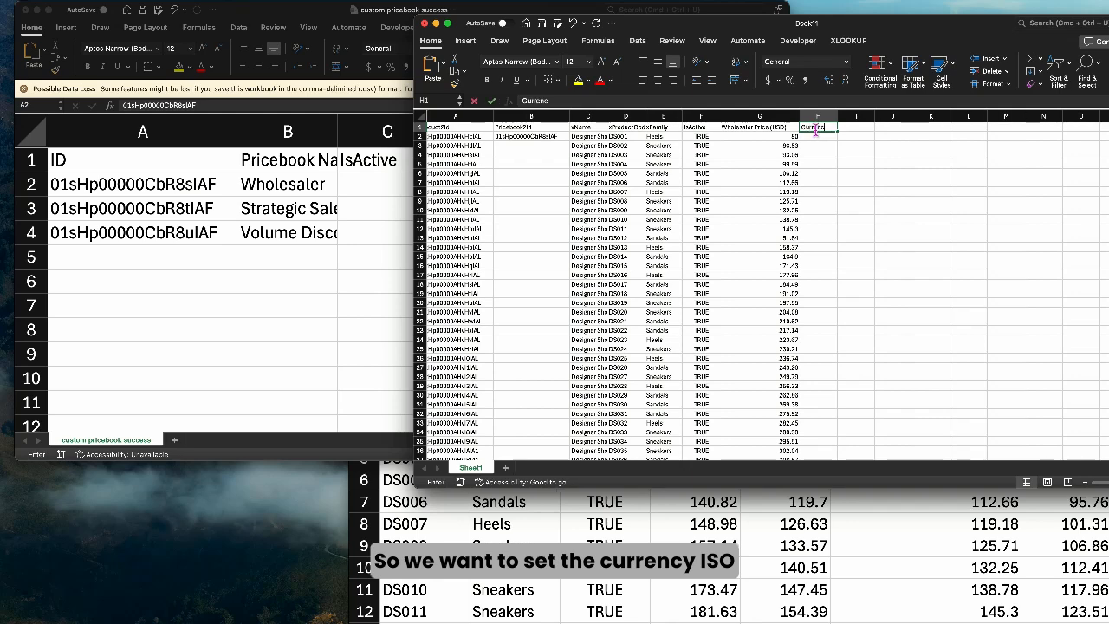
type("yIs")
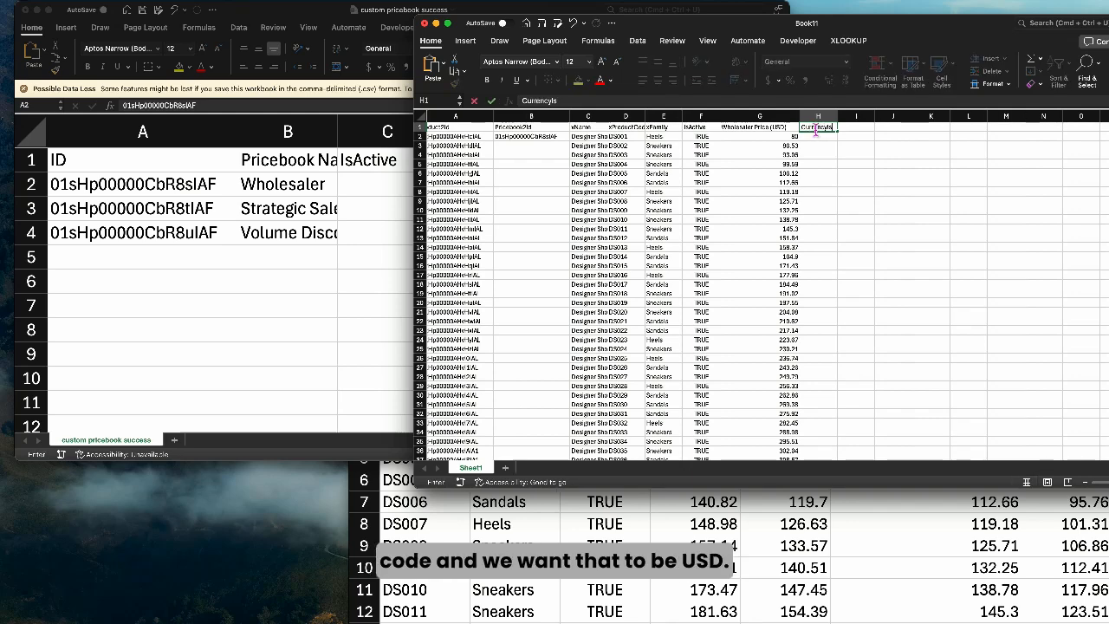
type("oCode")
key("Return")
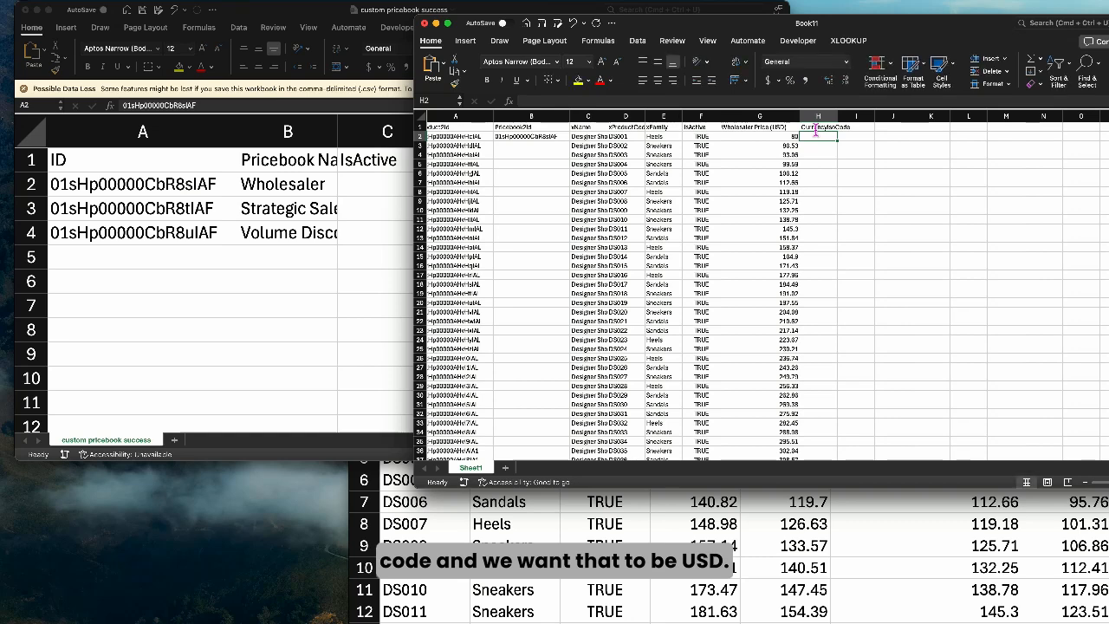
type("USD")
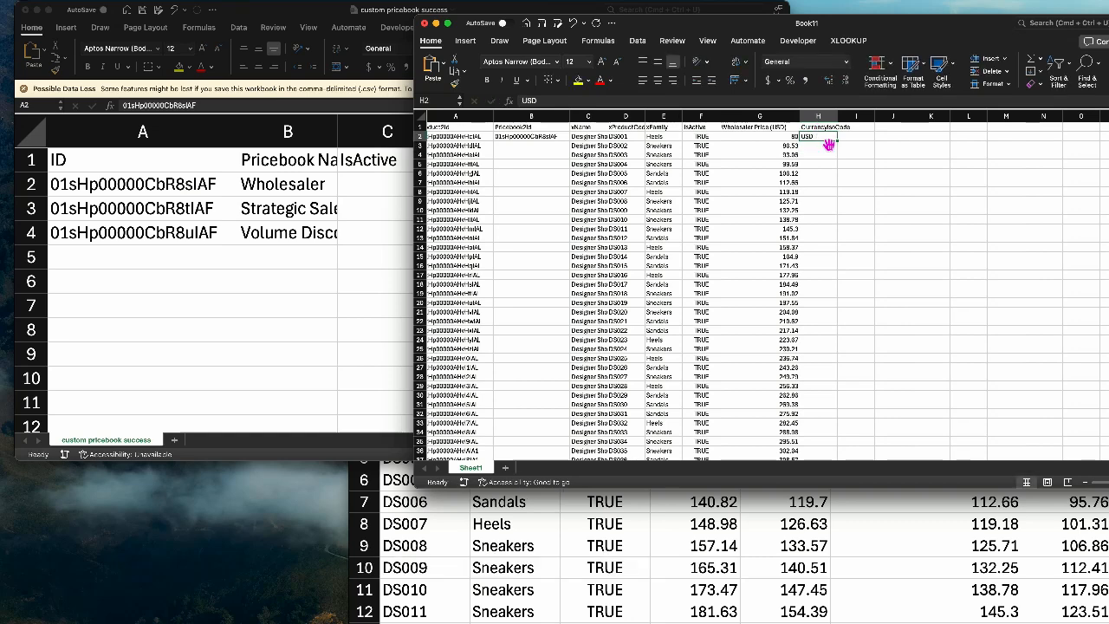
double_click(836, 142)
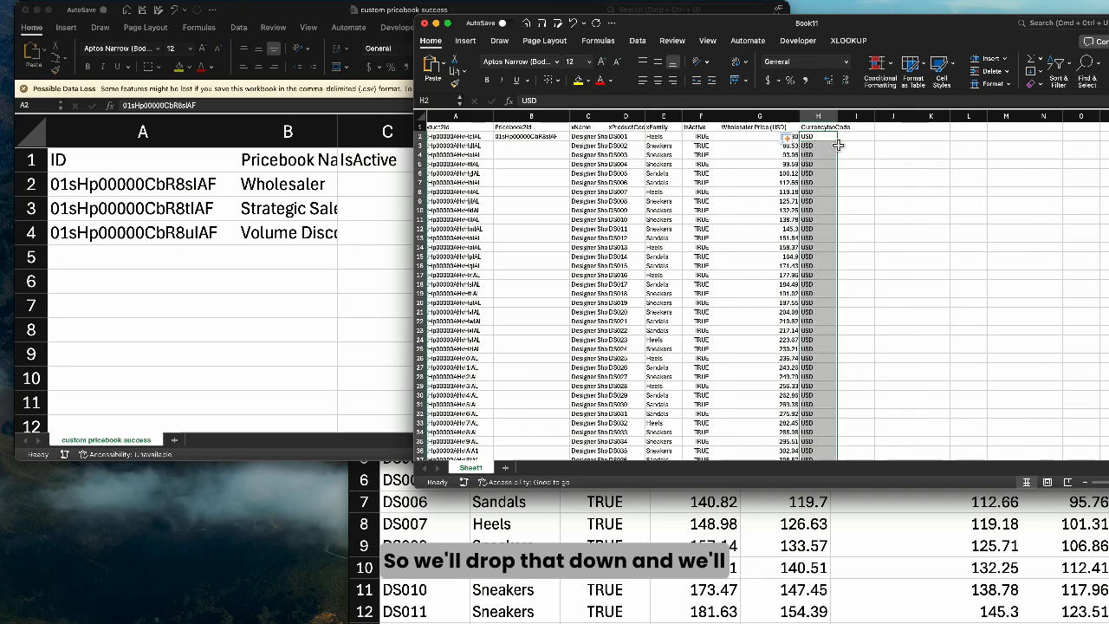
- Rename the Wholesaler Price (USD) header in G1 of the new workbook to UnitPrice
left_click(756, 130)
type("Unit")
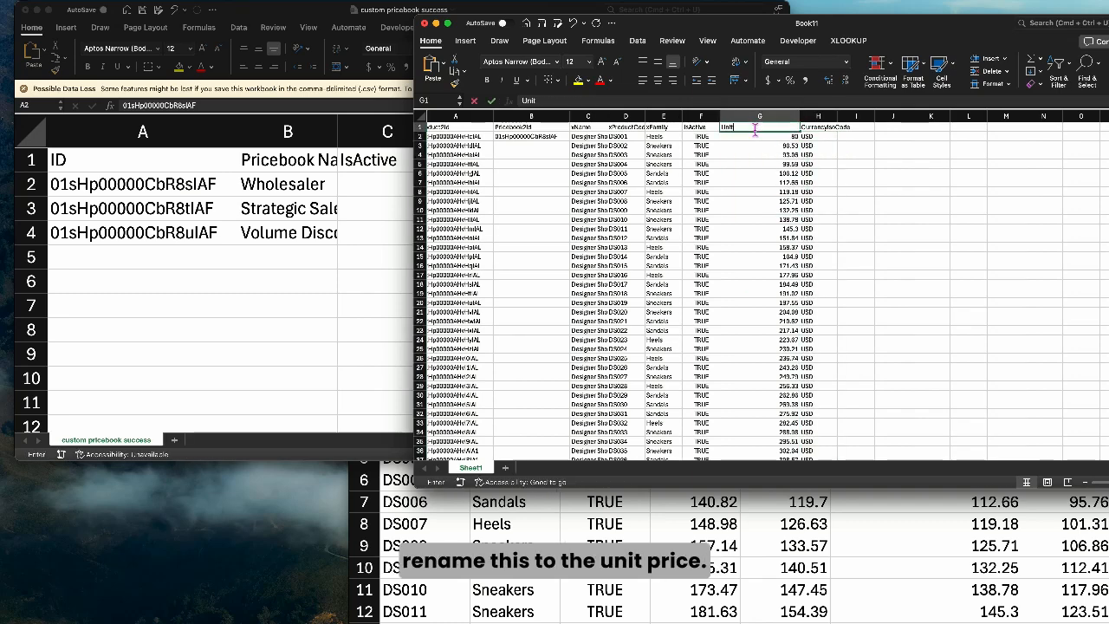
type("Price")
key("Return")
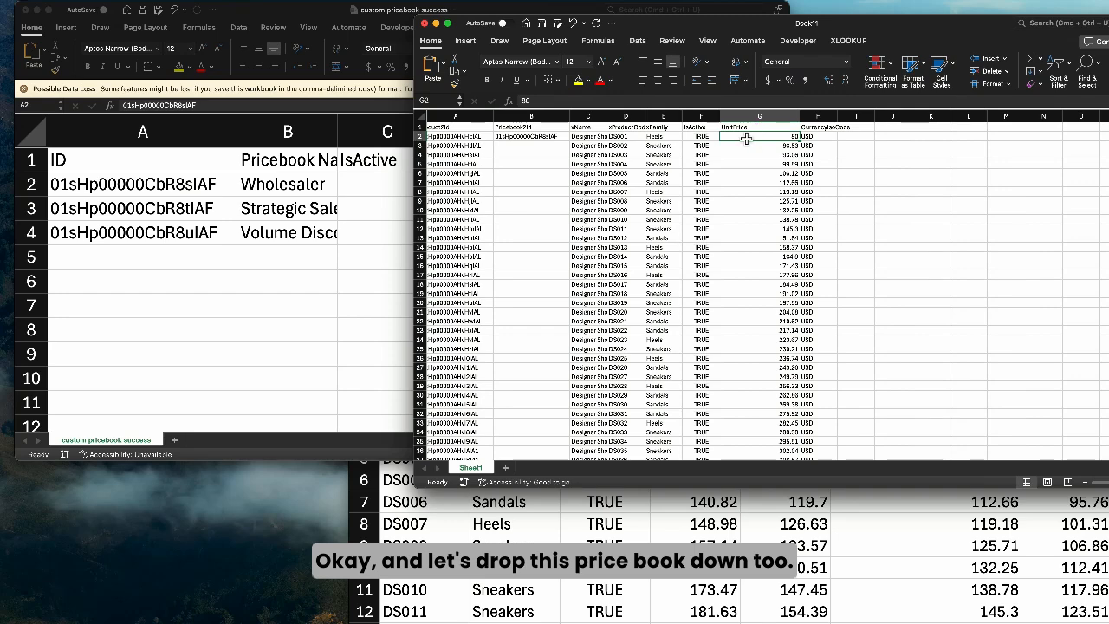
- Fill the Wholesaler ID in B2 down the Pricebook2Id column for all product rows
scroll(707, 145, "left", 1)
left_click(566, 137)
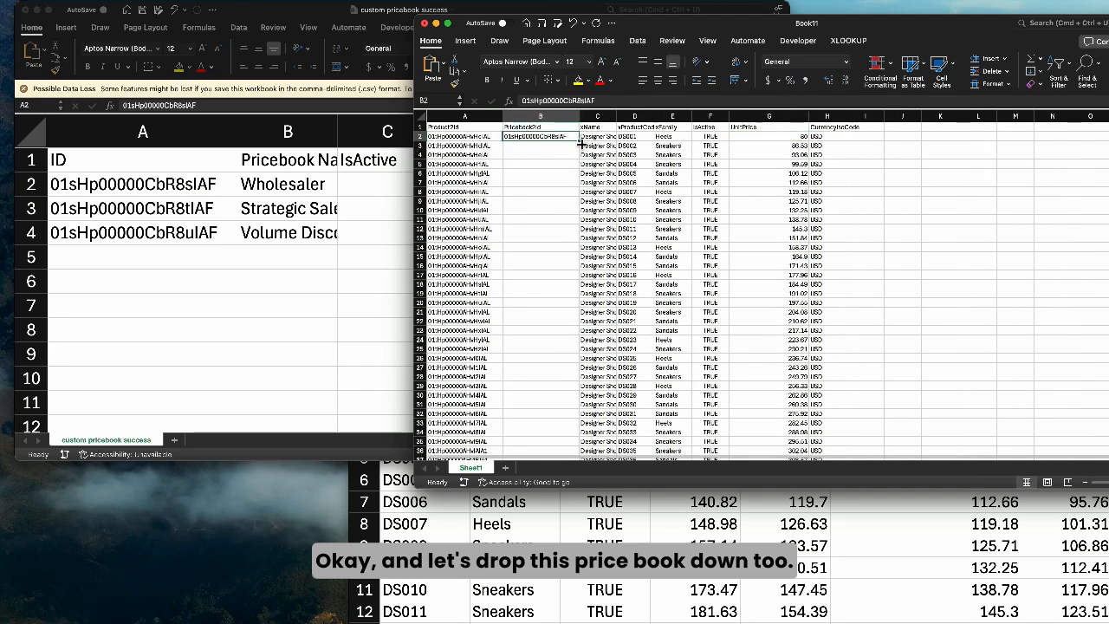
double_click(581, 142)
- Examine the completed product rows along with their CurrencyIsoCode and UnitPrice columns
left_click(424, 139)
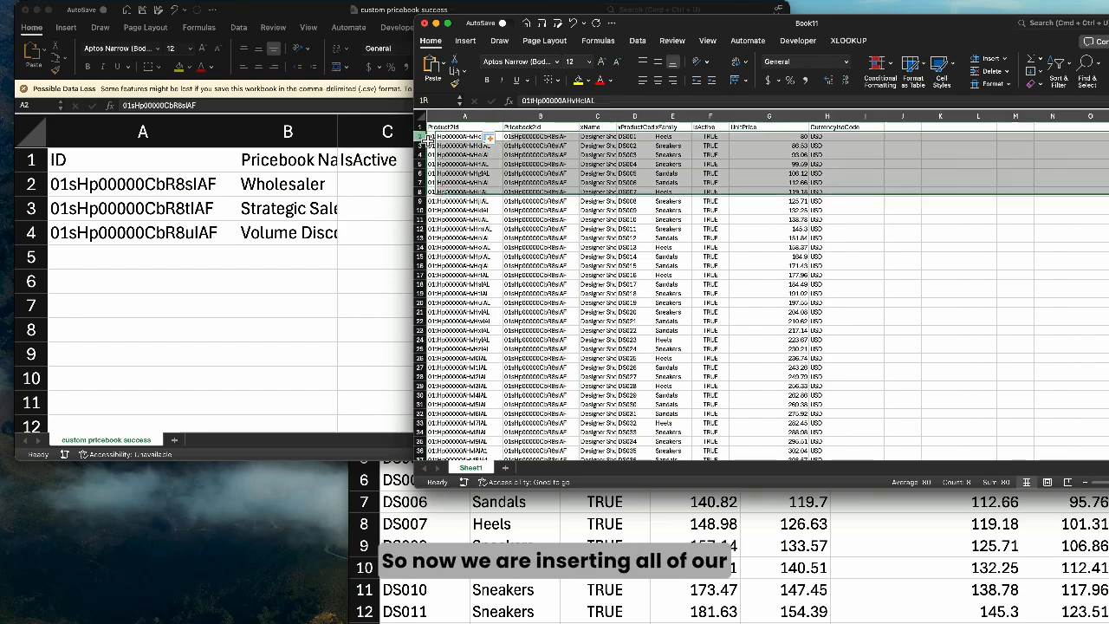
left_click_drag(426, 138, 459, 284)
scroll(538, 346, "down", 10)
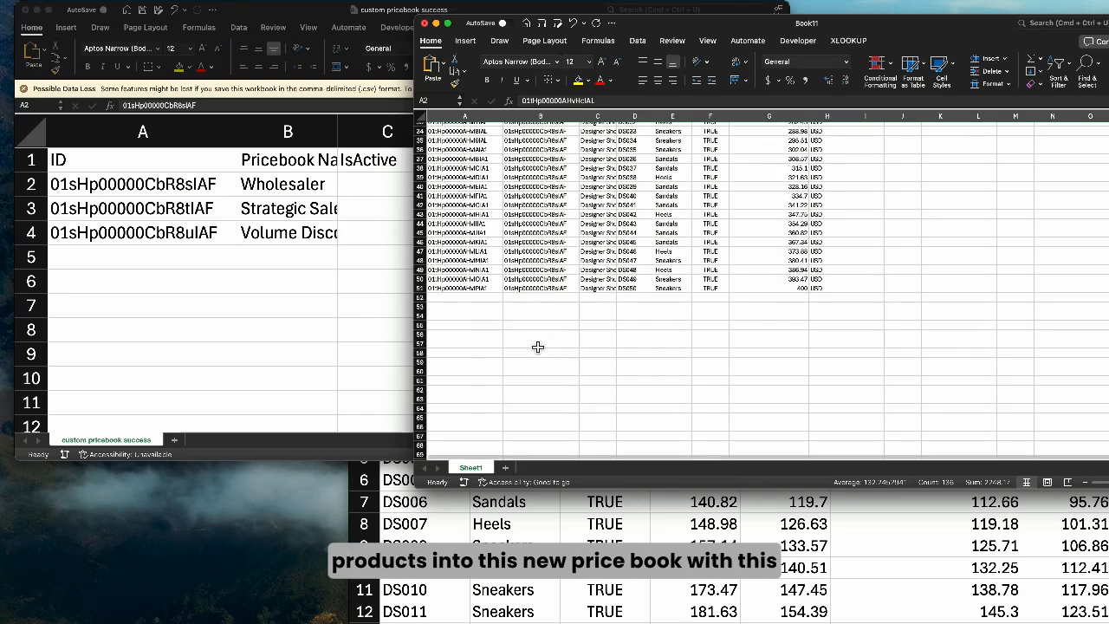
scroll(537, 347, "up", 10)
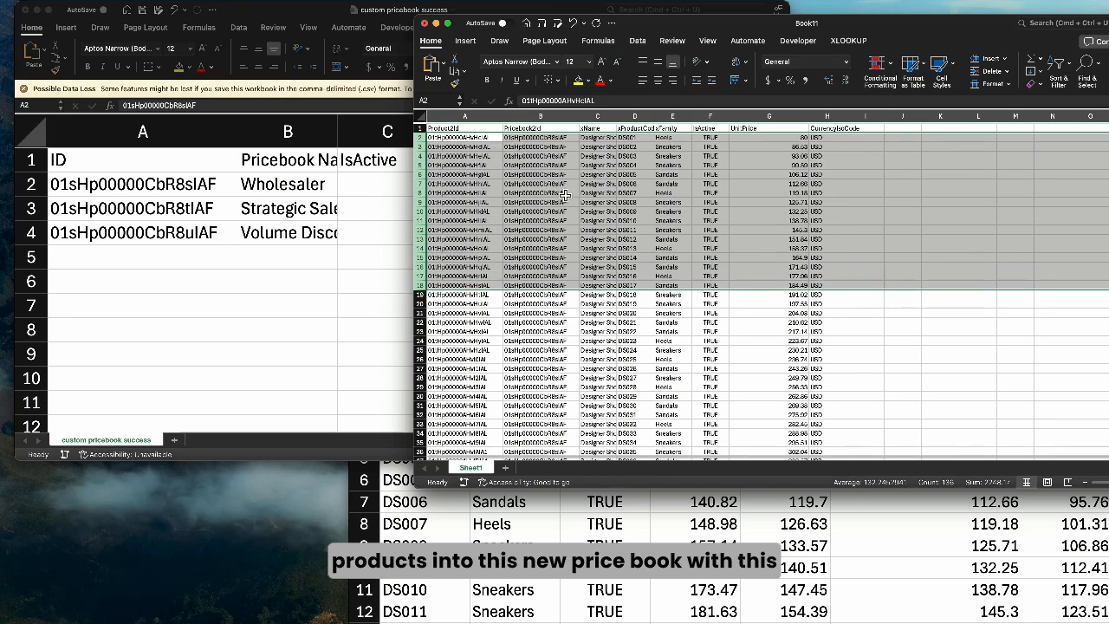
left_click(833, 130)
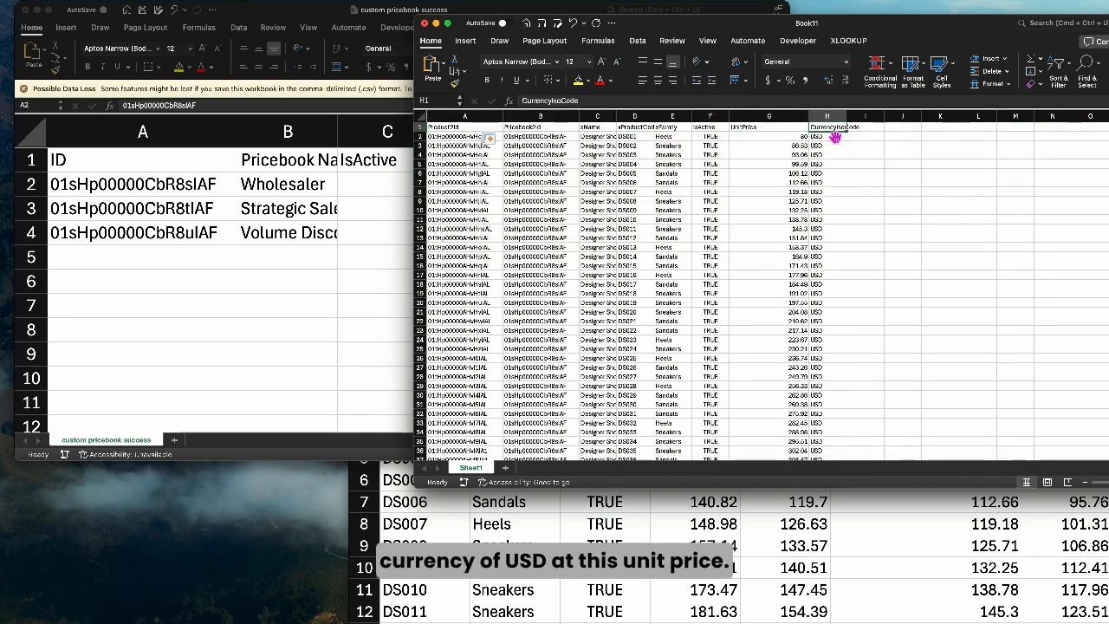
left_click(788, 138)
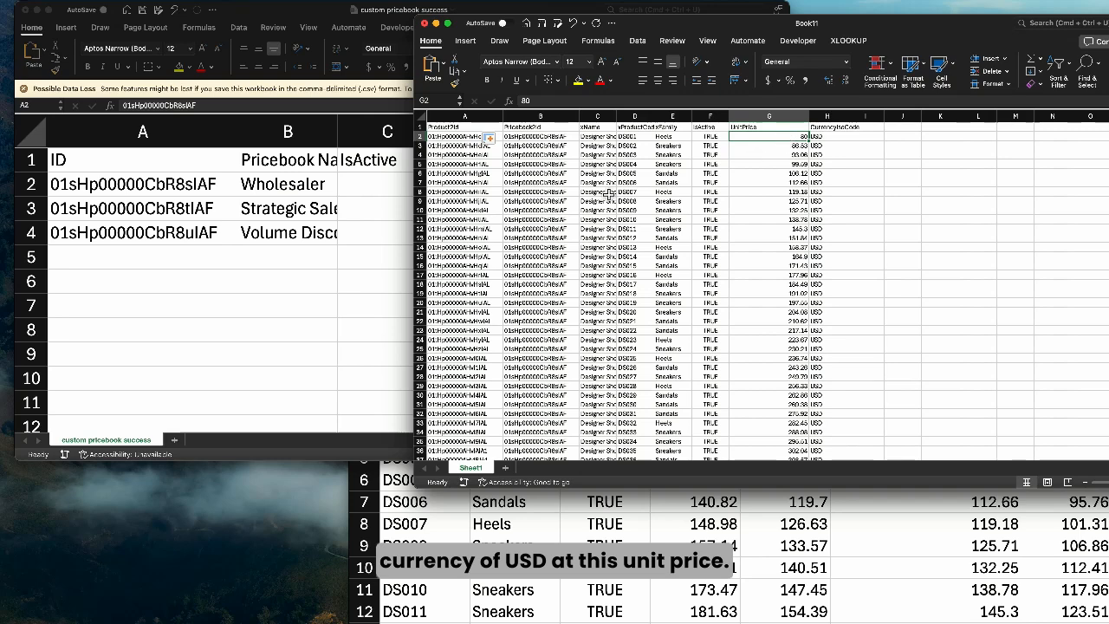
- Select A52, the first empty cell beneath the USD product rows in the new workbook
scroll(609, 196, "down", 10)
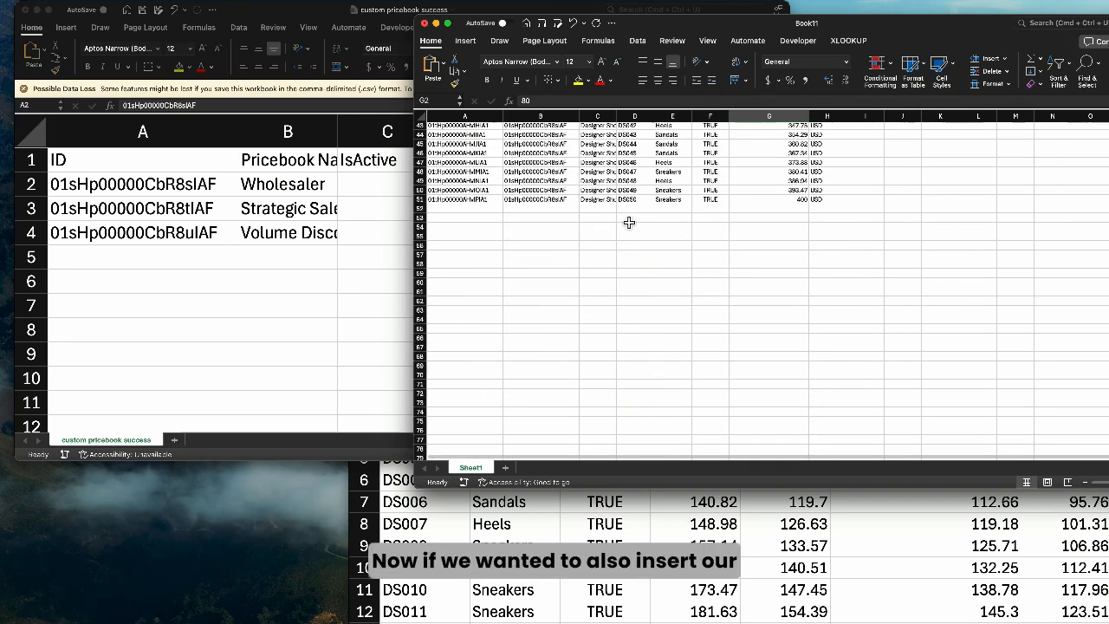
scroll(629, 223, "up", 1)
left_click(466, 238)
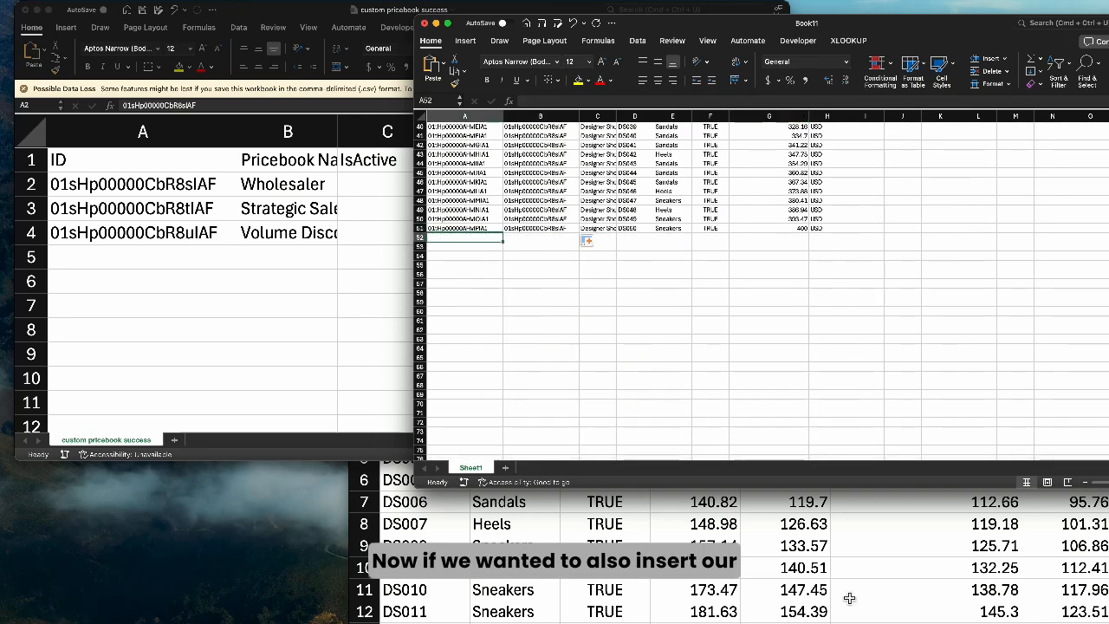
- In the Product Insert Success workbook, move the Wholesaler Price (EUR) column in front of Wholesaler Price (USD)
left_click(905, 598)
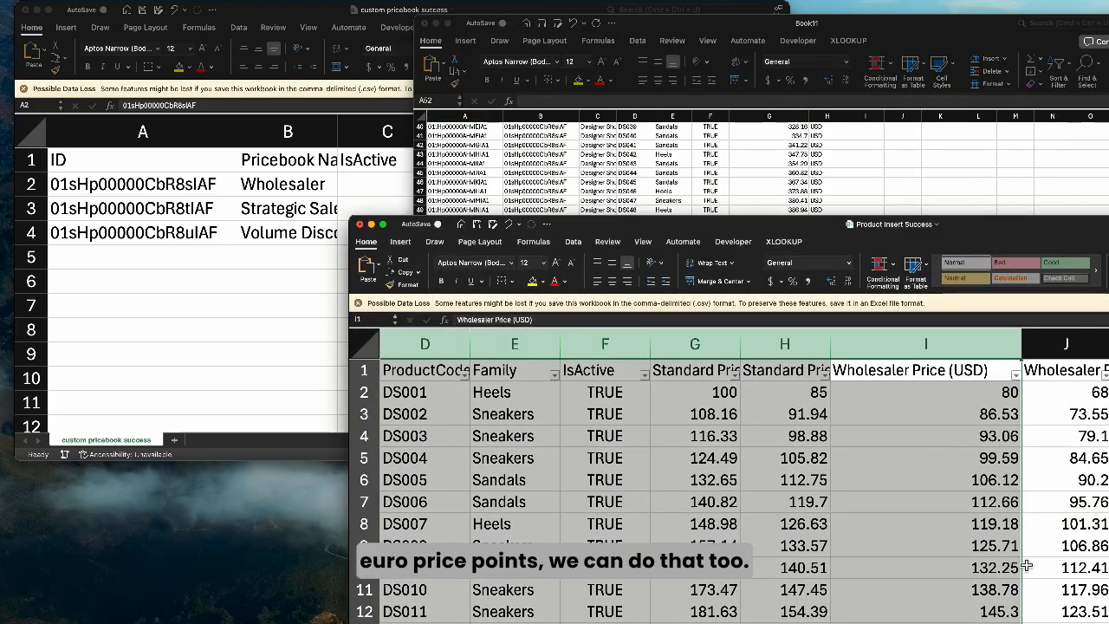
left_click_drag(1108, 247, 1057, 109)
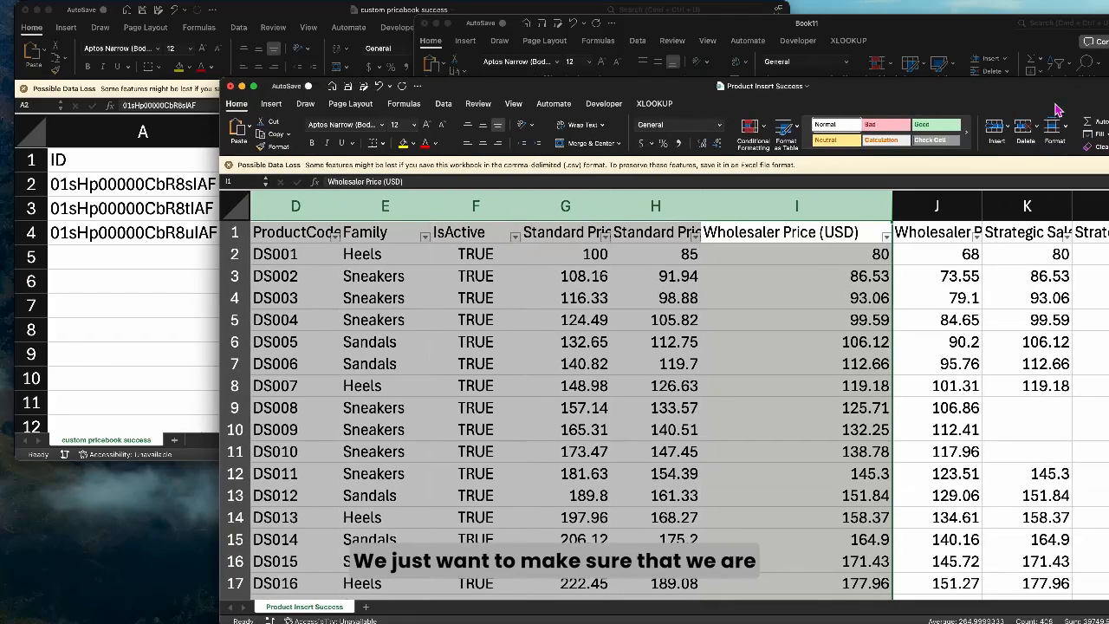
right_click(934, 208)
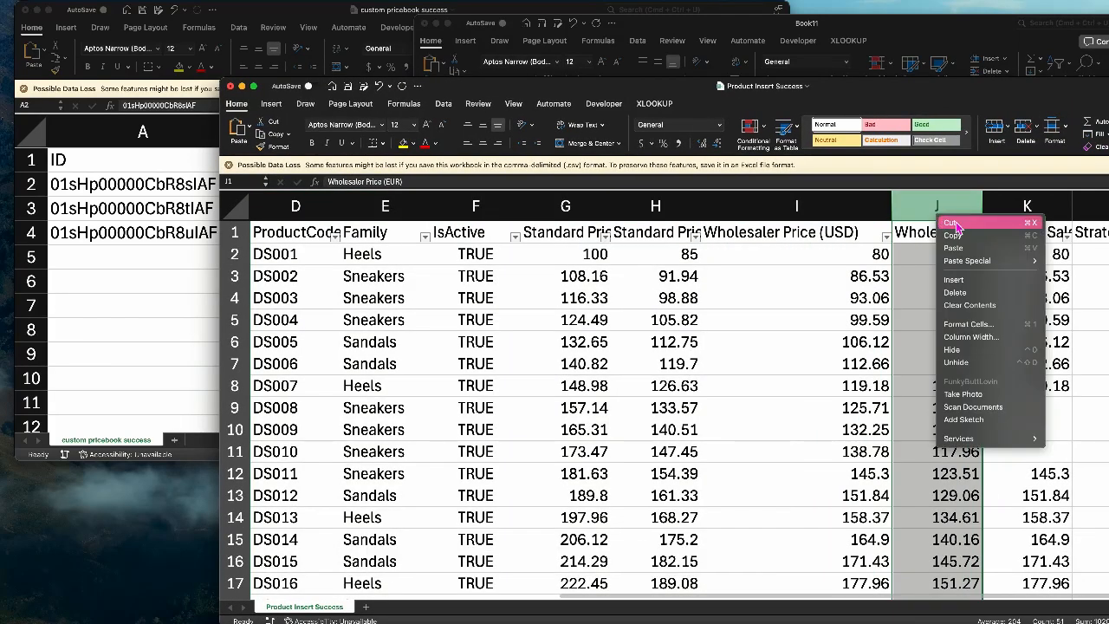
left_click(957, 230)
left_click(747, 215)
right_click(747, 215)
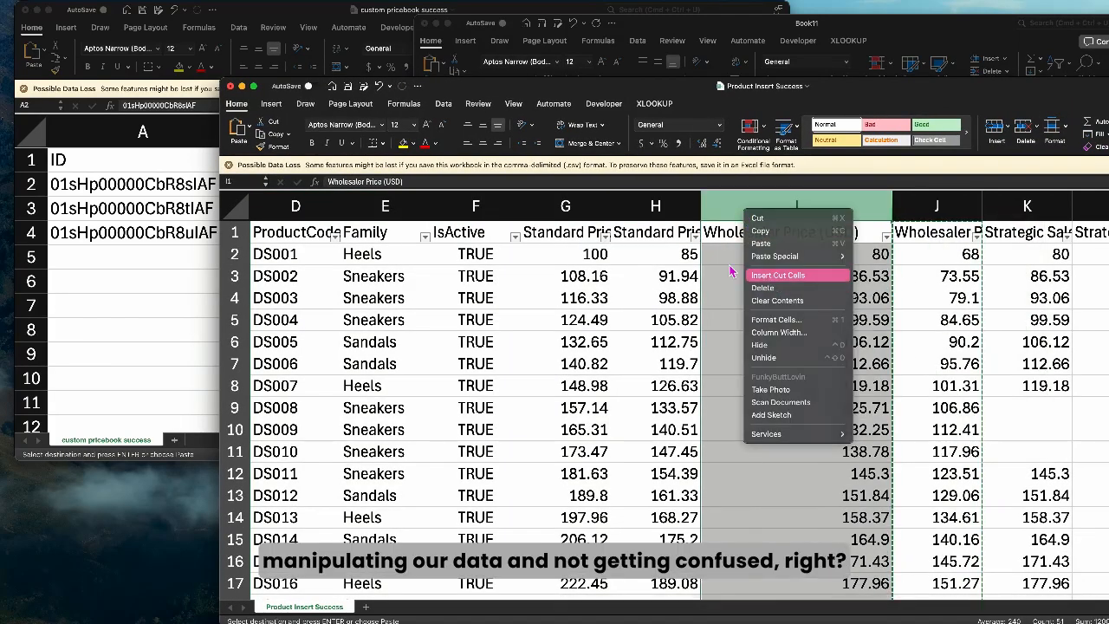
left_click(776, 286)
- Copy the product rows A2:I51, up to Wholesaler Price (EUR), and paste them into the new workbook at A52
scroll(330, 286, "left", 5)
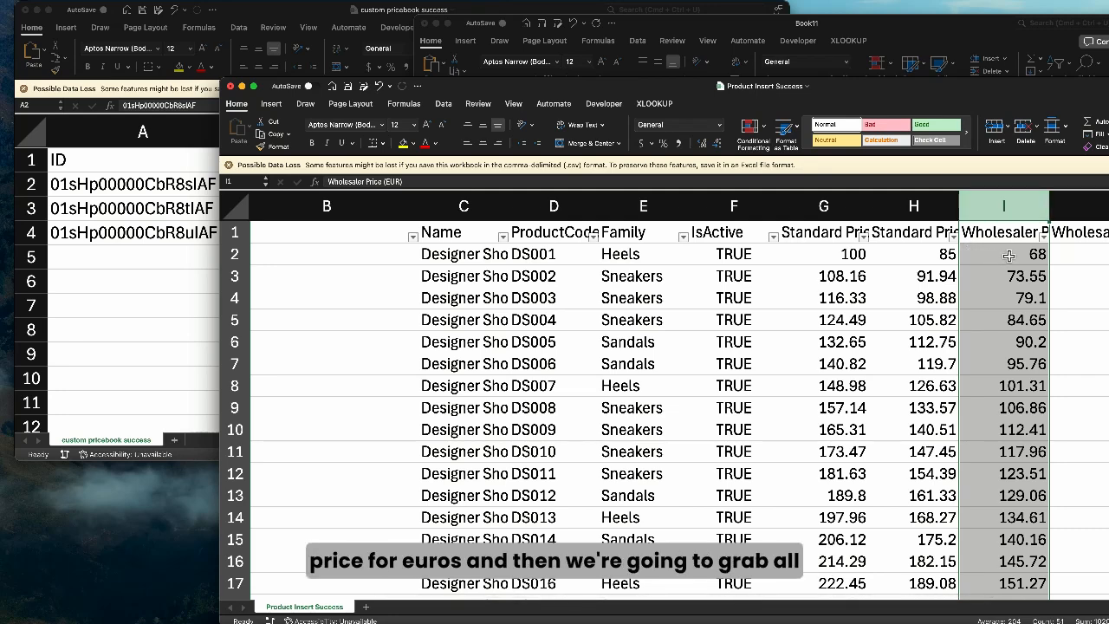
scroll(977, 257, "right", 3)
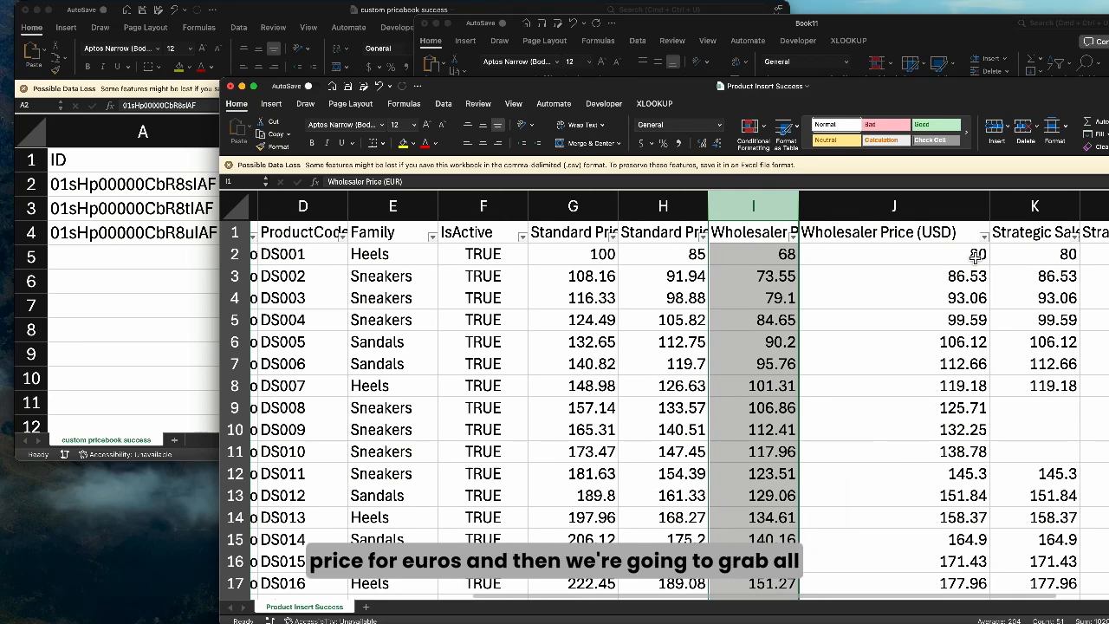
left_click_drag(771, 261, 195, 523)
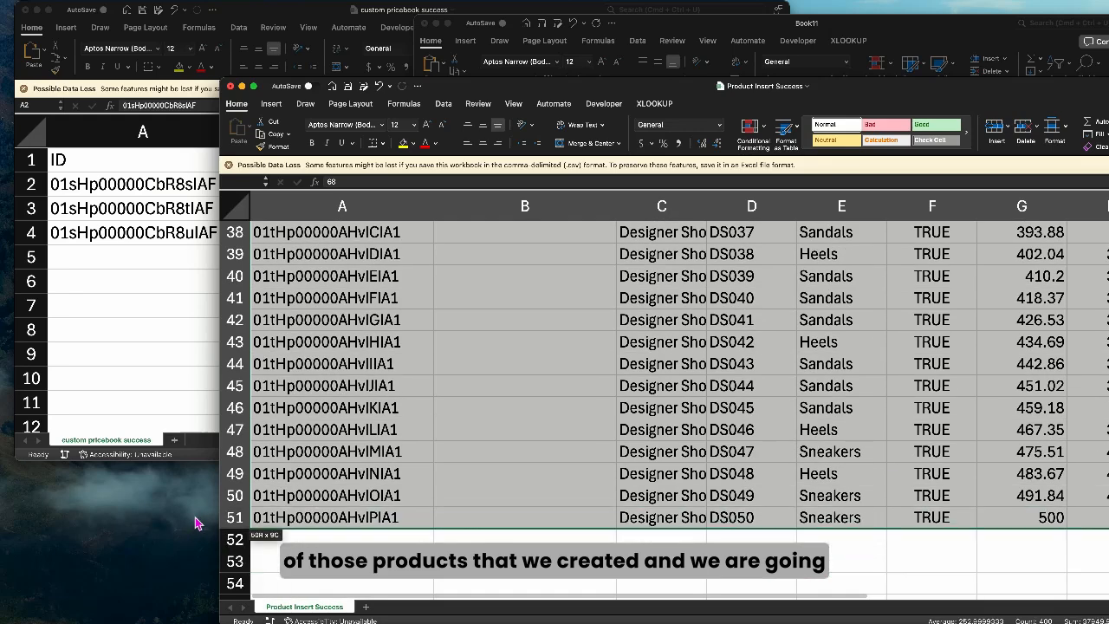
left_click(142, 299)
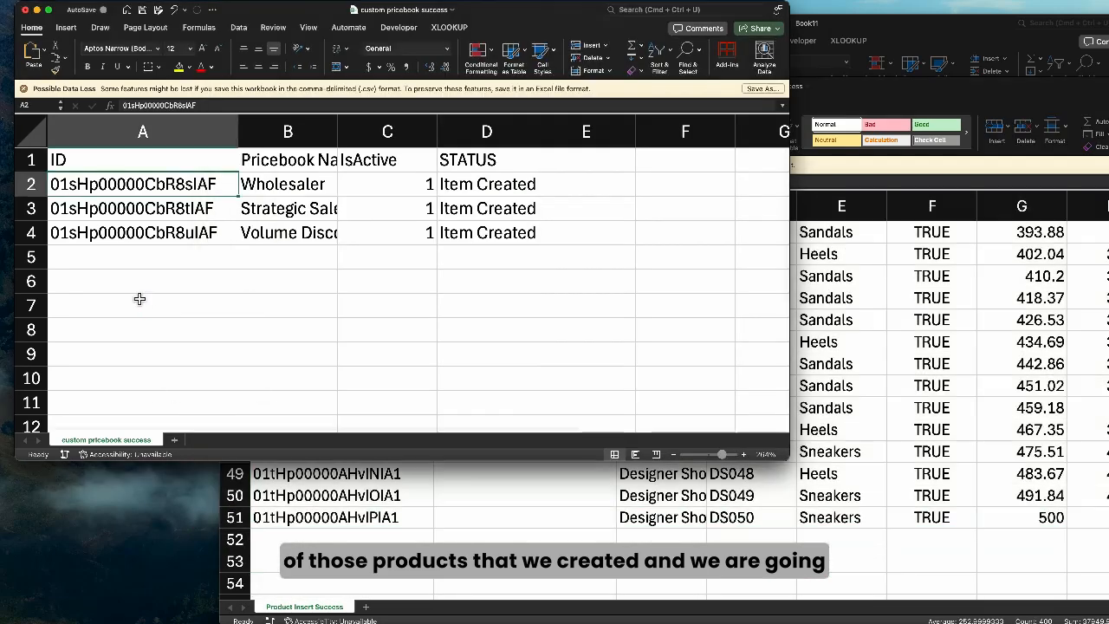
left_click(911, 37)
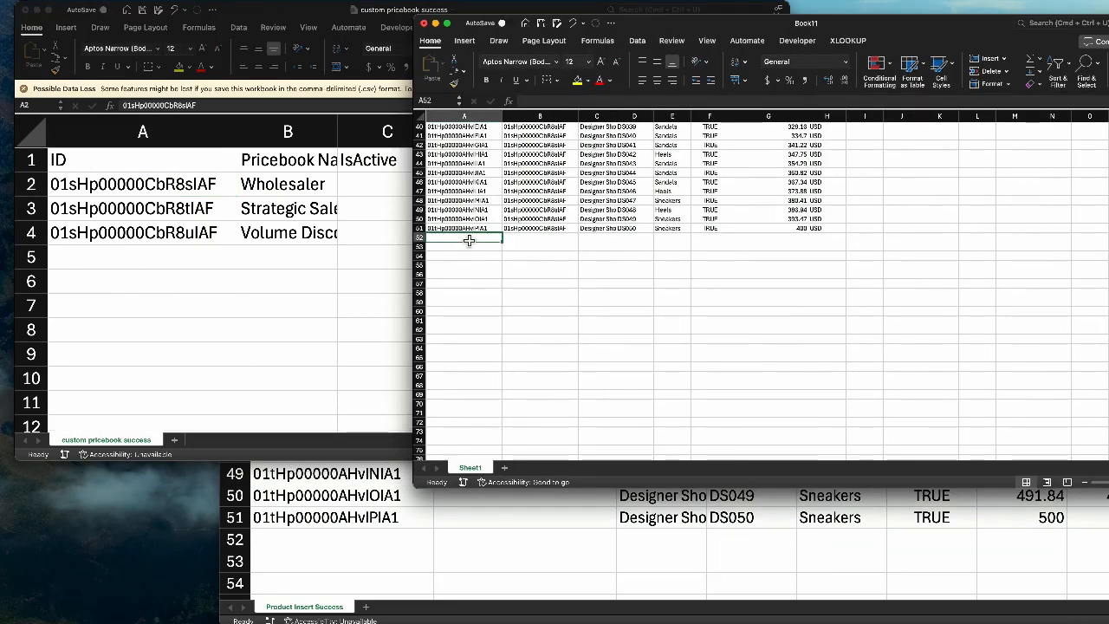
left_click(347, 518)
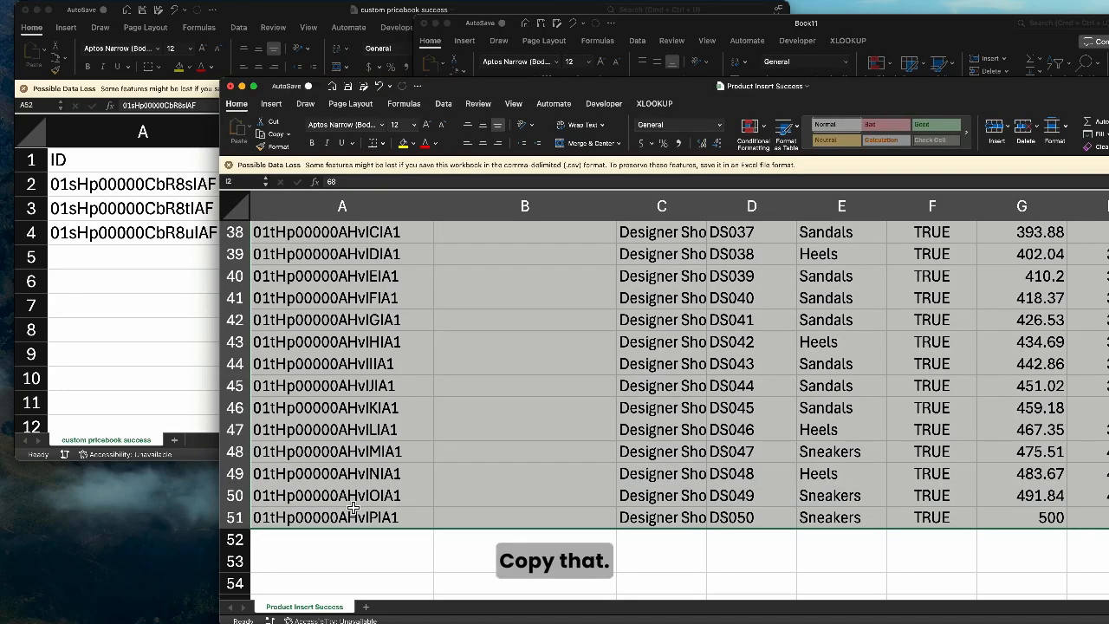
key("super+c")
left_click(710, 24)
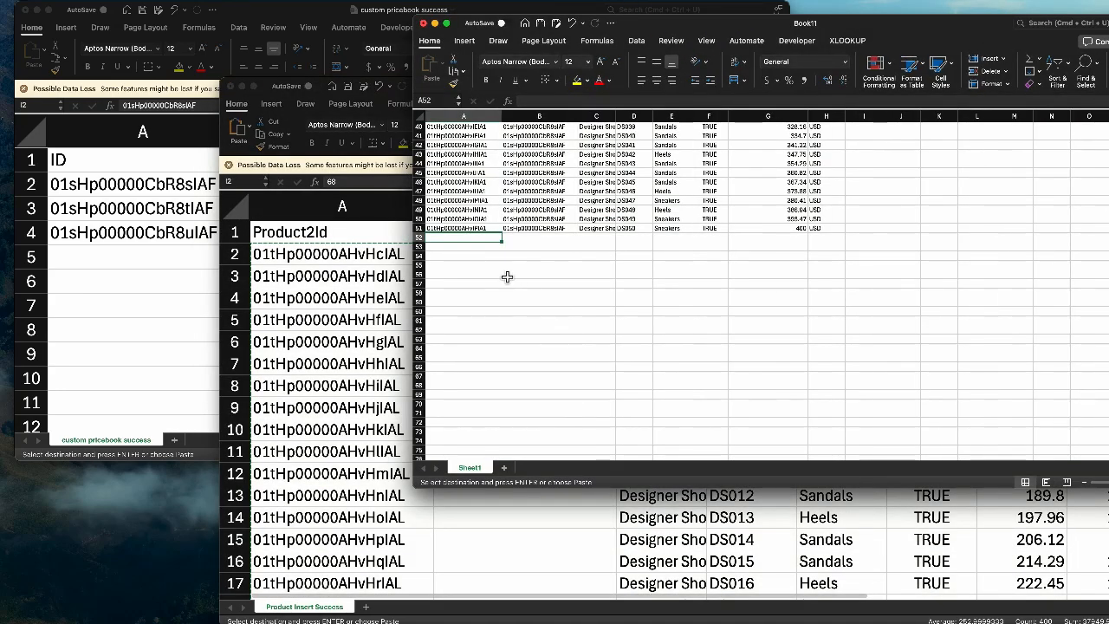
key("super+v")
- Examine the Wholesaler Price (EUR) column in the Product Insert Success workbook to identify which pasted prices are needed
left_click(1055, 530)
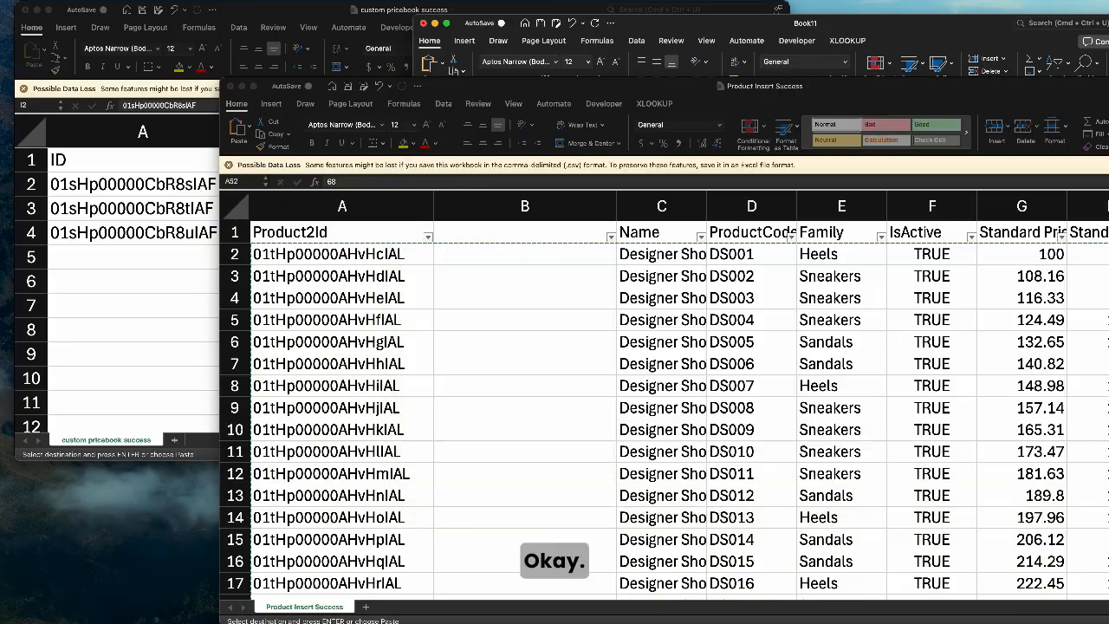
scroll(1032, 408, "right", 4)
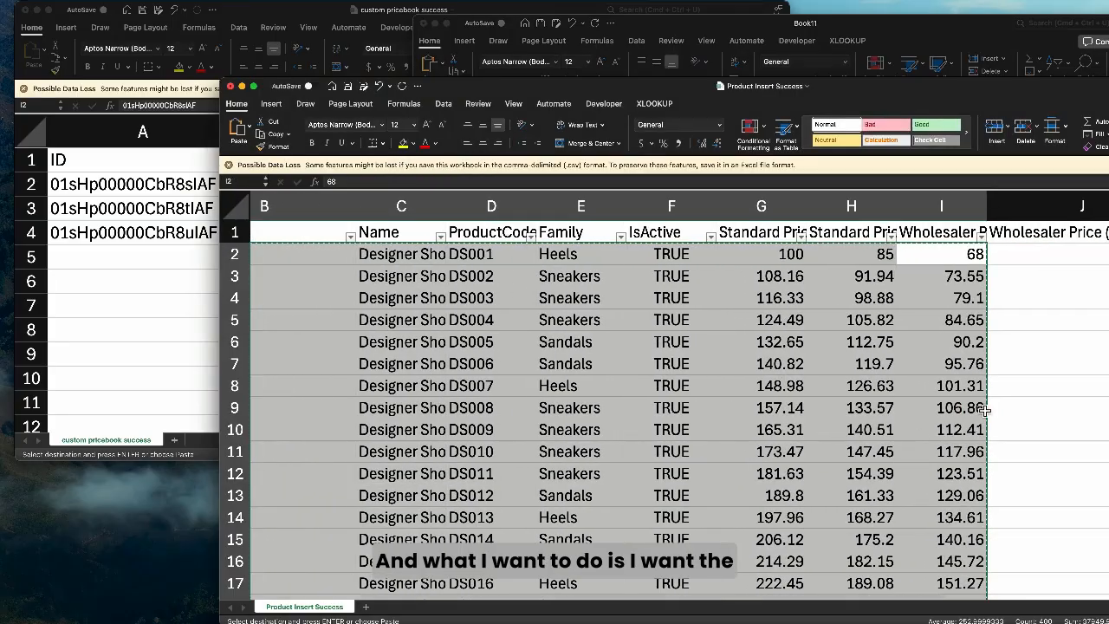
scroll(940, 297, "up", 5)
scroll(941, 297, "up", 2)
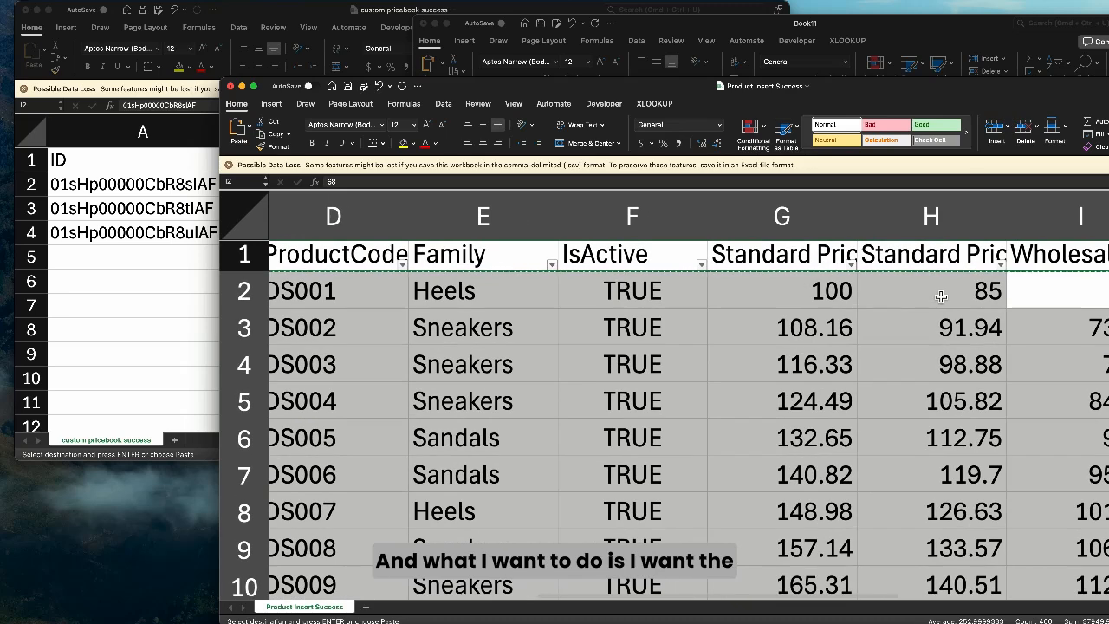
scroll(1068, 260, "right", 2)
left_click(1061, 260)
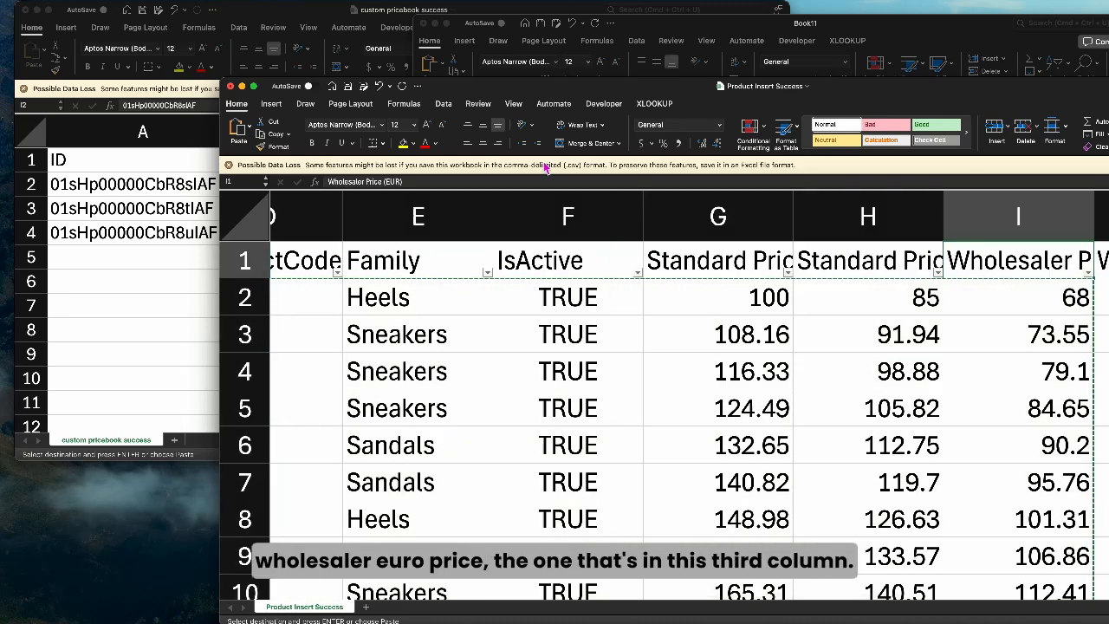
left_click(1031, 299)
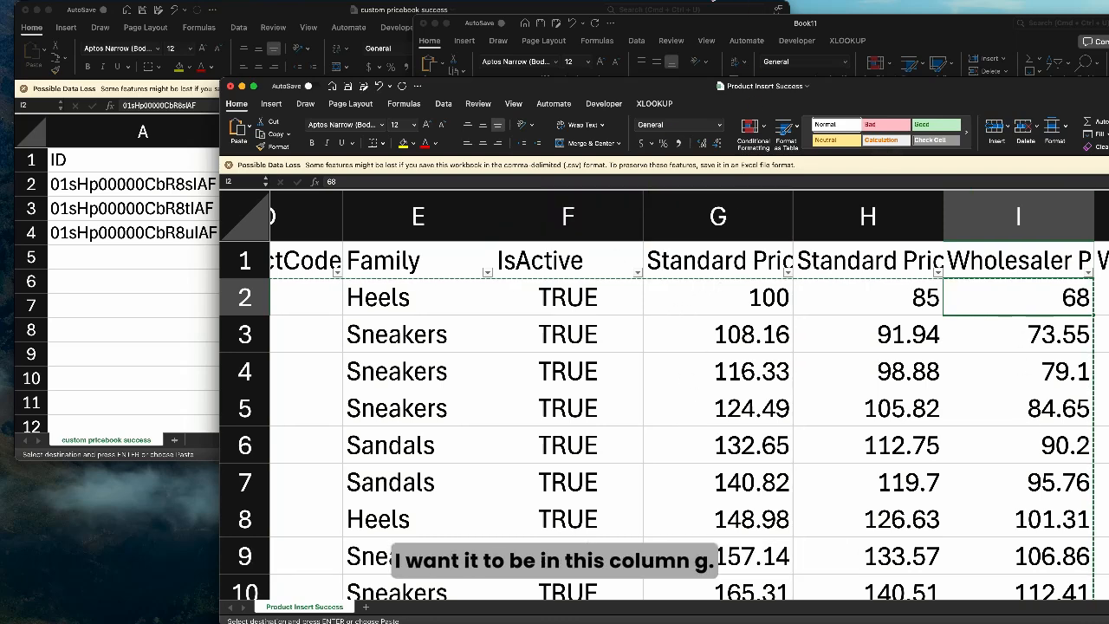
- In the new workbook, copy the euro prices I52:I101 into the UnitPrice column from G52 and delete column I
left_click(733, 39)
left_click(871, 238)
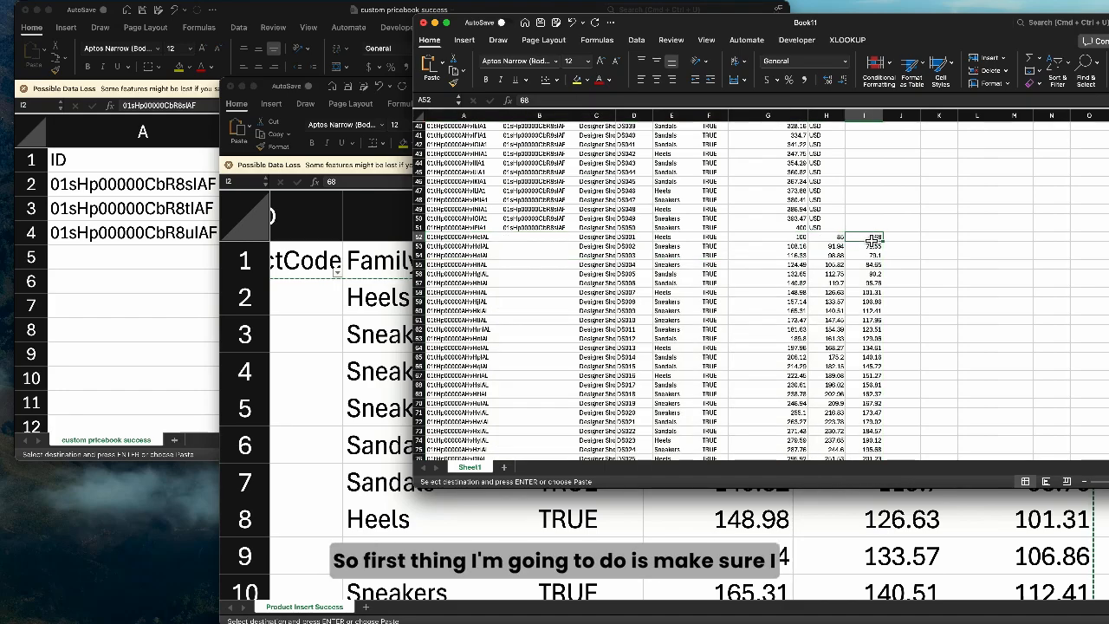
scroll(878, 323, "down", 15)
left_click(877, 257, "shift")
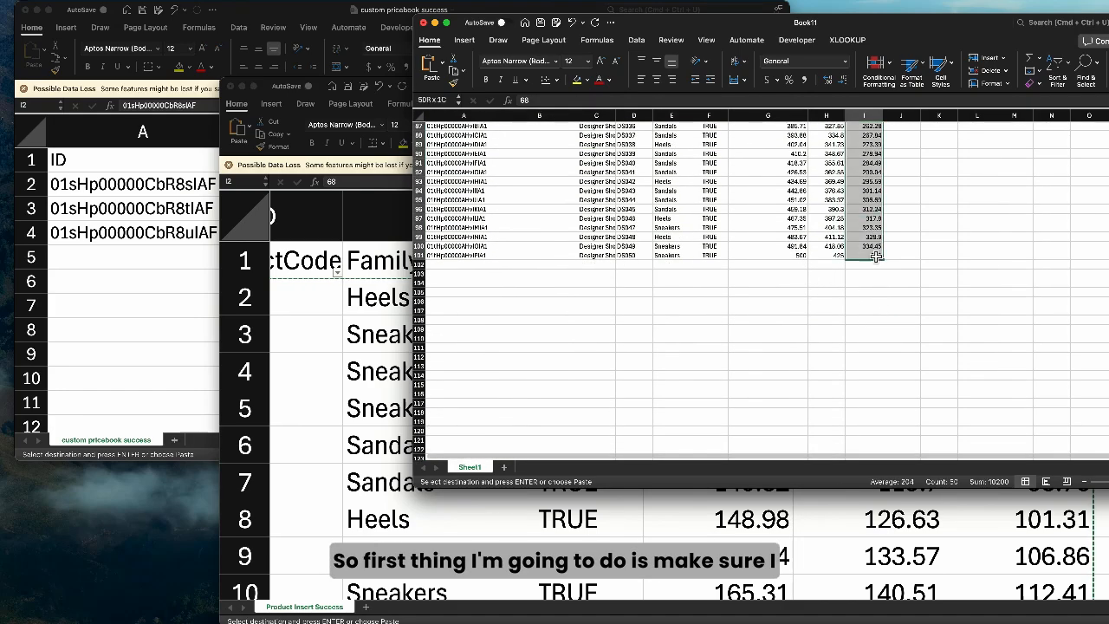
key("super+c")
scroll(875, 258, "up", 20)
scroll(816, 364, "down", 3)
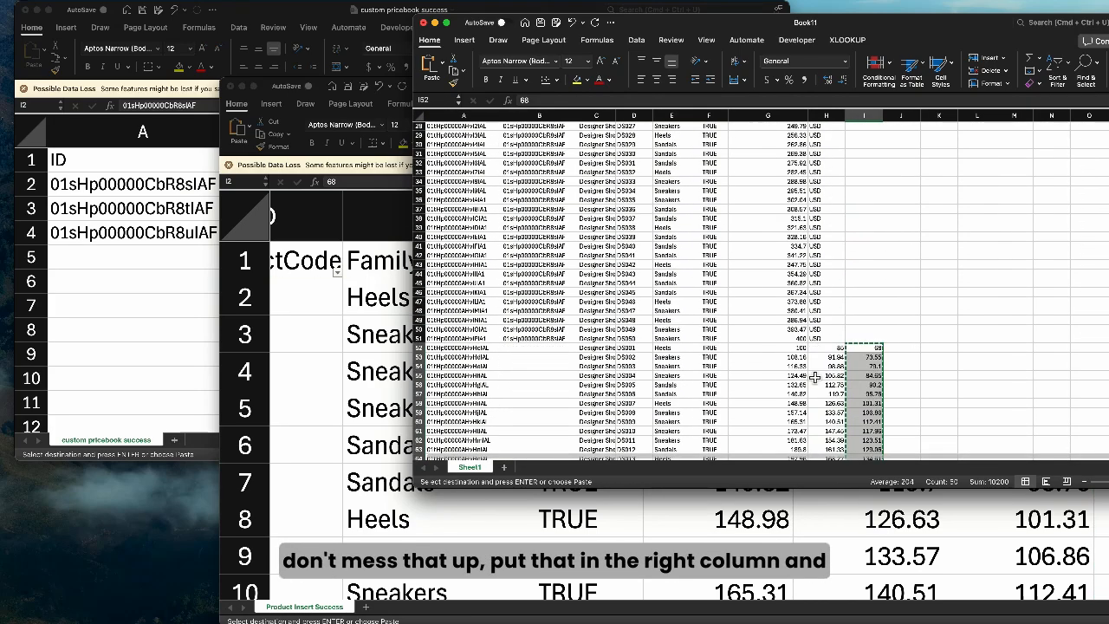
scroll(816, 377, "down", 3)
left_click(801, 275)
key("super+v")
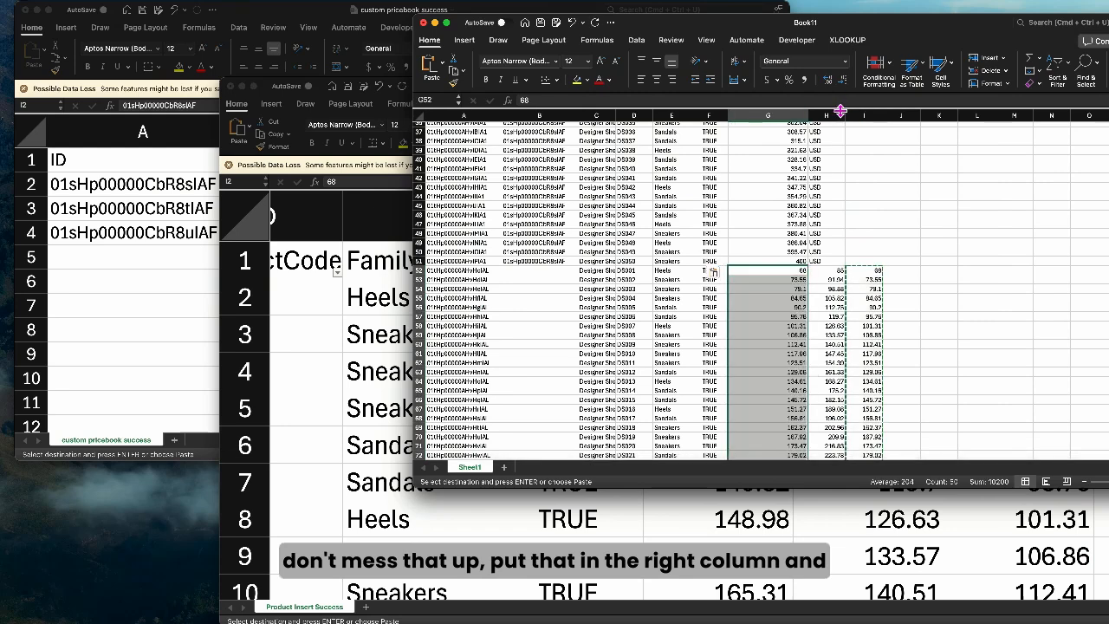
left_click(866, 118)
left_click(880, 193)
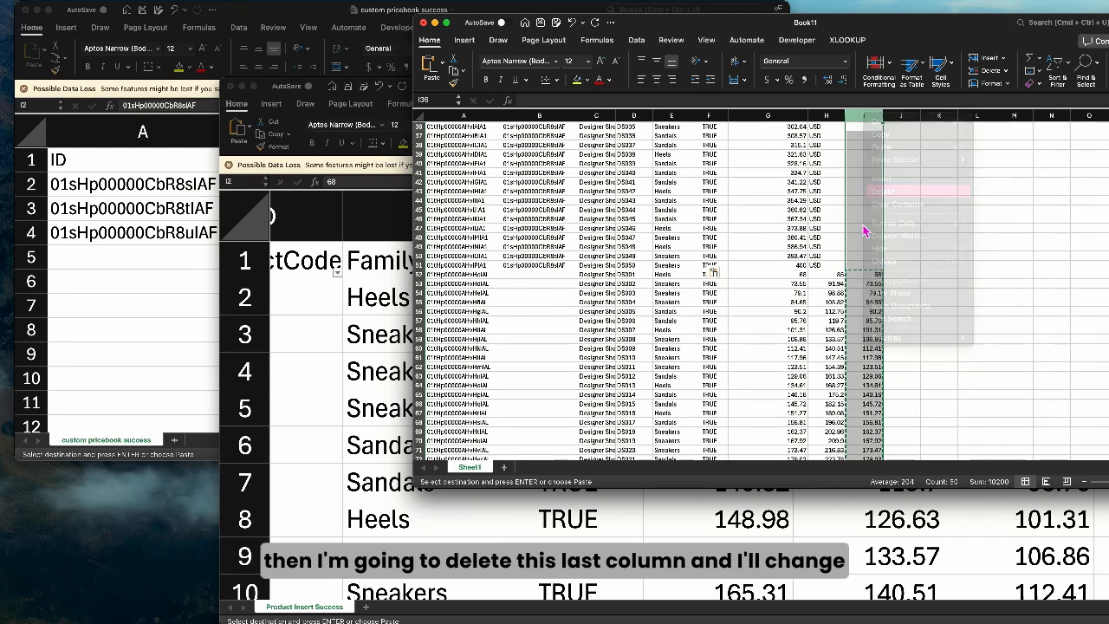
- Enter EUR in H52, fill it down over the remaining Standard Price values, and narrow column G
left_click(826, 275)
type("EUW")
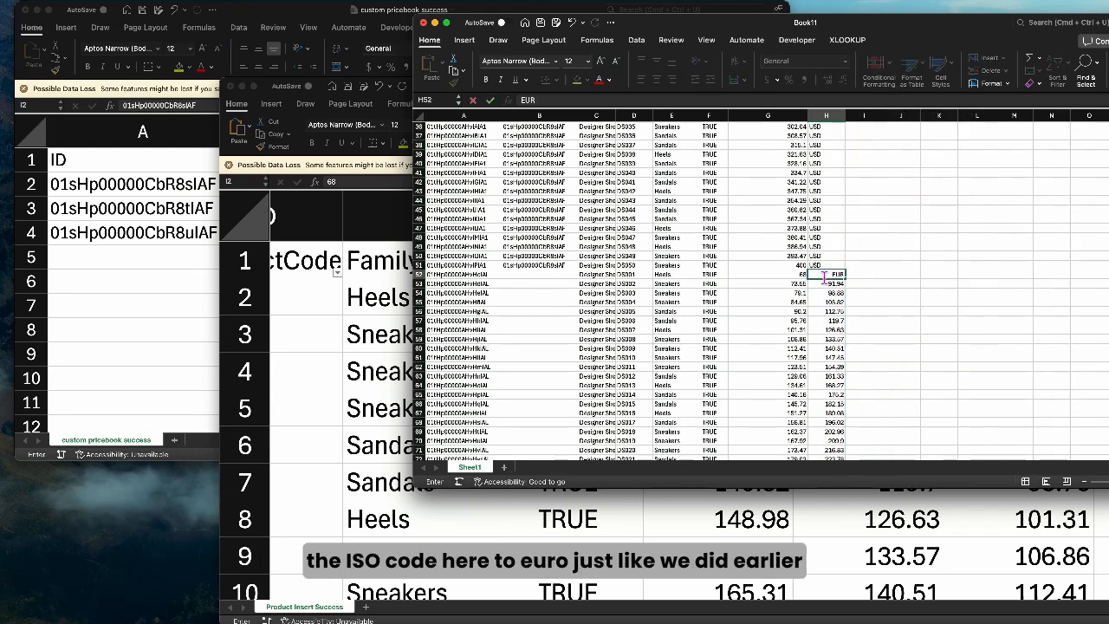
key("Return")
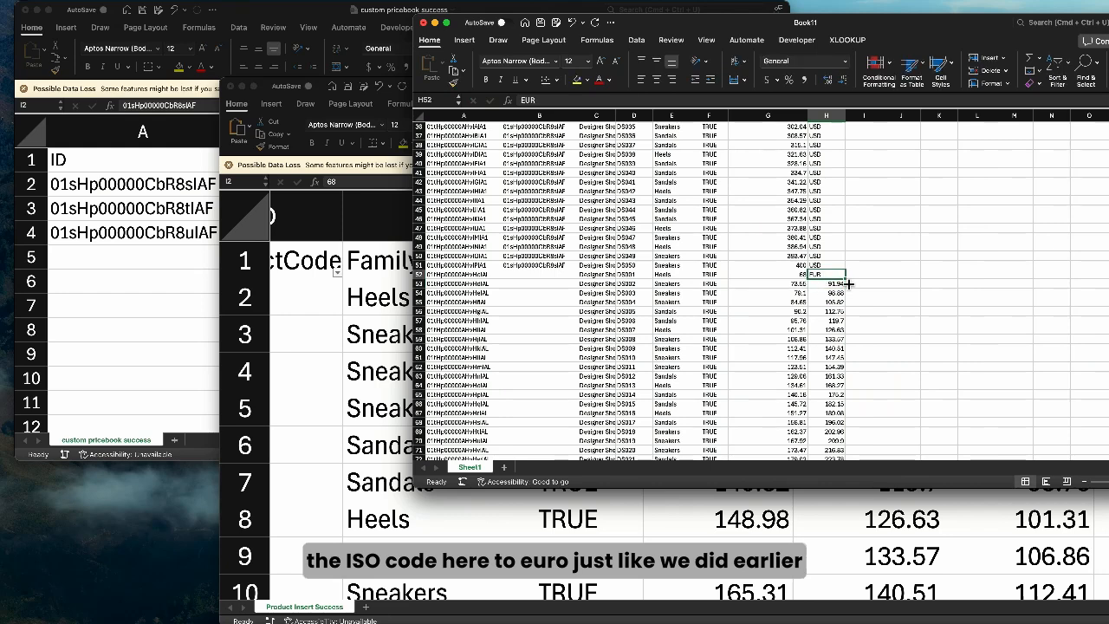
double_click(847, 279)
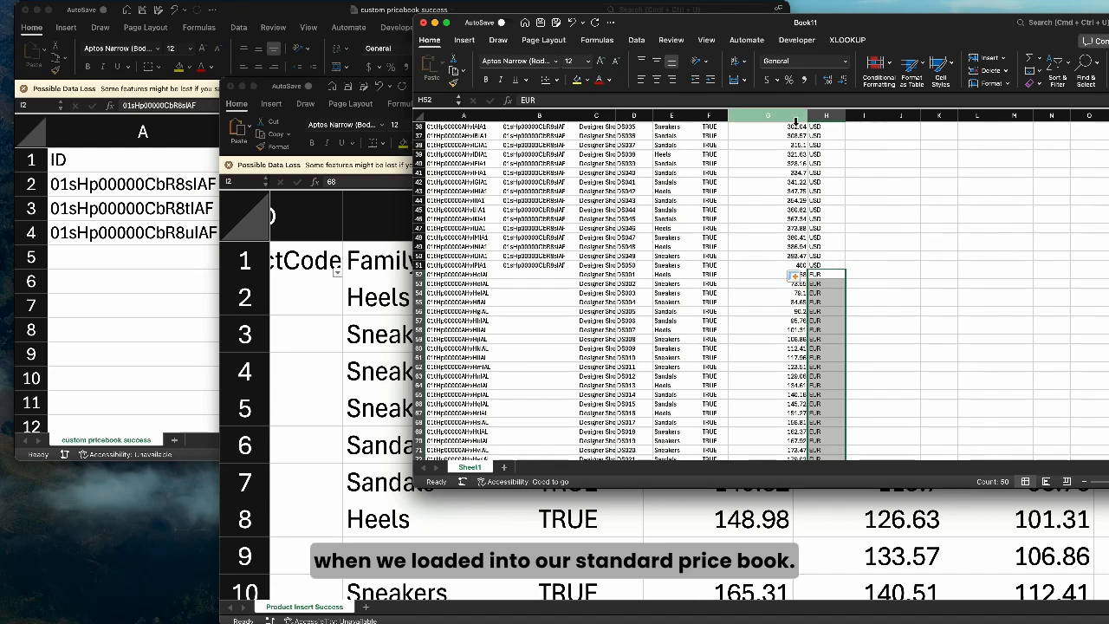
left_click_drag(808, 120, 783, 120)
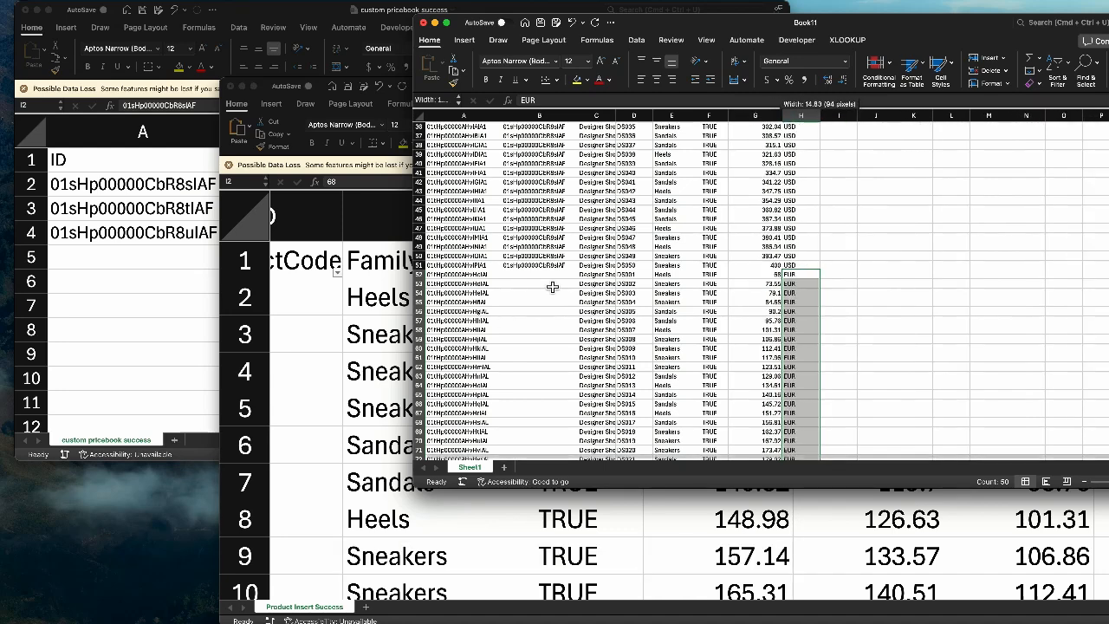
- Fill the Pricebook2Id value in B51 down over the remaining EUR rows
left_click(554, 265)
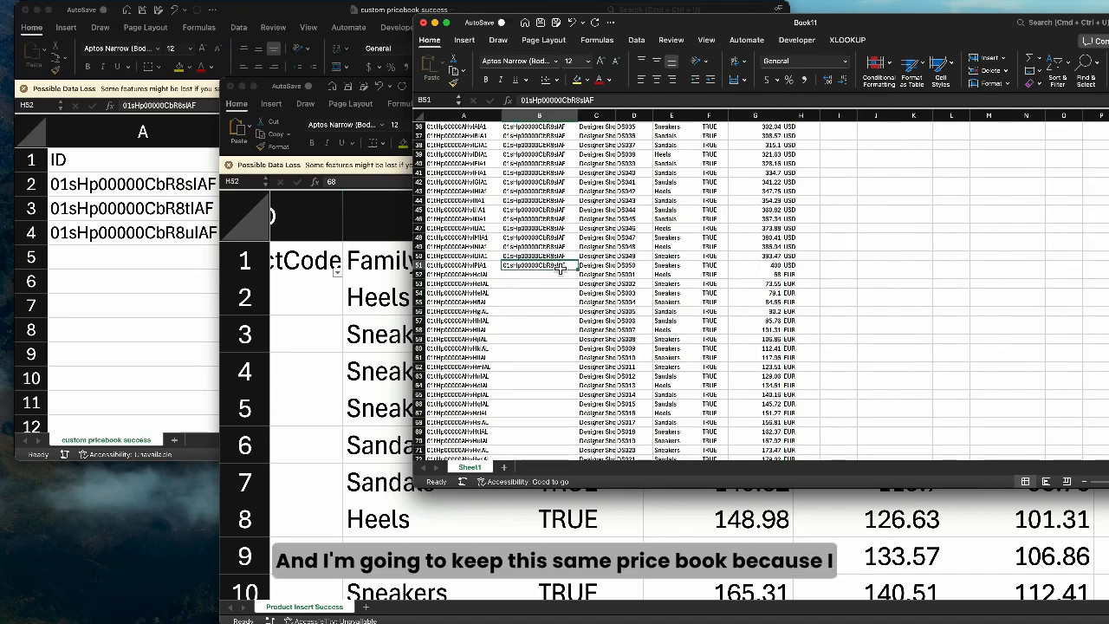
double_click(579, 271)
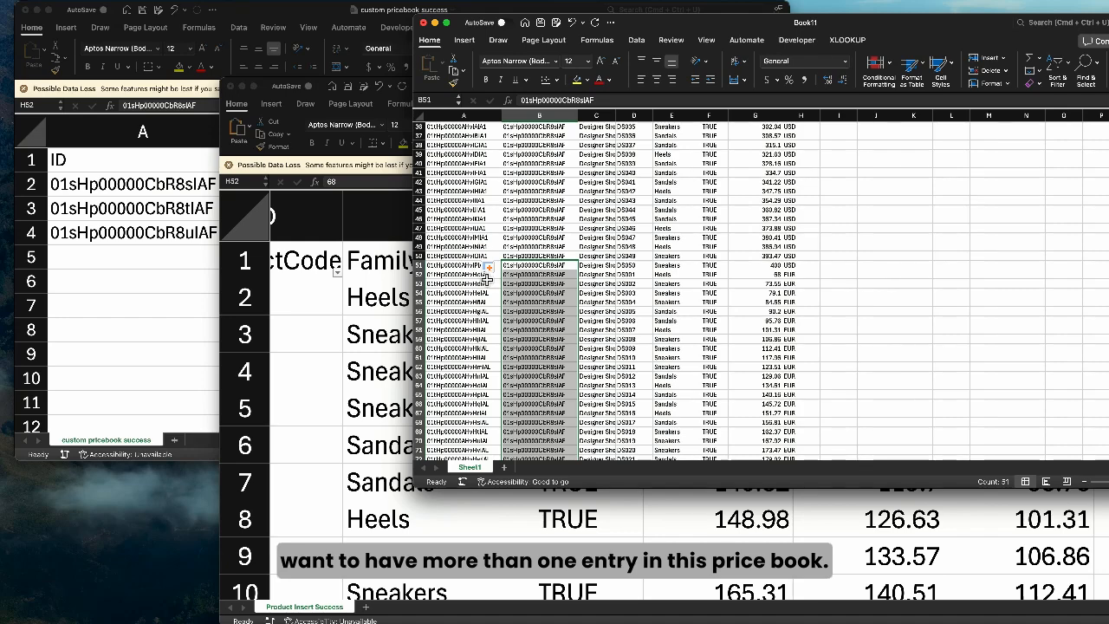
scroll(639, 225, "up", 10)
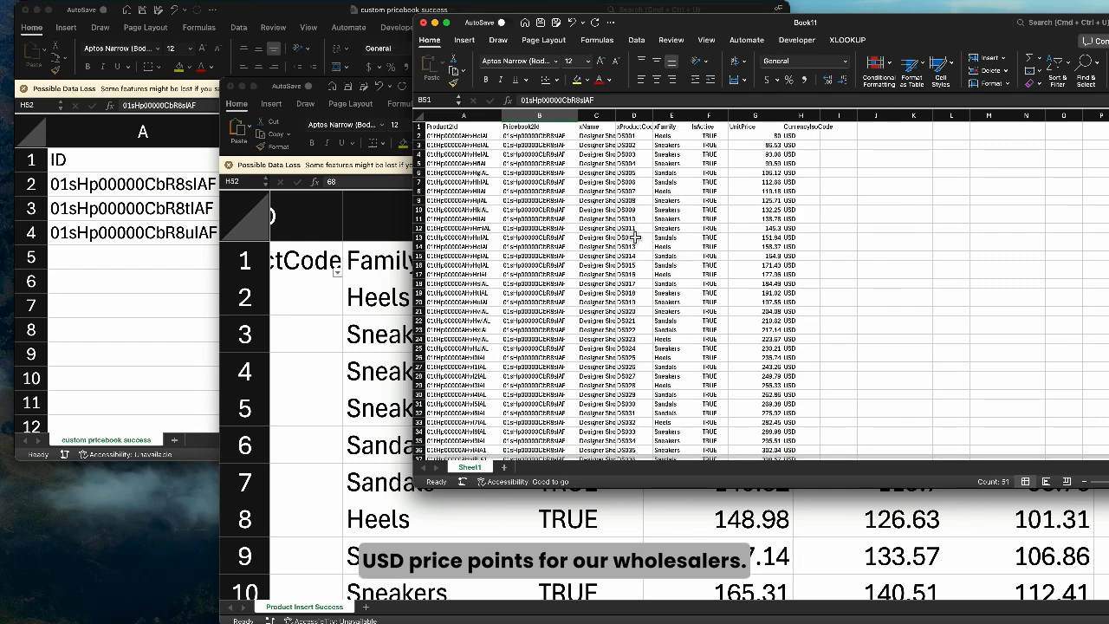
- Save the workbook as wholesale pricebook entries in Comma Separated Values (.csv) format in the custom pricebooks folder
left_click(541, 24)
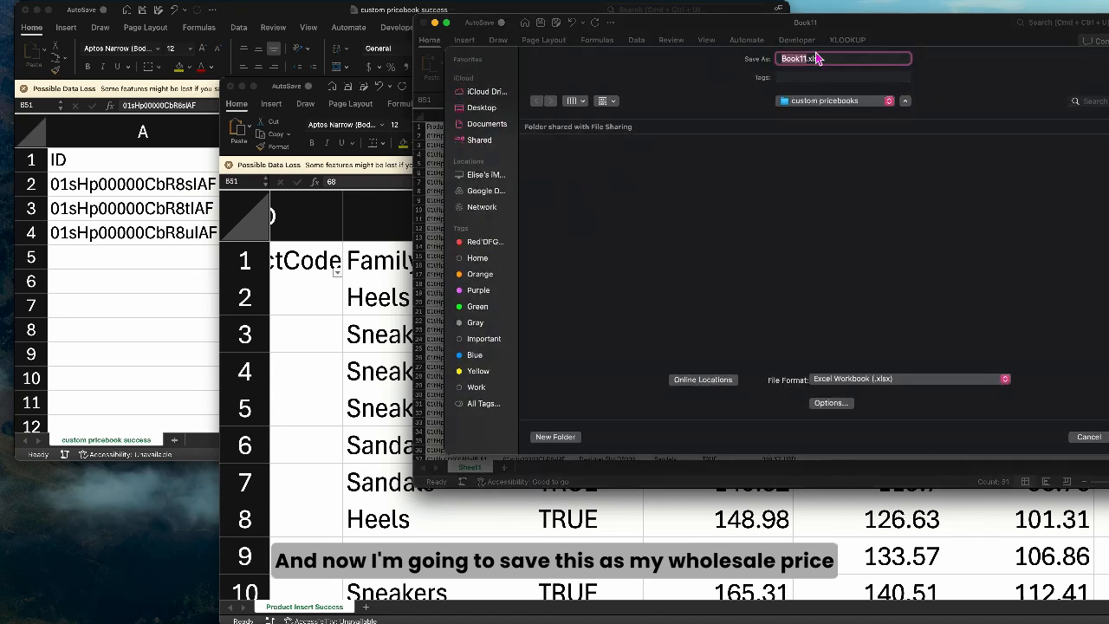
type("wholesale c")
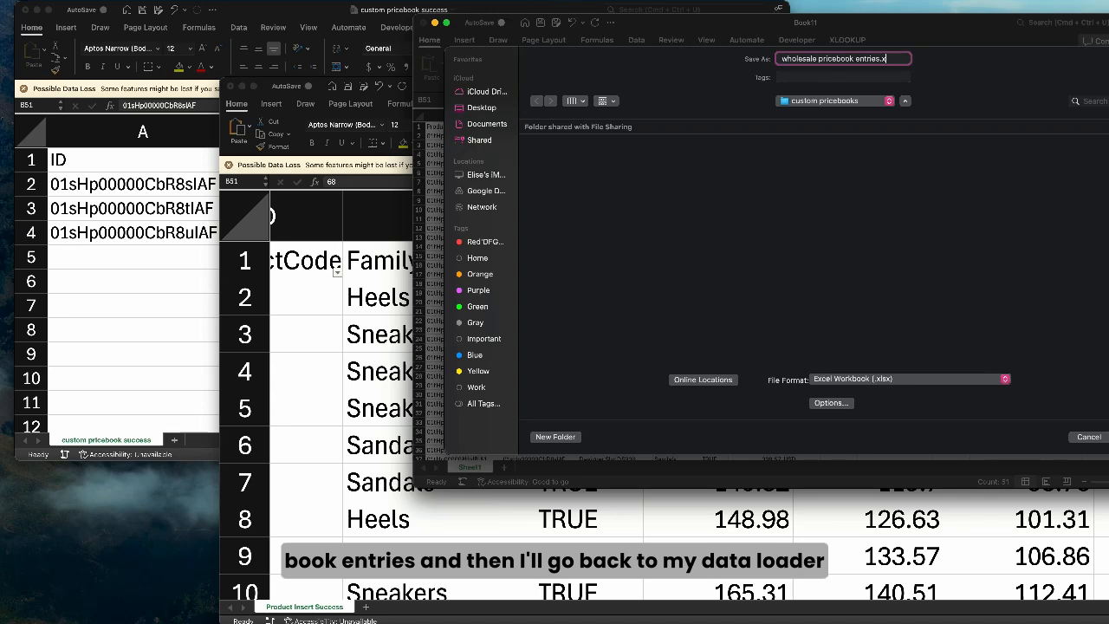
left_click(902, 381)
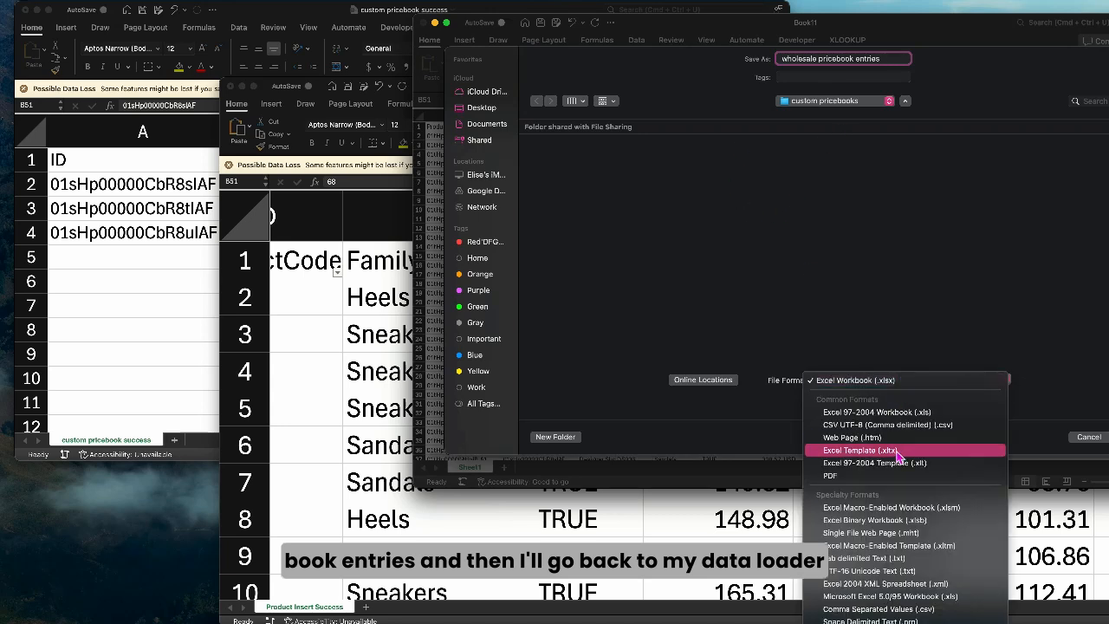
left_click(865, 609)
key("Return")
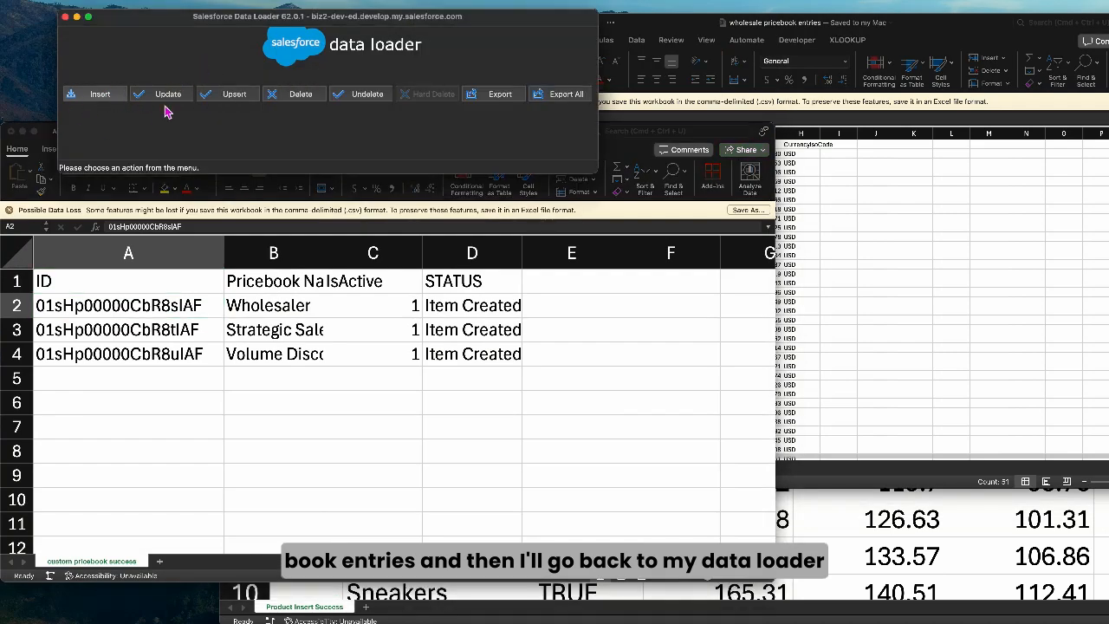
left_click(121, 271)
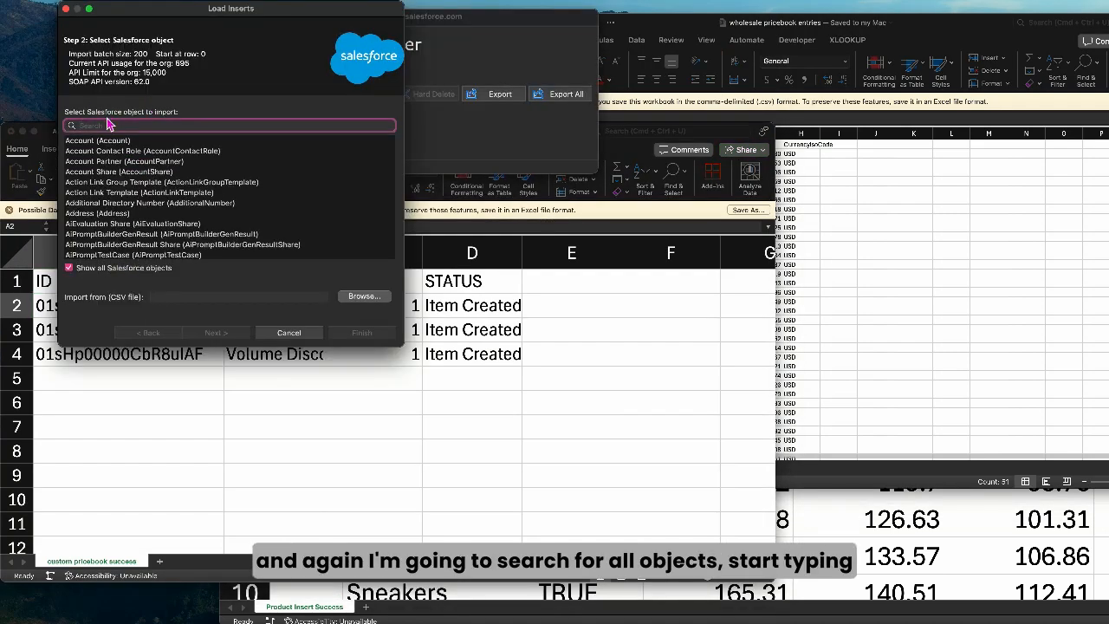
type("entry")
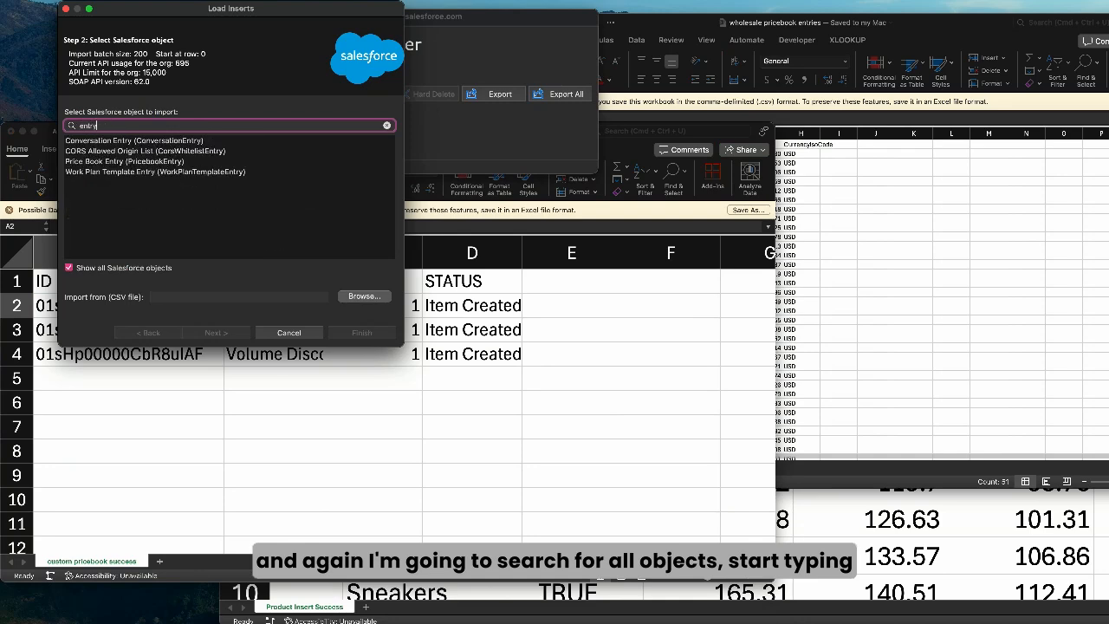
left_click(120, 162)
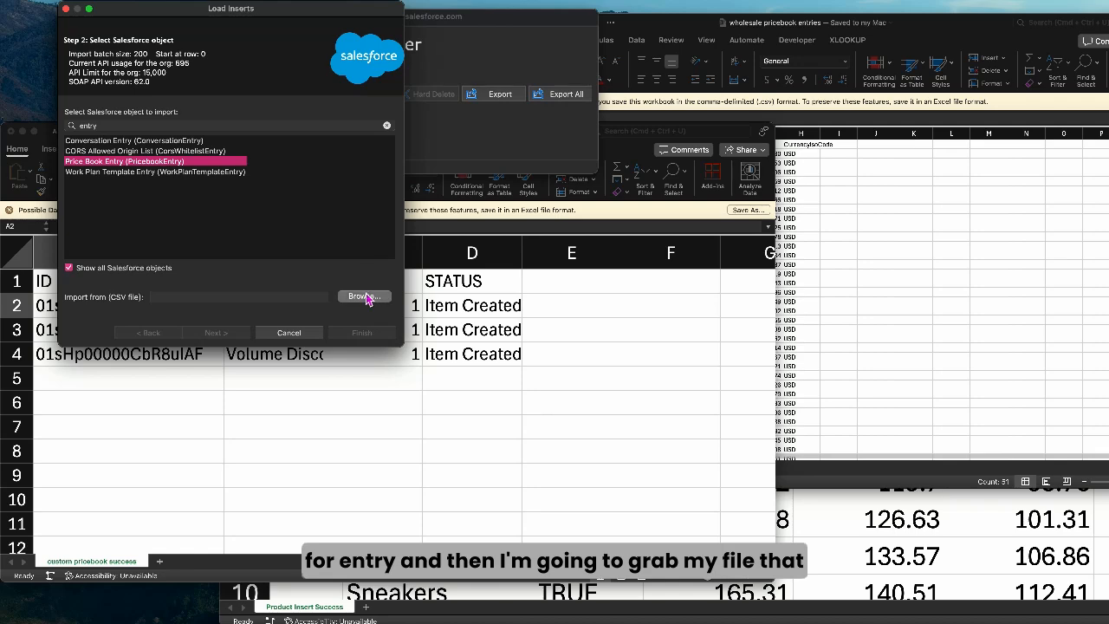
left_click(364, 296)
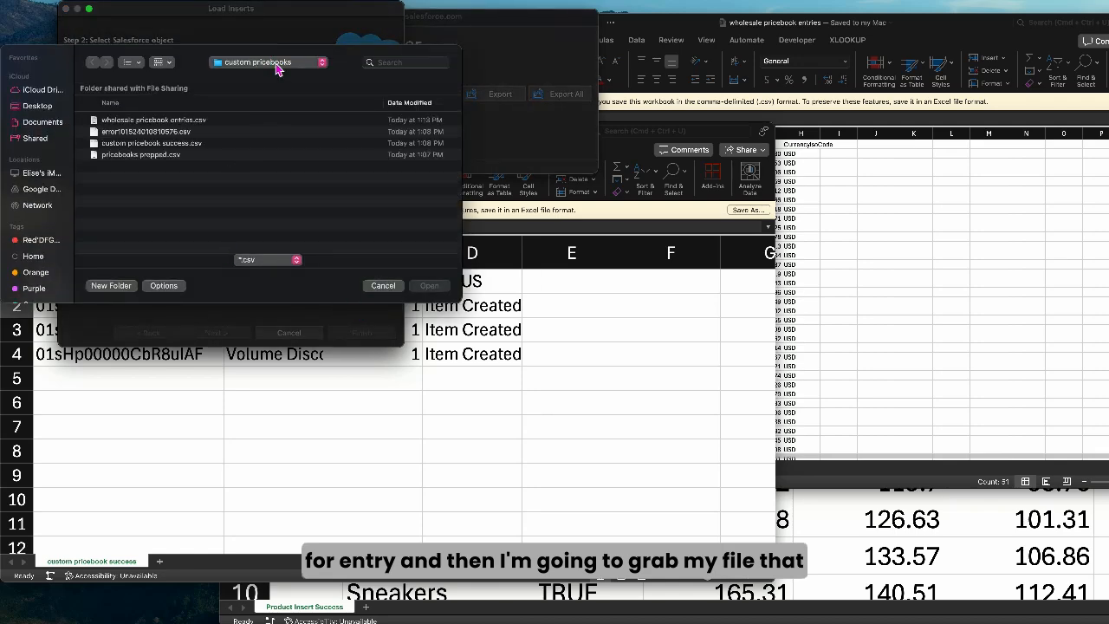
left_click(163, 121)
left_click(430, 285)
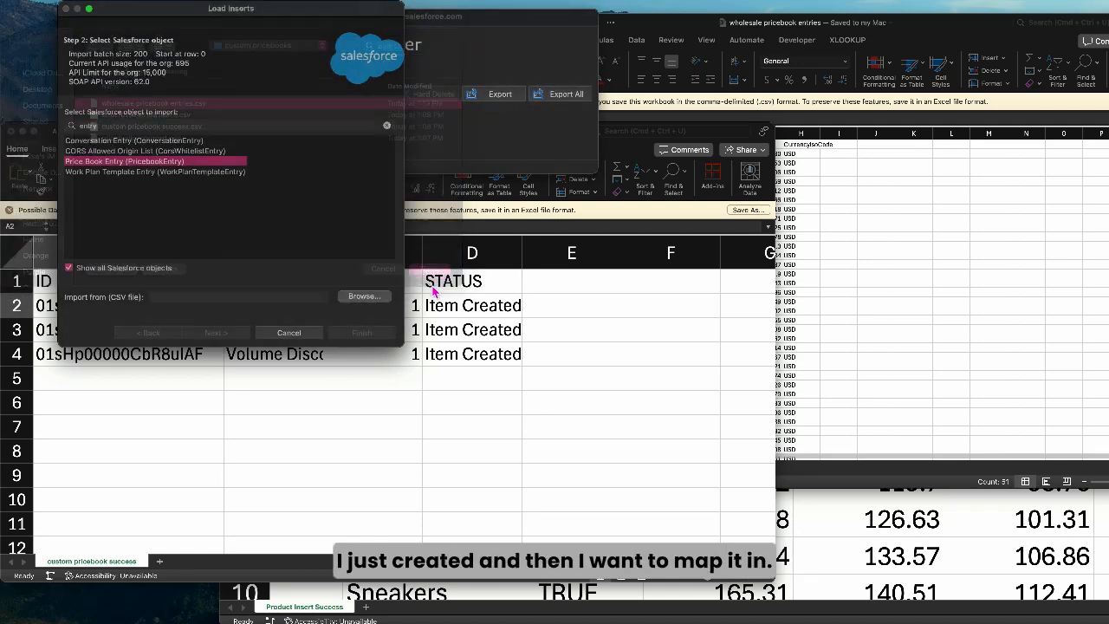
left_click(215, 332)
left_click(287, 166)
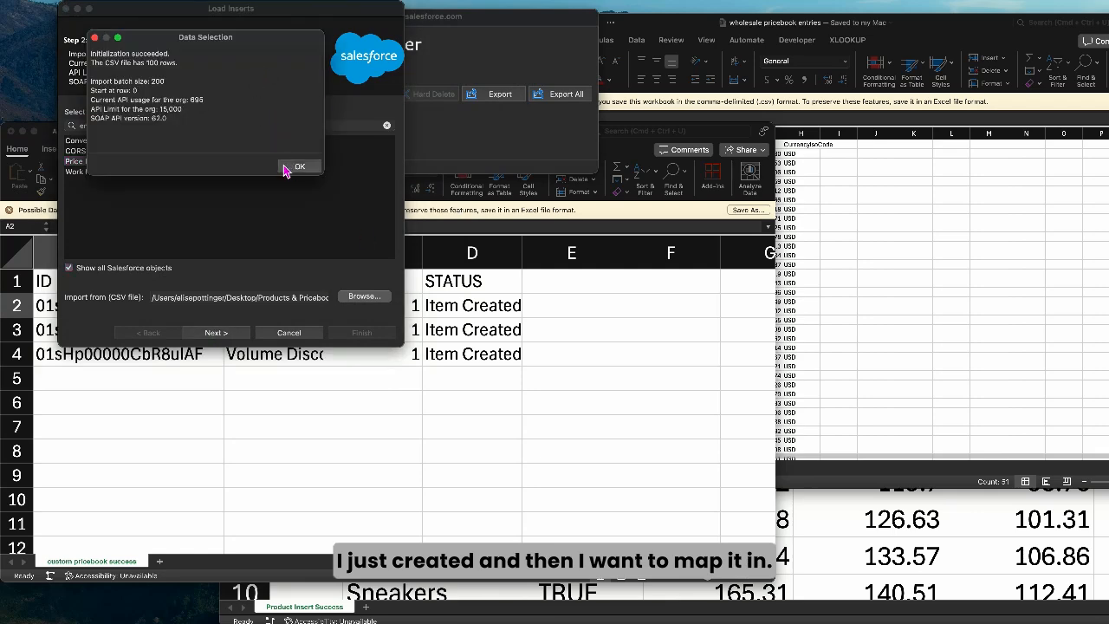
left_click(217, 332)
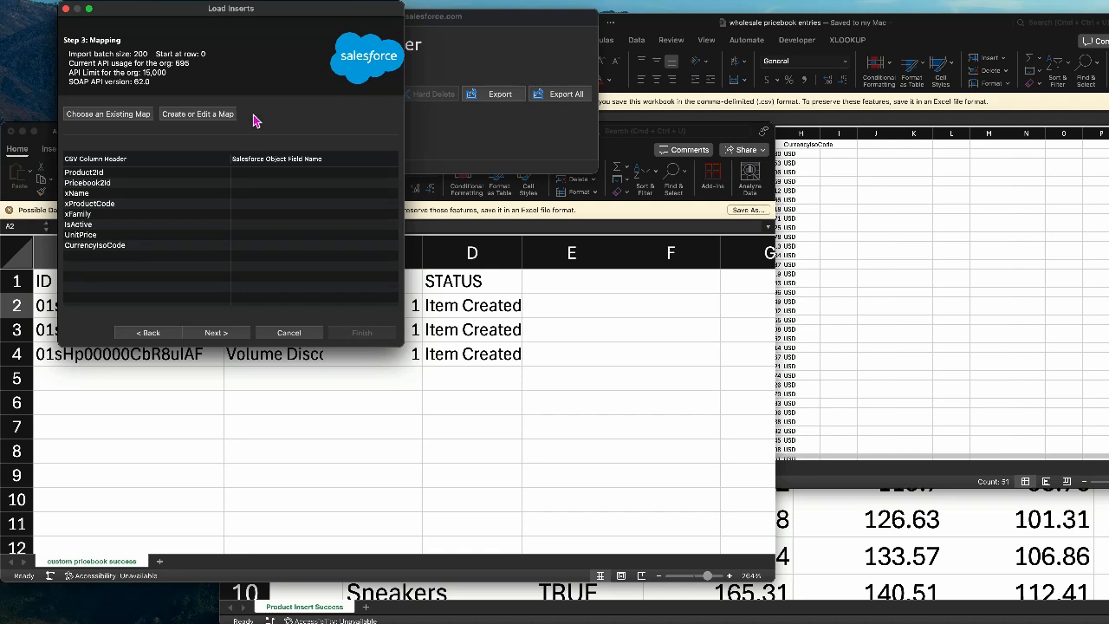
left_click(215, 113)
left_click(221, 72)
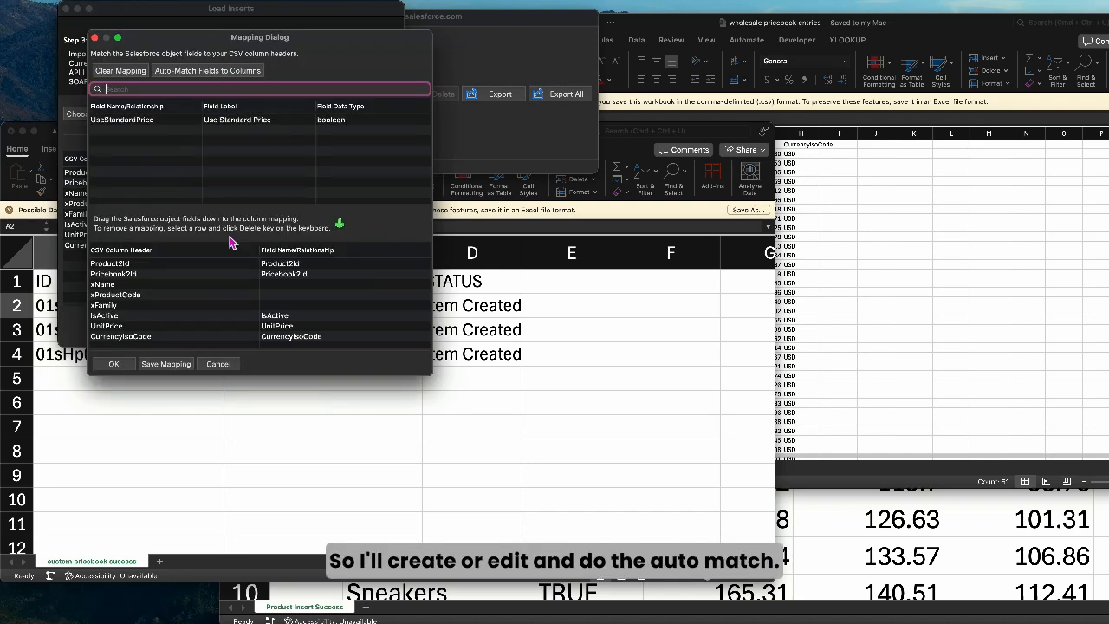
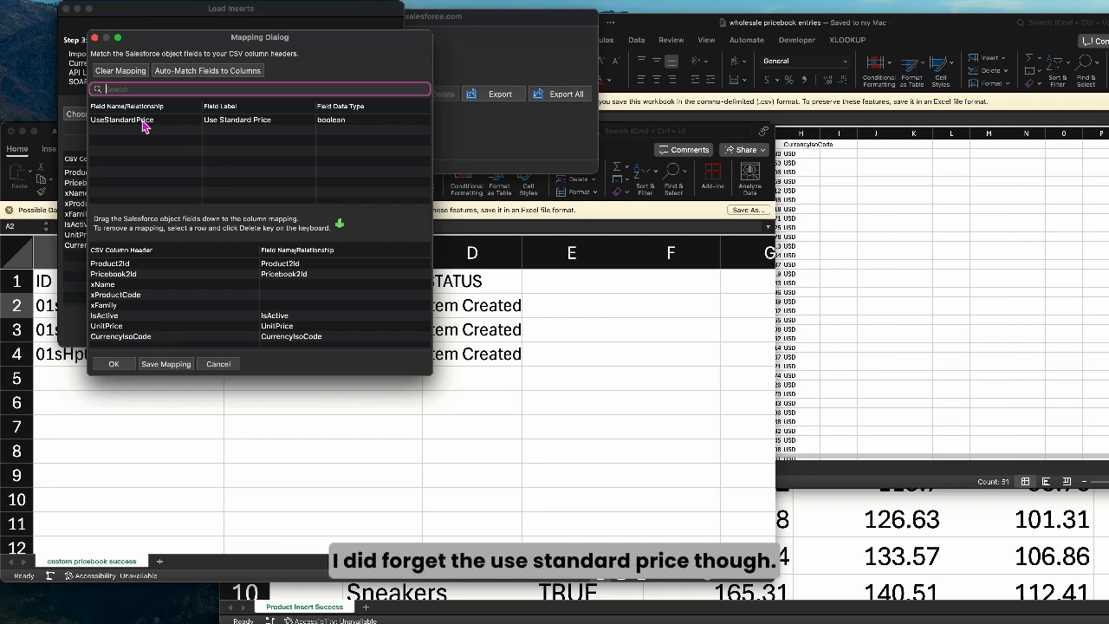
left_click(219, 364)
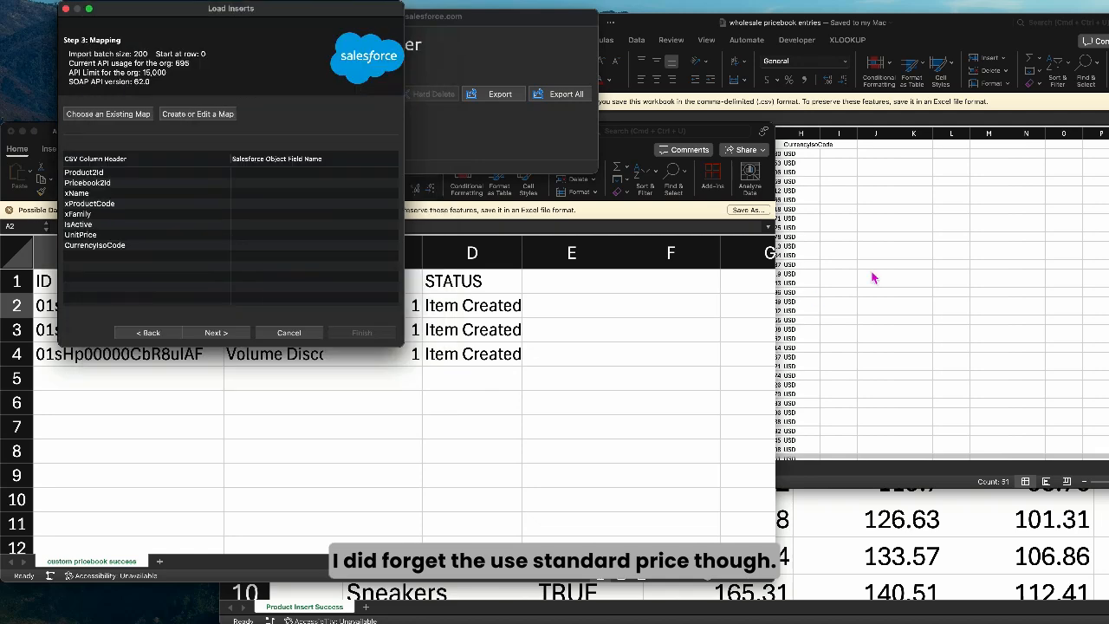
- Switch to the wholesale pricebook entries workbook in Excel and add the header UseStandardPrice in I1
left_click(858, 223)
left_click(836, 147)
type("Us")
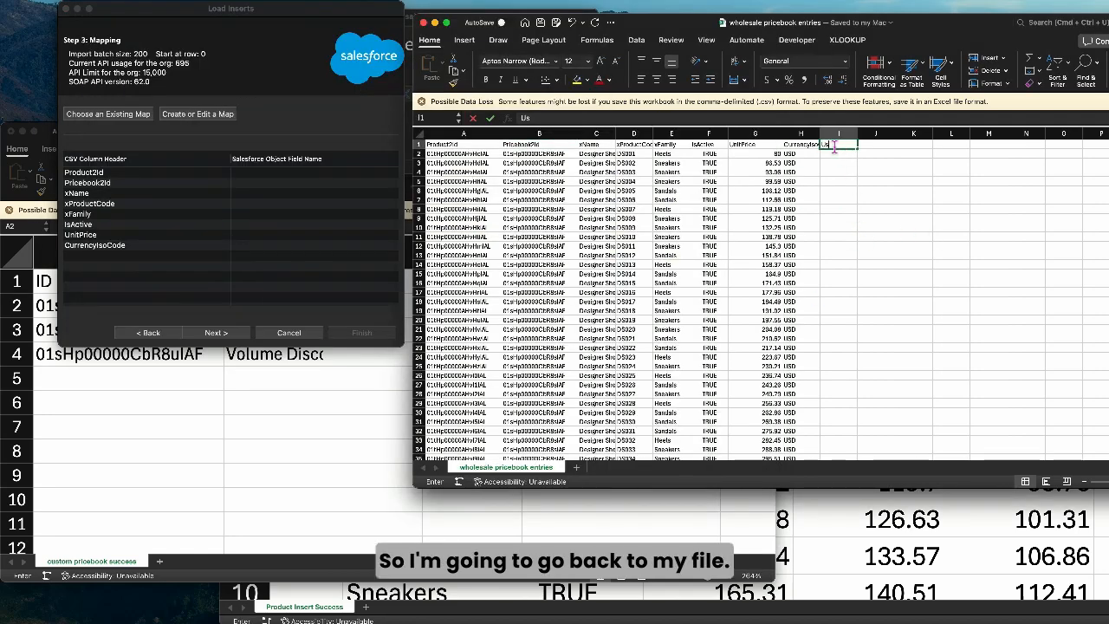
type("eStandard")
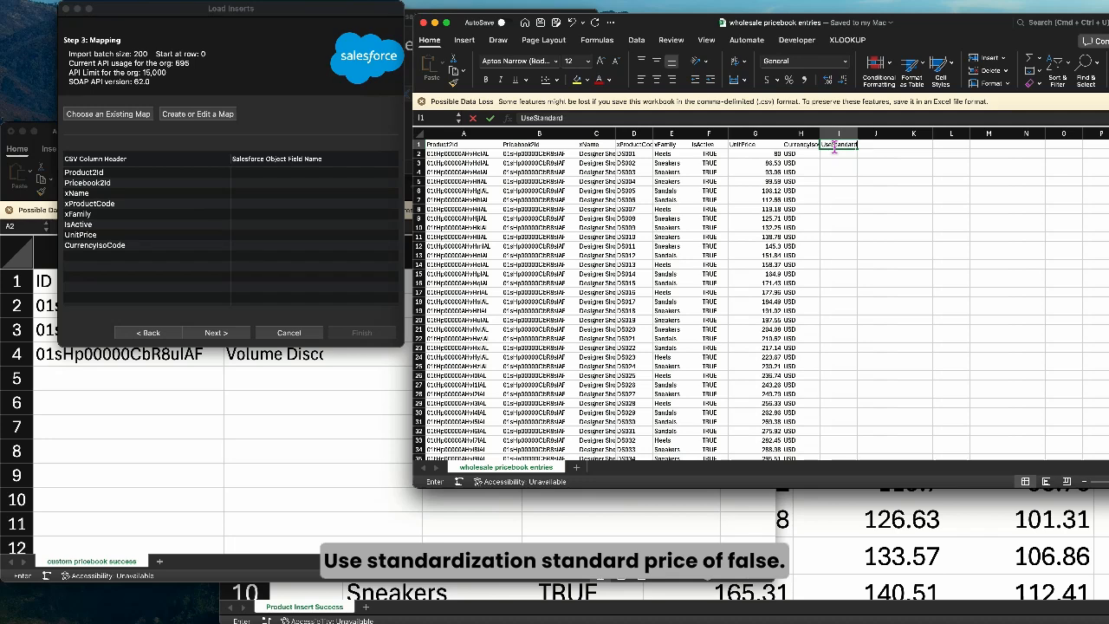
type("Price")
key("Return")
- Enter FALSE in I2, fill it down over all the price book entry rows, and save the file
type("FA")
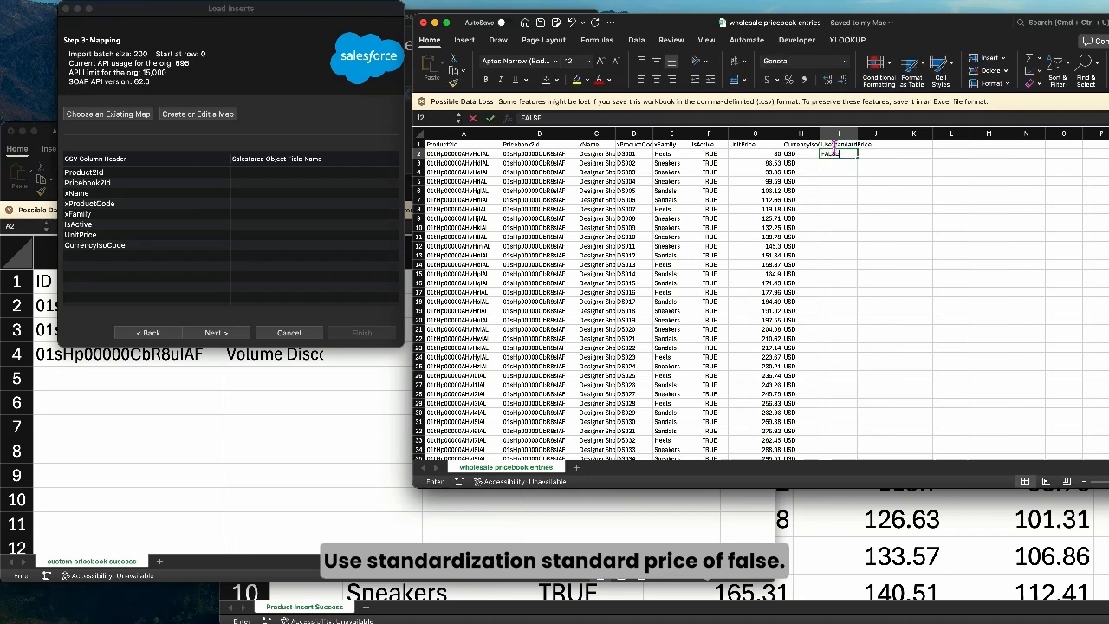
type("LSE")
key("Return")
left_click(840, 156)
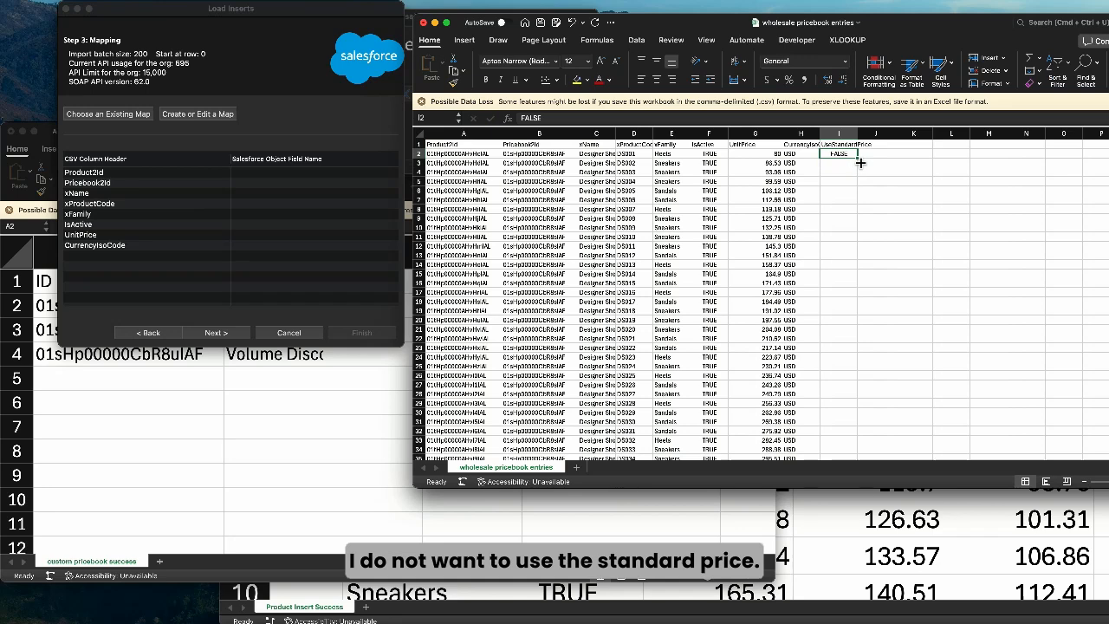
double_click(859, 160)
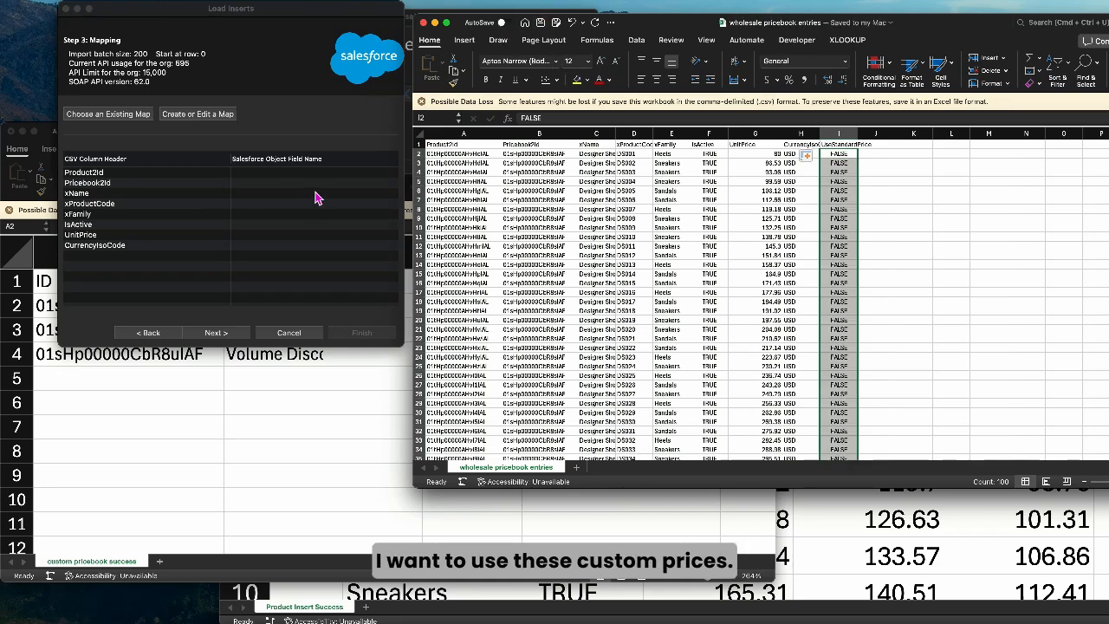
- In Data Loader, cancel the current load and start a new insert for the Price Book Entry object, with all Salesforce objects shown
left_click(277, 334)
left_click(85, 95)
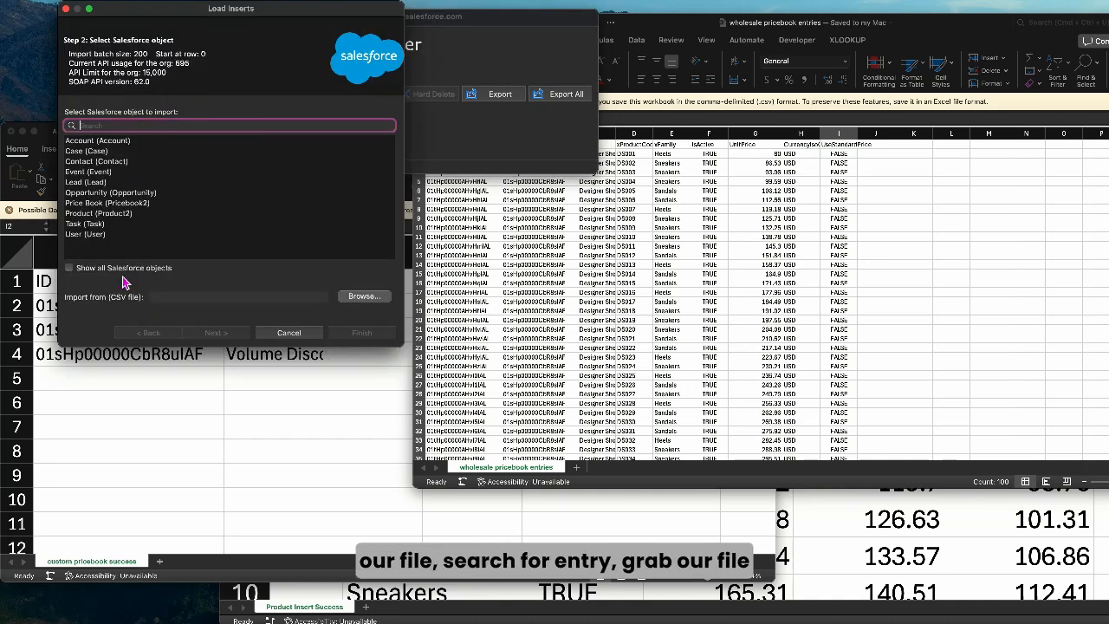
left_click(70, 267)
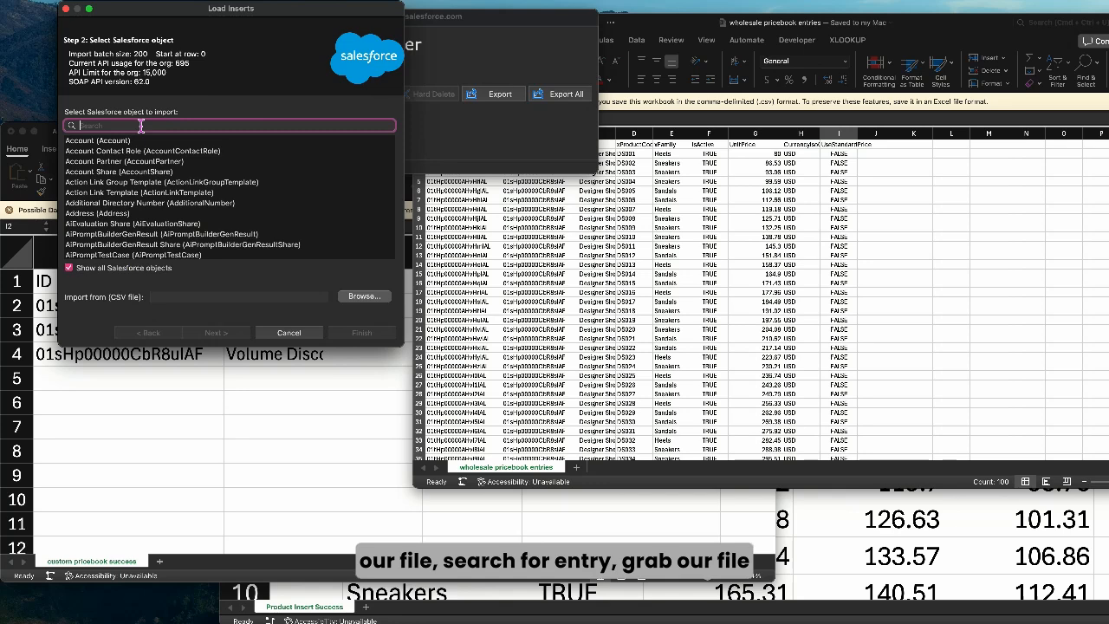
type("entry")
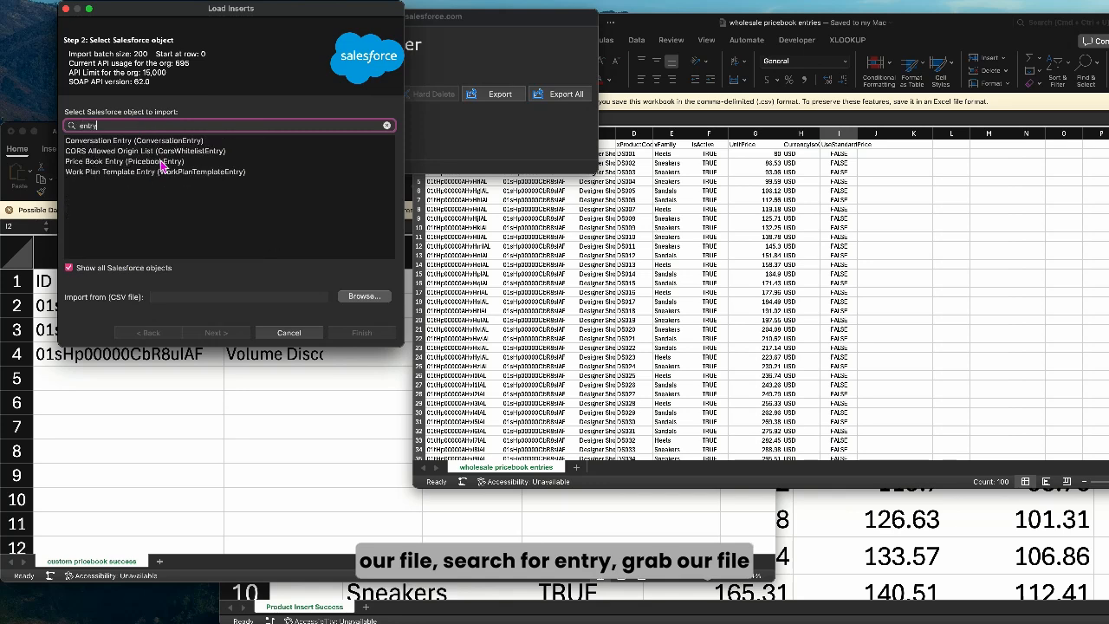
left_click(161, 162)
- Choose wholesale pricebook entries.csv as the import file and continue to the field mapping
left_click(364, 295)
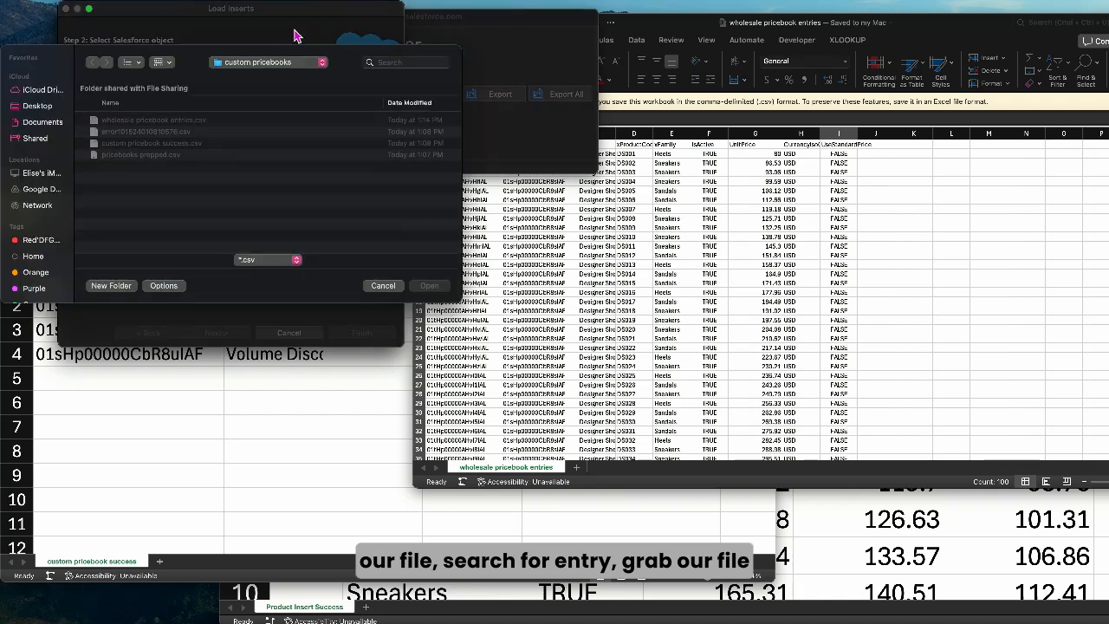
left_click(177, 124)
left_click(428, 285)
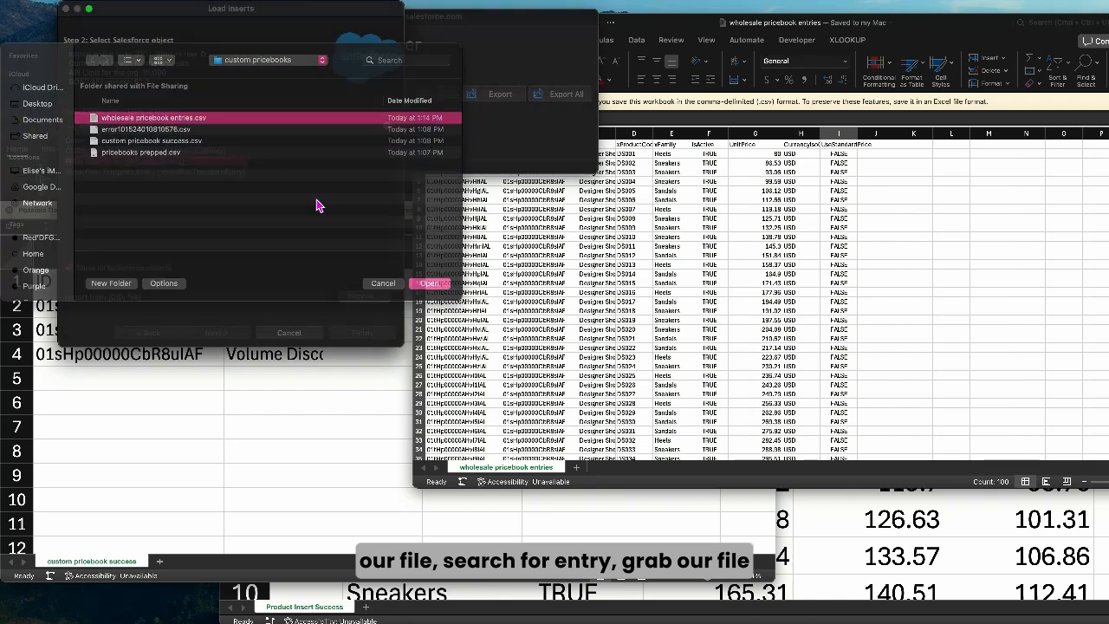
left_click(227, 334)
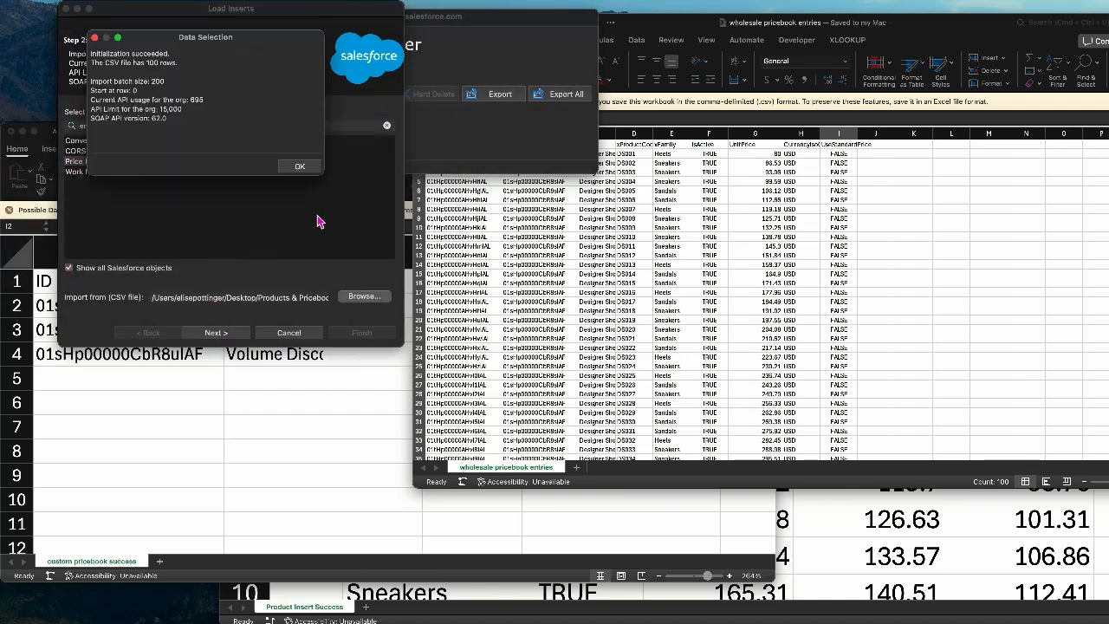
left_click(302, 168)
left_click(222, 335)
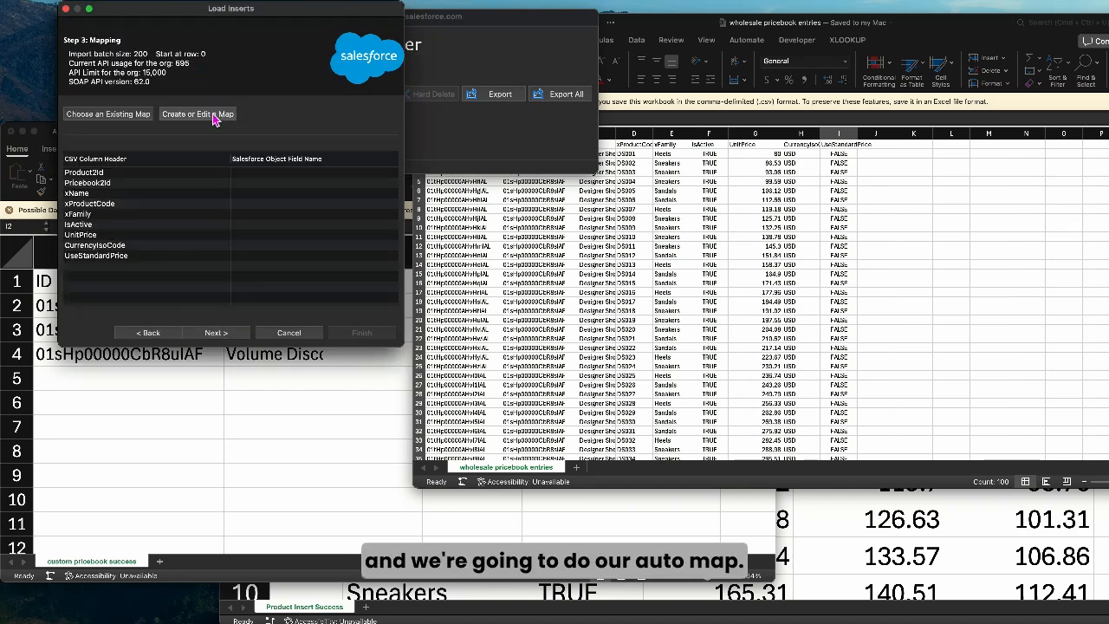
- Create a map that auto-matches the fields to the CSV columns, check the matches including UseStandardPrice, and accept it
left_click(211, 111)
left_click(225, 77)
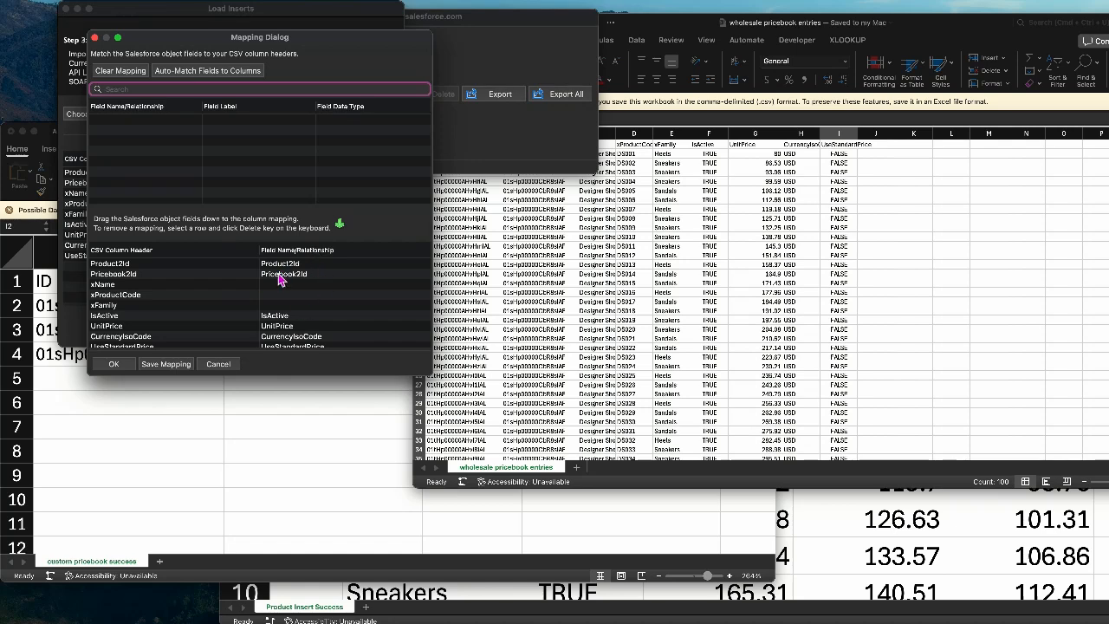
scroll(295, 325, "down", 1)
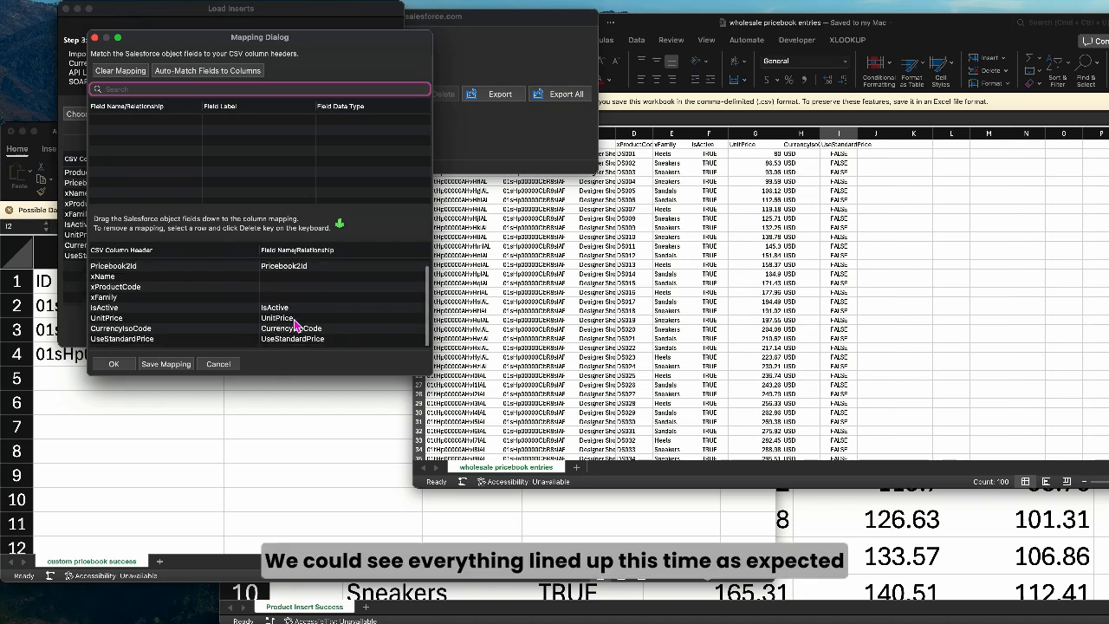
left_click(113, 364)
- Set the custom pricebooks folder as the results folder and run the insert
left_click(217, 333)
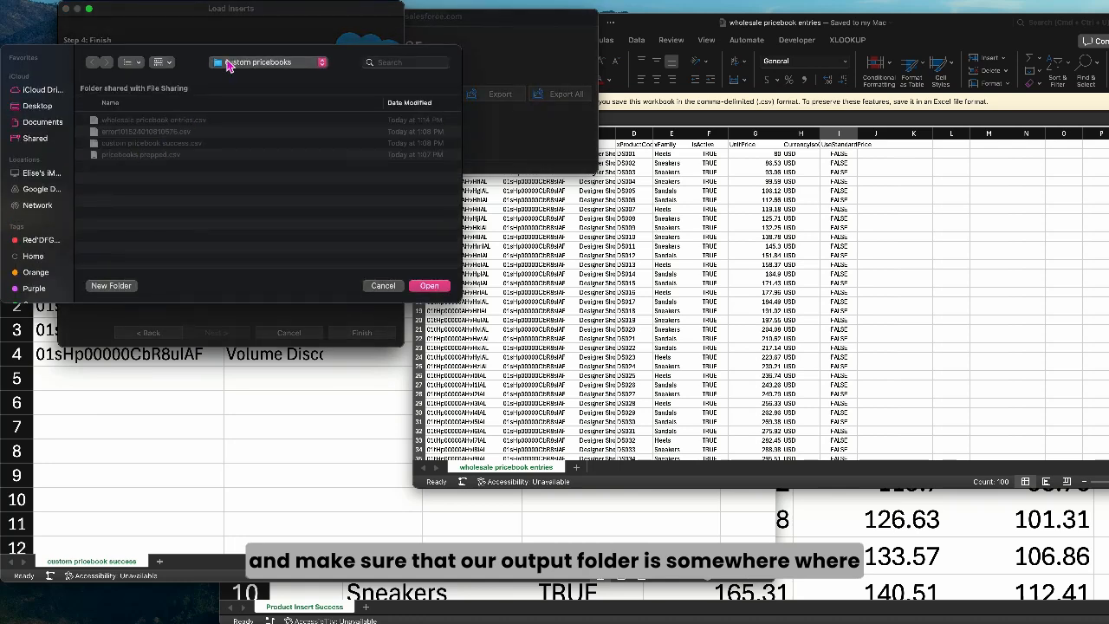
left_click(444, 291)
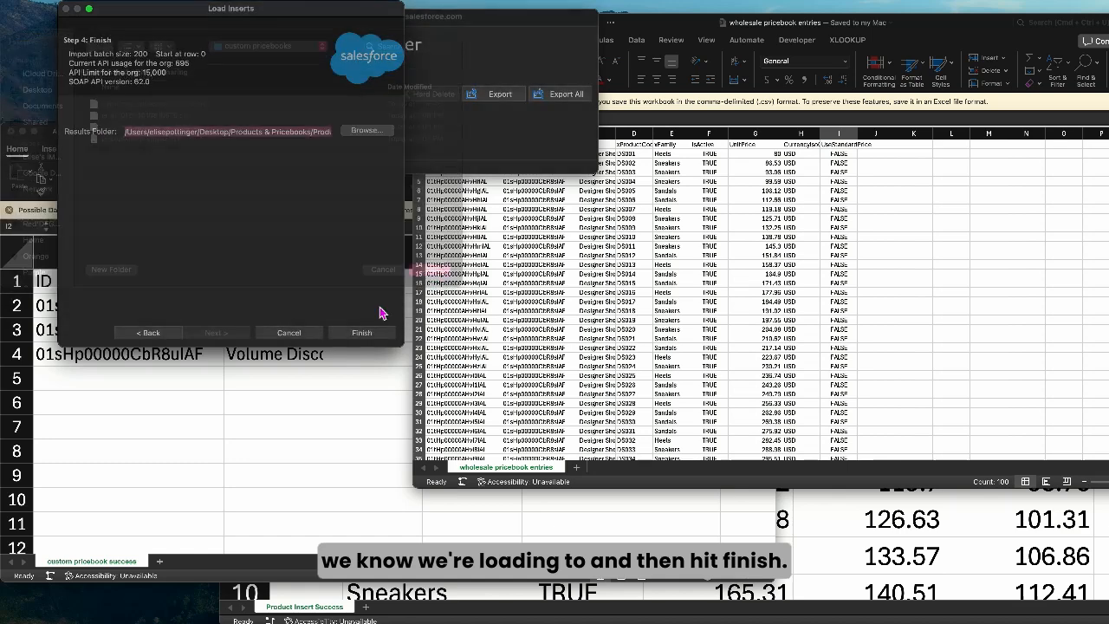
left_click(364, 336)
left_click(774, 278)
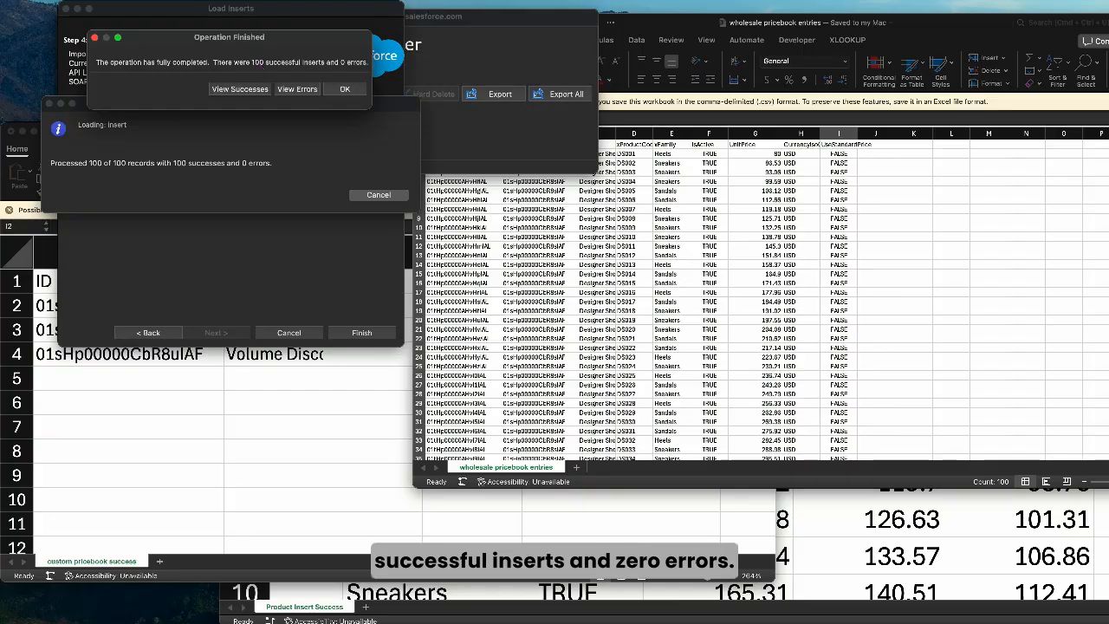
- In the wholesale pricebook entries workbook, copy the Pricebook2Id value from the first data row, cell B2
left_click_drag(977, 29, 891, 9)
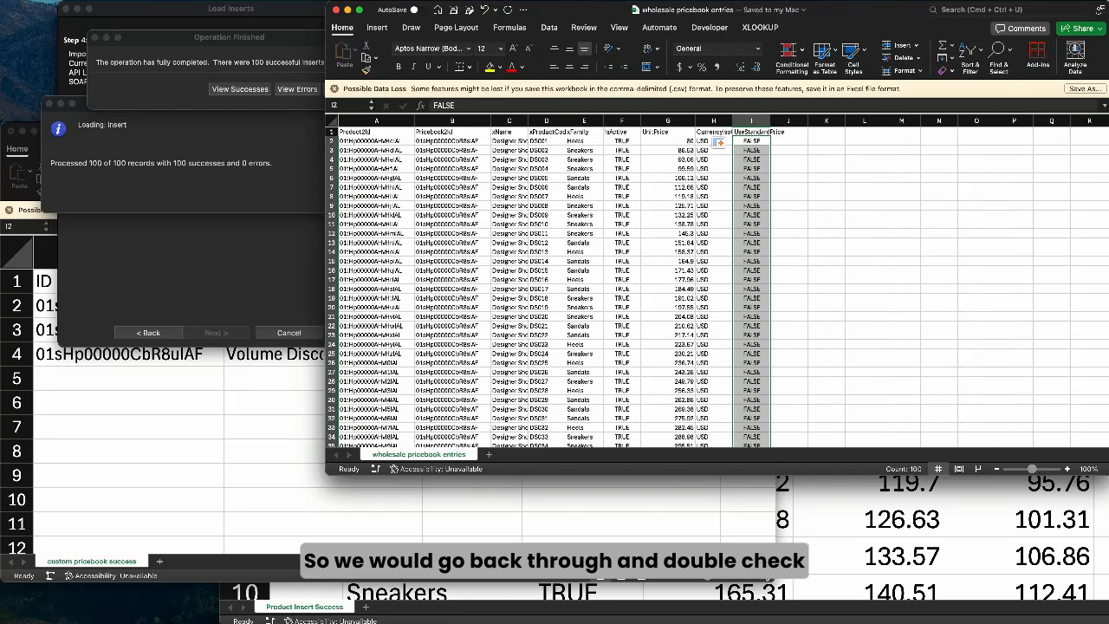
left_click(452, 143)
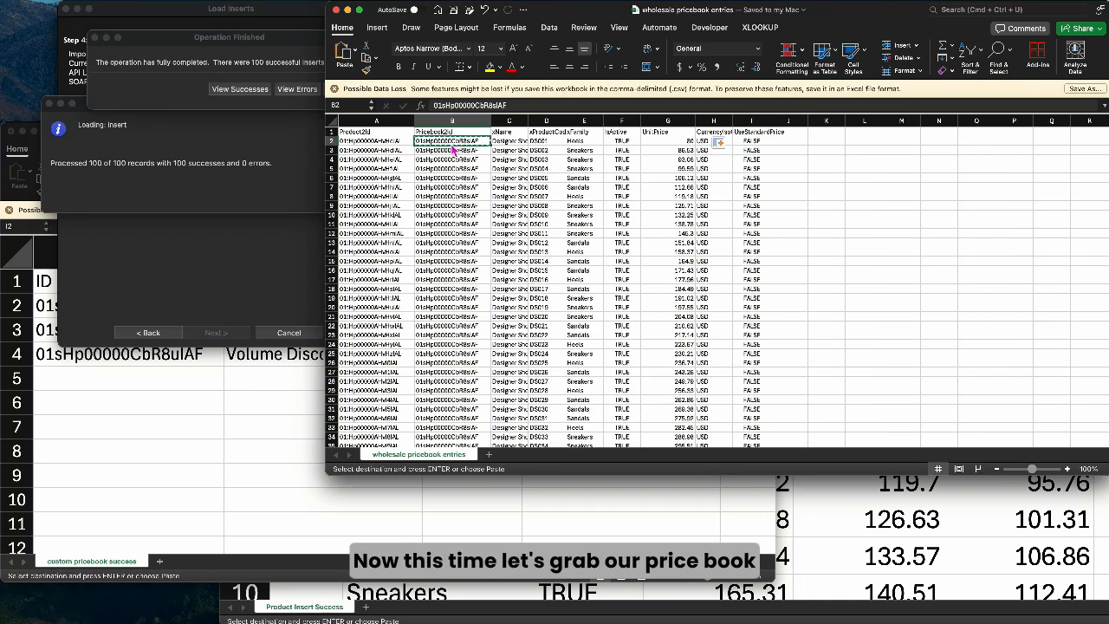
key("super+c")
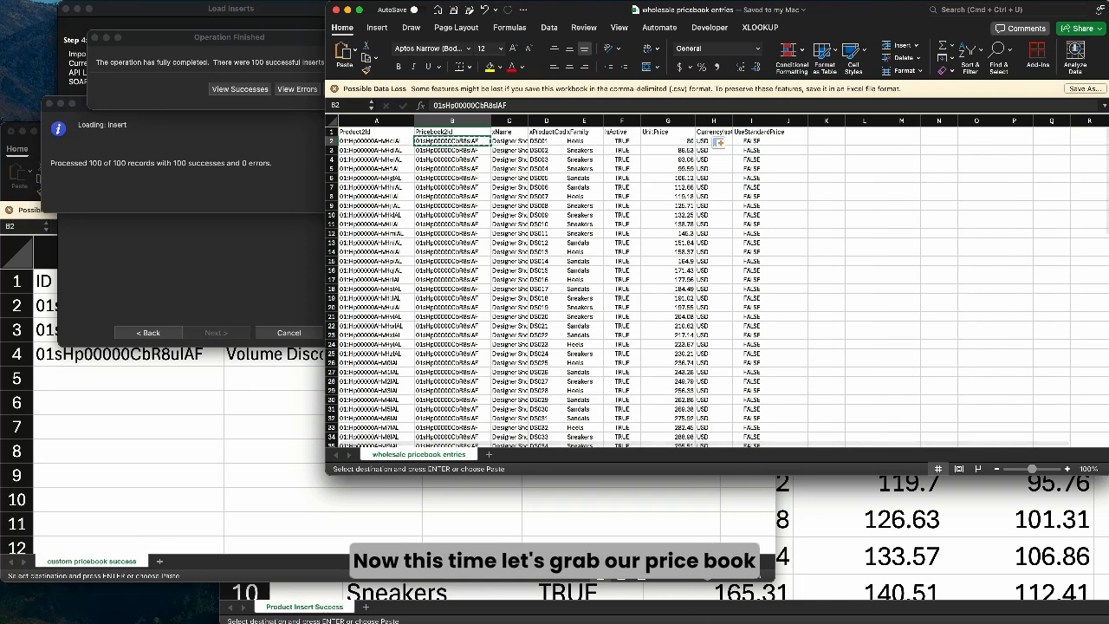
- Switch to Salesforce in the browser and open the price book record by replacing the current page address with the copied ID
left_click(944, 621)
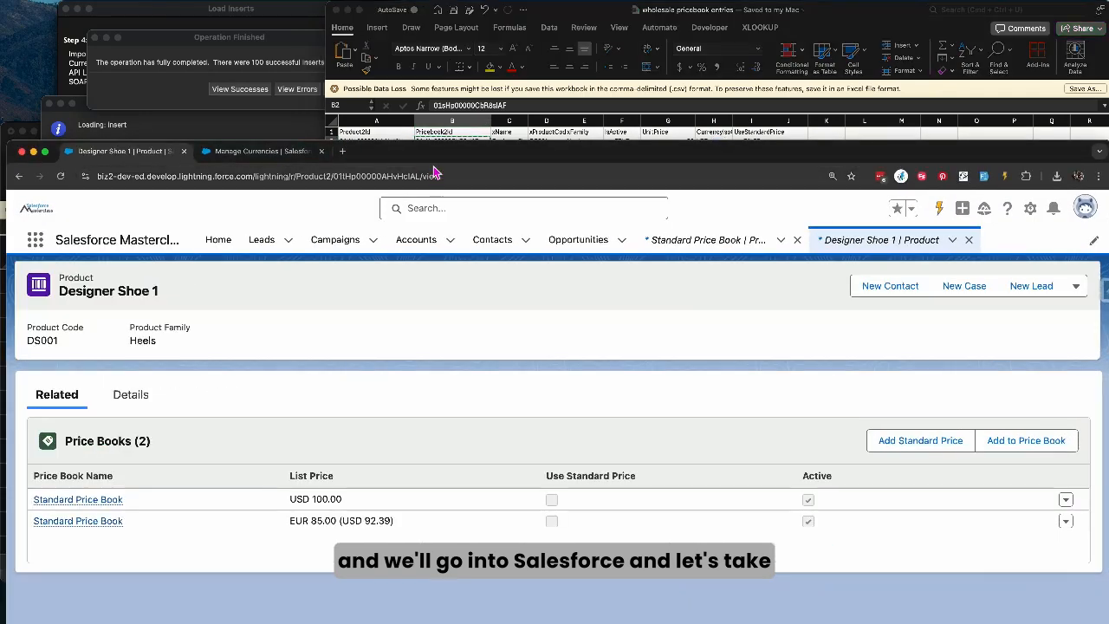
left_click_drag(431, 152, 425, 11)
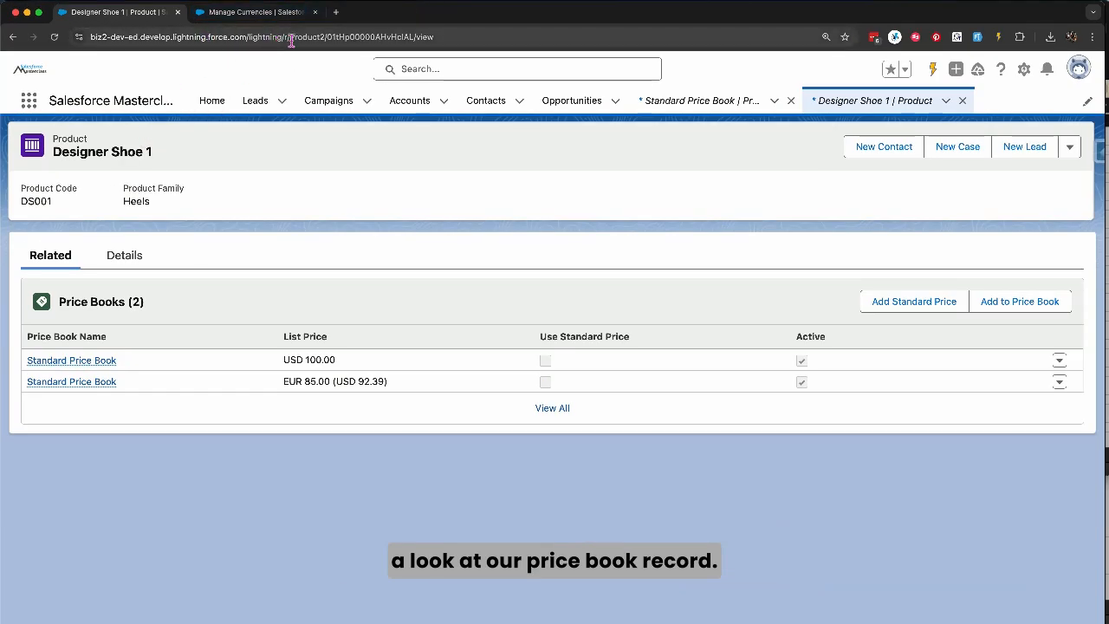
left_click(250, 38)
key("super+v")
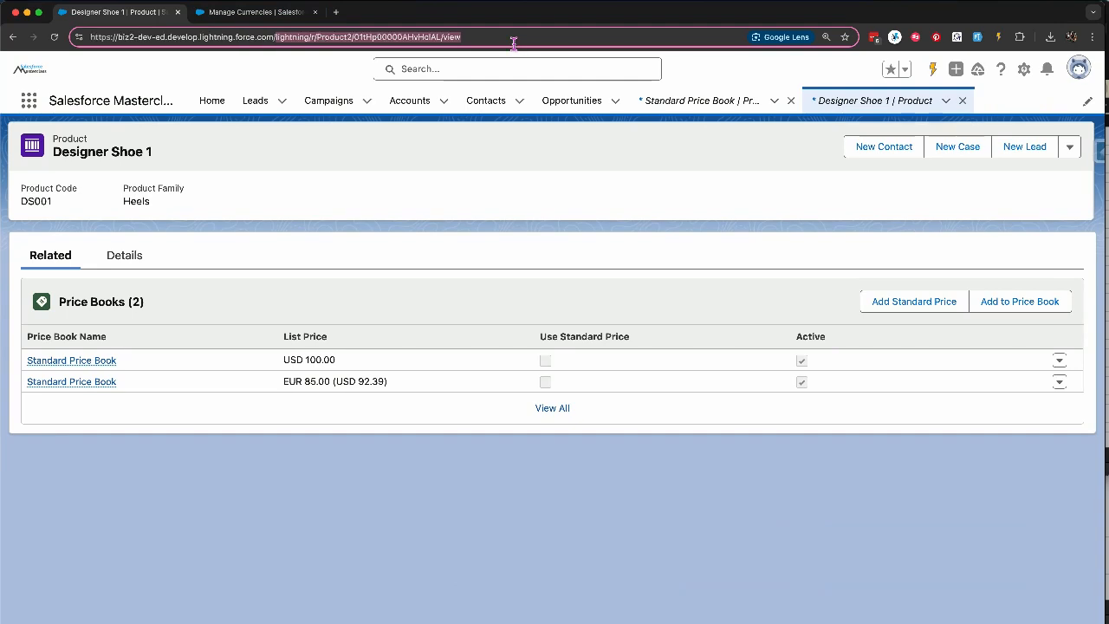
key("Return")
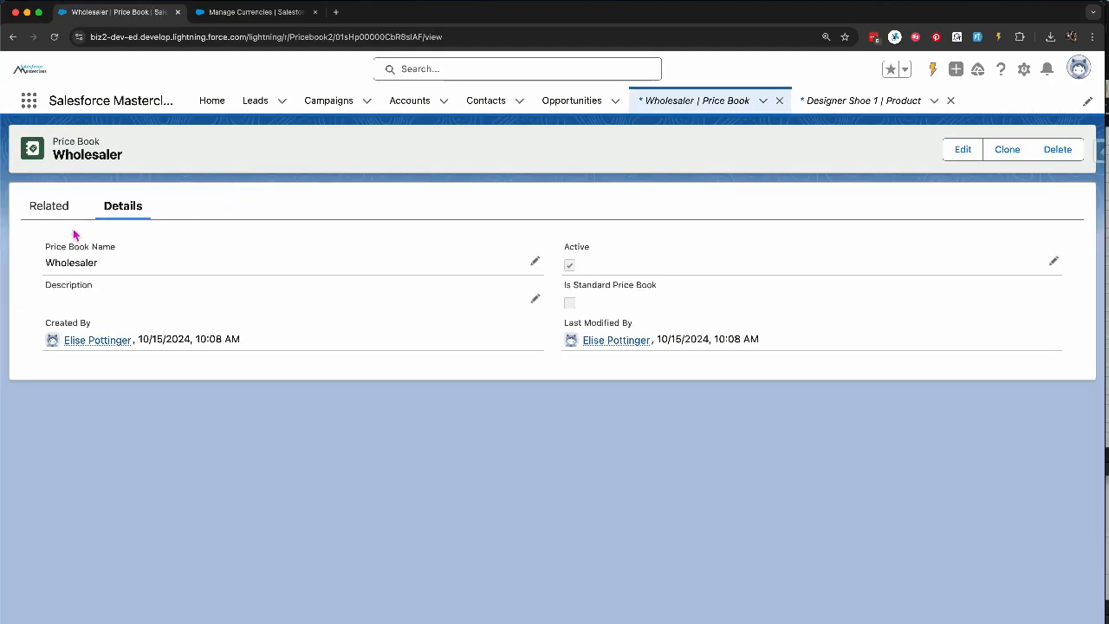
- Show the full related list of price book entries for the Wholesaler price book and dismiss the quick filters tip
left_click(51, 208)
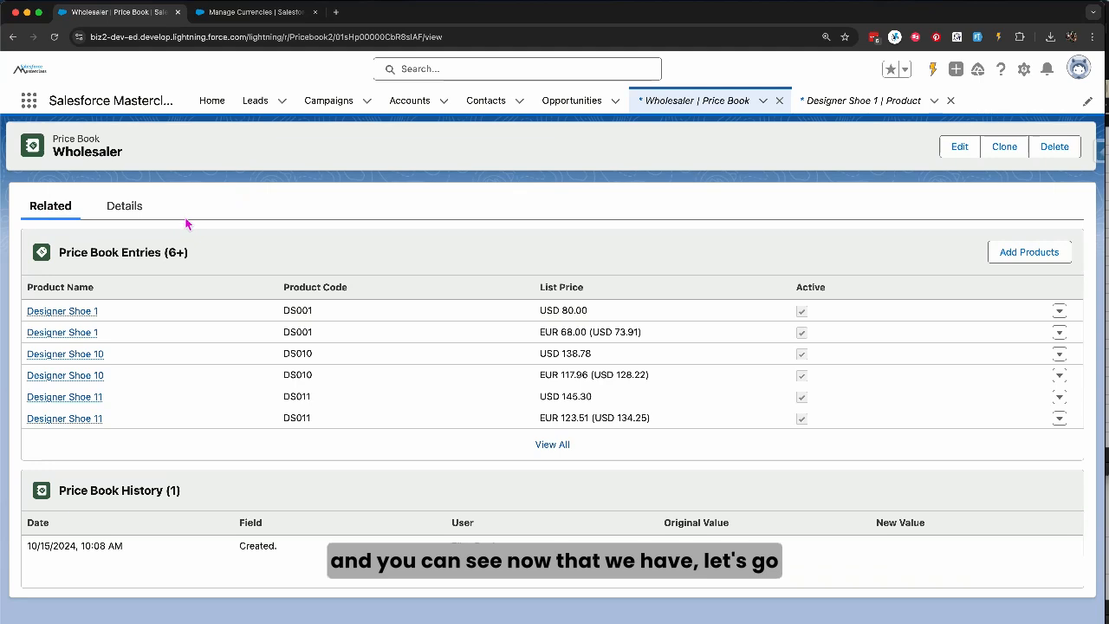
left_click(552, 444)
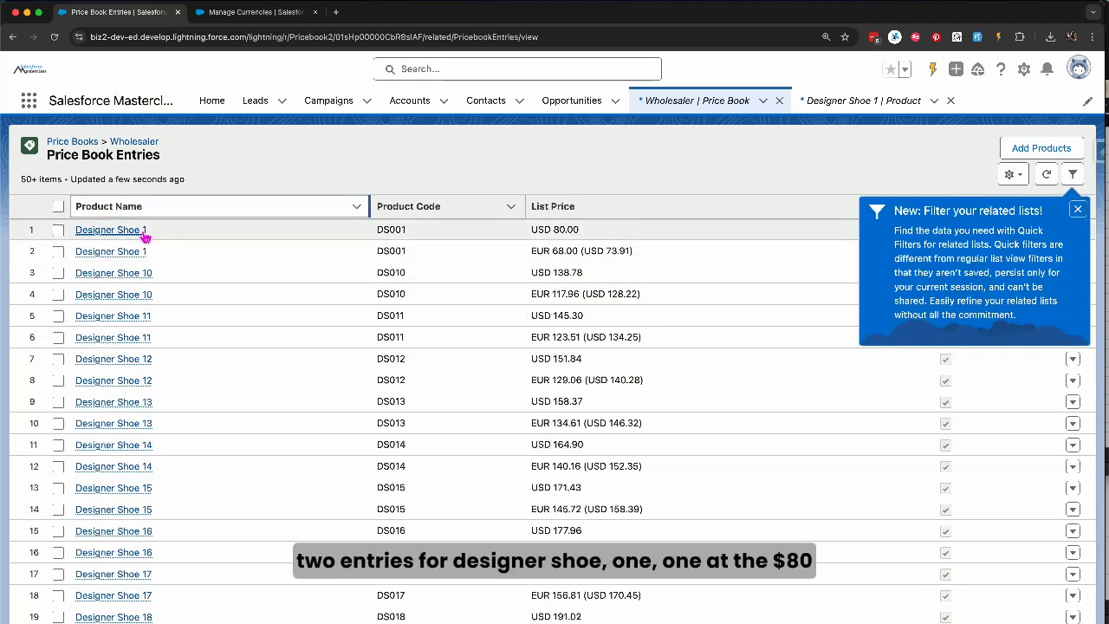
mouse_move(136, 259)
left_click(1077, 209)
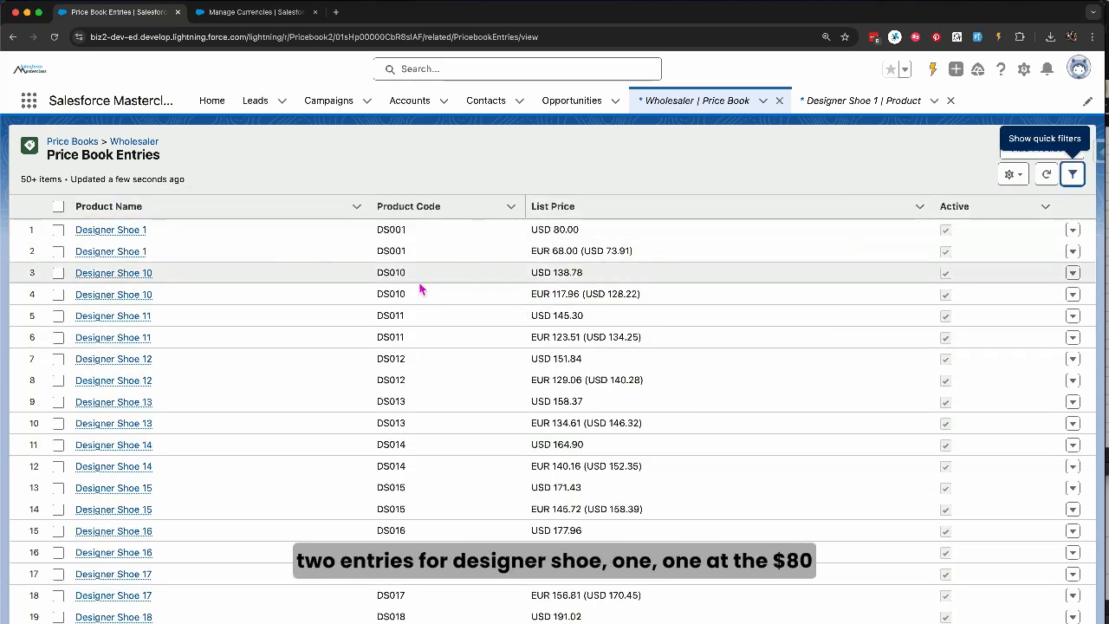